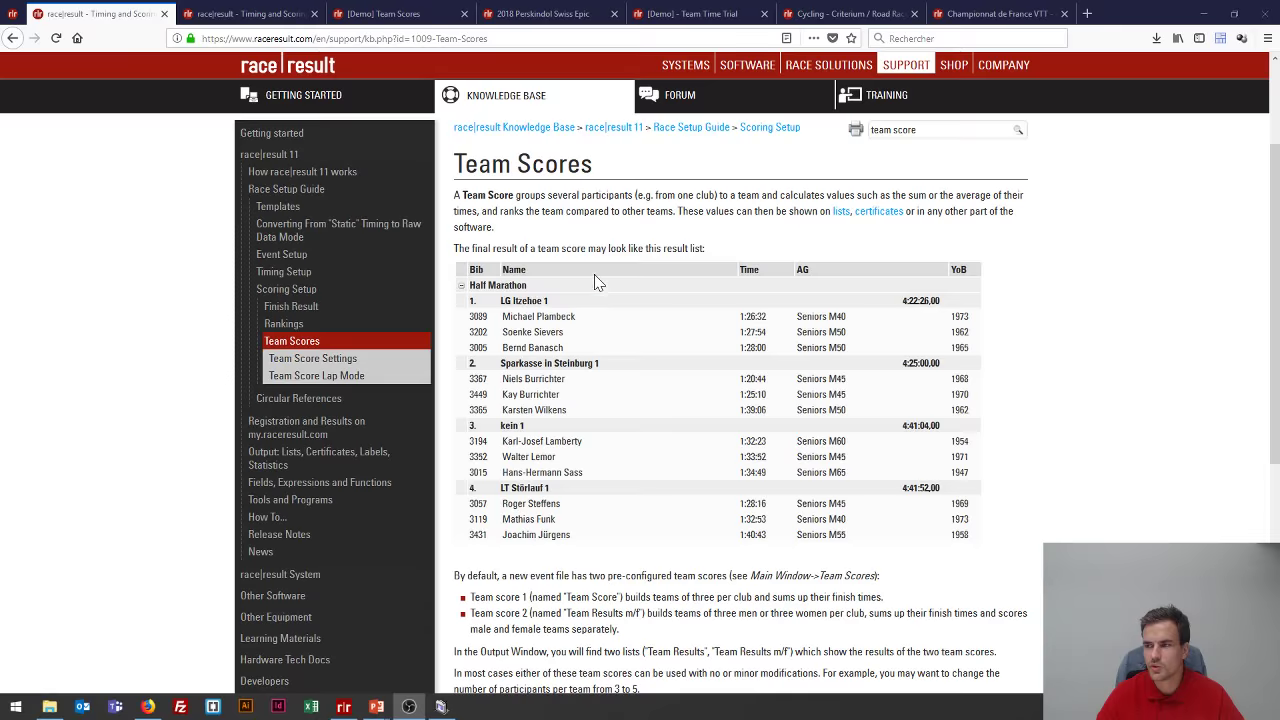
- Read through the Team Scores knowledge base article, including the sample result list and the pre-configured team scores
scroll(594, 280, "down", 4)
scroll(597, 283, "up", 2)
scroll(594, 283, "up", 3)
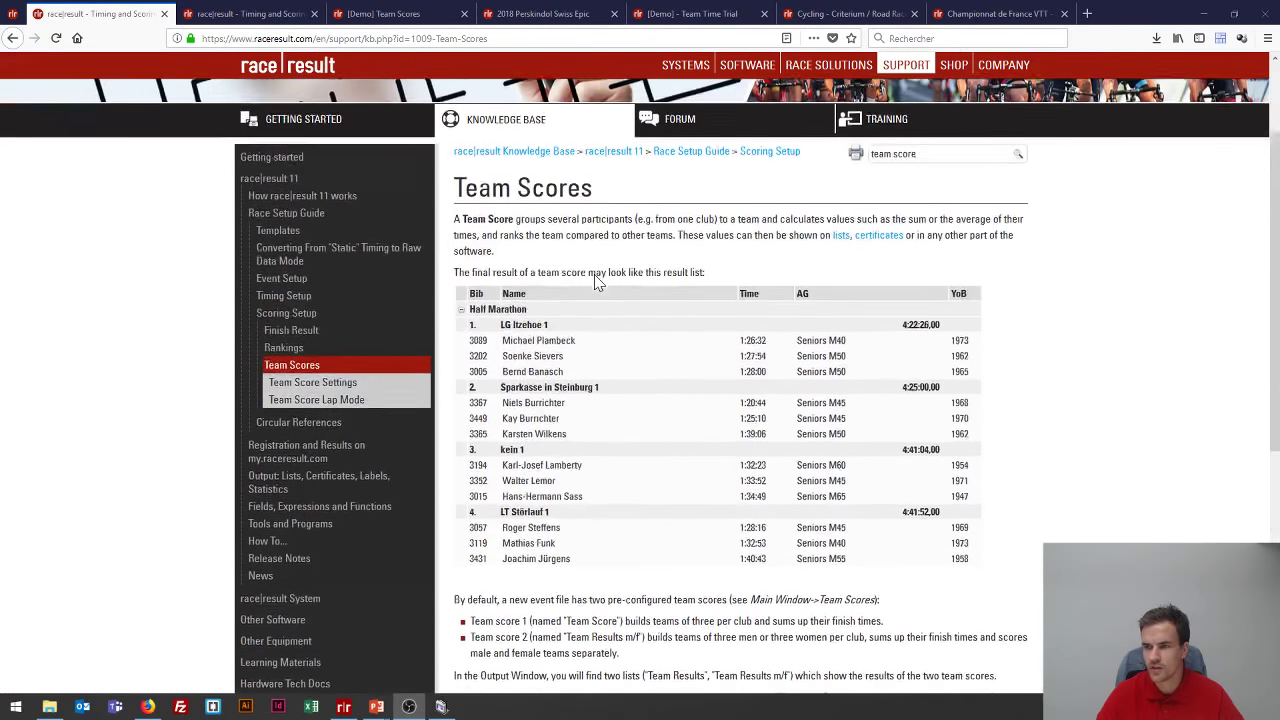
scroll(594, 283, "down", 3)
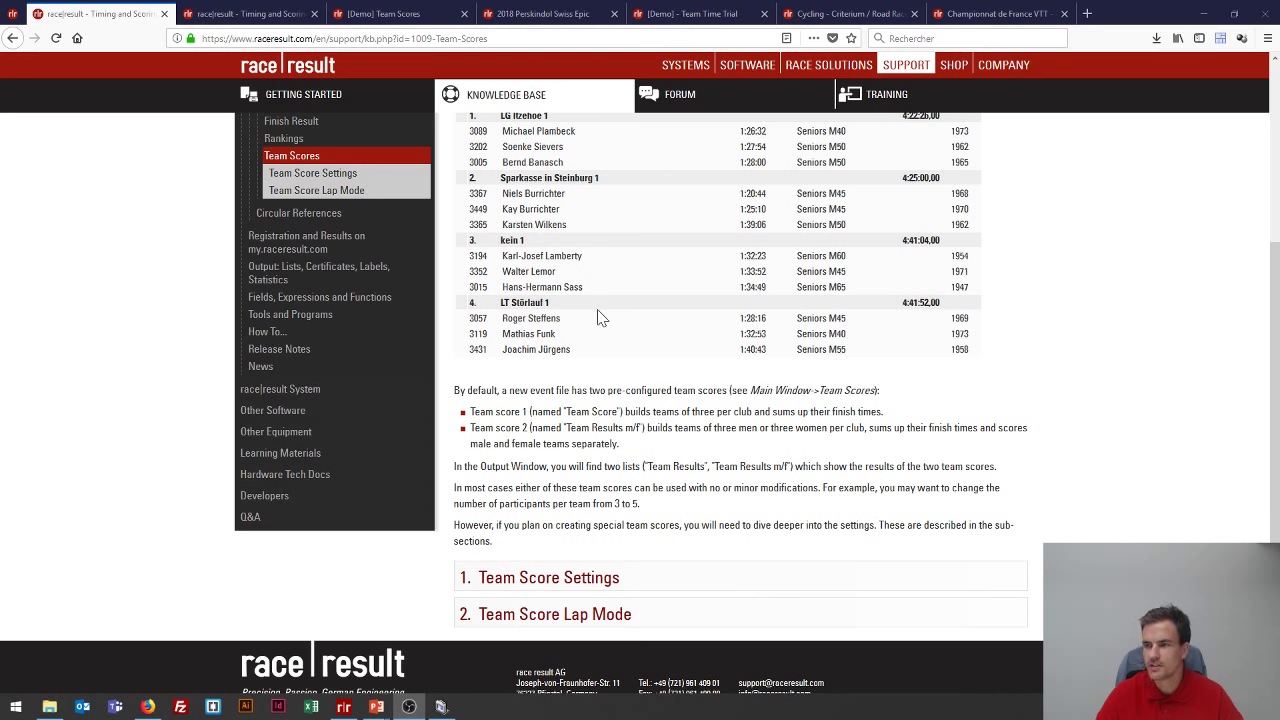
scroll(625, 378, "up", 3)
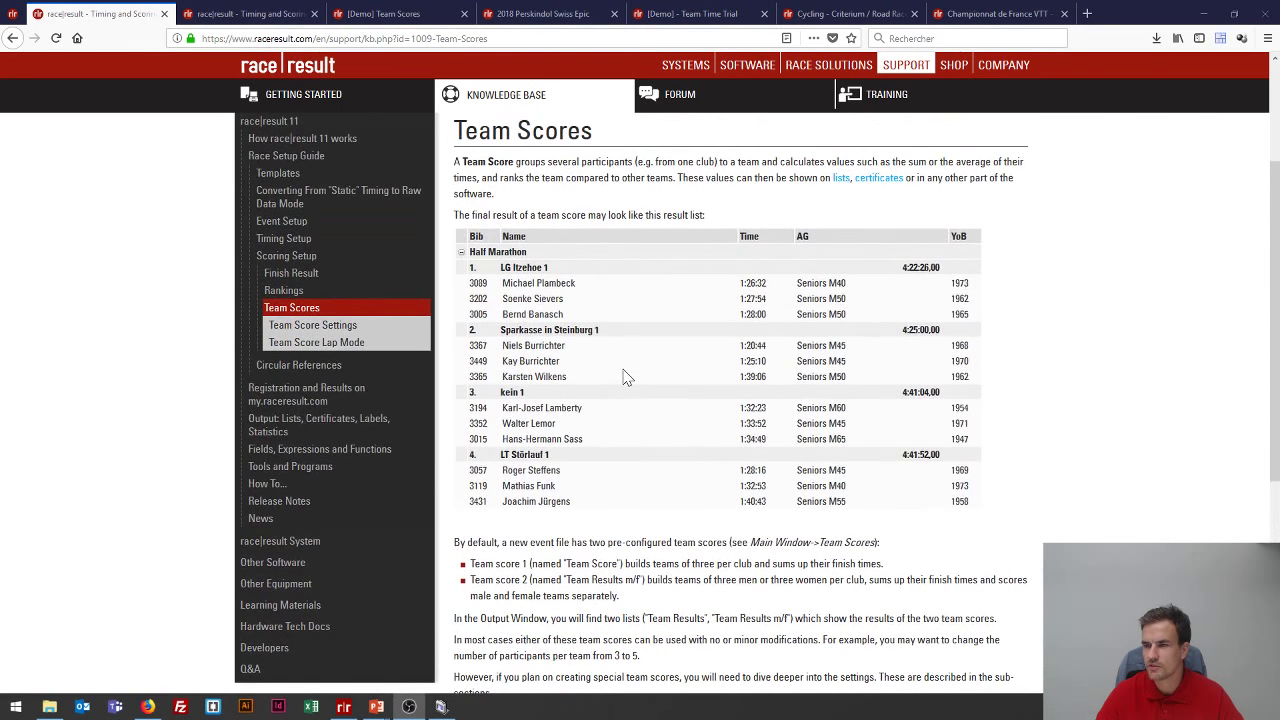
scroll(625, 378, "down", 3)
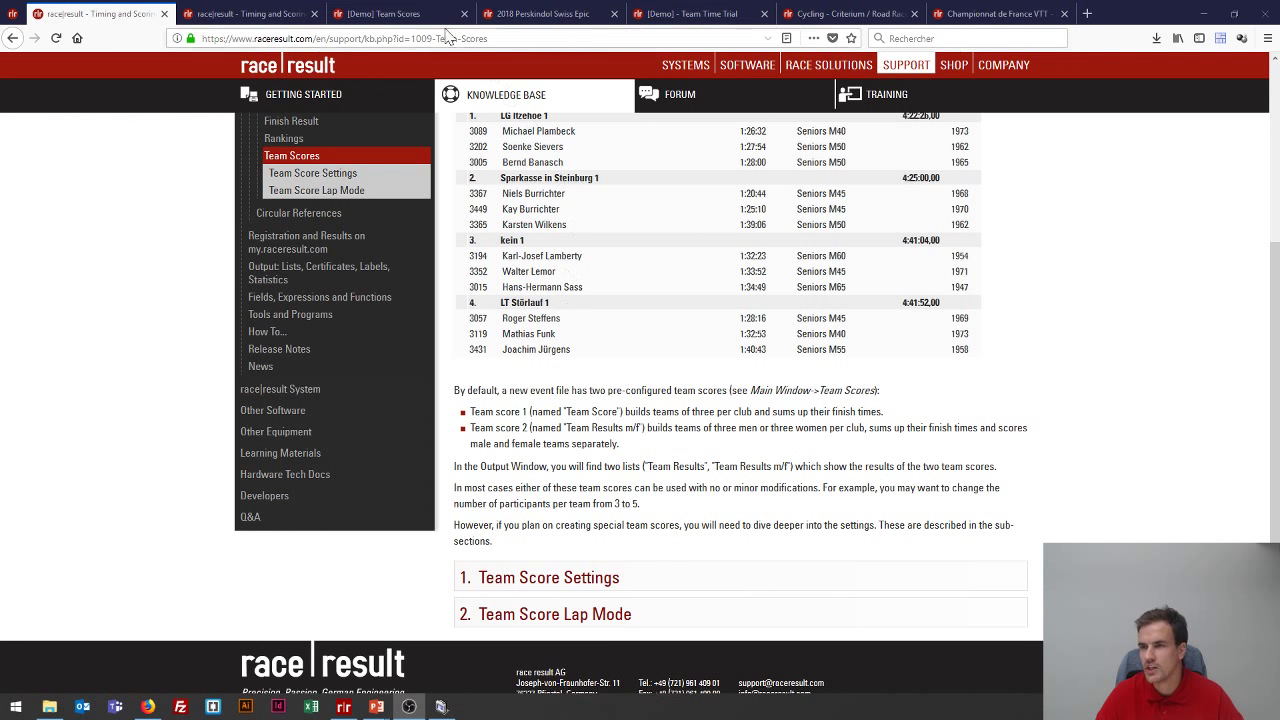
- Switch to the [Demo] Team Scores event and open its team score settings
left_click(420, 14)
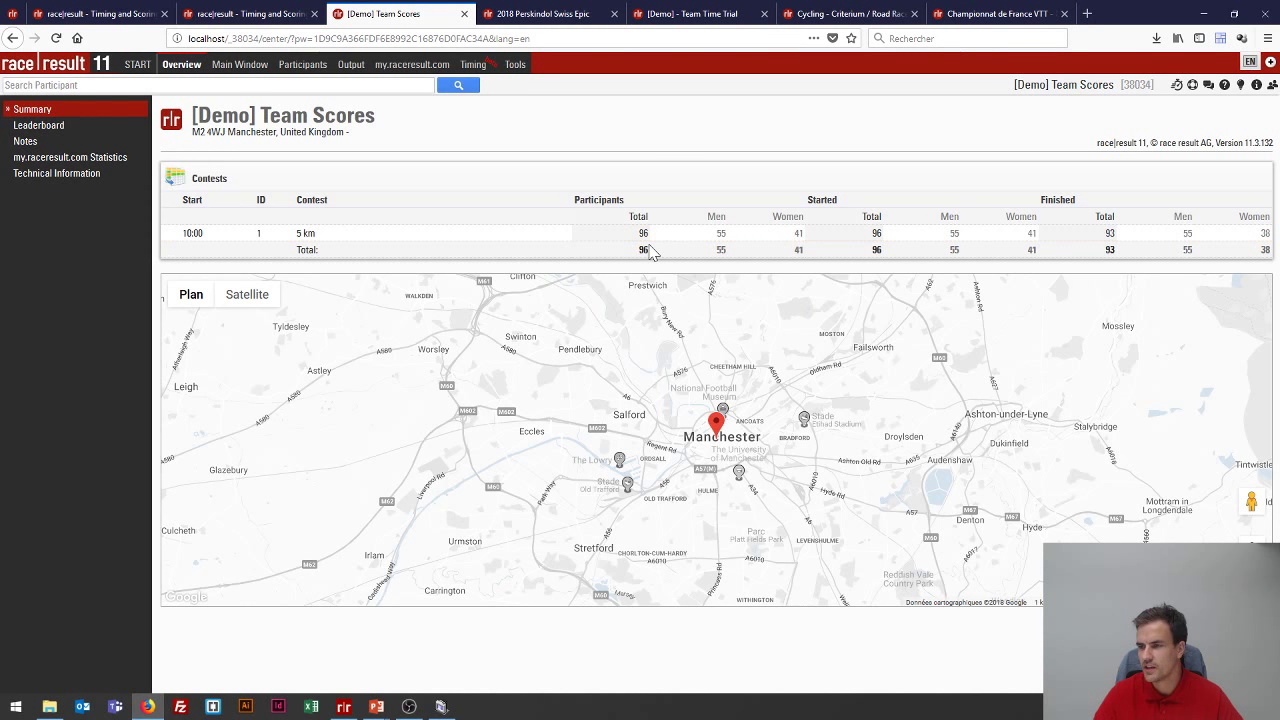
left_click(240, 66)
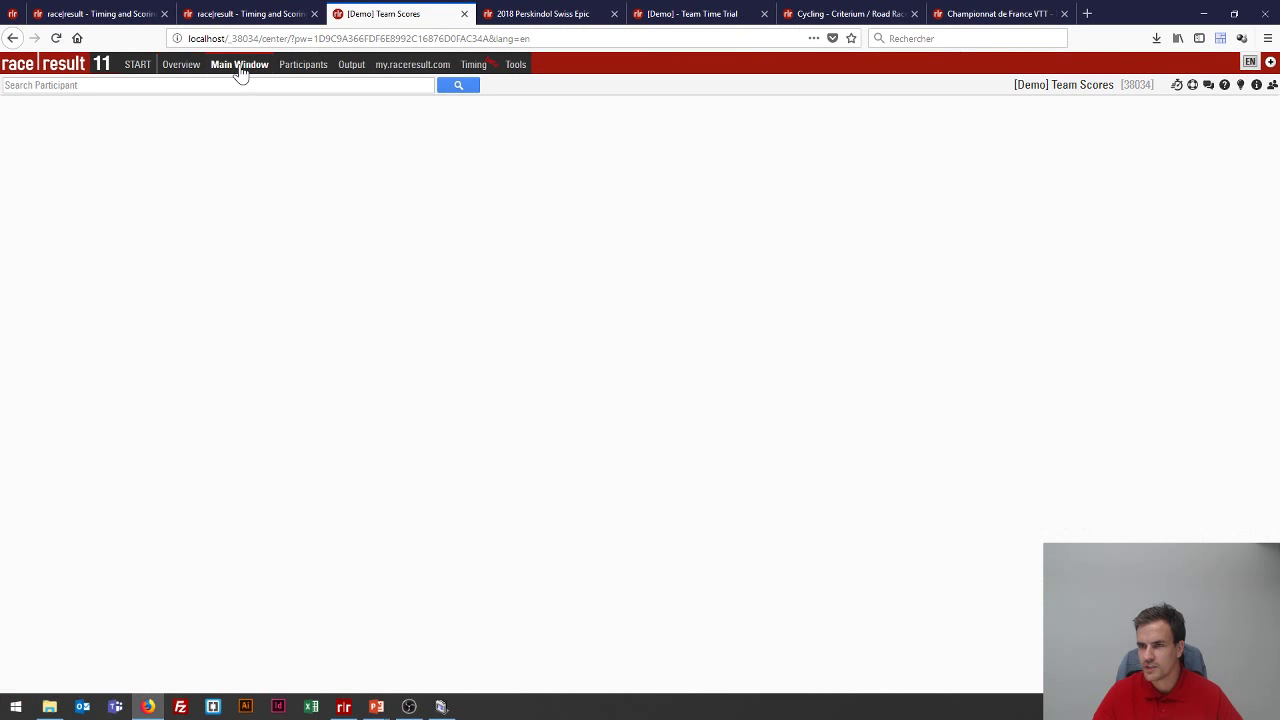
left_click(45, 400)
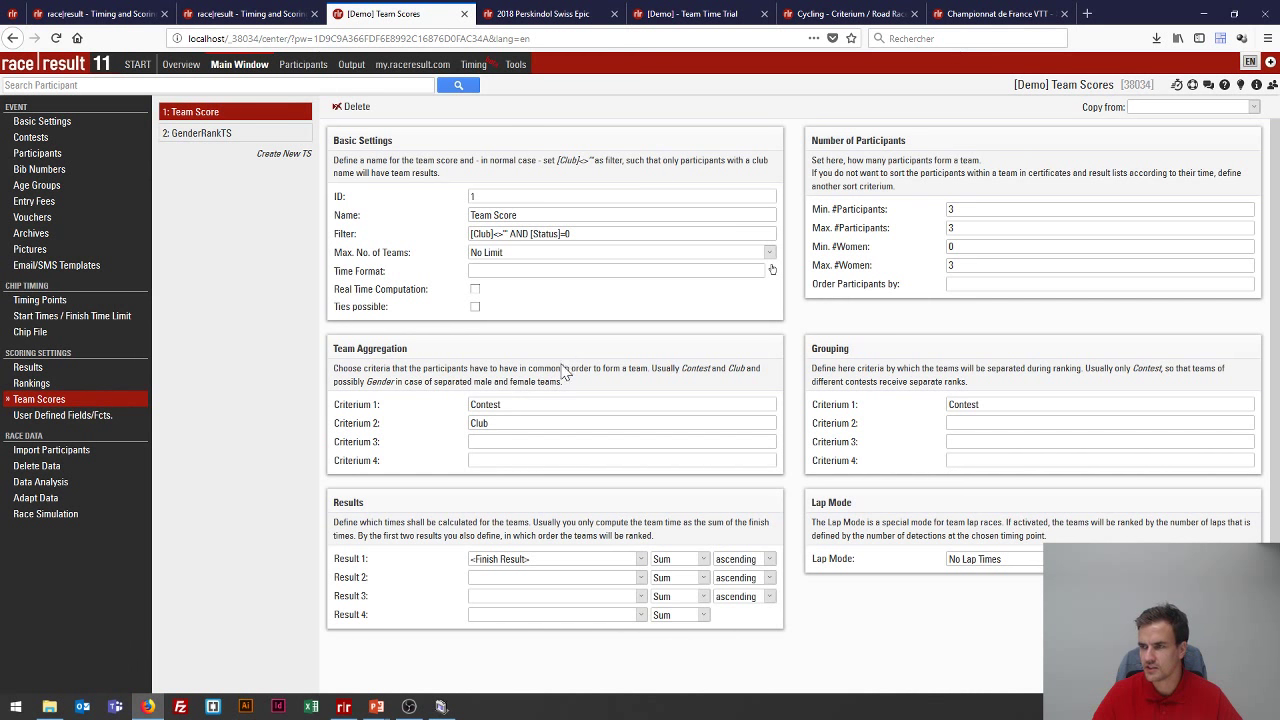
- Review the minimum and maximum participant and women limits of the Team Score
key("Tab")
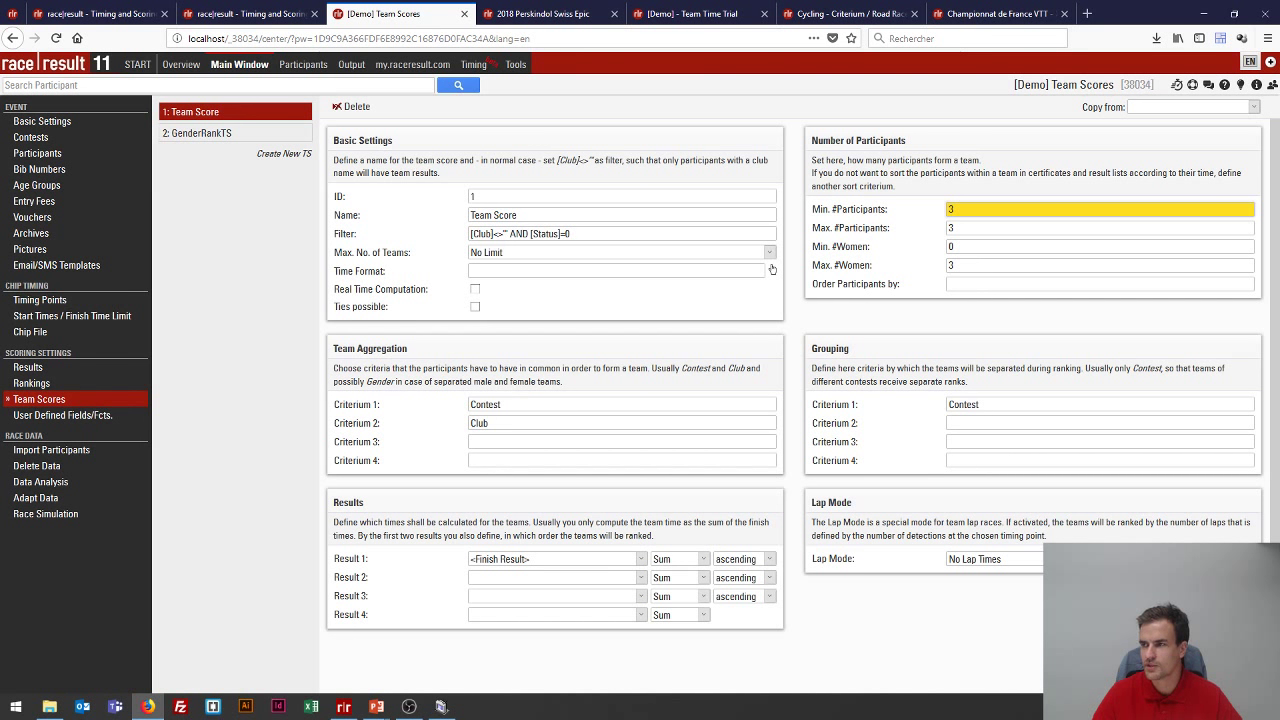
key("shift+Home")
key("Tab")
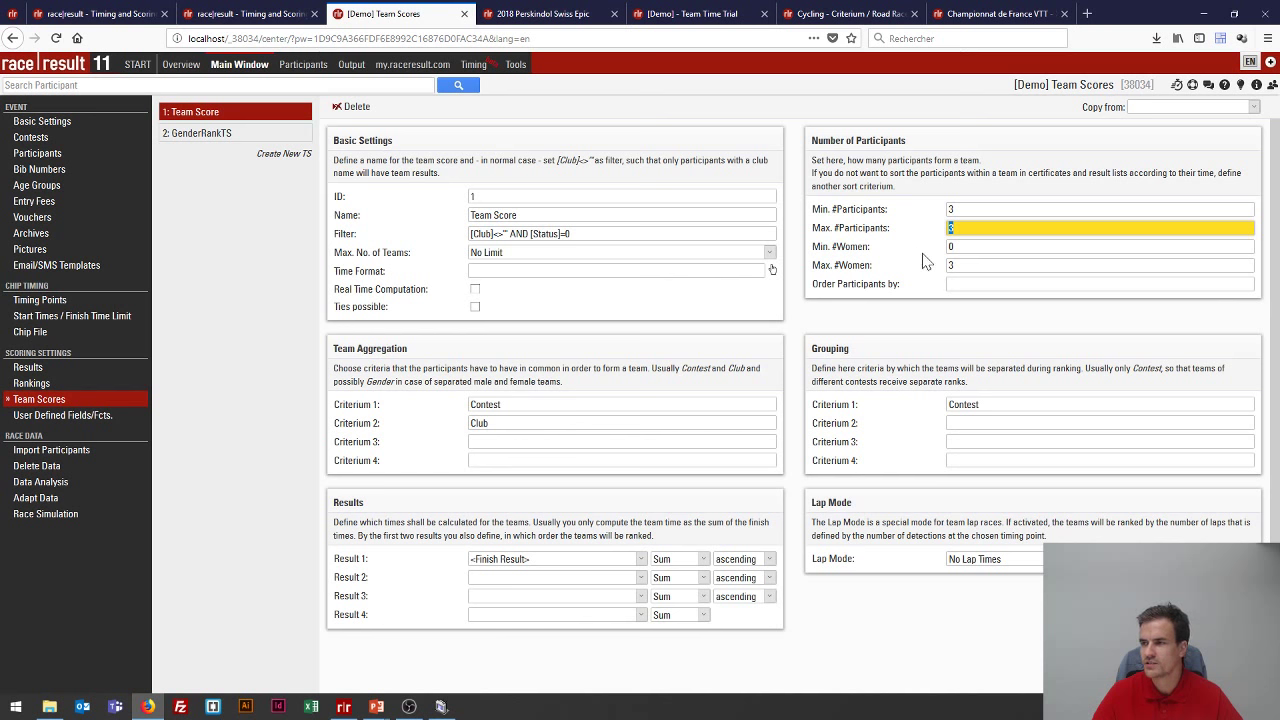
key("Tab")
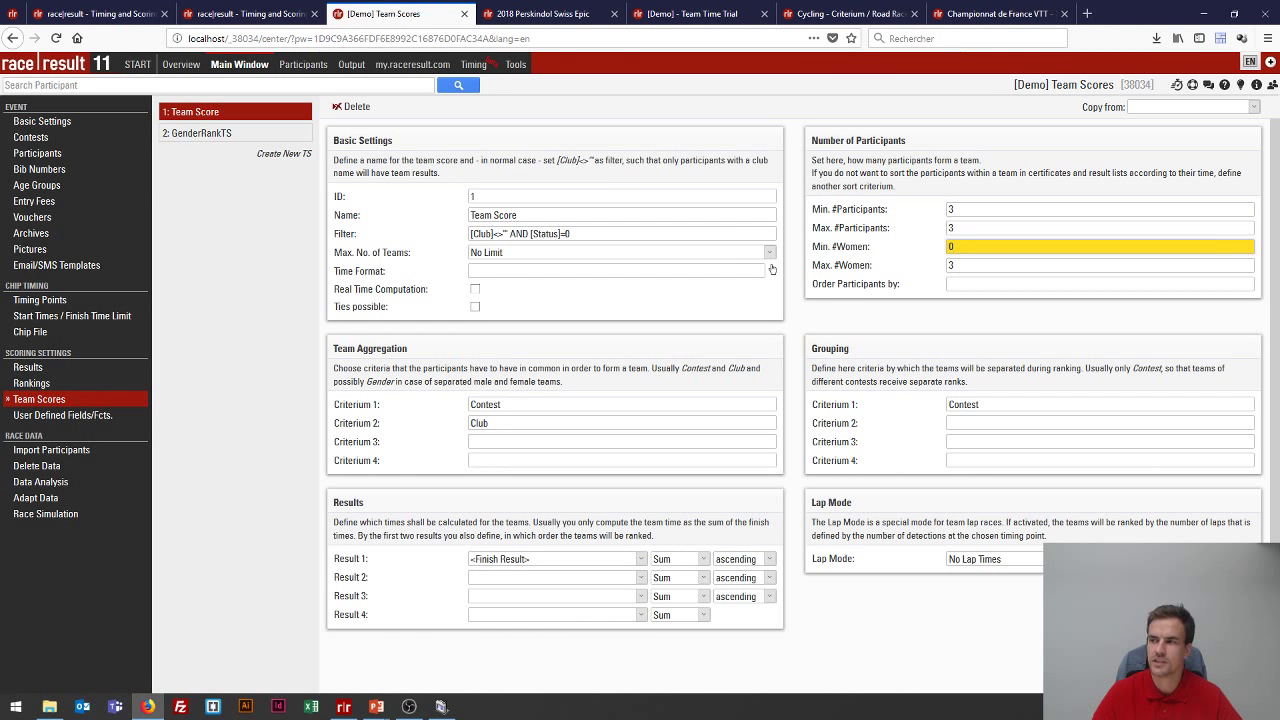
key("Tab")
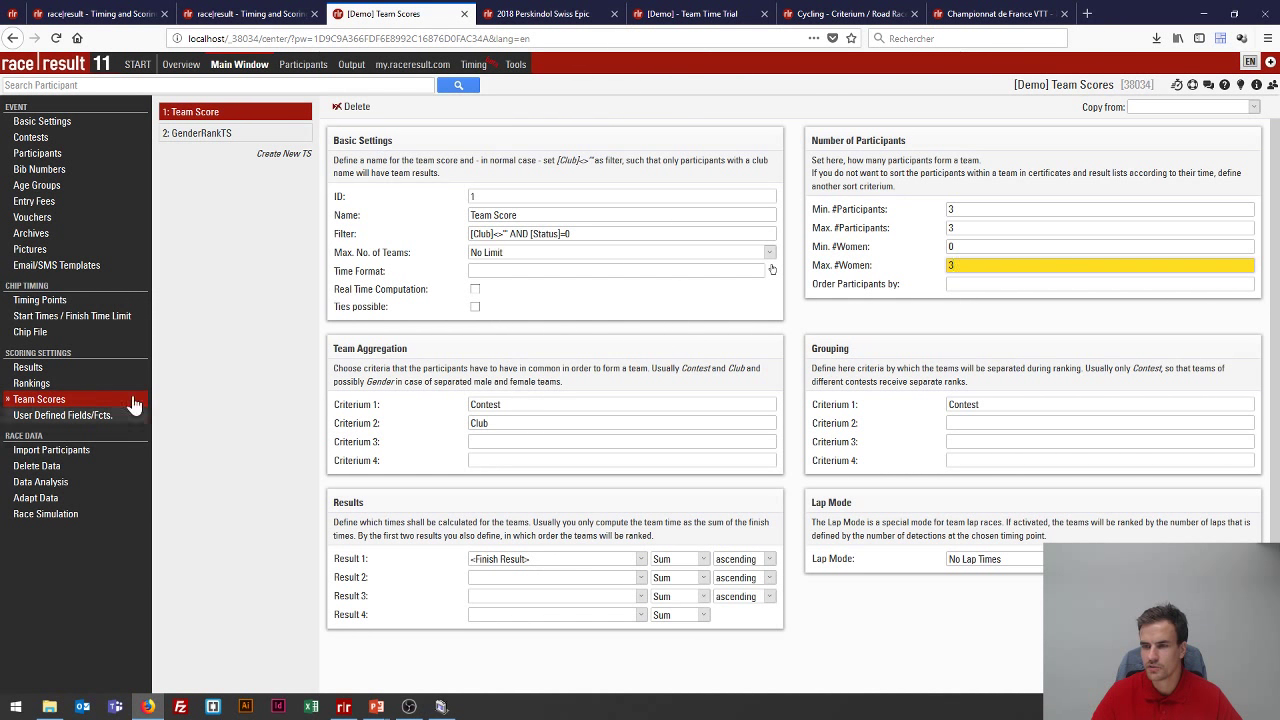
- Check the event's result definitions, then return to the Team Score and review its participant limits
left_click(75, 367)
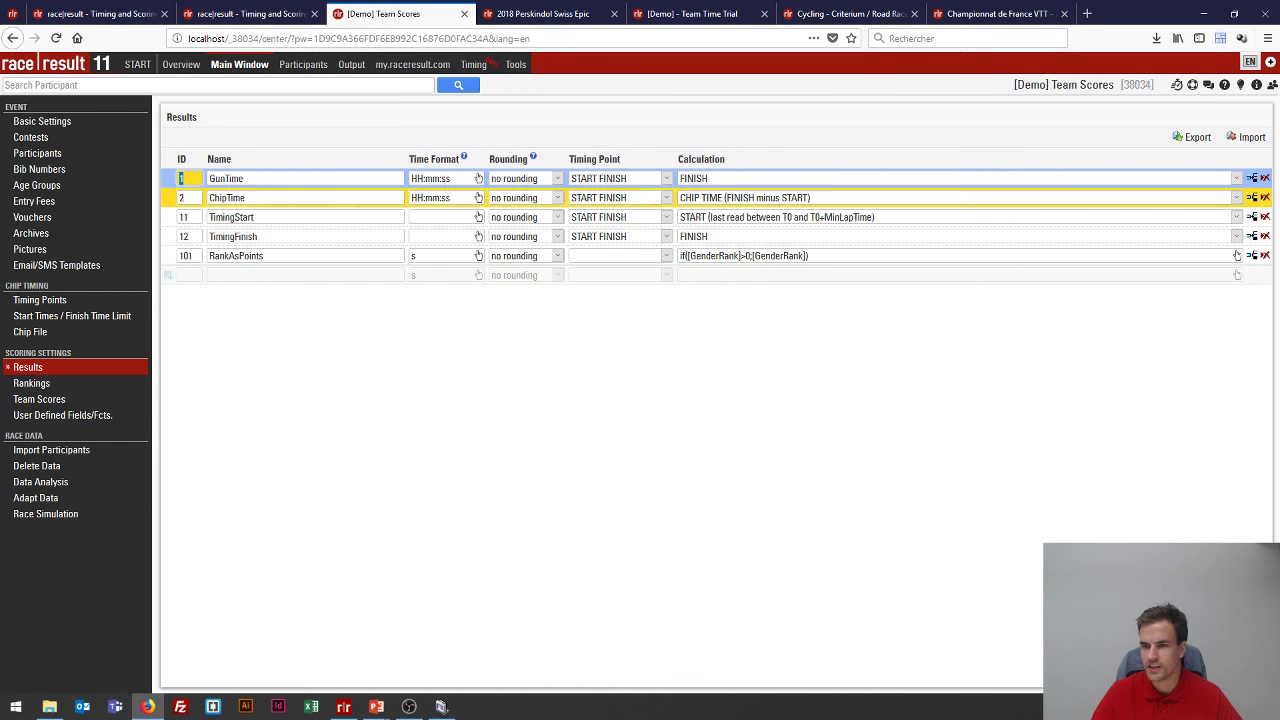
left_click(47, 402)
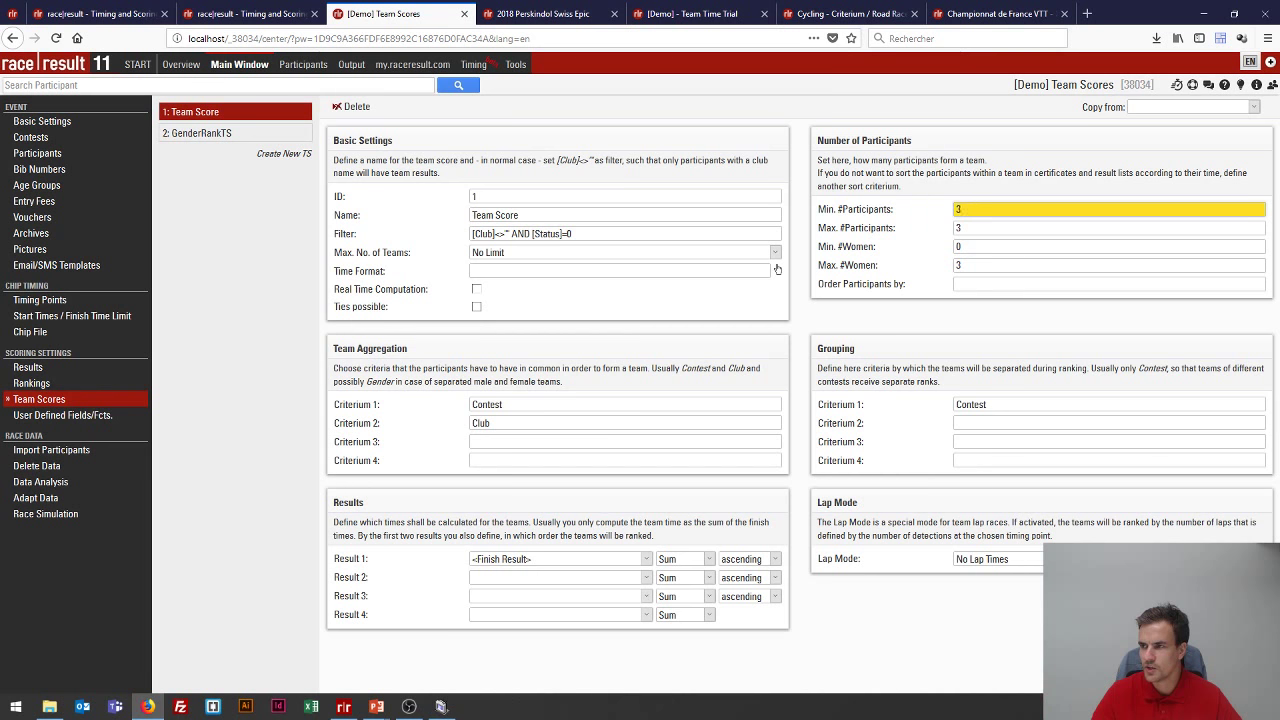
left_click(957, 228)
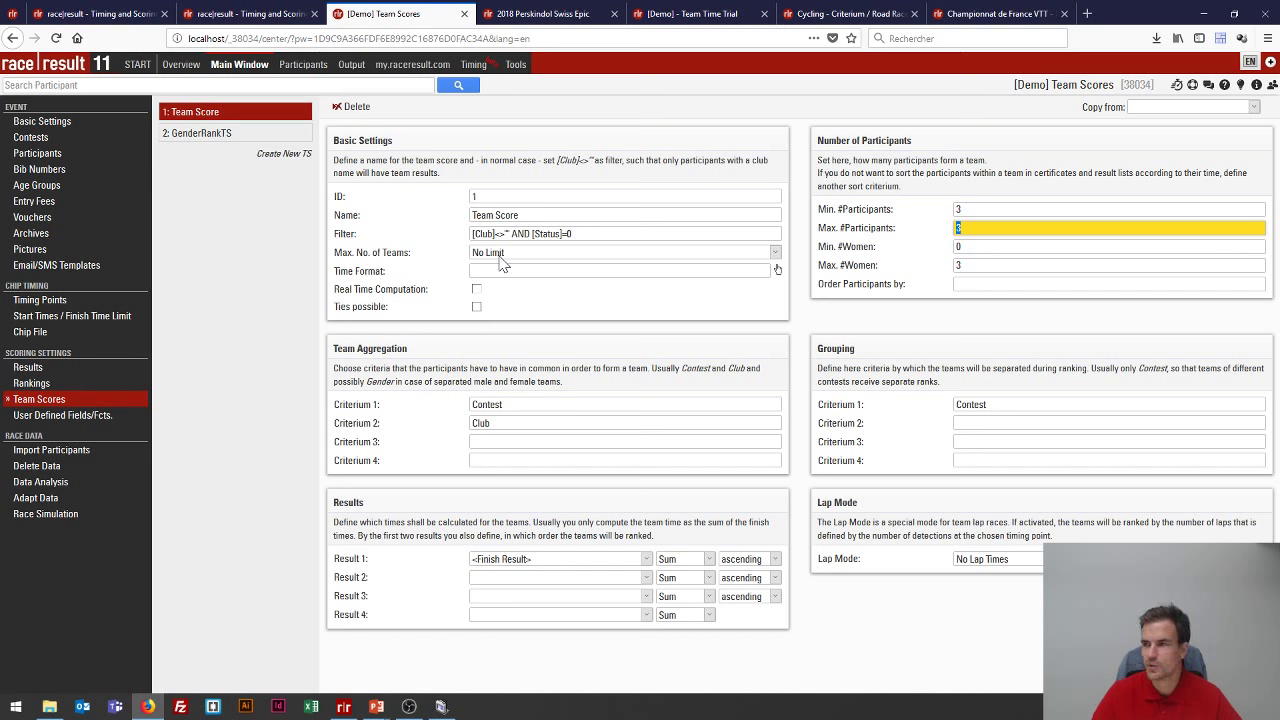
key("shift+Tab")
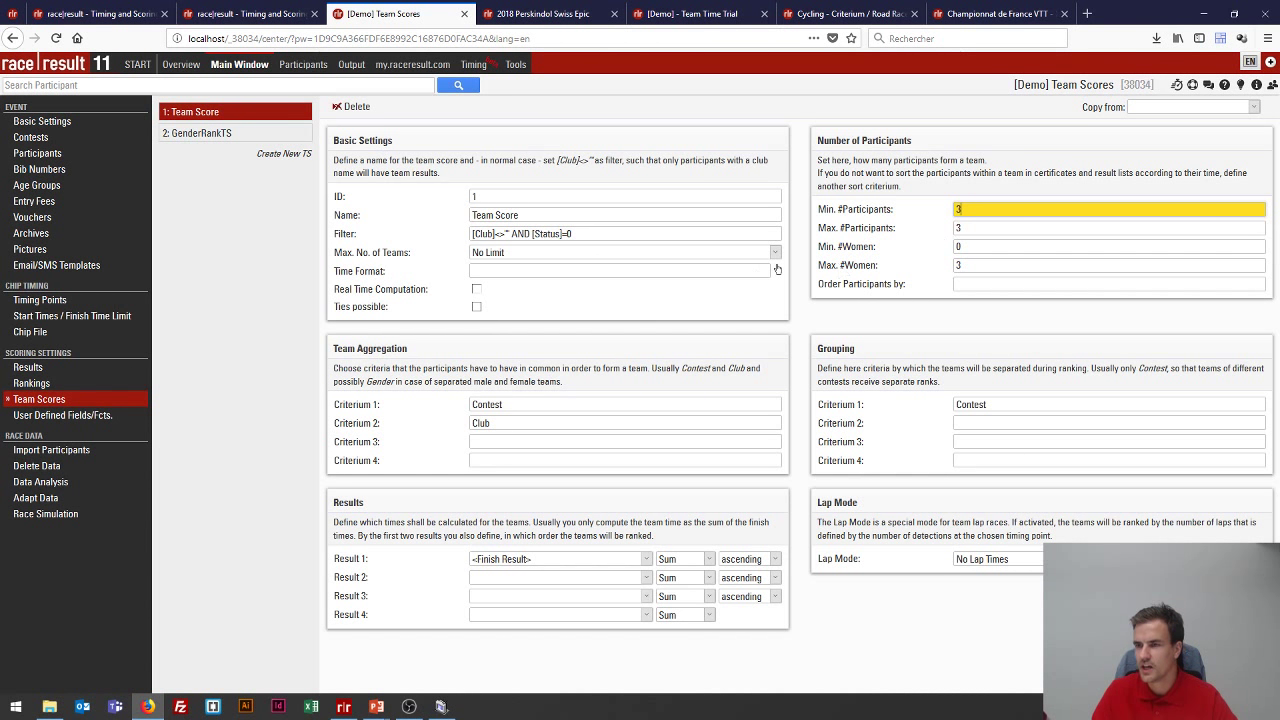
- Examine both conditions of the Team Score filter, on club and status, along with the Club aggregation criterion
left_click(493, 233)
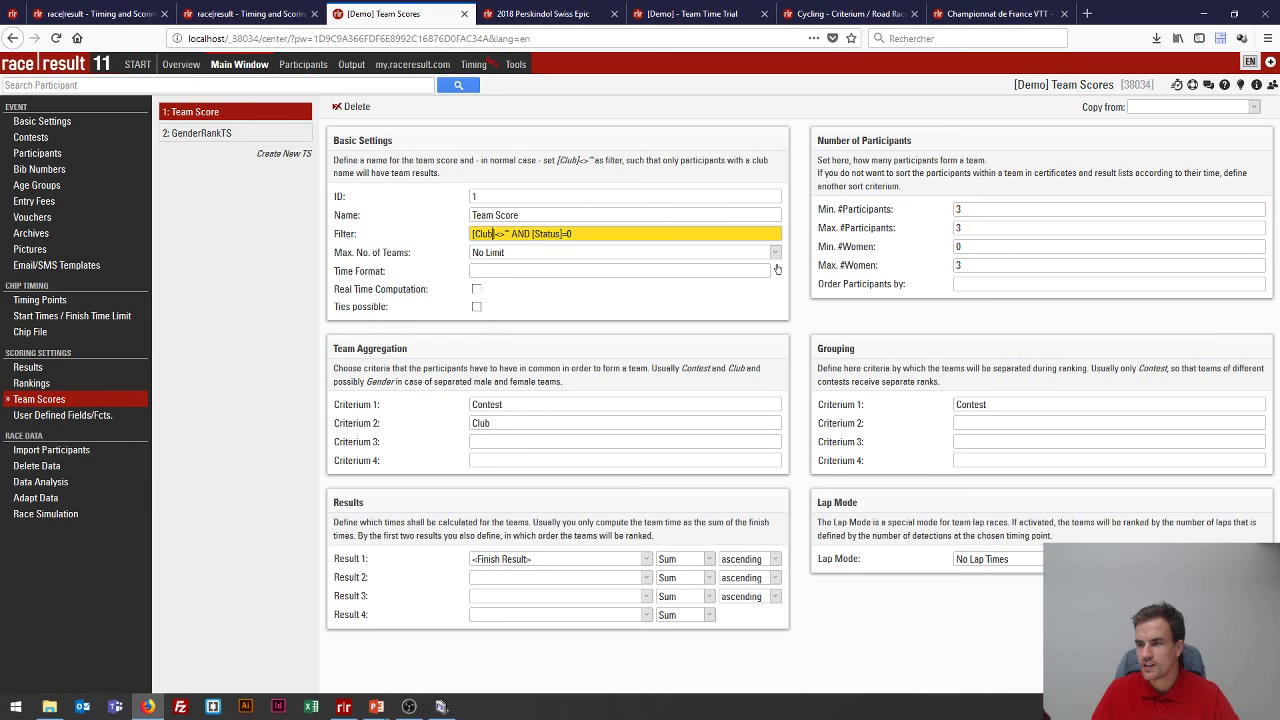
key("shift+End")
key("ctrl+a")
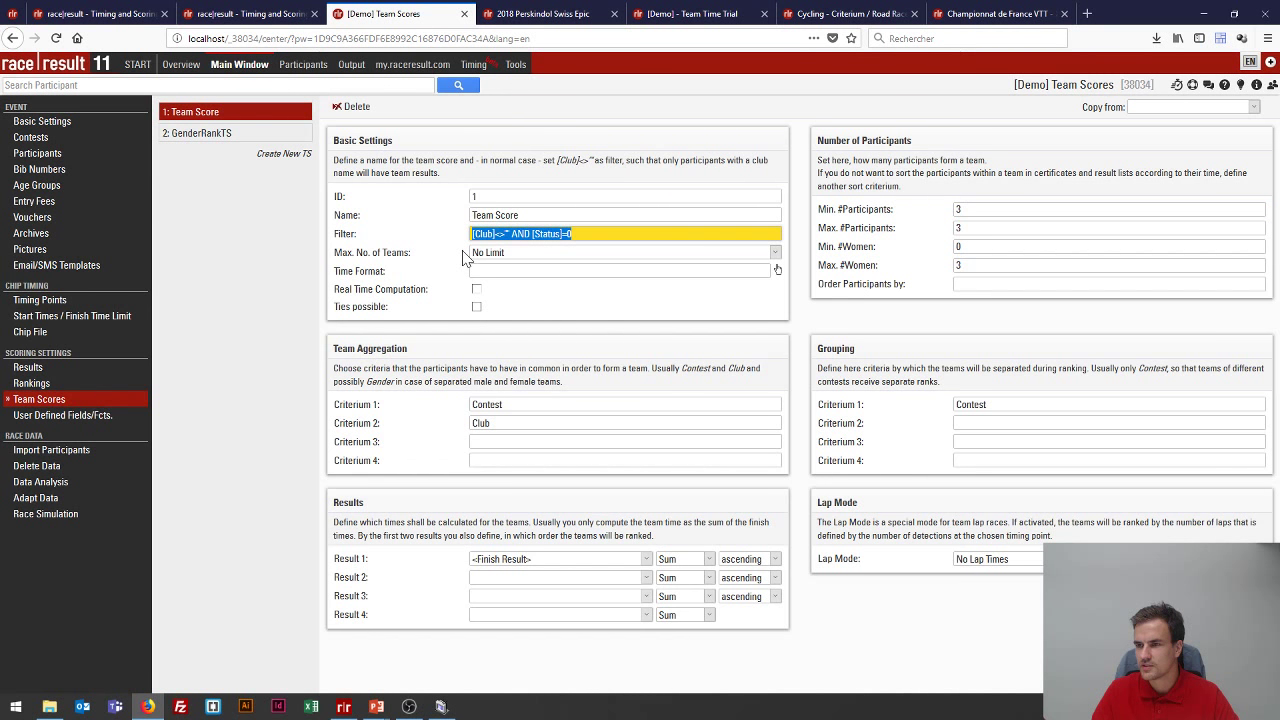
key("End")
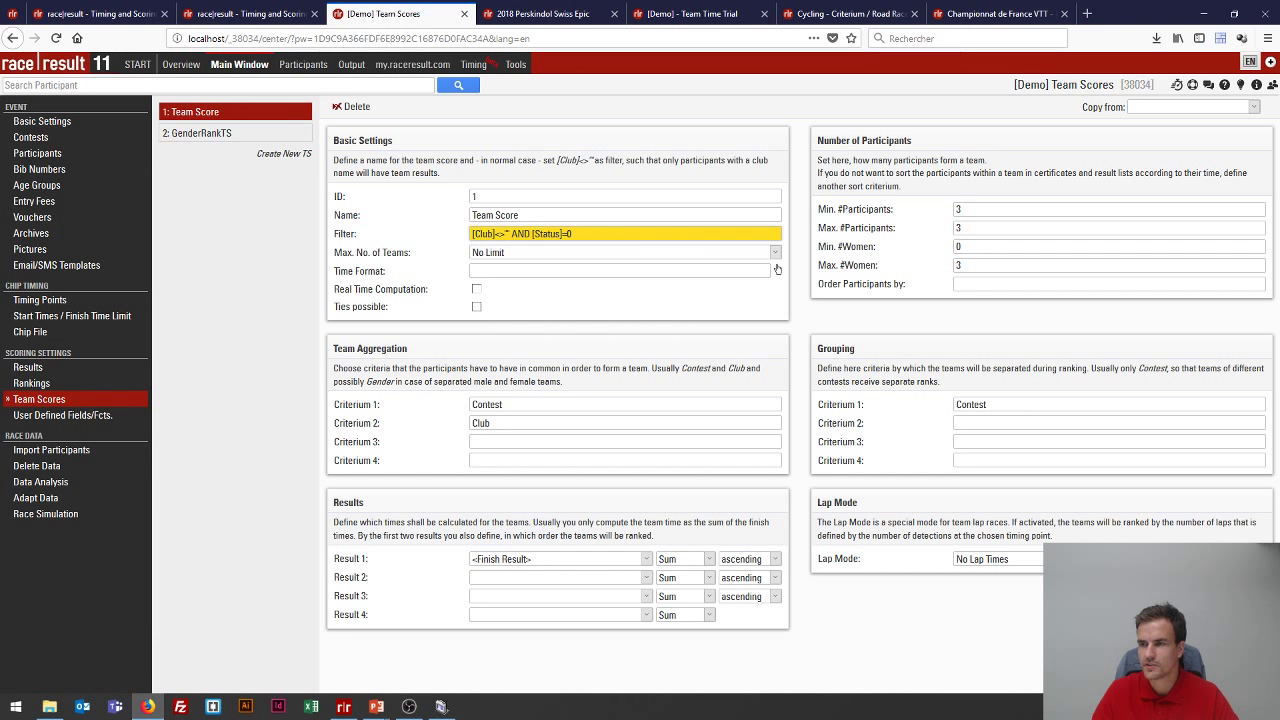
left_click_drag(510, 233, 472, 234)
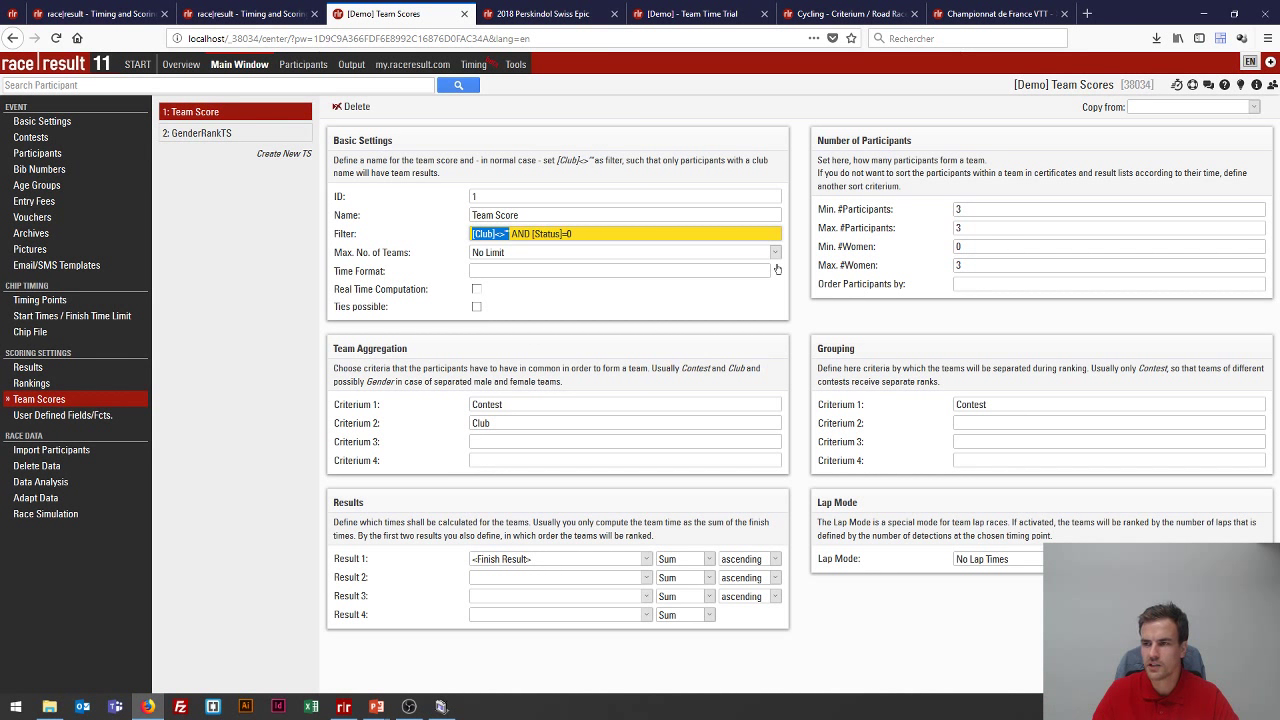
left_click(521, 423)
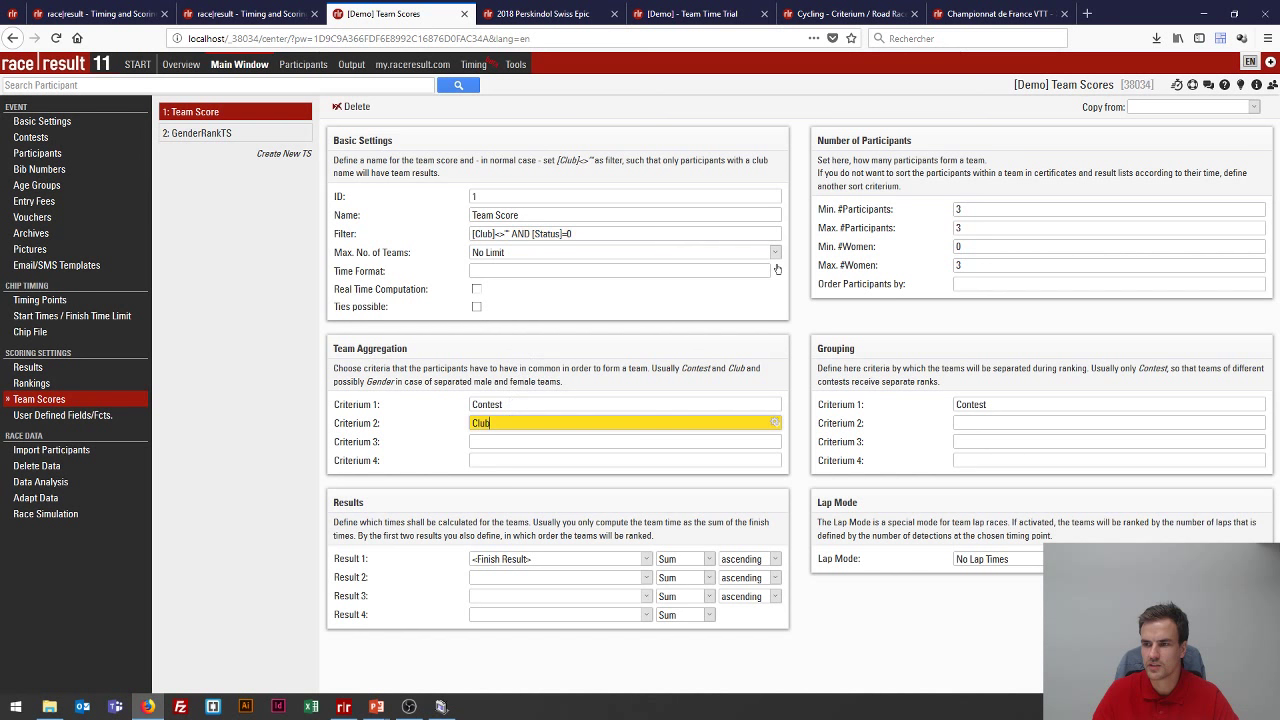
left_click(494, 233)
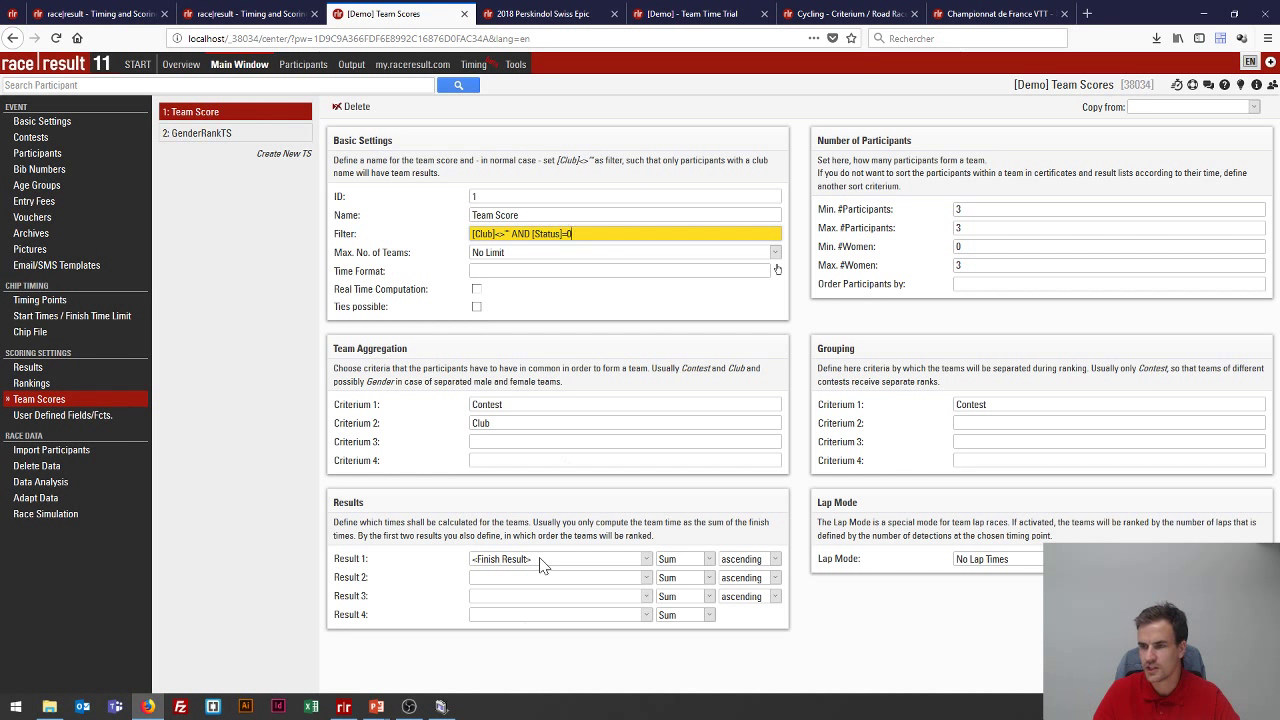
key("ctrl+shift+Left")
key("ctrl+shift+Left")
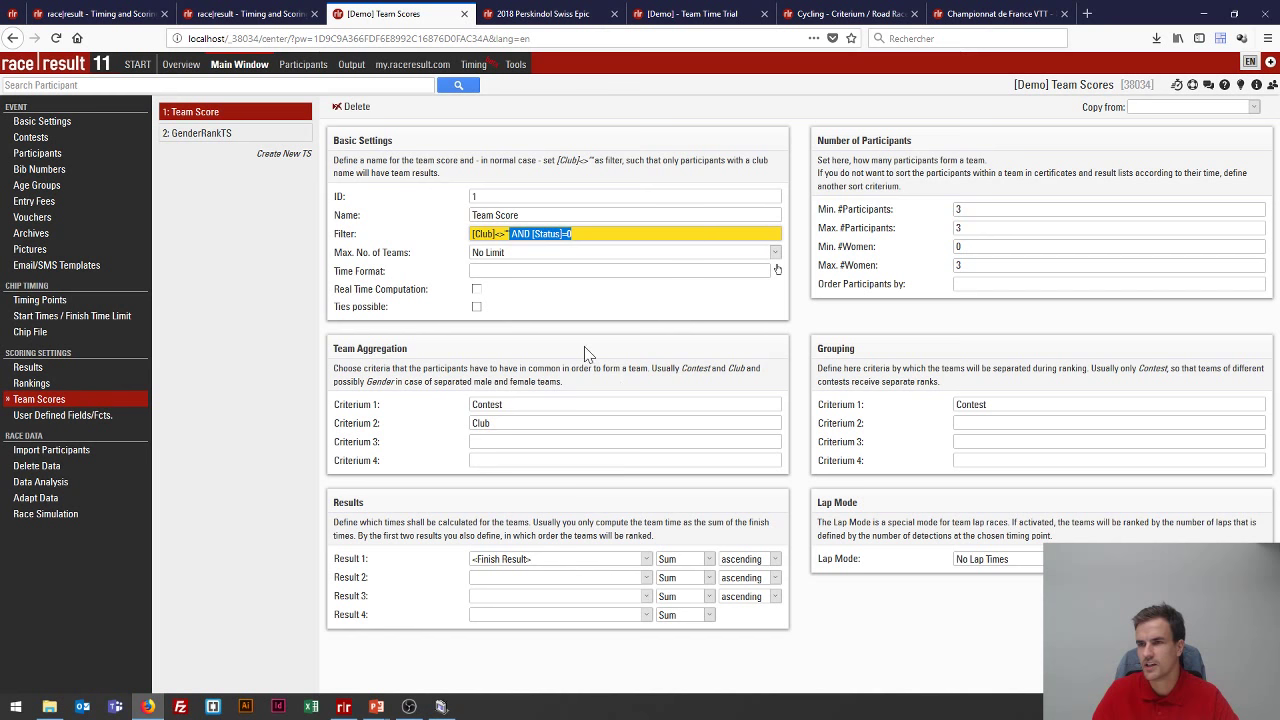
- View the check list "Participants per club and time" in the output lists
left_click(349, 64)
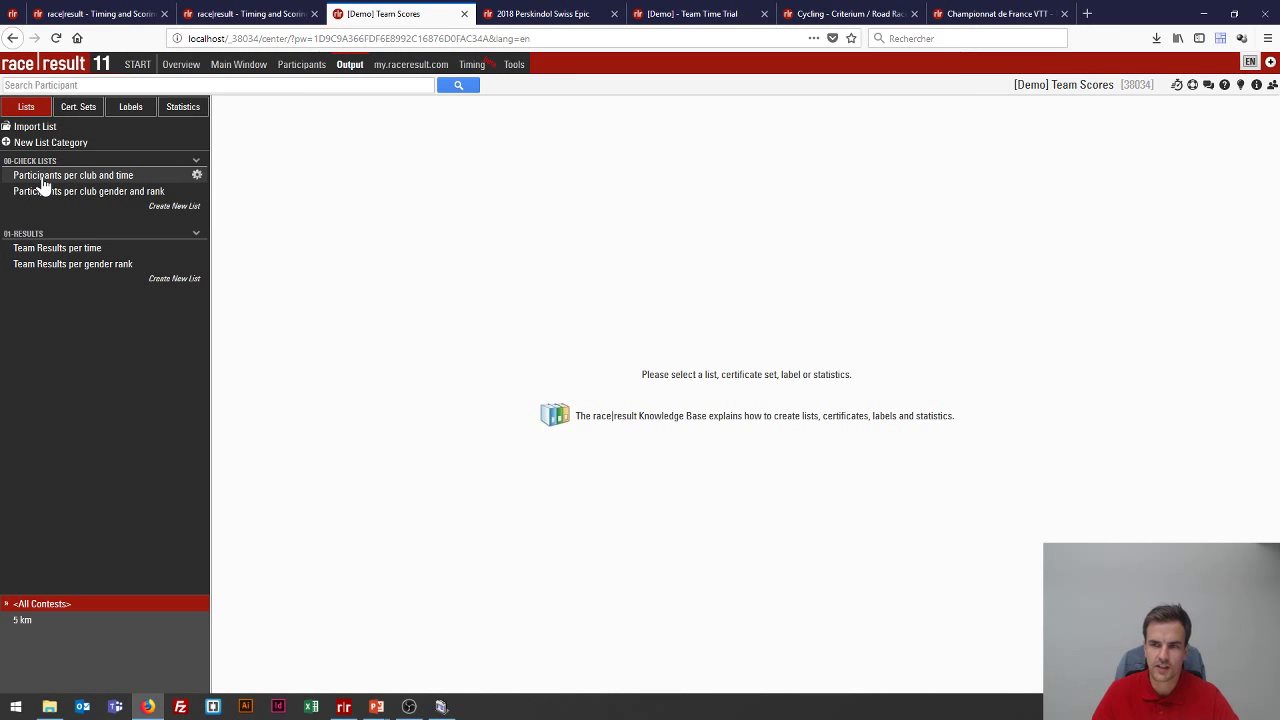
left_click(43, 178)
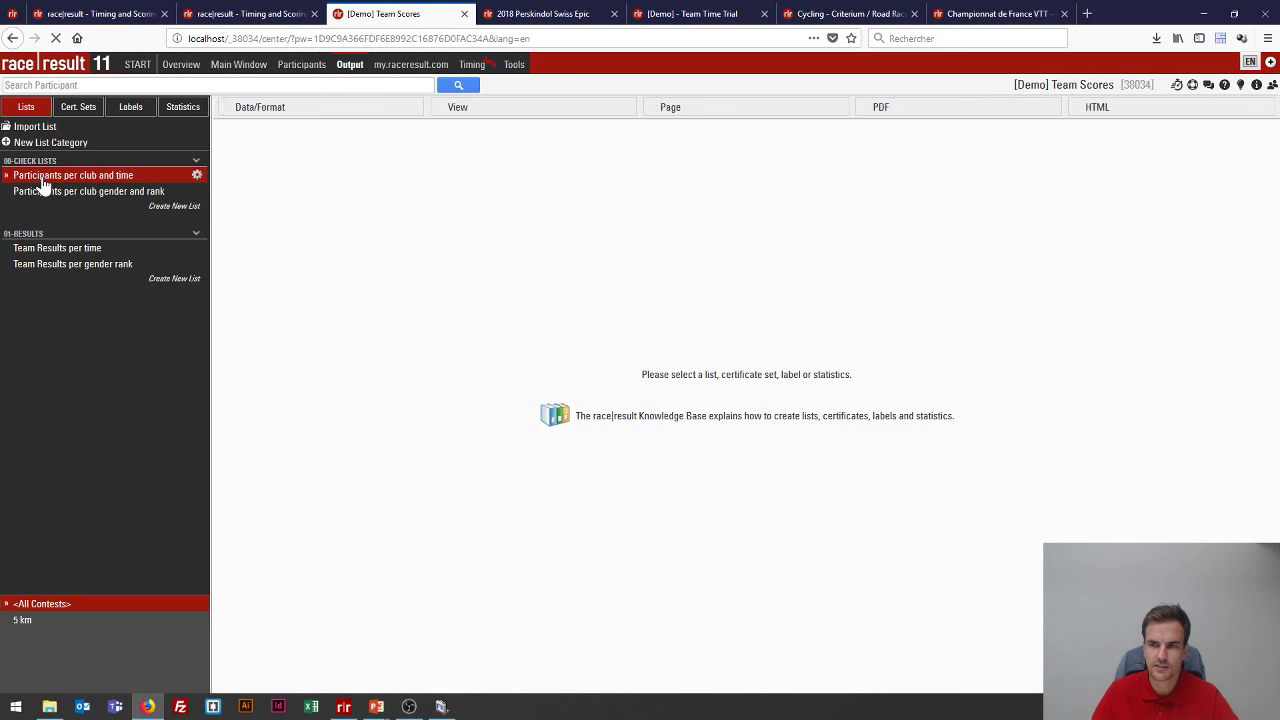
left_click(460, 108)
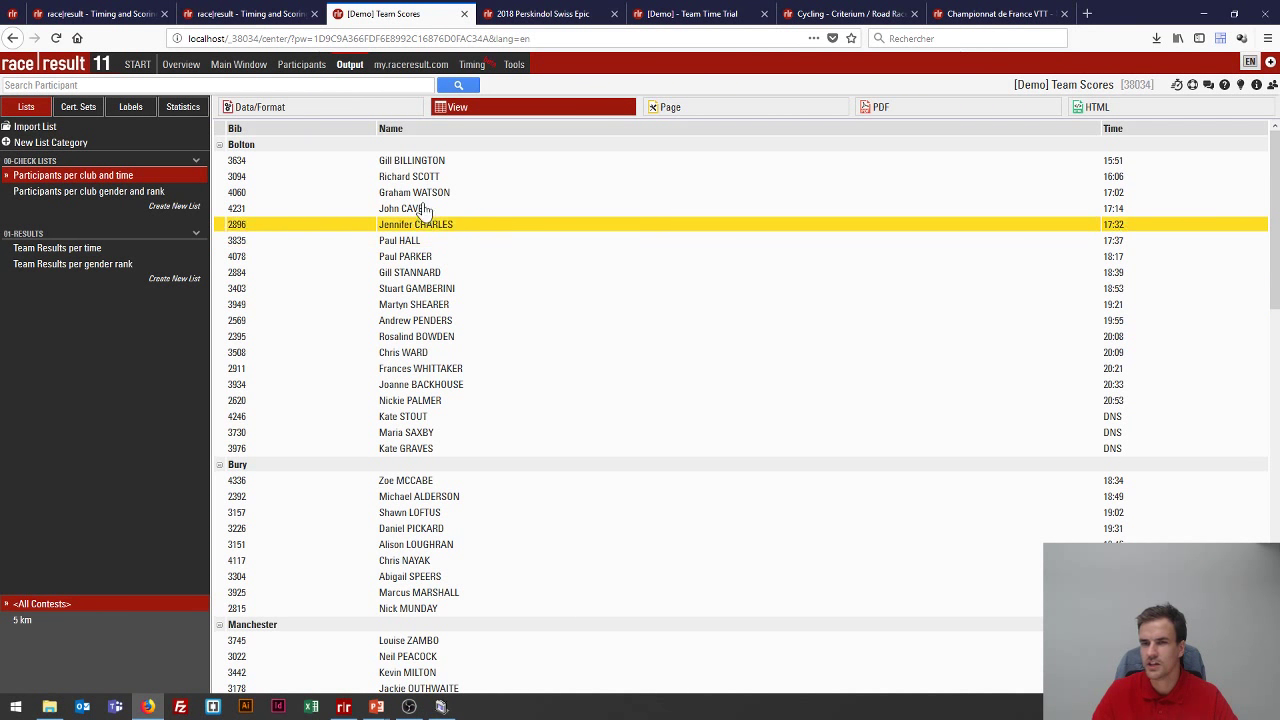
- Open the data and format settings of the "Team Results per time" list and inspect its TS1 filter and sorting fields
left_click(57, 250)
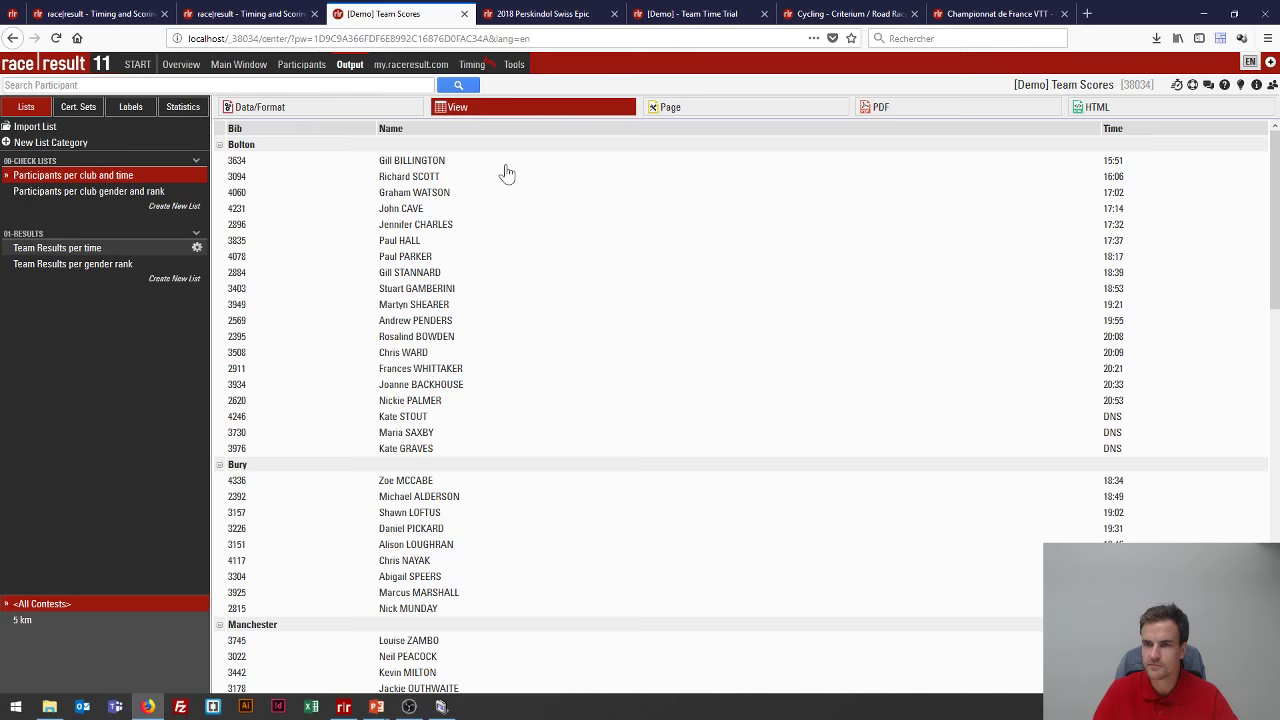
left_click(277, 110)
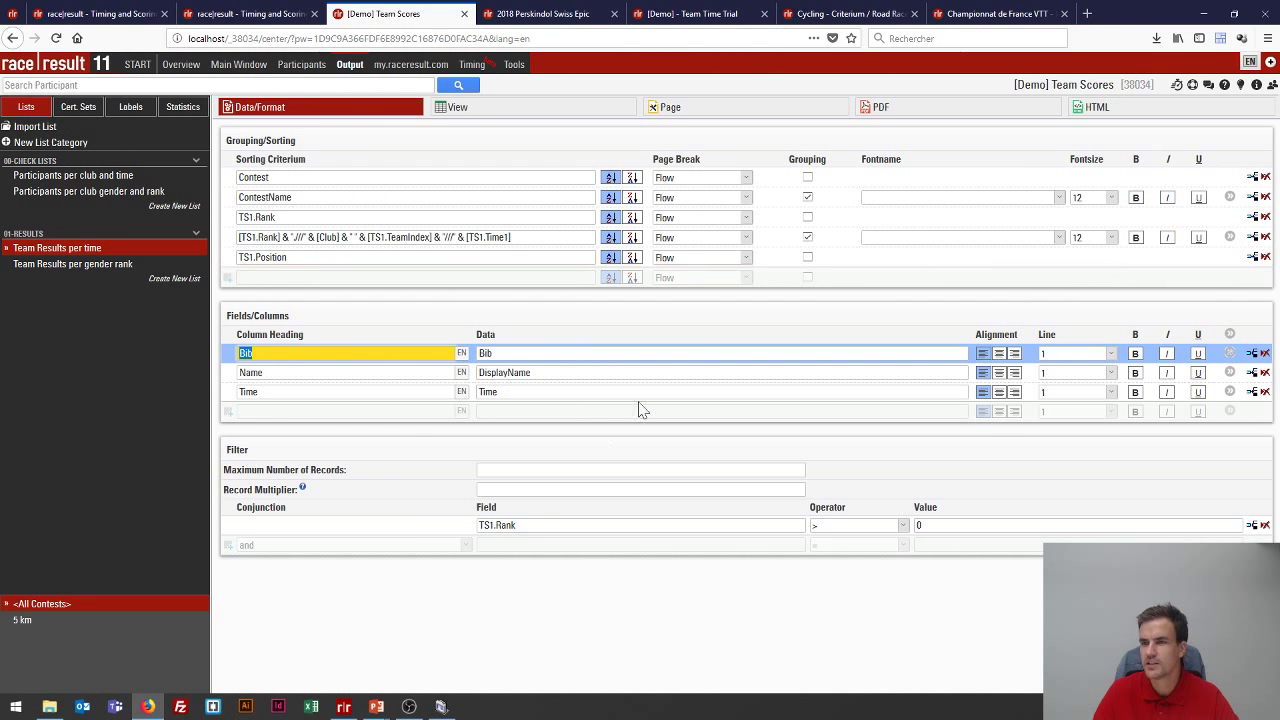
left_click(572, 525)
key("ctrl+a")
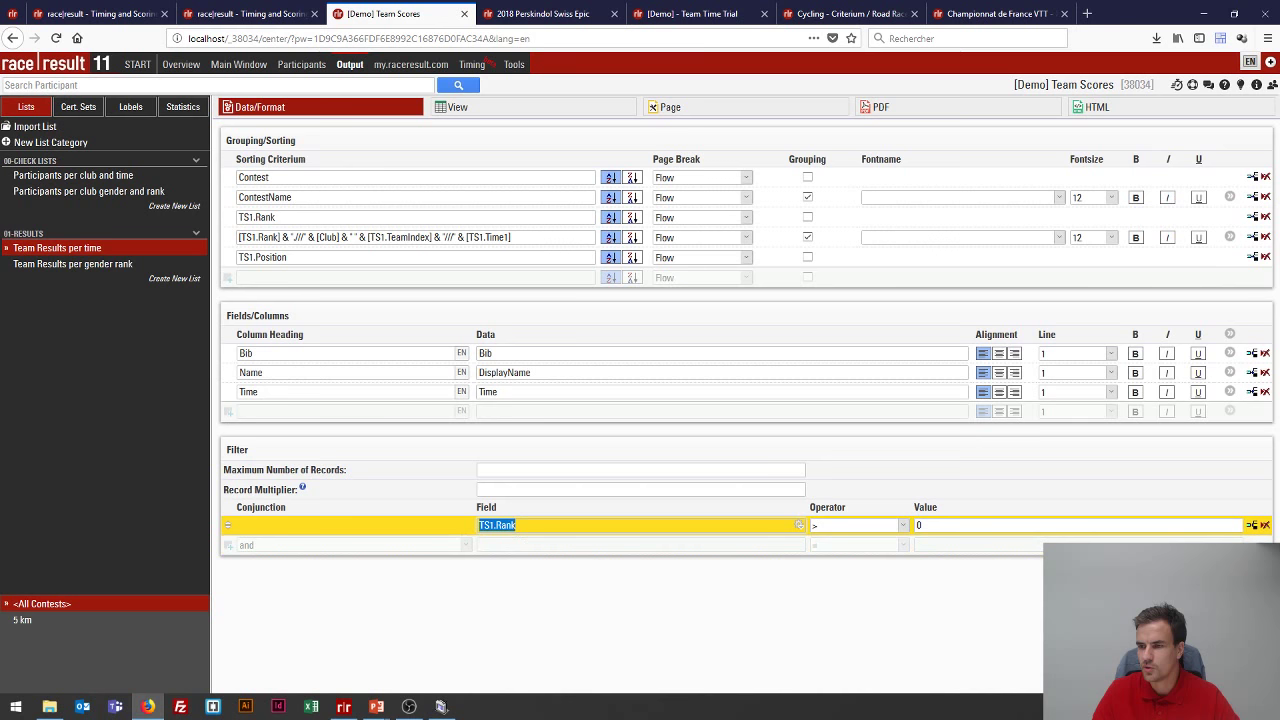
left_click(267, 237)
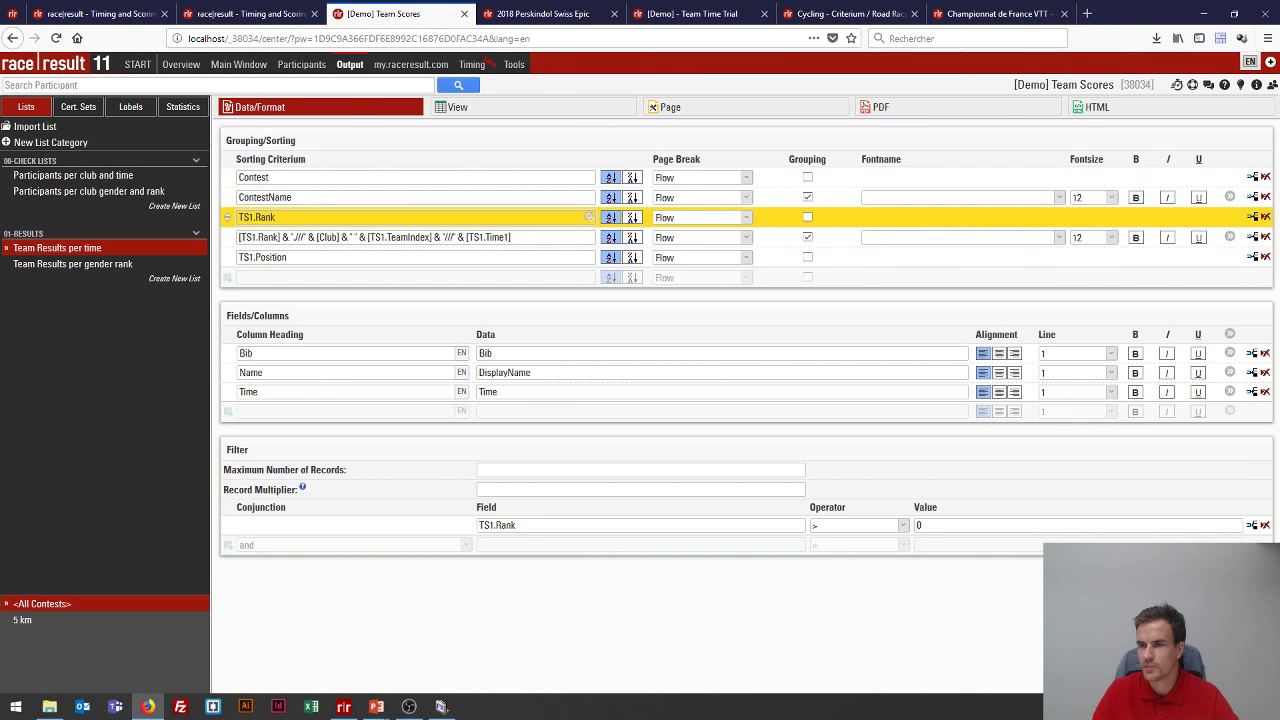
left_click_drag(288, 258, 249, 258)
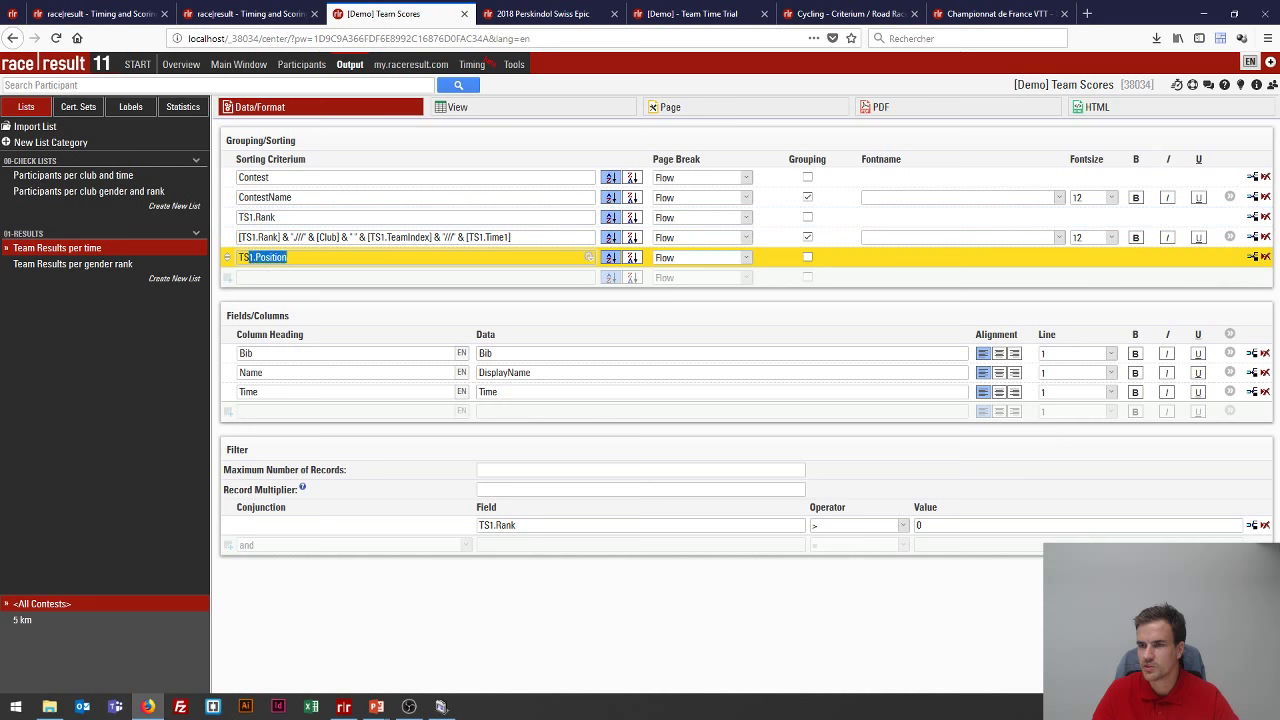
- View the "Team Results per time" list and look through the ranked teams with their members and times
left_click(458, 117)
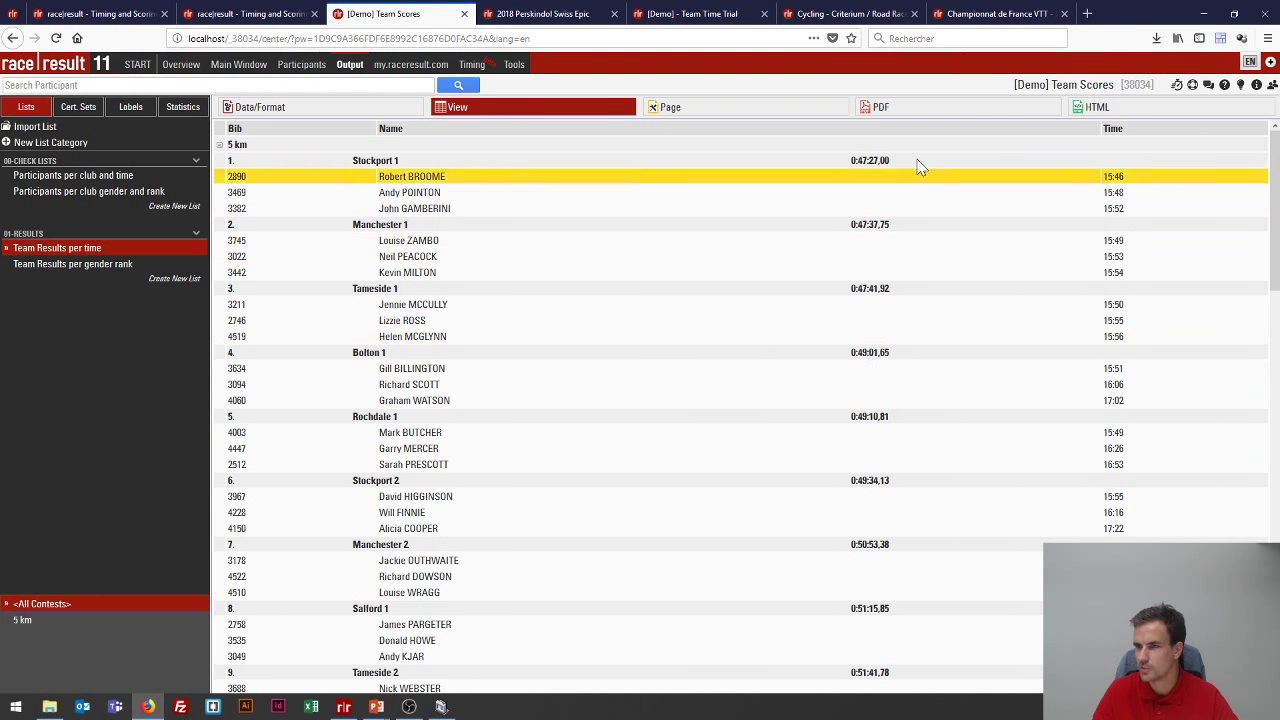
scroll(920, 510, "down", 6)
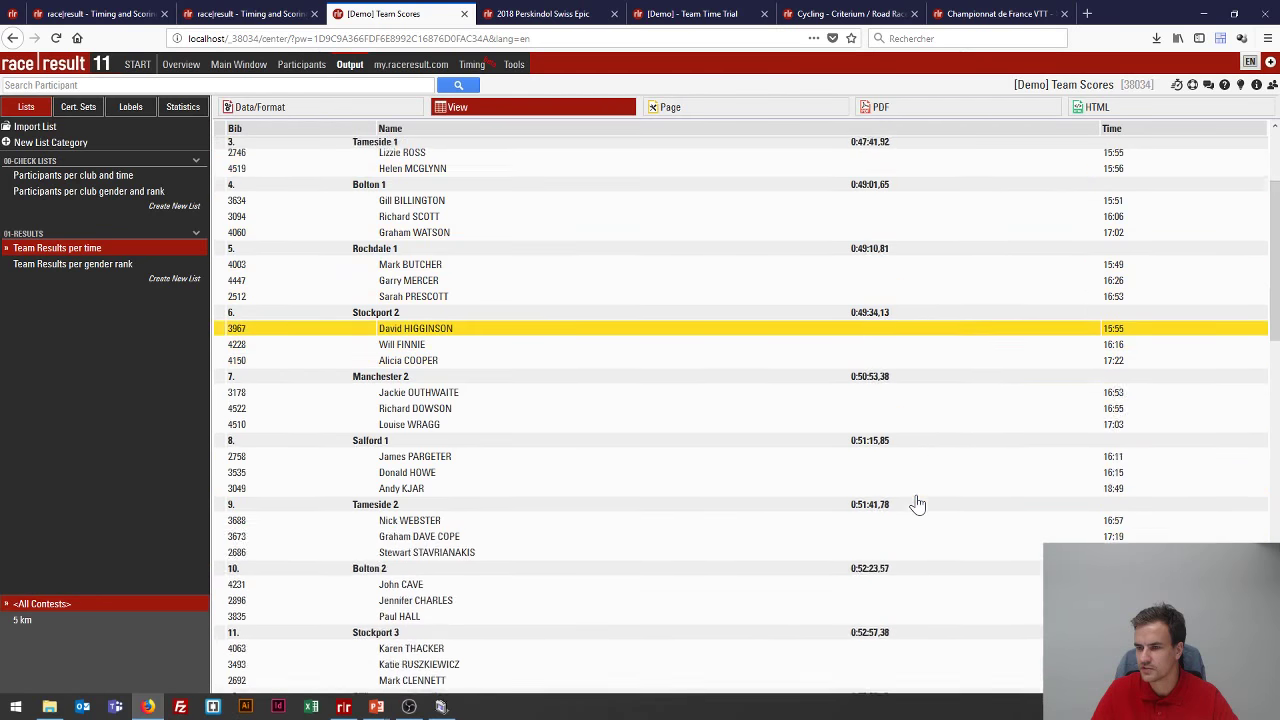
scroll(880, 420, "up", 2)
scroll(866, 347, "up", 5)
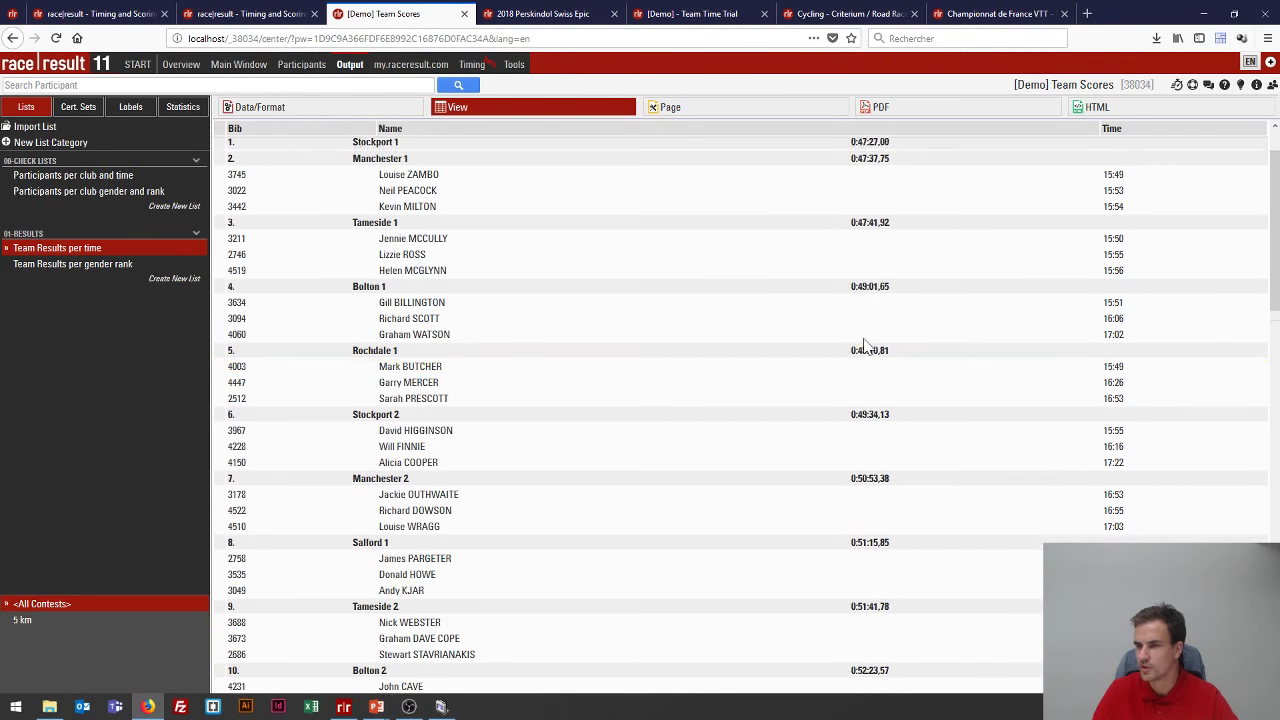
scroll(866, 347, "down", 4)
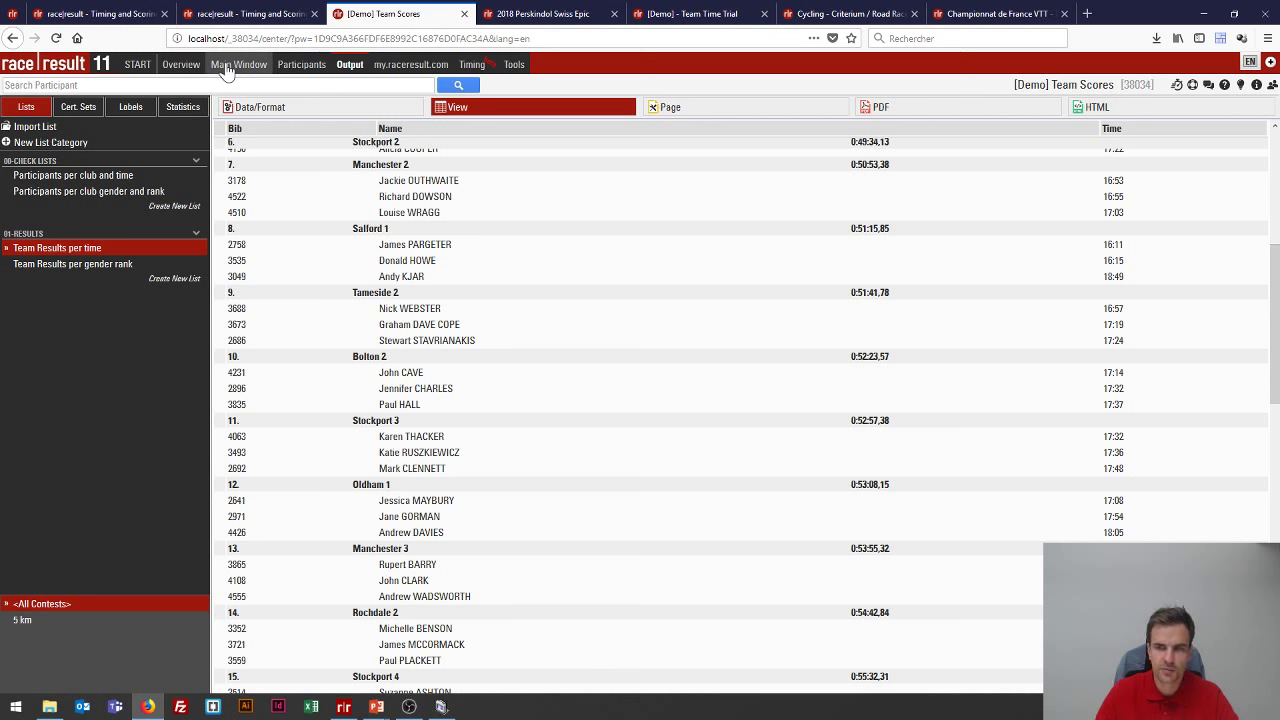
- View the check list "Participants per club gender and rank" in the output lists
left_click(130, 191)
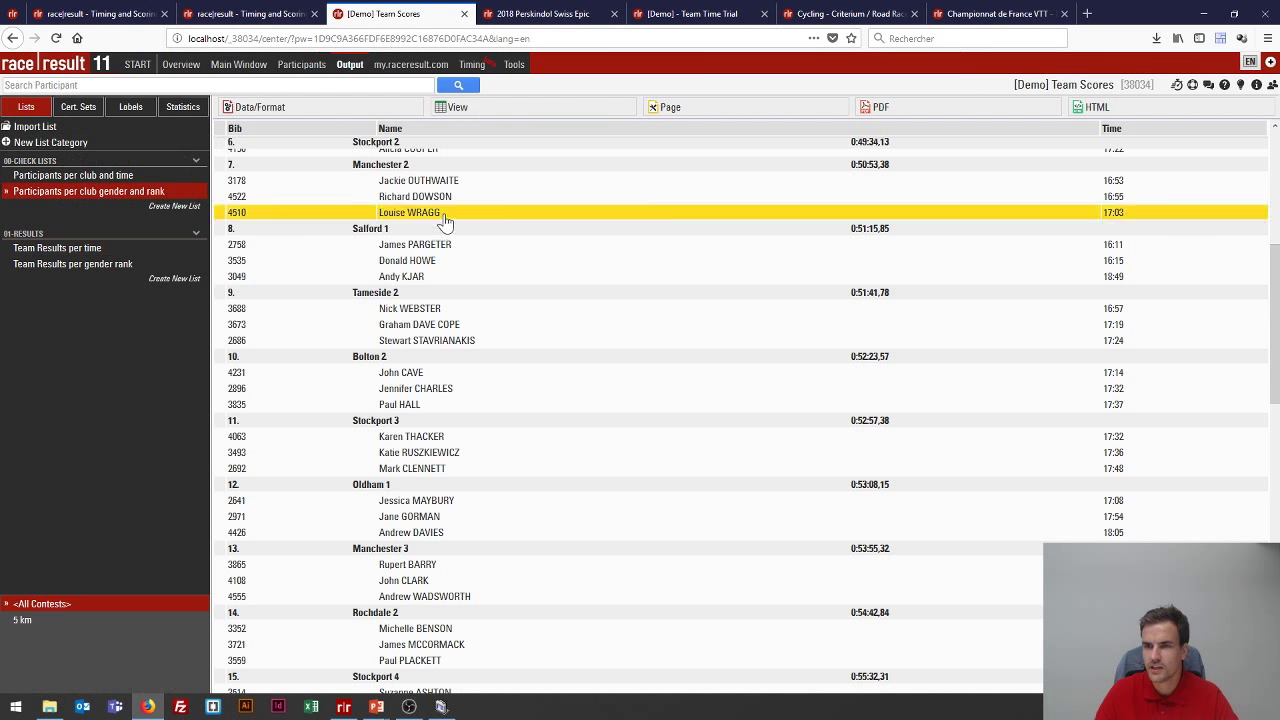
left_click(458, 108)
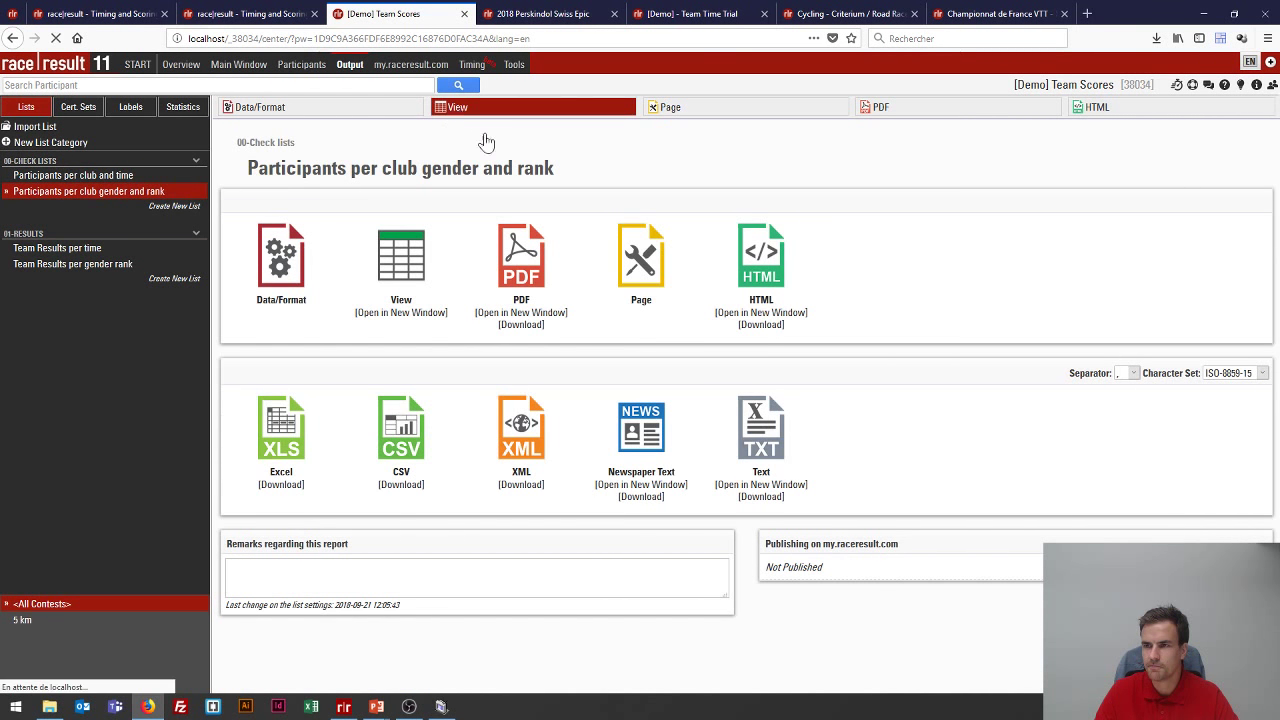
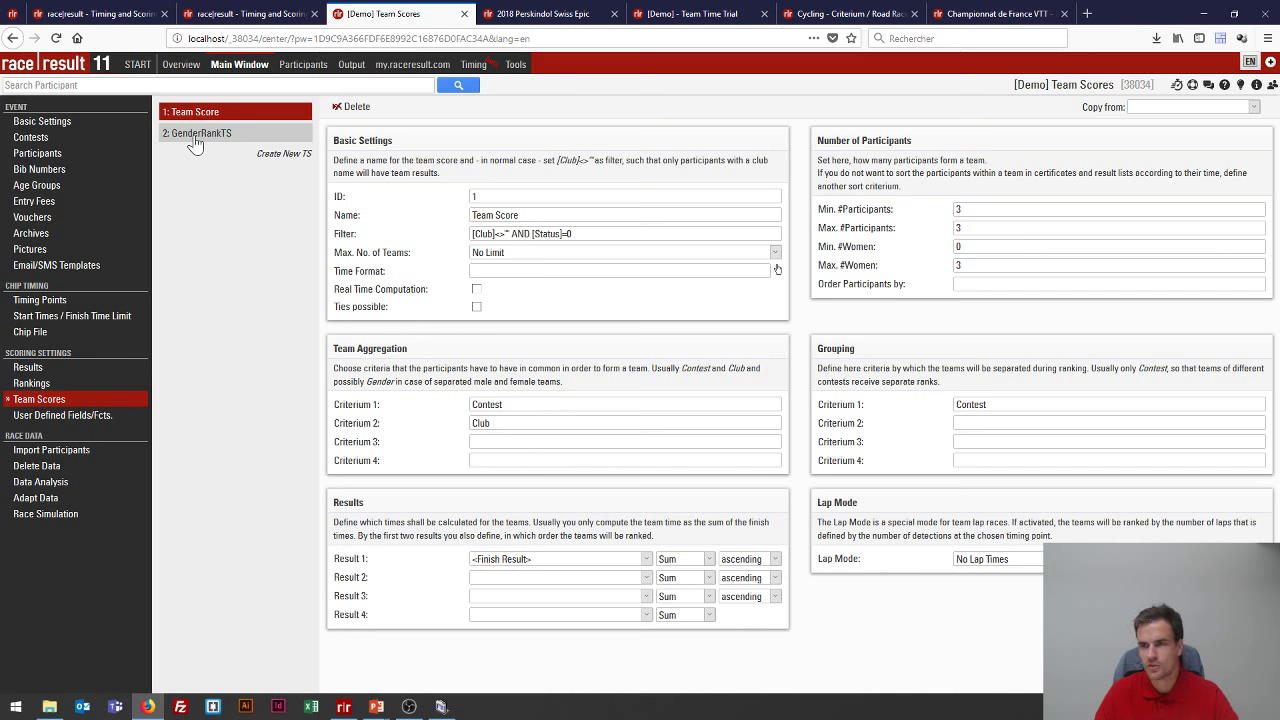
- Examine the GenderRankTS team score, including its participant limits and the Gender criterion in team aggregation and grouping
left_click(196, 140)
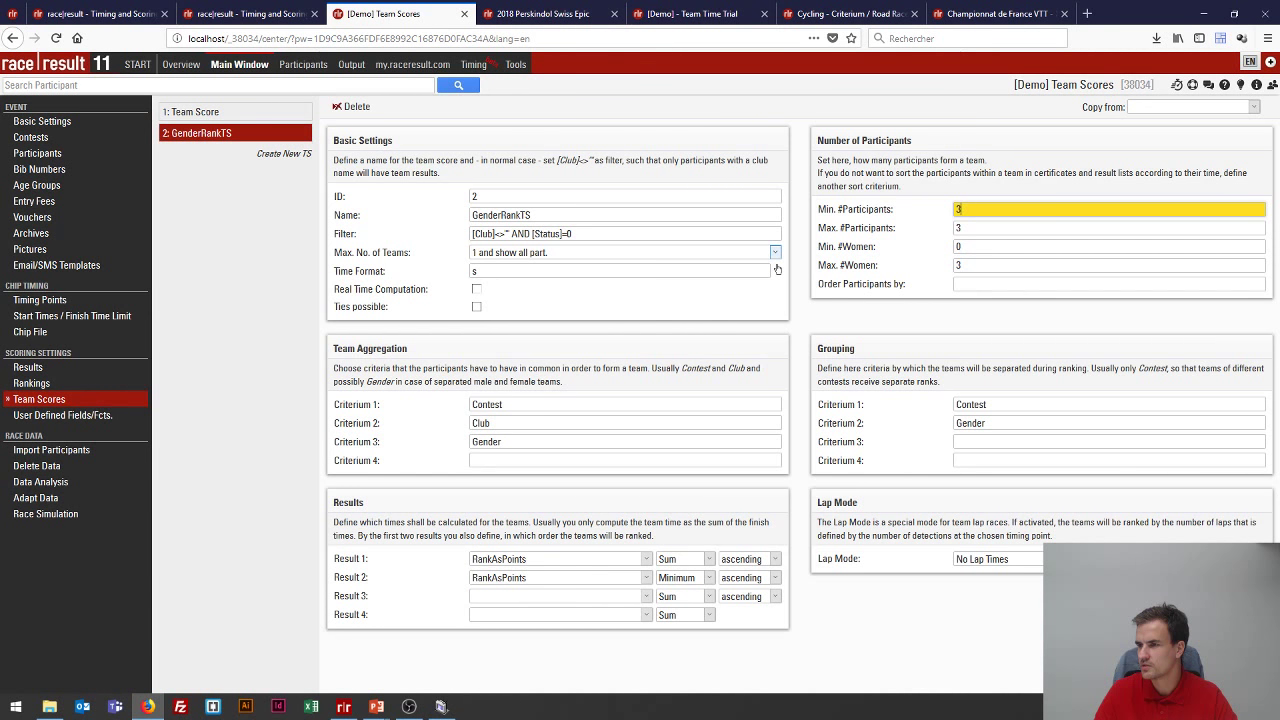
key("Tab")
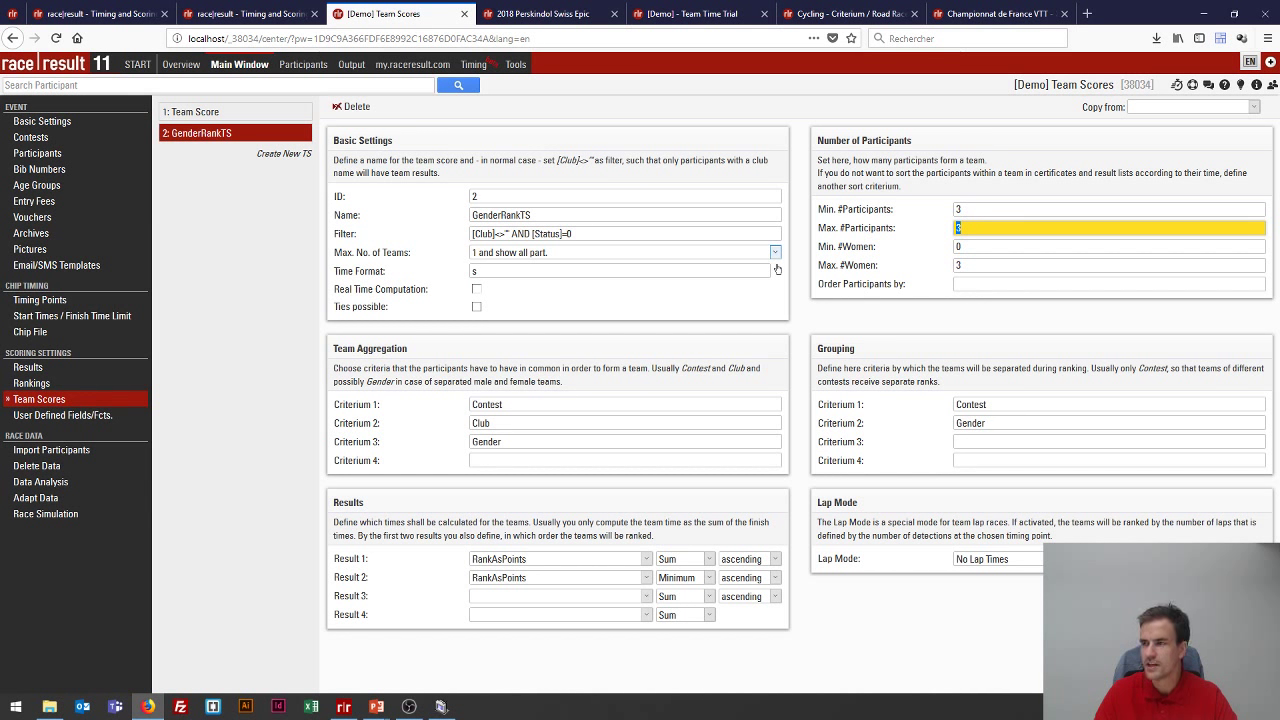
left_click(625, 441)
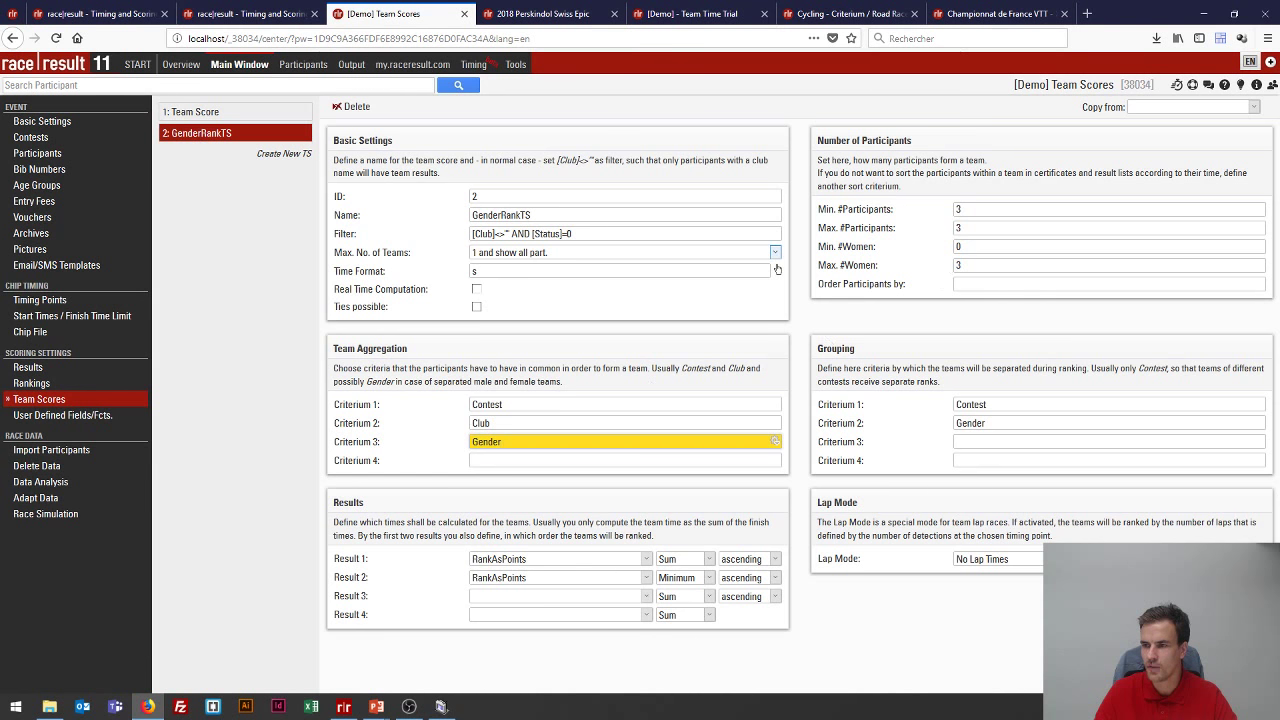
left_click(990, 423)
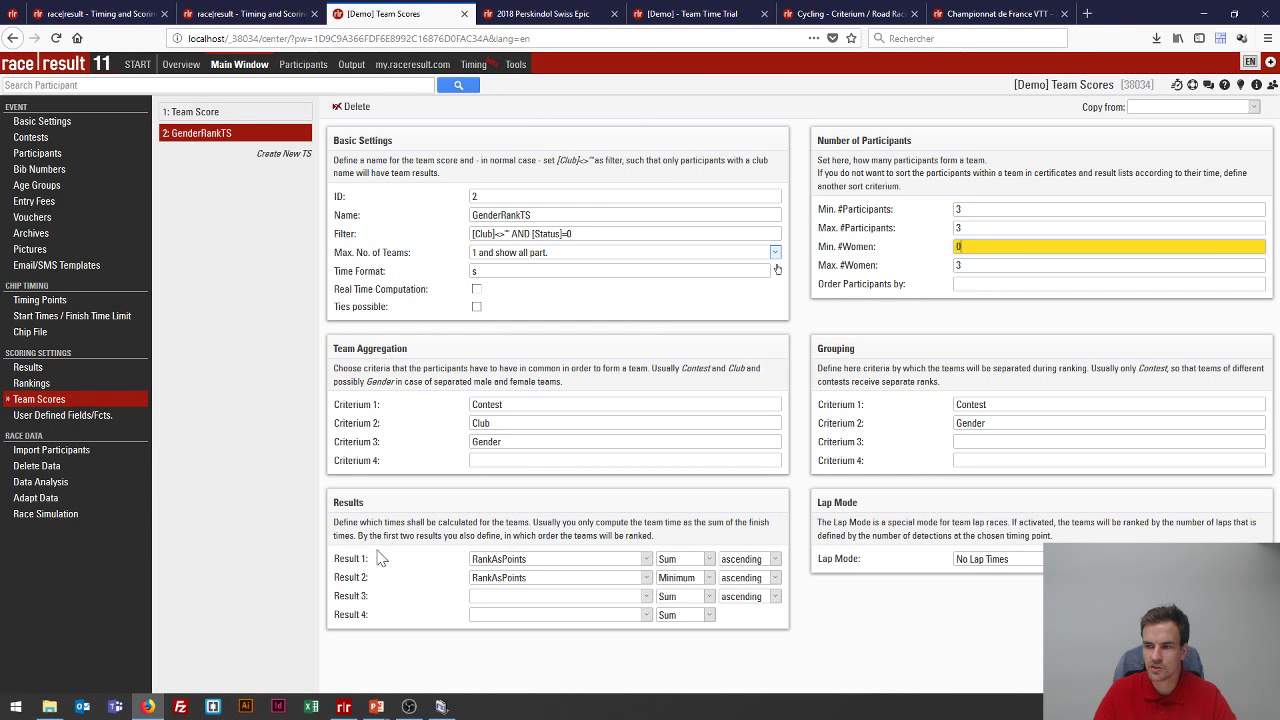
- Look through the Results and Rankings settings and return to the GenderRankTS team score to see which results it uses
left_click(30, 368)
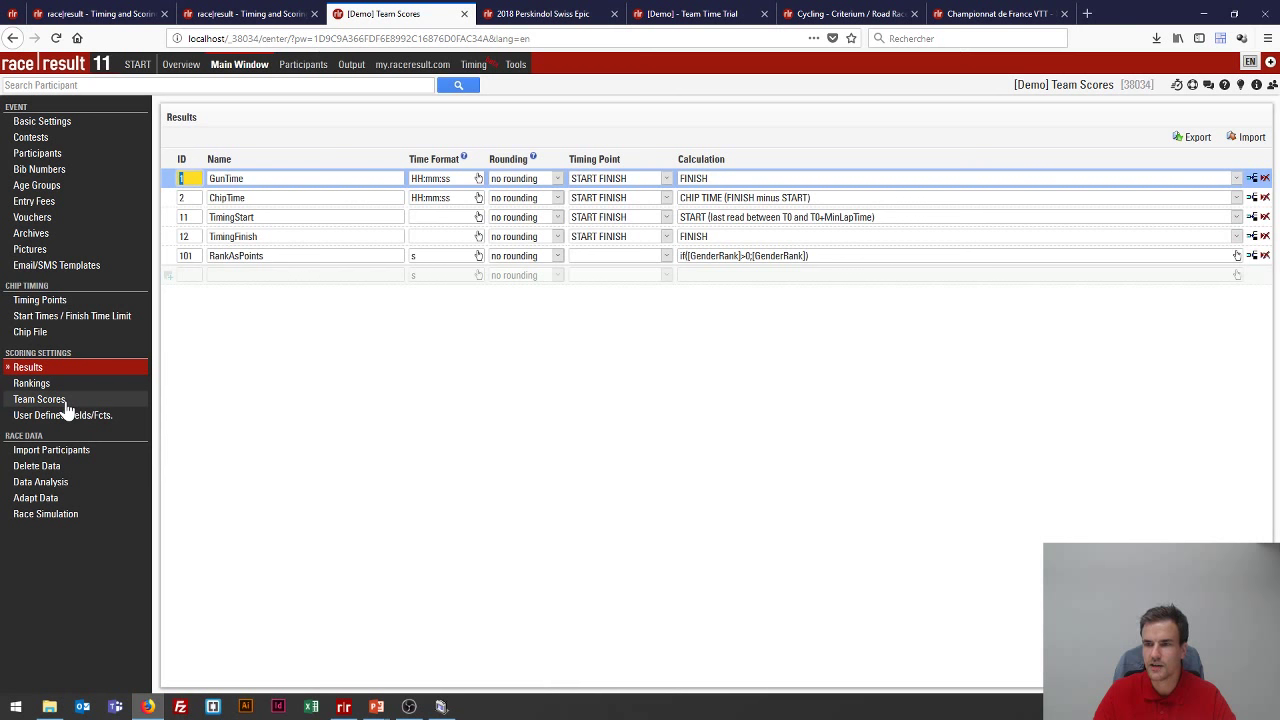
left_click(40, 385)
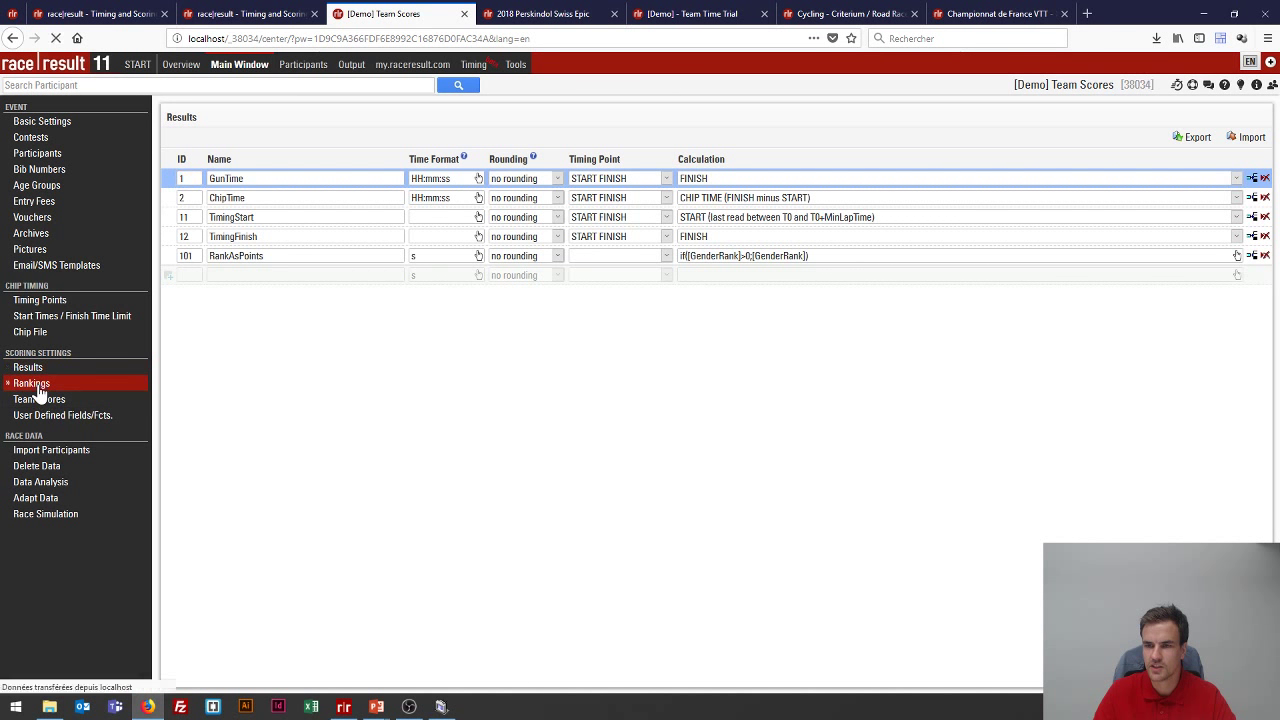
left_click(38, 400)
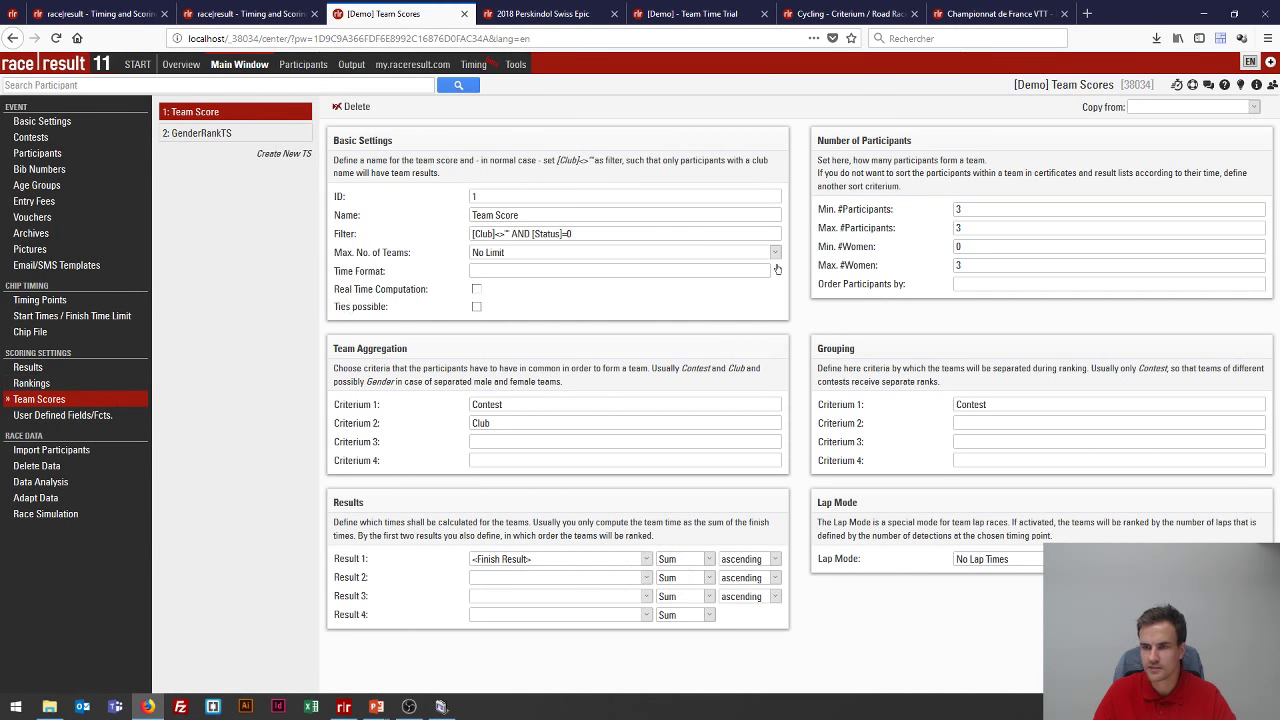
left_click(231, 138)
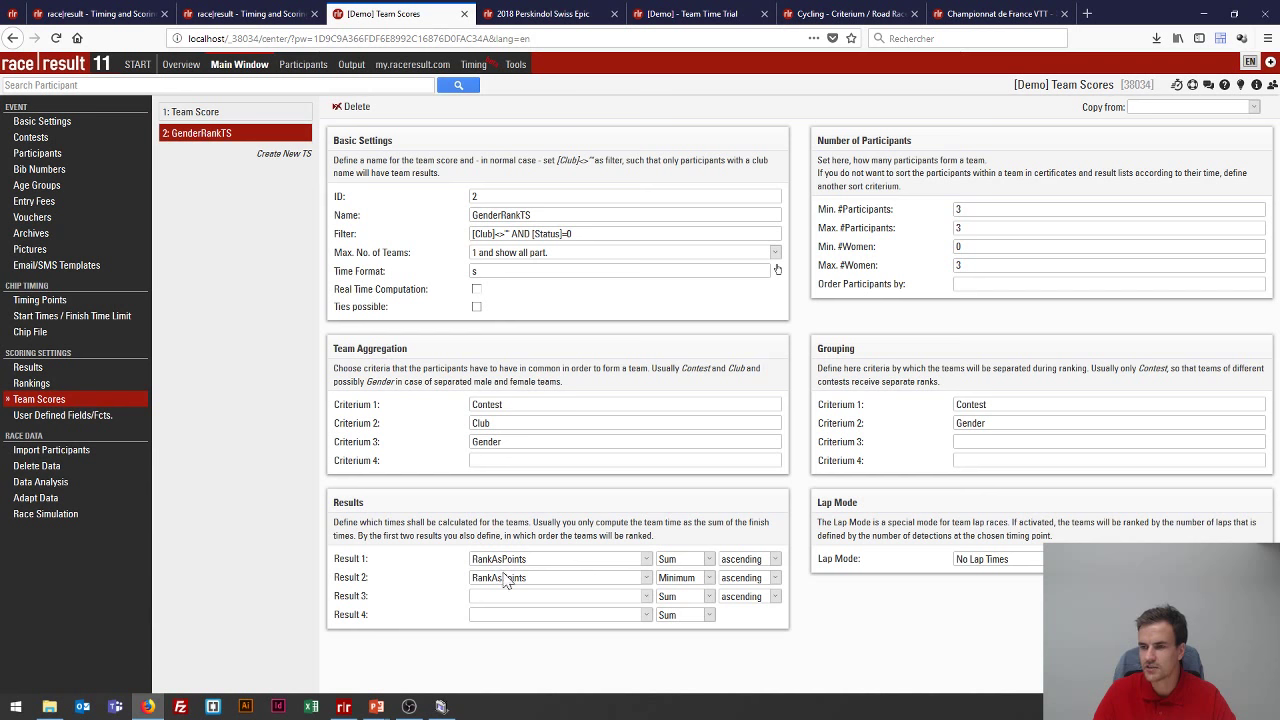
- Examine the calculation of the RankAsPoints result, including its [GenderRank]>0 condition and the returned value
left_click(50, 368)
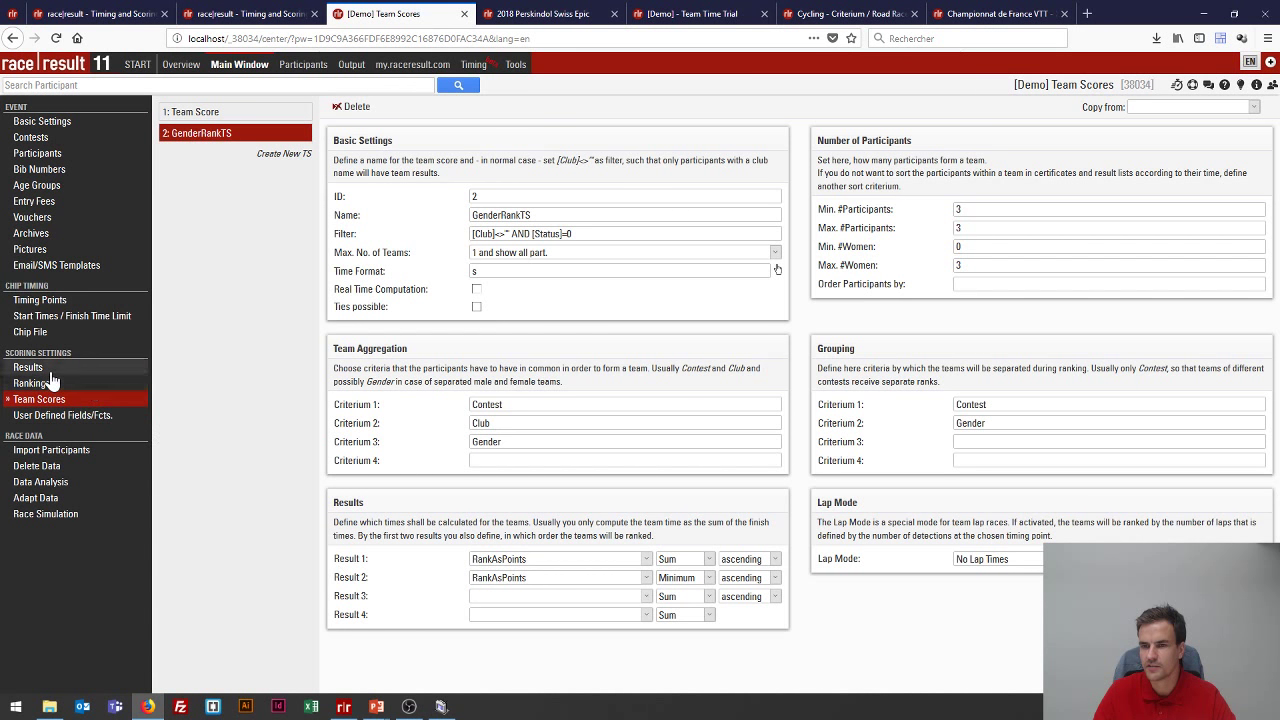
left_click(268, 262)
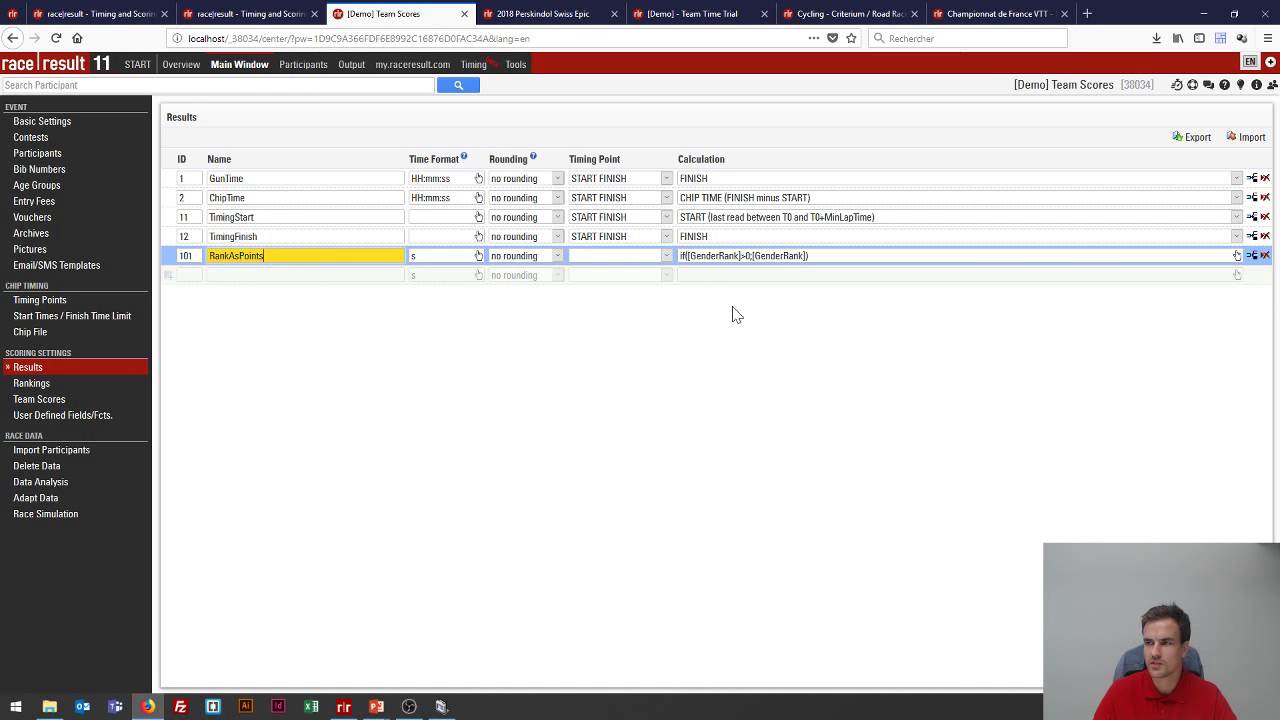
left_click(1237, 256)
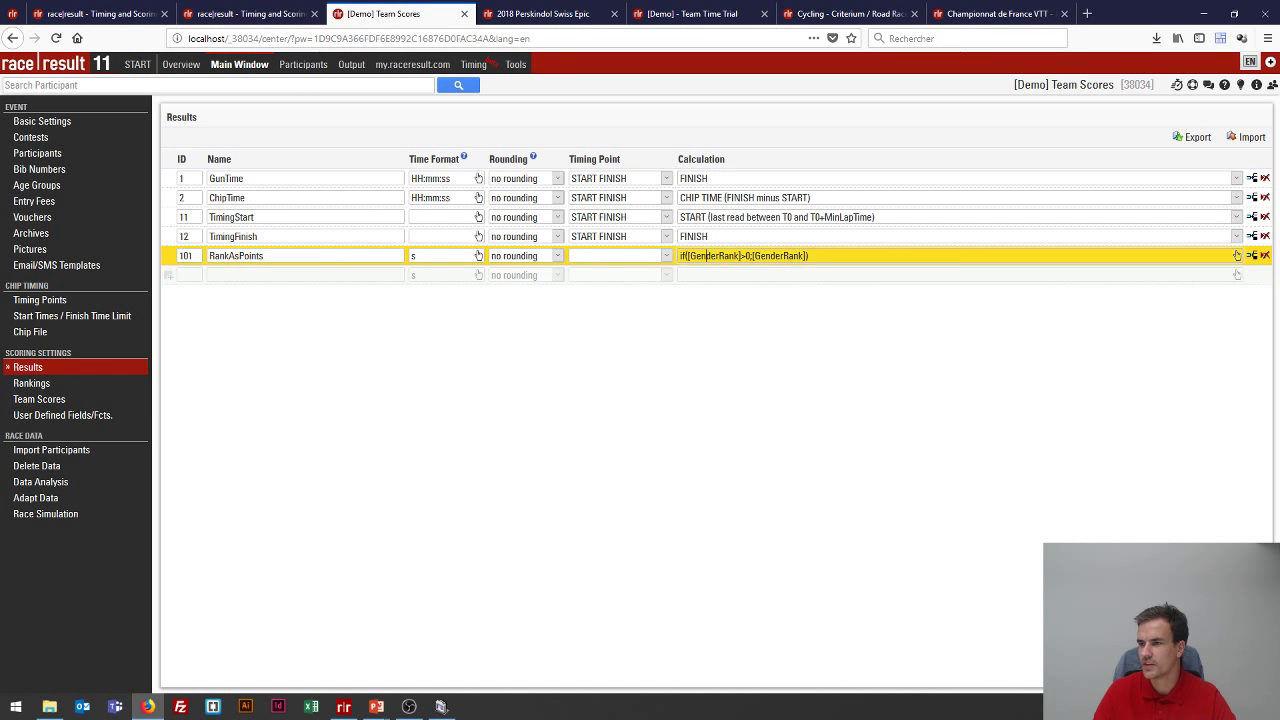
left_click_drag(752, 256, 686, 256)
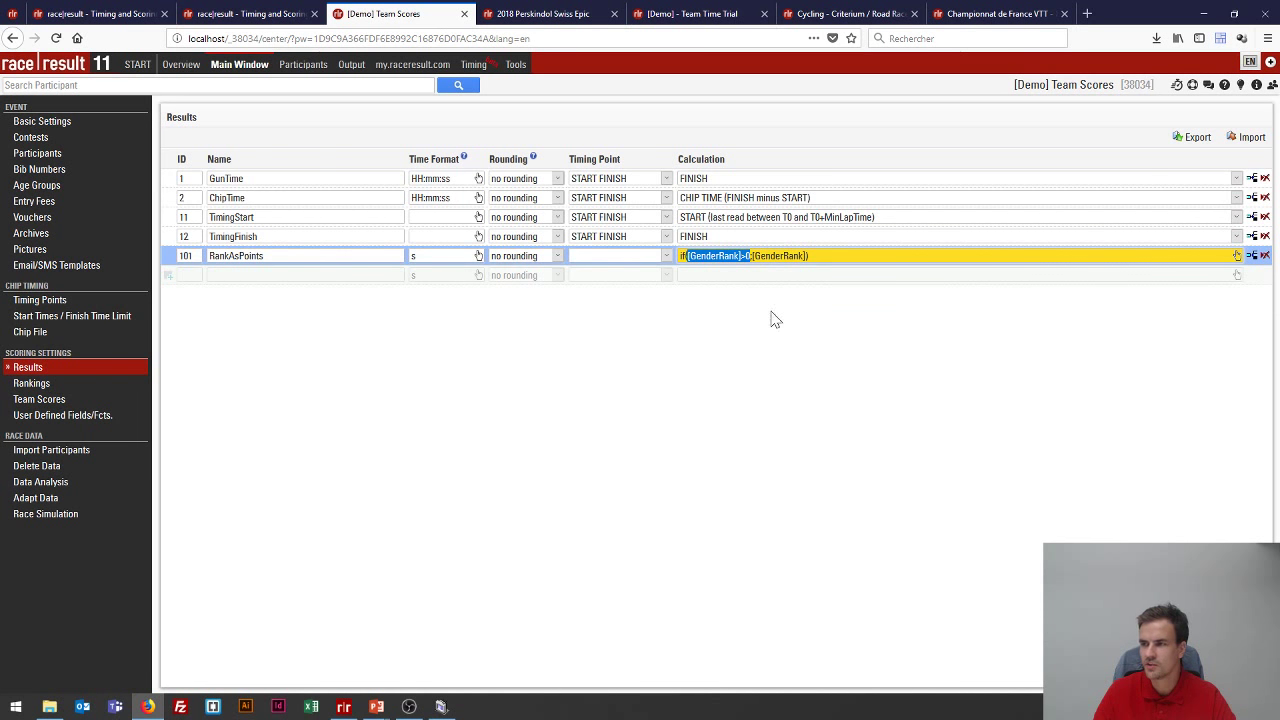
left_click(760, 256)
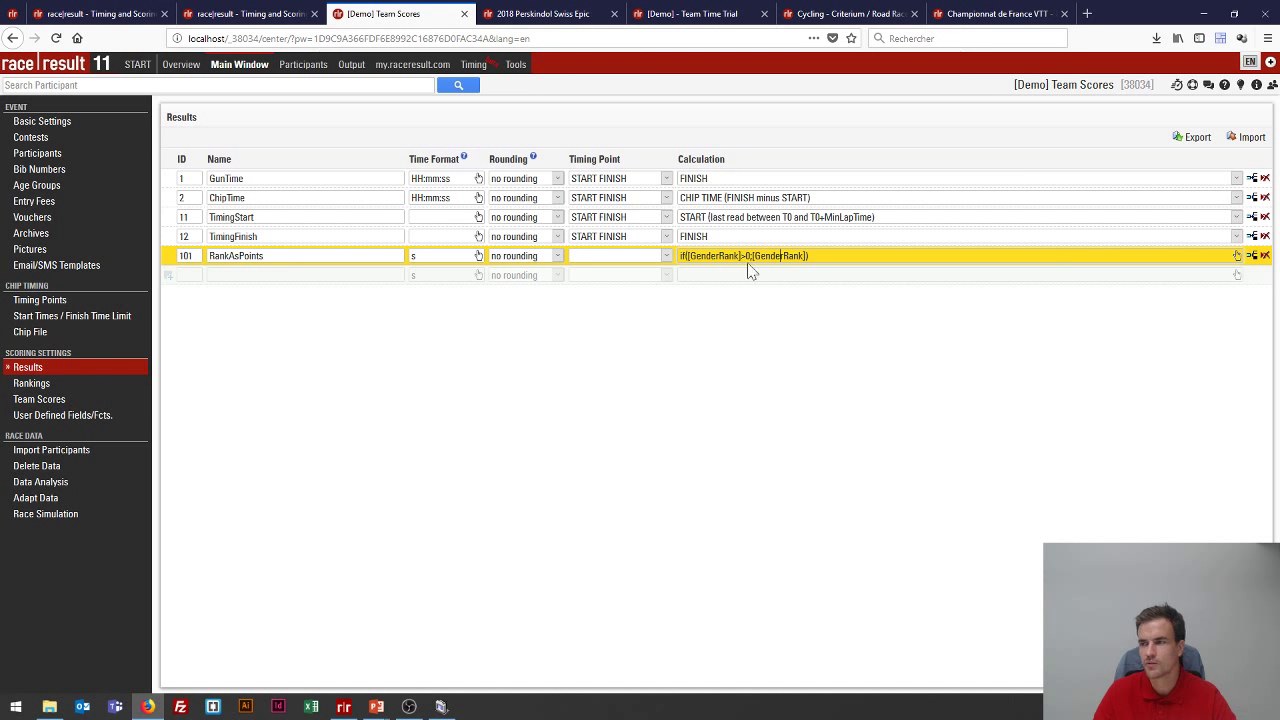
- Set the calculation of Result 2 in the GenderRankTS team score to Maximum
left_click(45, 400)
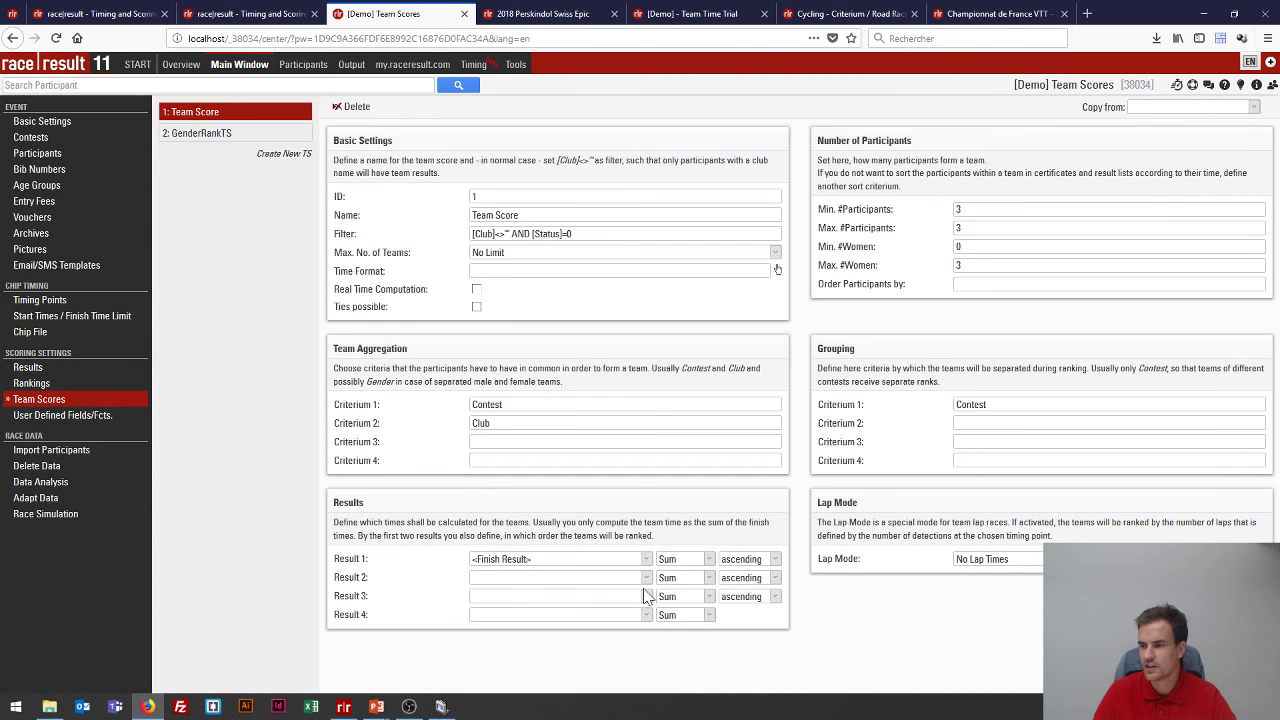
left_click(211, 133)
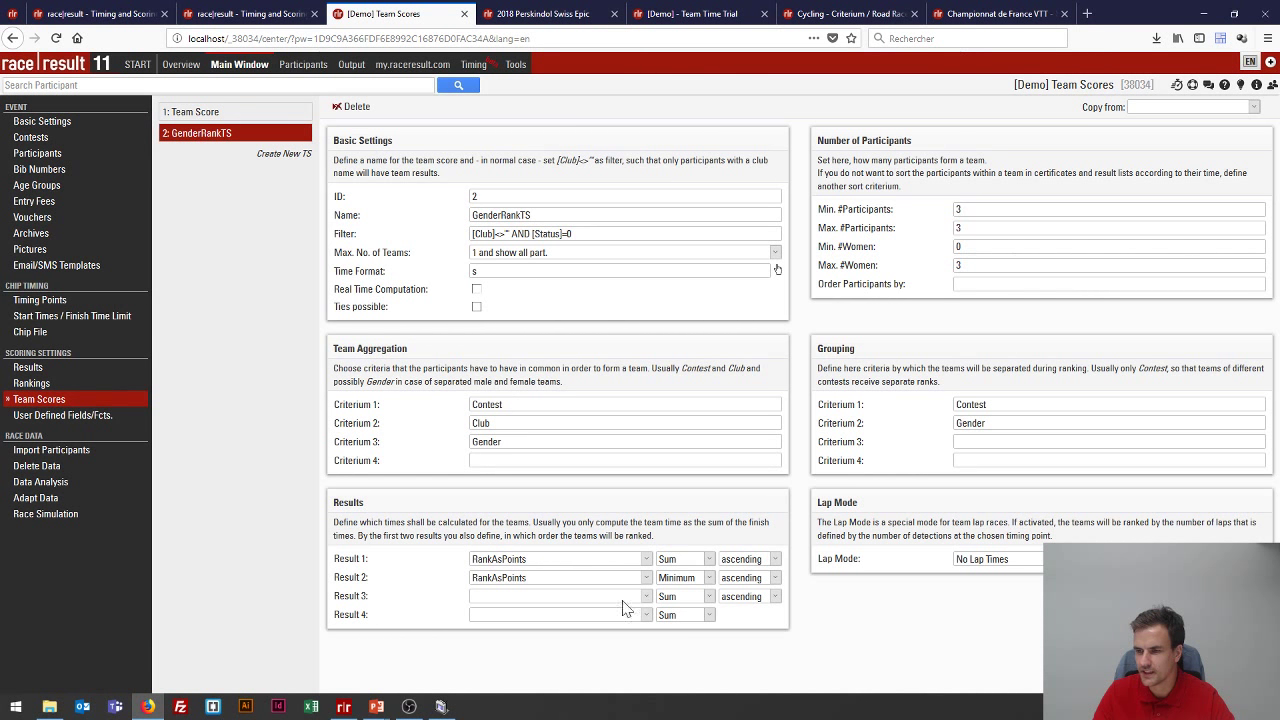
left_click(684, 577)
left_click(682, 626)
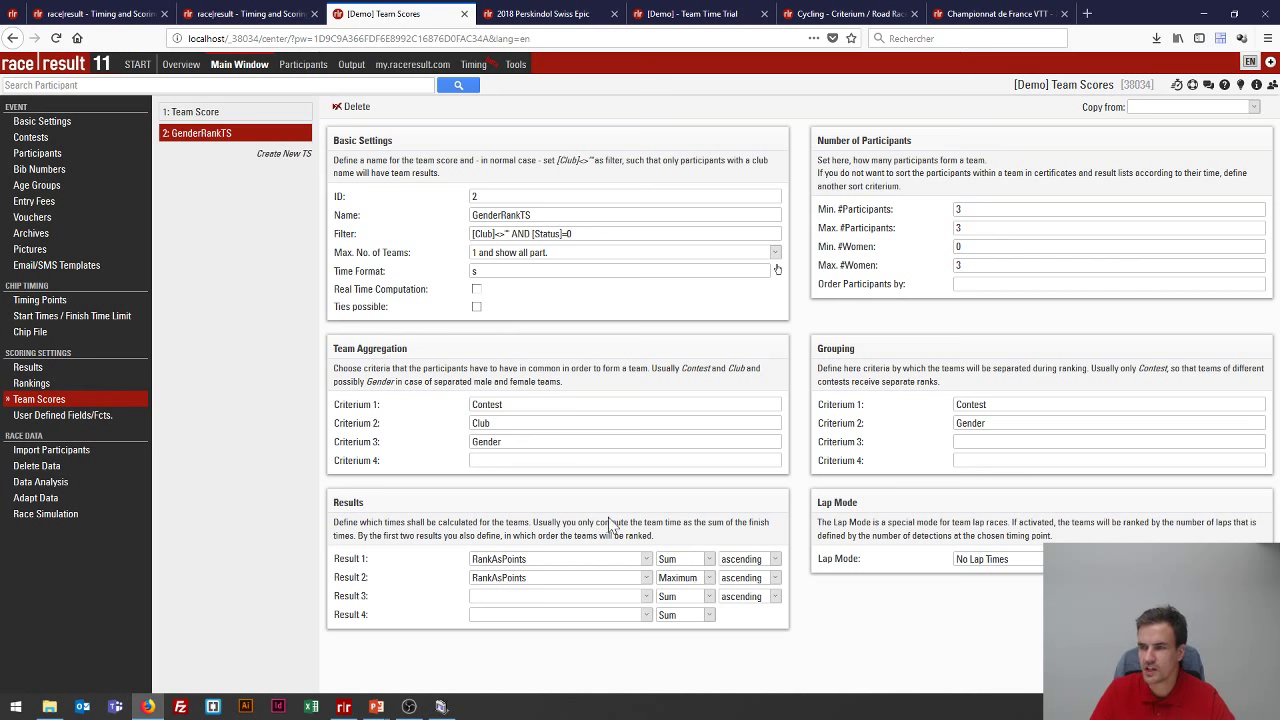
- Open the data and format settings of the "Team Results per gender rank" list and inspect its TS2.Rank sorting criterion
left_click(348, 65)
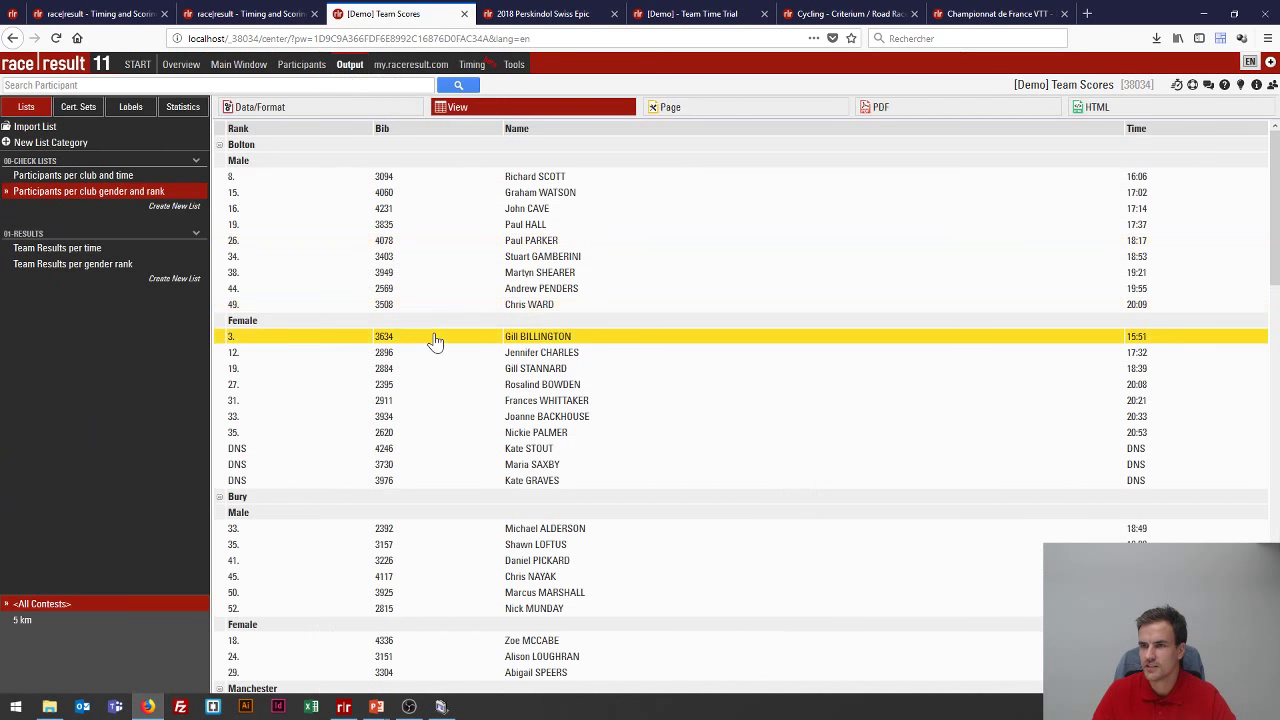
left_click(46, 266)
left_click(268, 107)
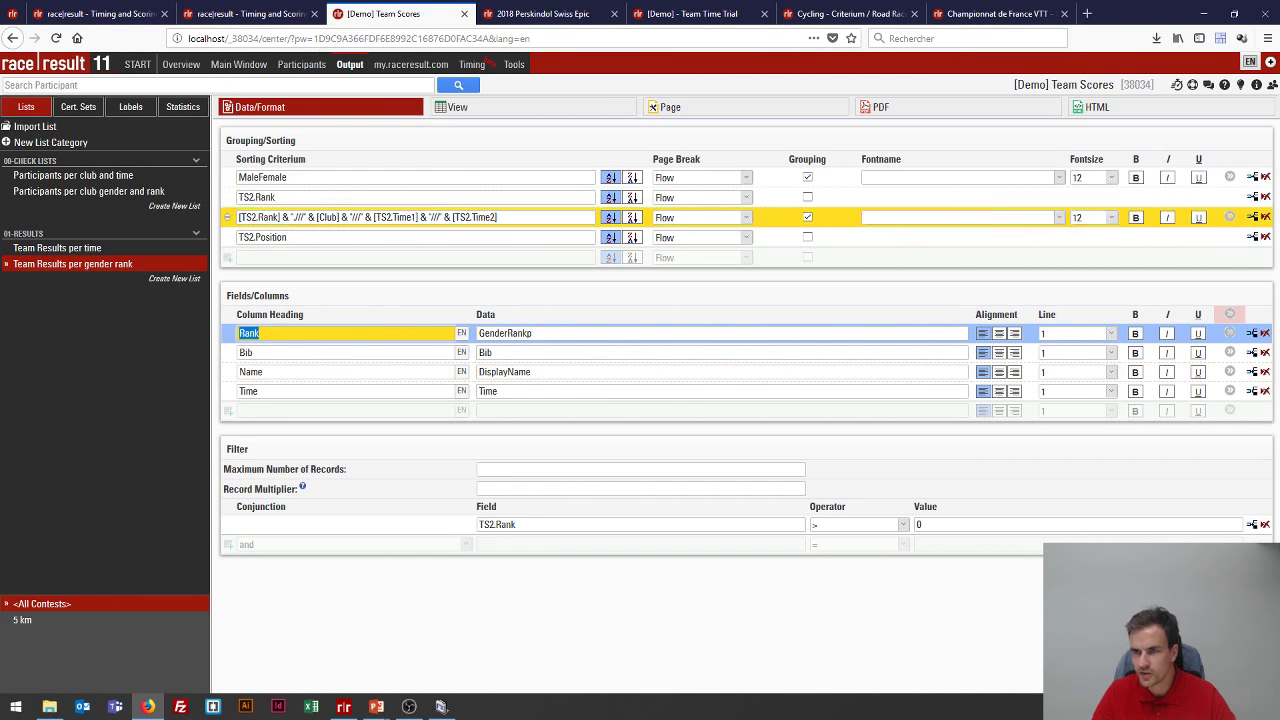
left_click(400, 197)
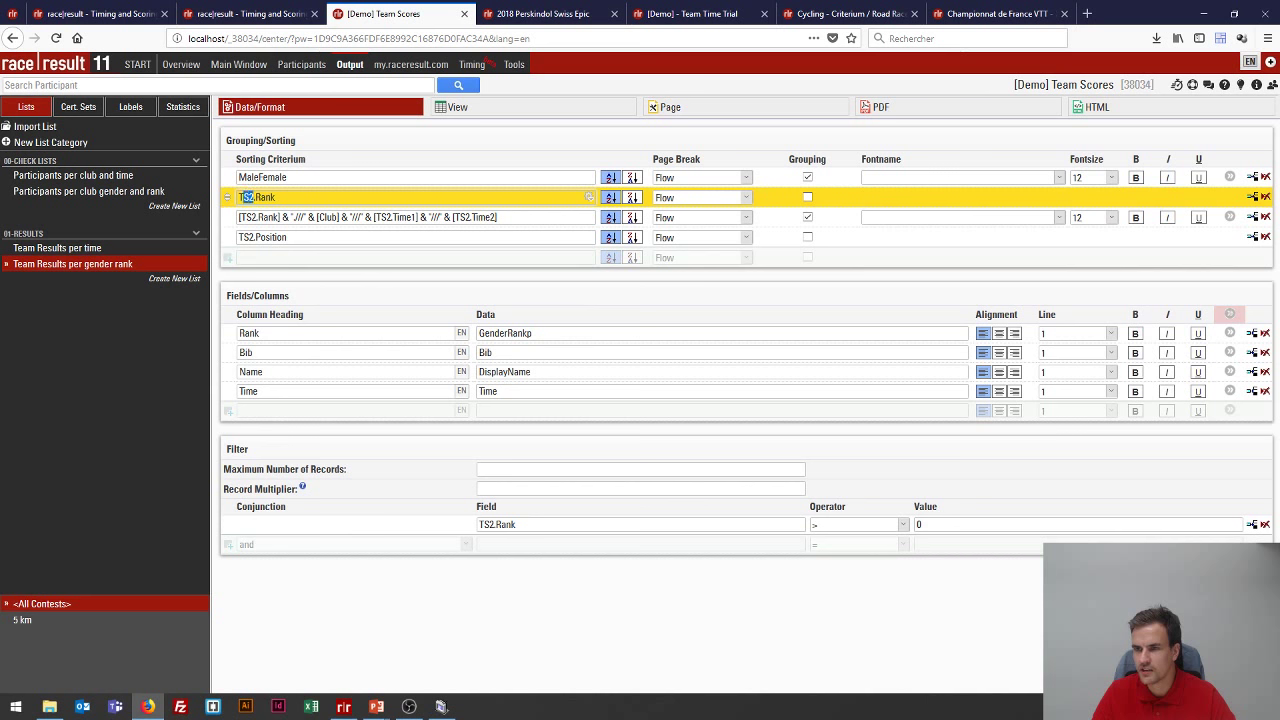
- Look up the team score name in the event's field overview and change the TS2.Rank sorting criterion to GenderRankTS.Rank
left_click(1257, 84)
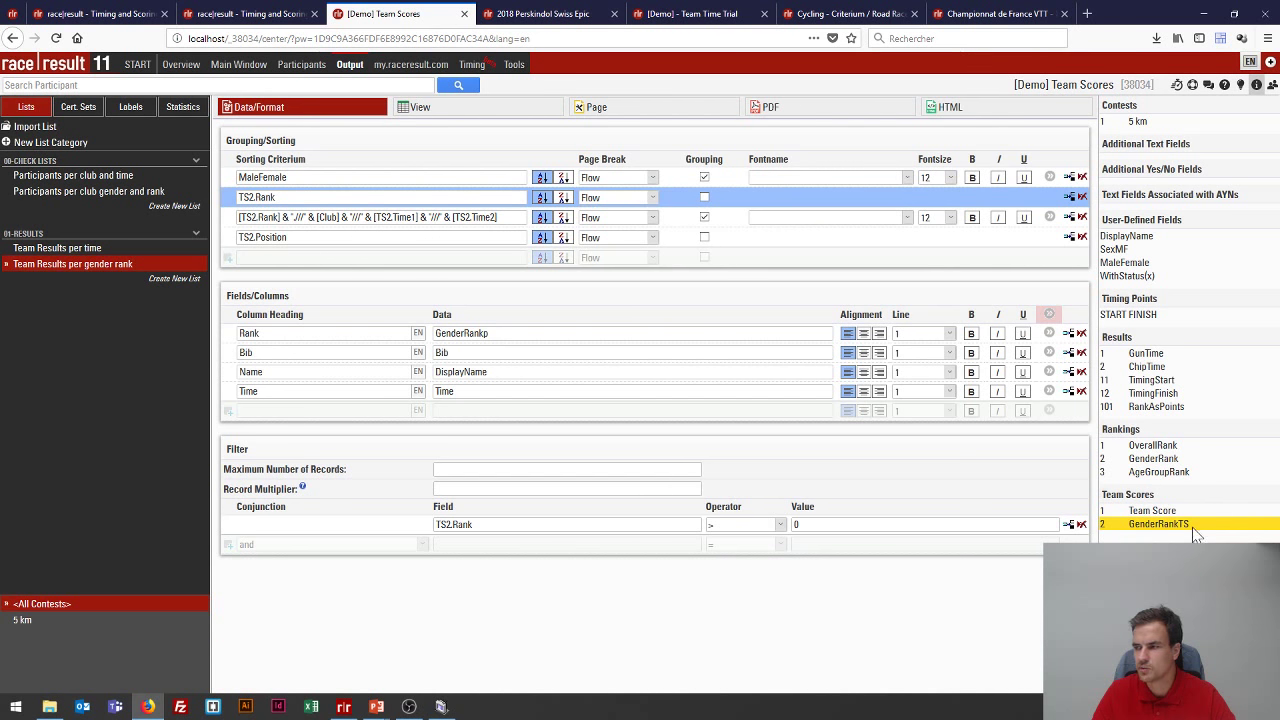
left_click_drag(1189, 524, 519, 197)
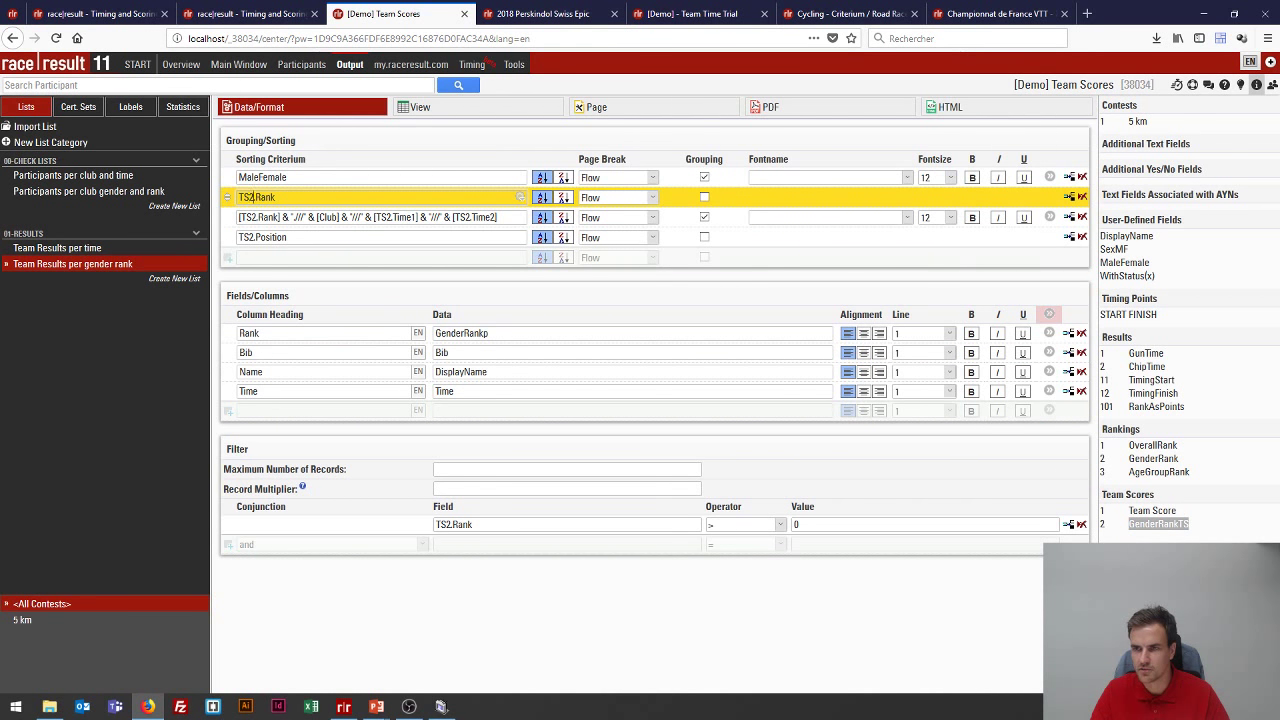
double_click(246, 197)
type("GenderRankTS")
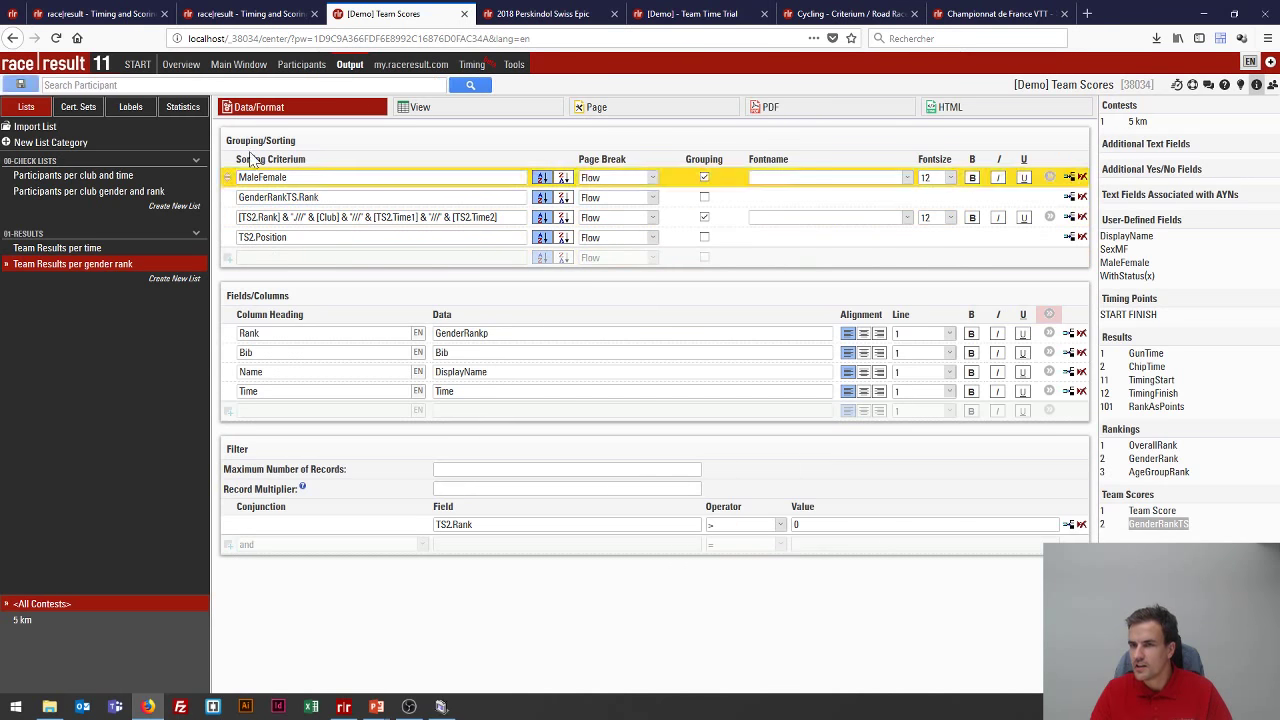
left_click(1255, 87)
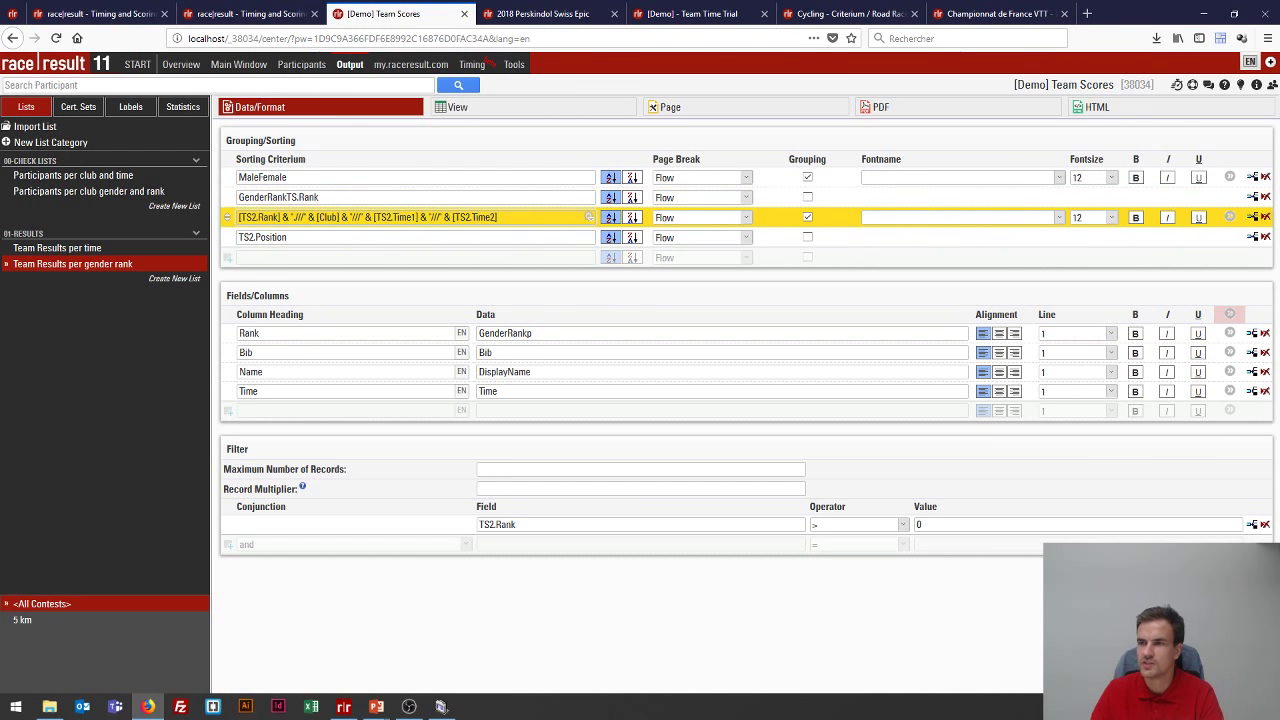
- Inspect the combined rank, club and times grouping expression, and view the list's female and male team rankings
left_click(474, 217)
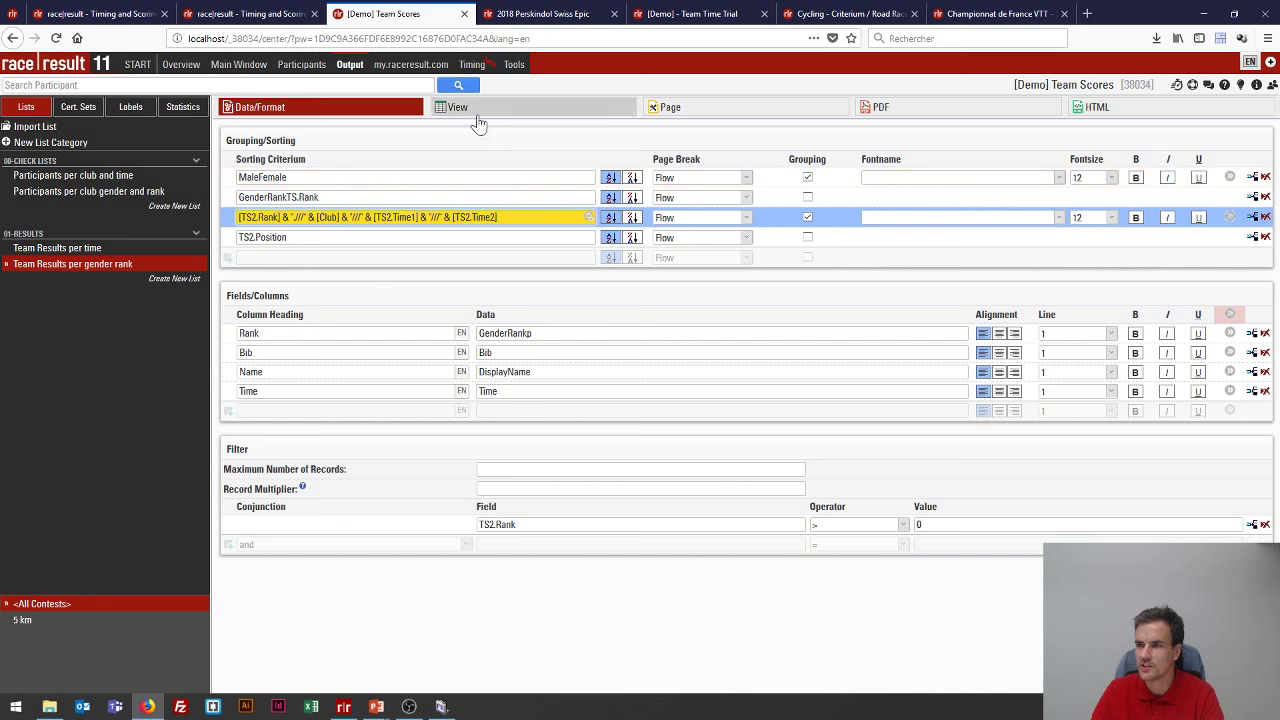
left_click(477, 117)
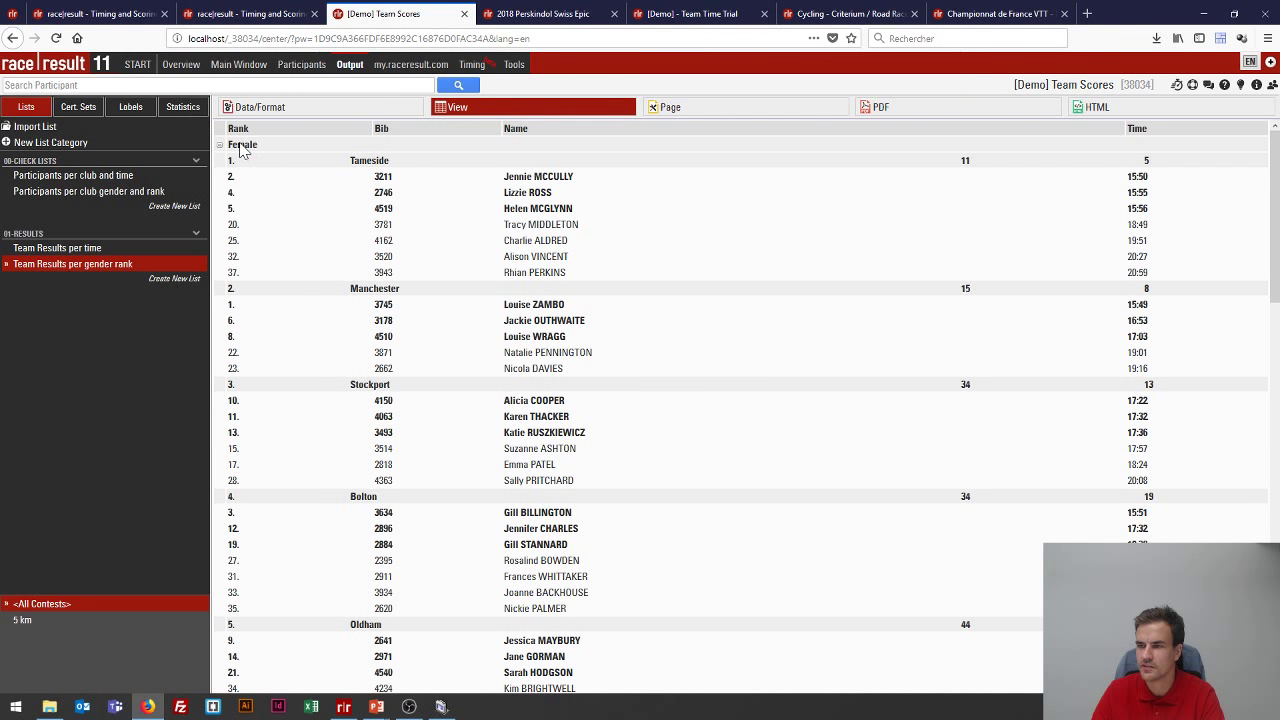
scroll(449, 391, "down", 10)
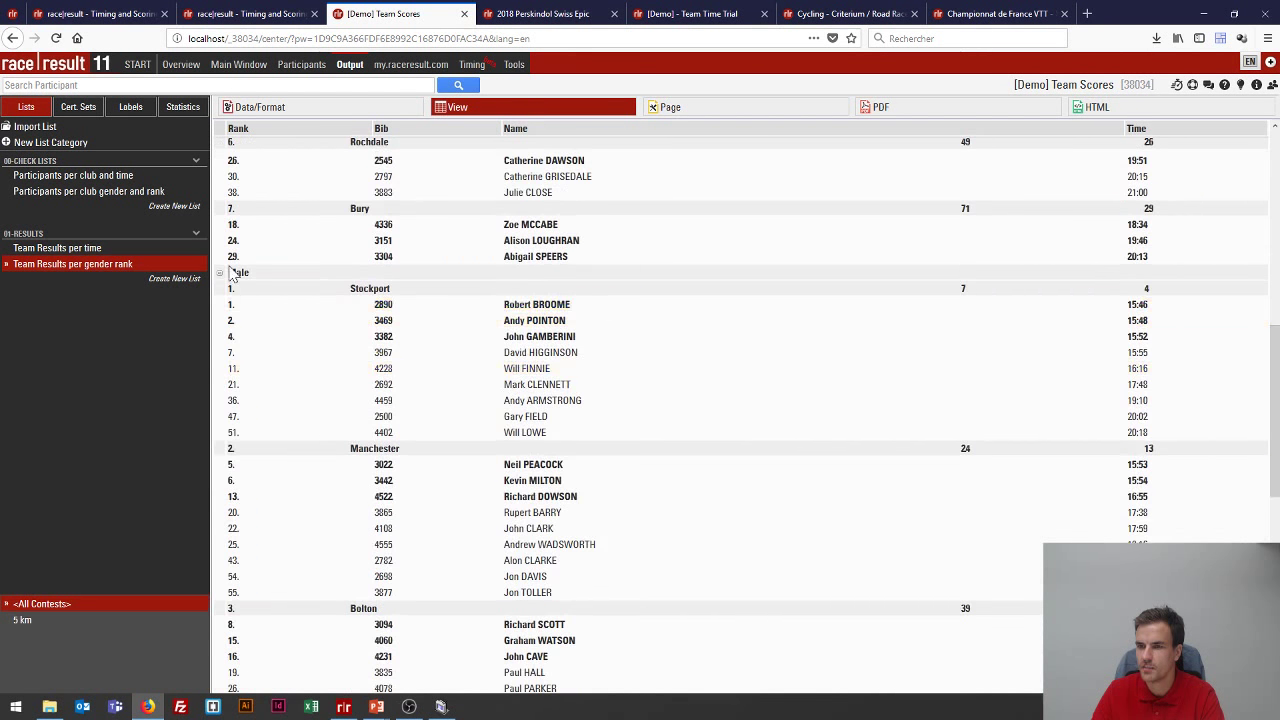
scroll(463, 343, "up", 10)
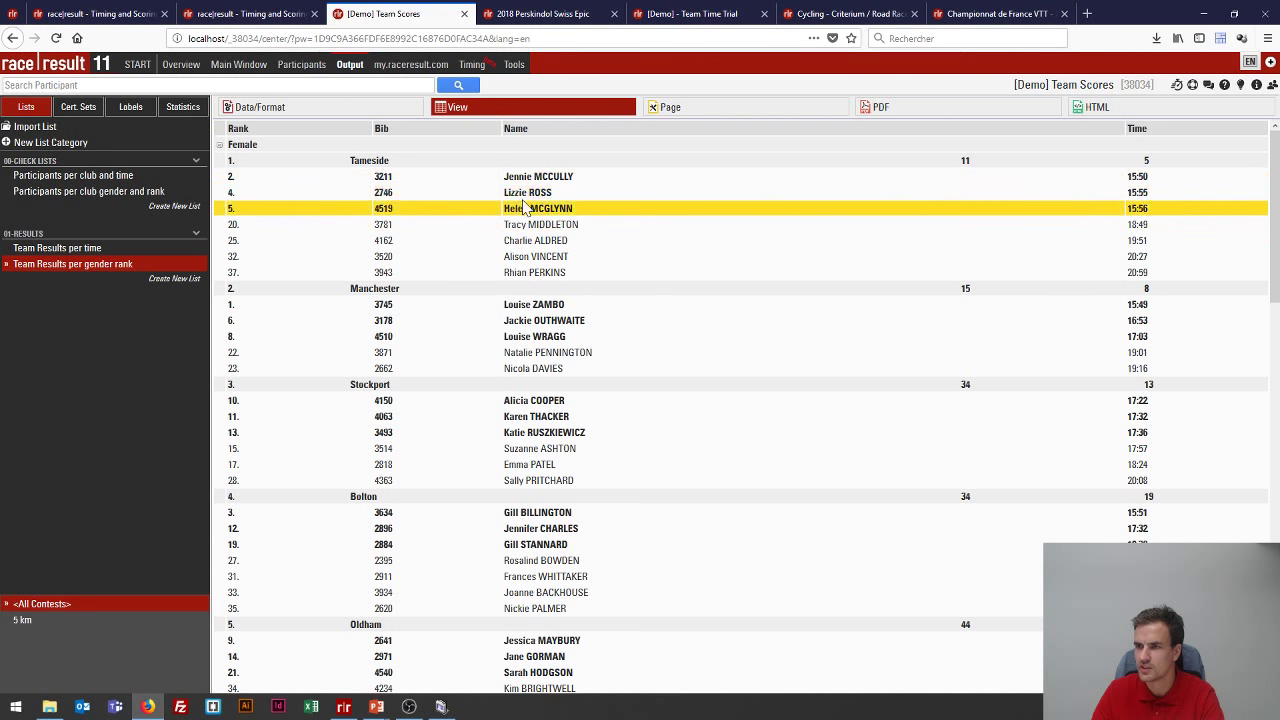
- Examine the dynamic formatting of the Rank column that bolds members according to TS2.Position
left_click(265, 109)
left_click(1230, 333)
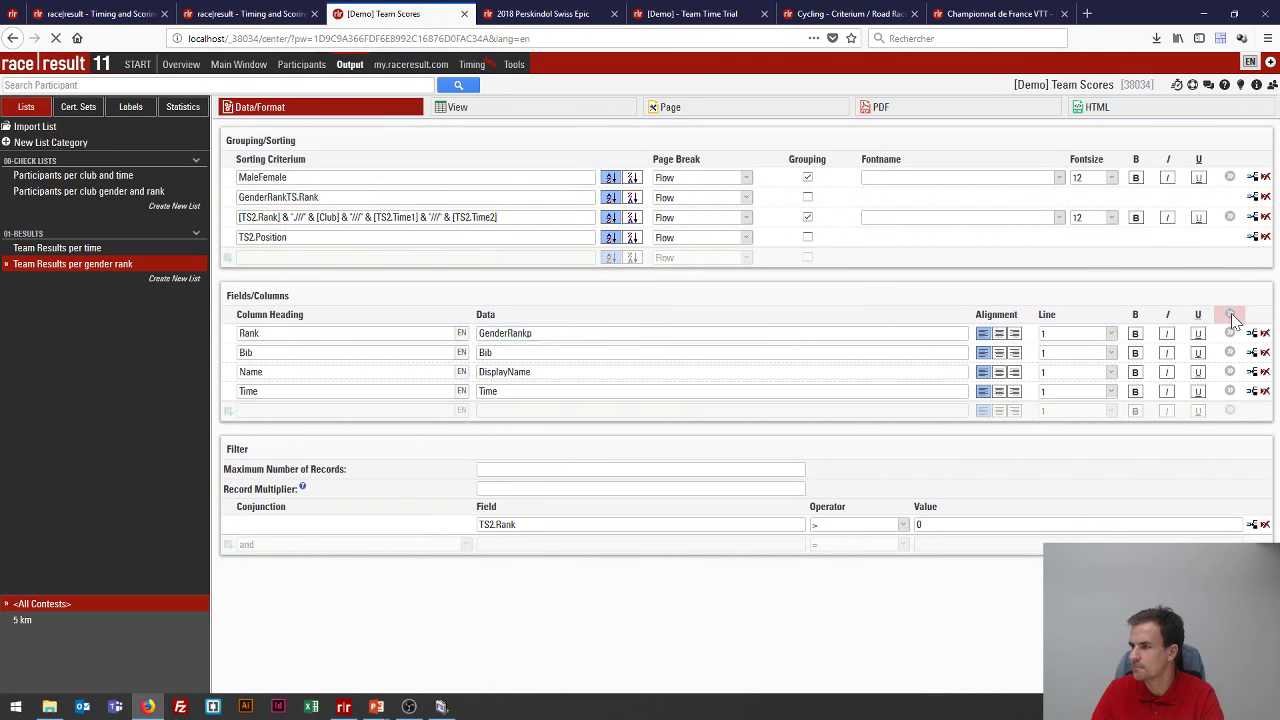
left_click(703, 388)
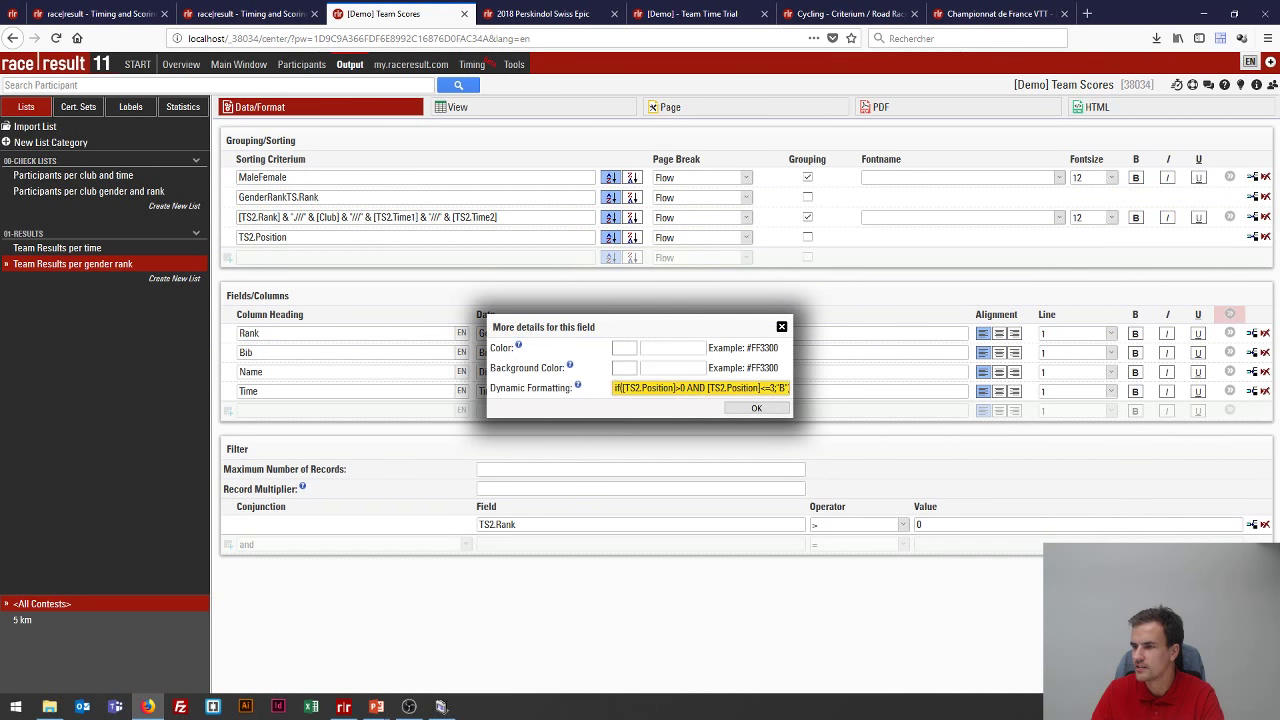
left_click_drag(706, 388, 790, 388)
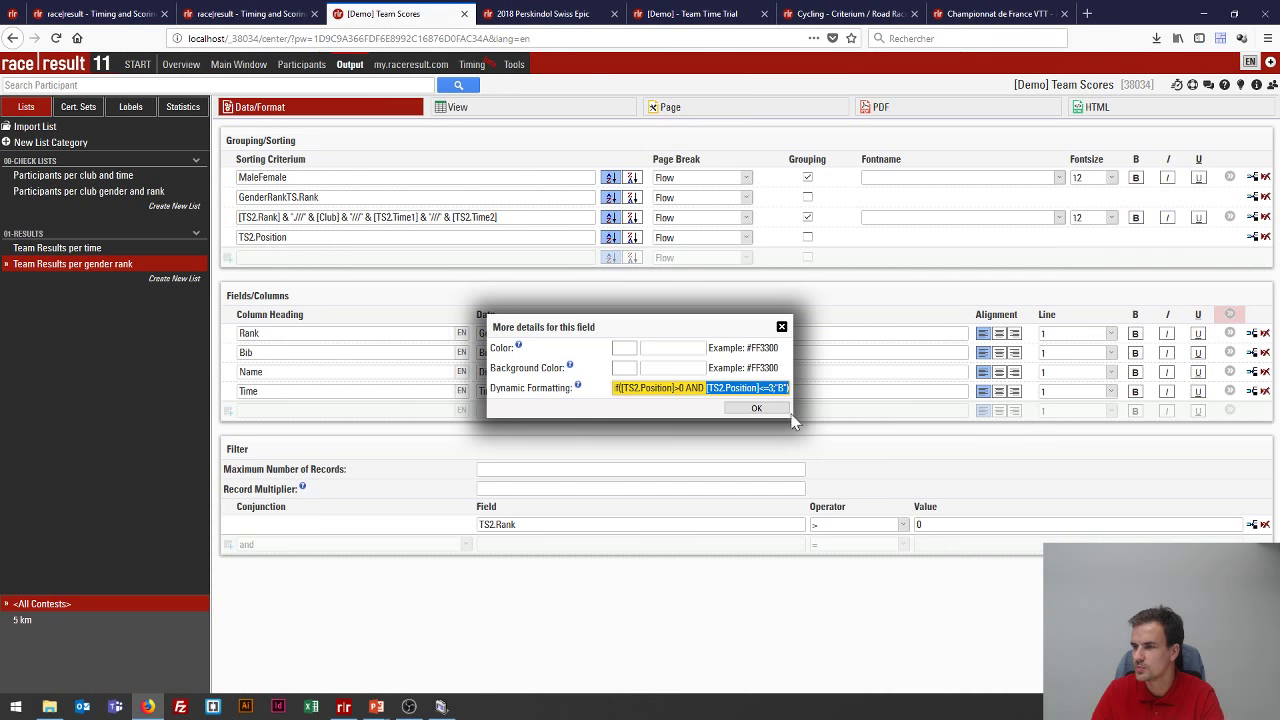
left_click(767, 410)
- View the "Team Results per gender rank" list again and compare the scores of the tied female teams
left_click(474, 110)
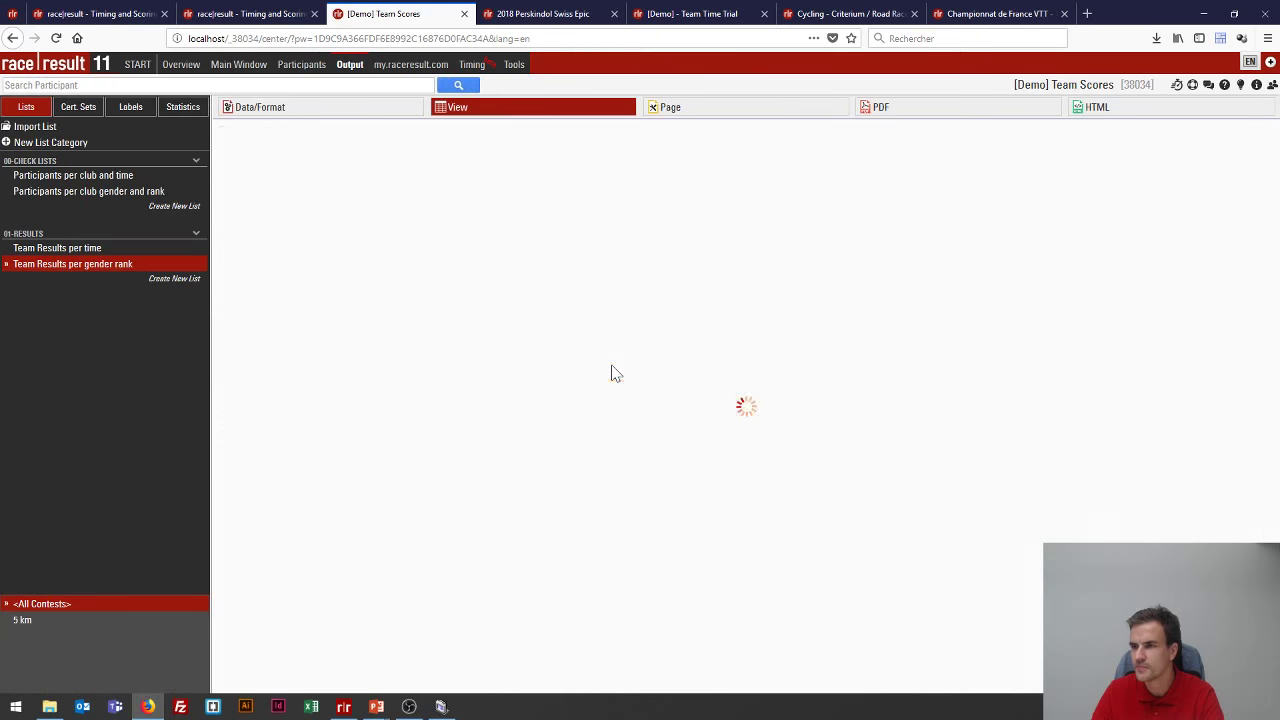
scroll(750, 246, "down", 3)
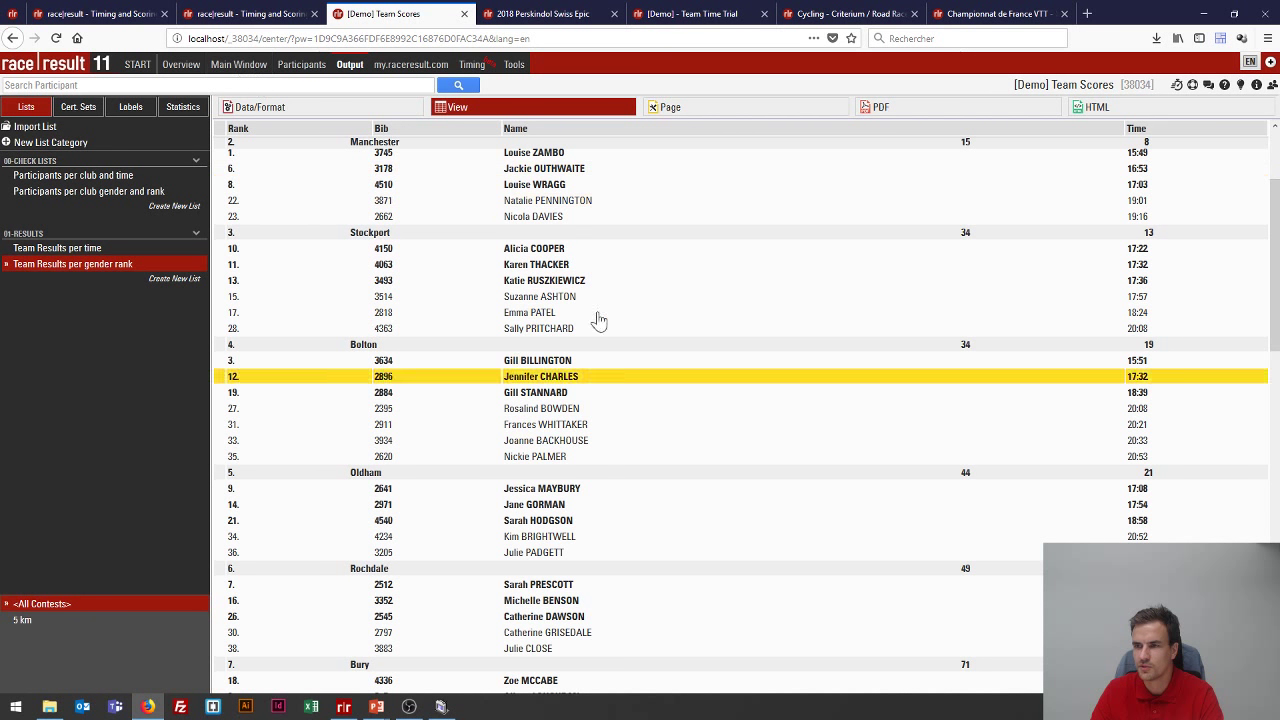
- Set the Result 2 aggregation of GenderRankTS to Minimum and view the updated "Team Results per gender rank" list
left_click(245, 68)
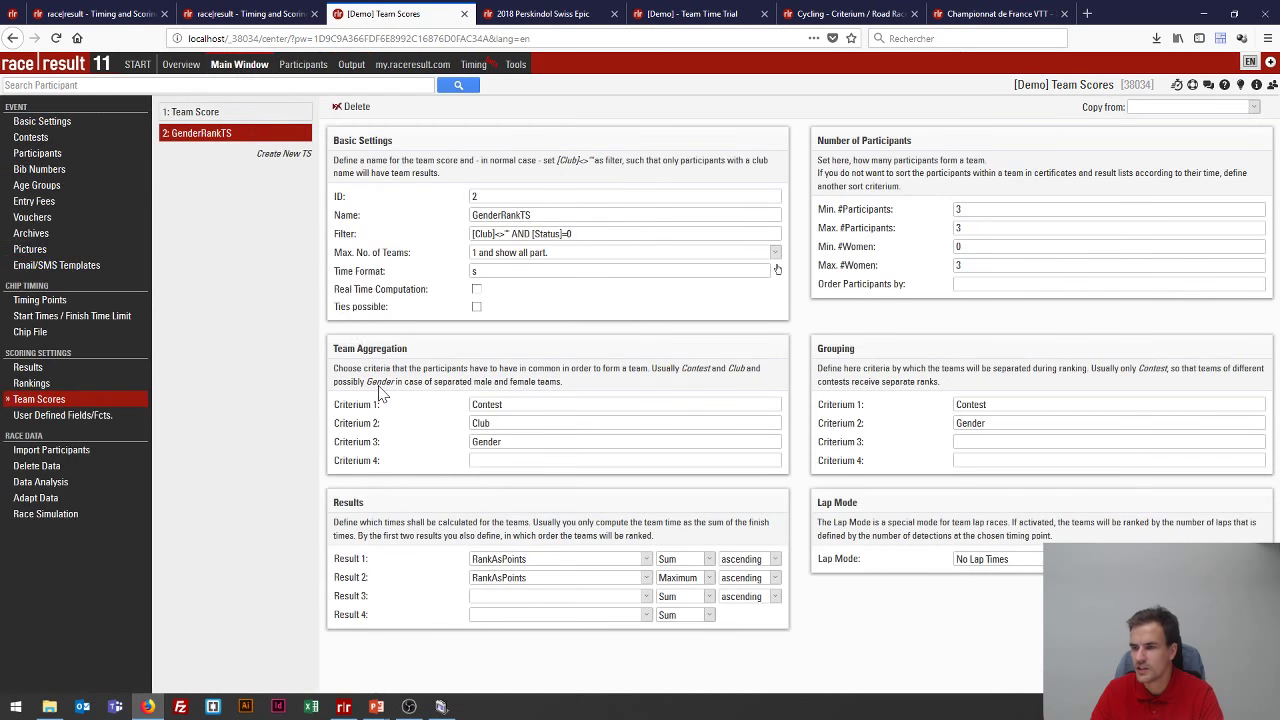
left_click(678, 580)
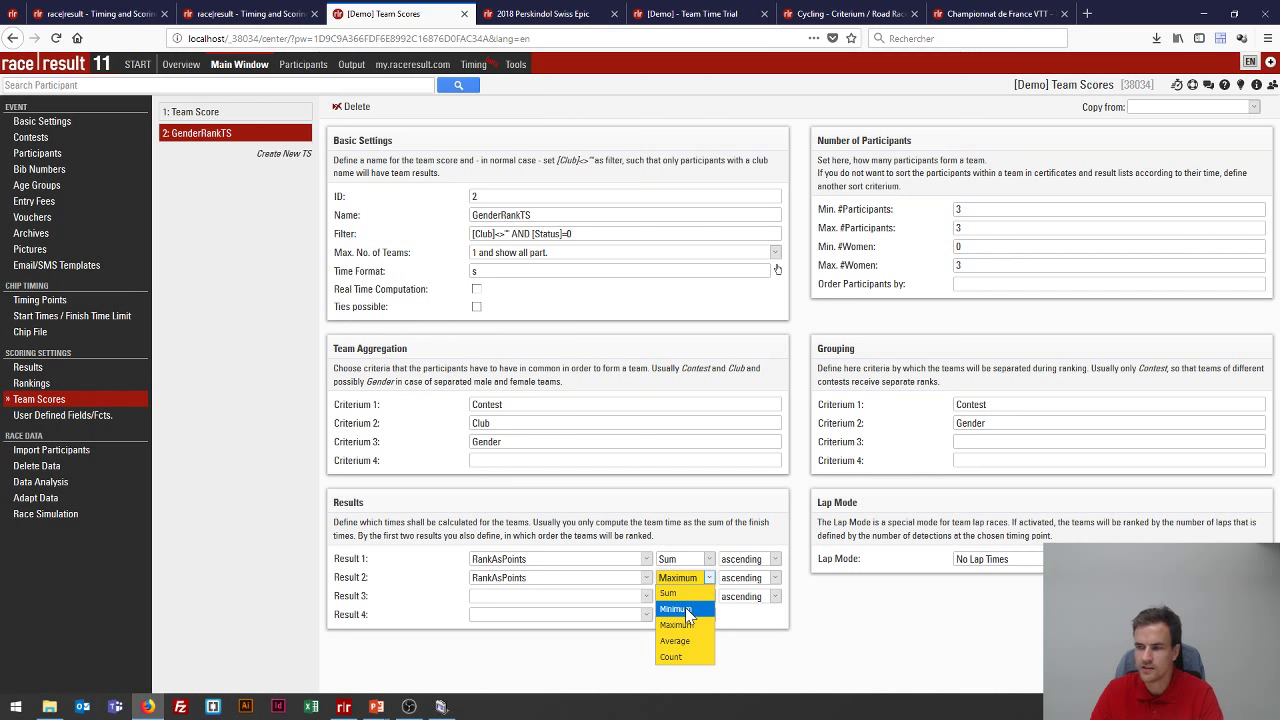
left_click(686, 612)
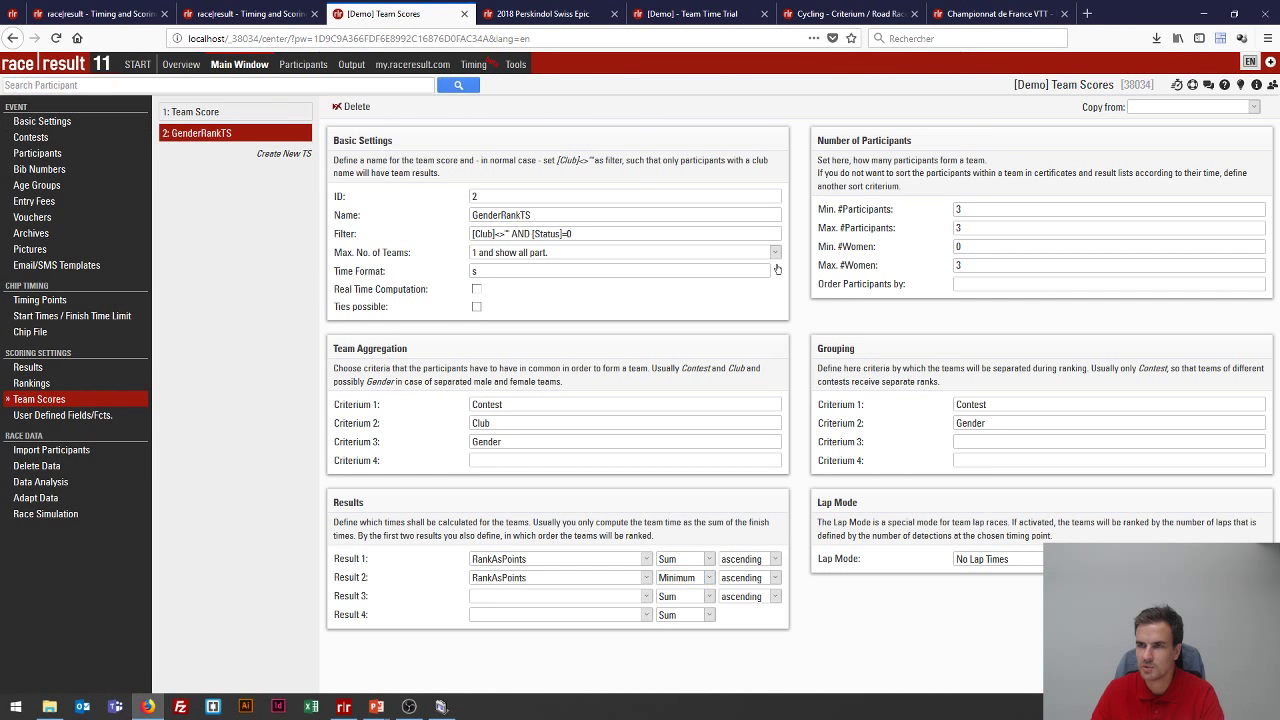
left_click(351, 64)
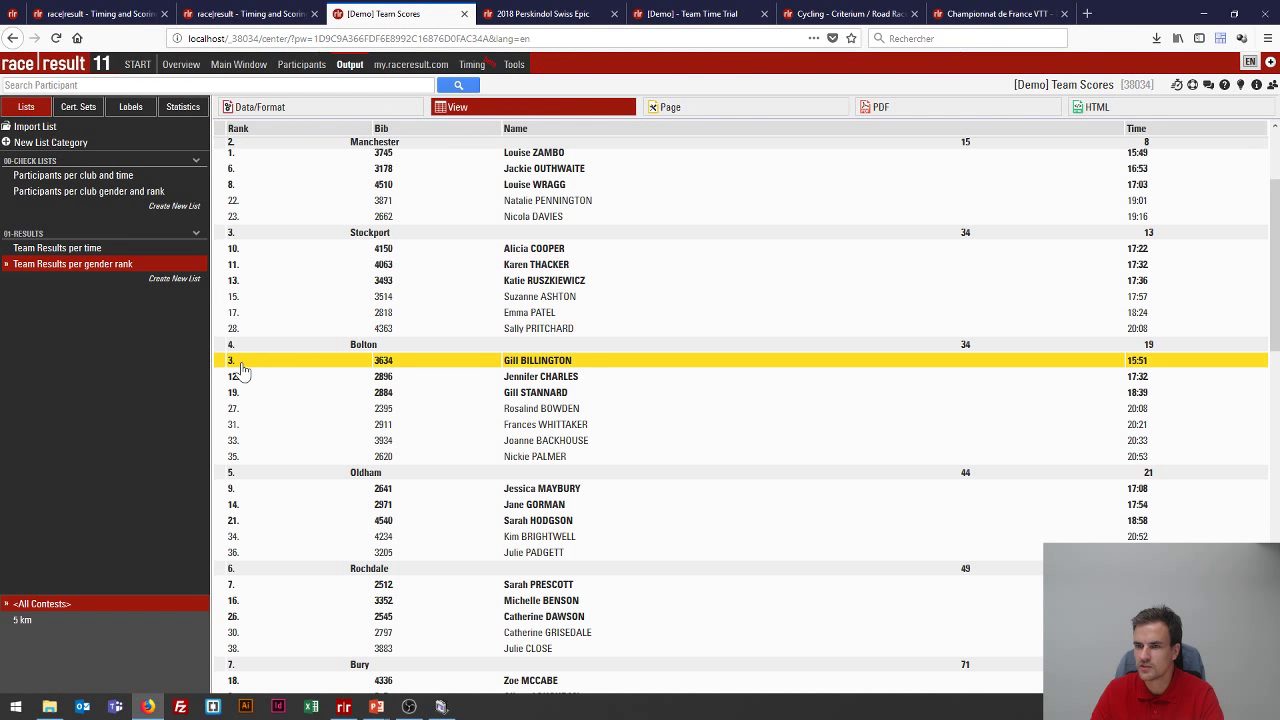
left_click(470, 112)
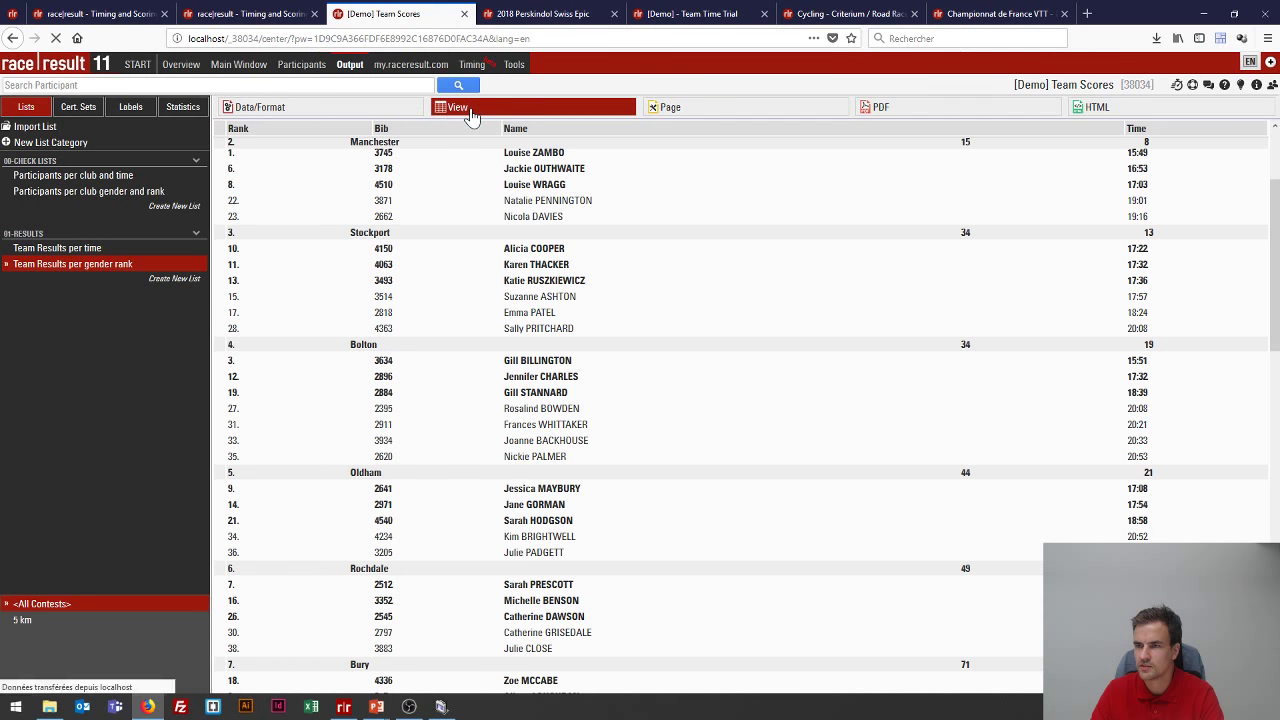
scroll(420, 360, "down", 1)
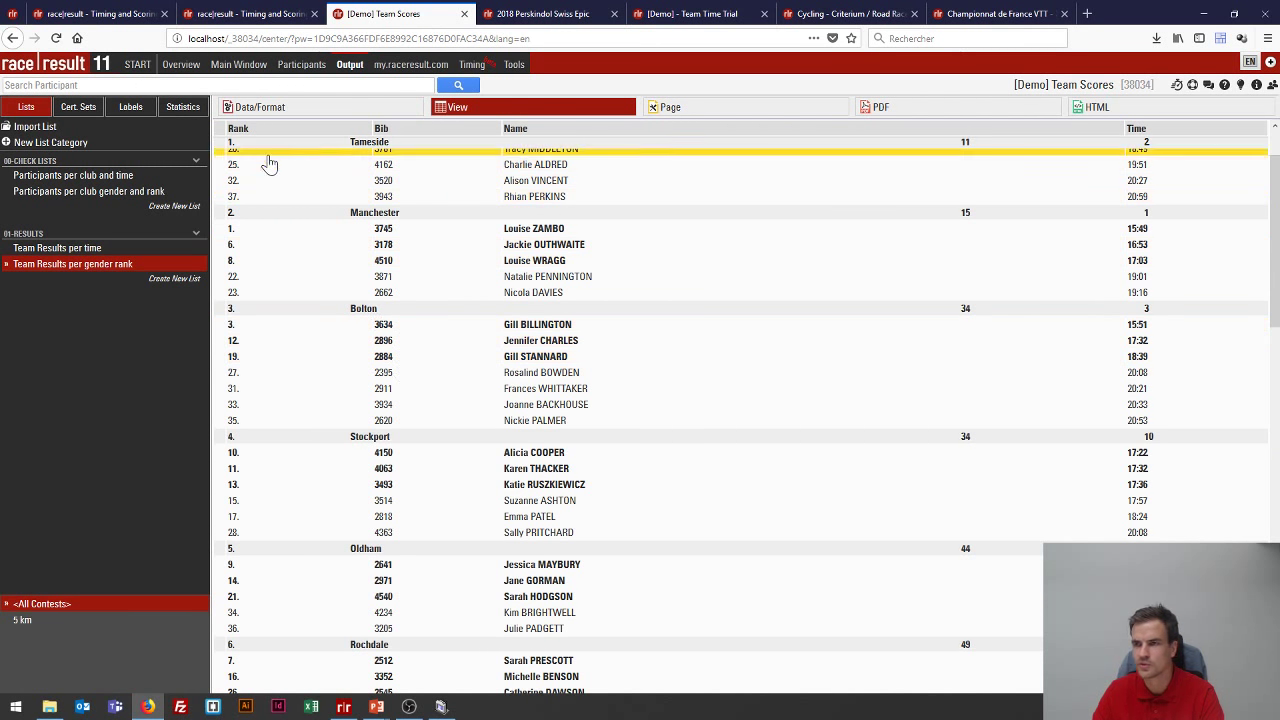
- Clear the Result 2 field of GenderRankTS, allow ties, and check how the gender rank list orders the tied teams
left_click(239, 64)
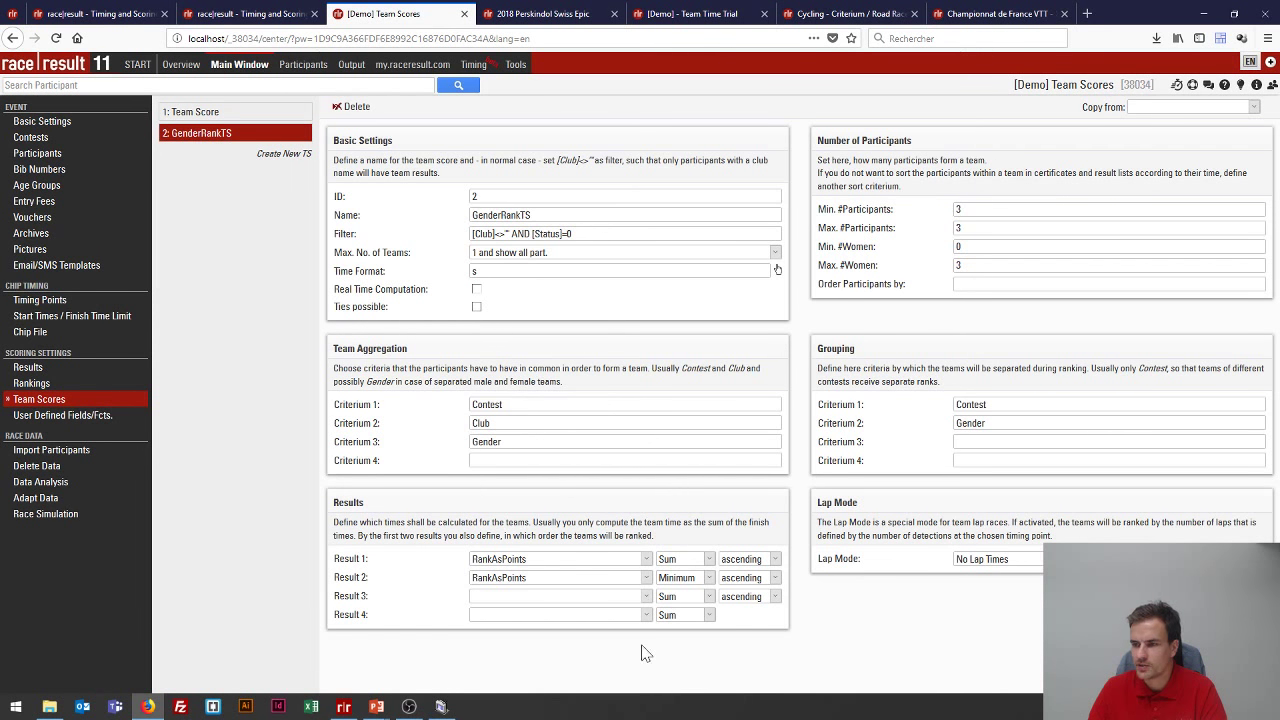
left_click(603, 580)
left_click(573, 480)
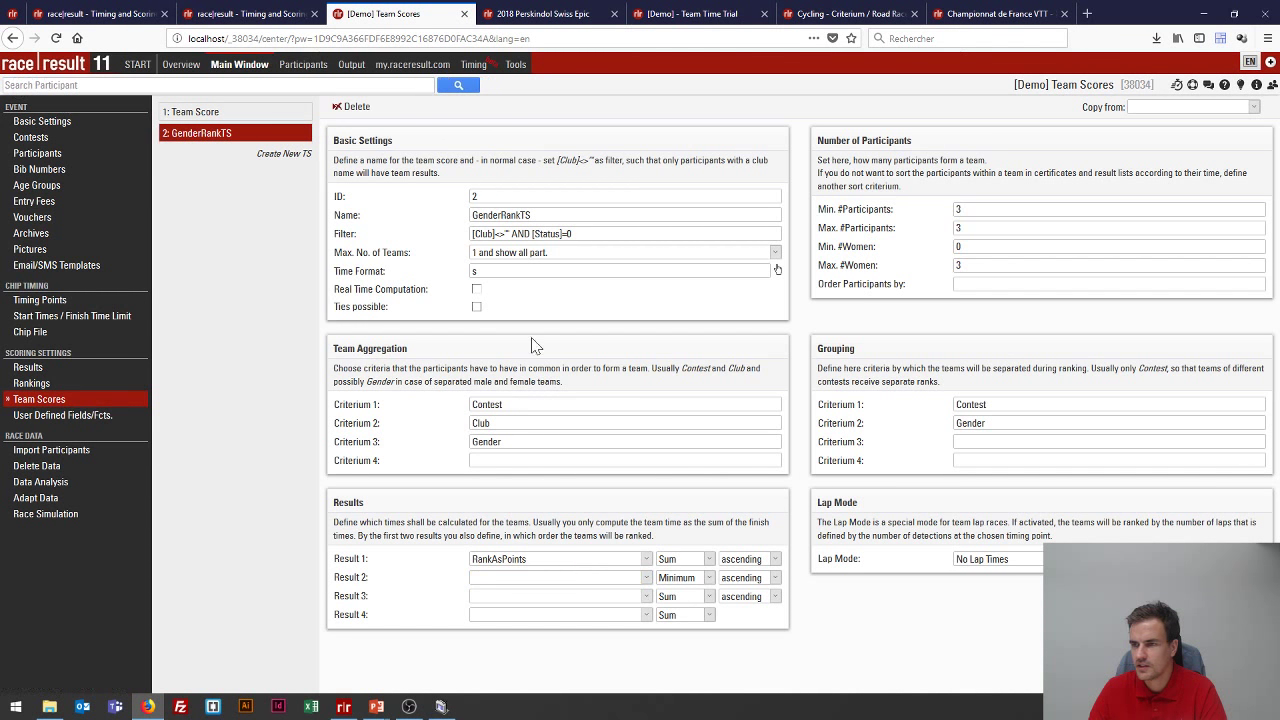
left_click(477, 307)
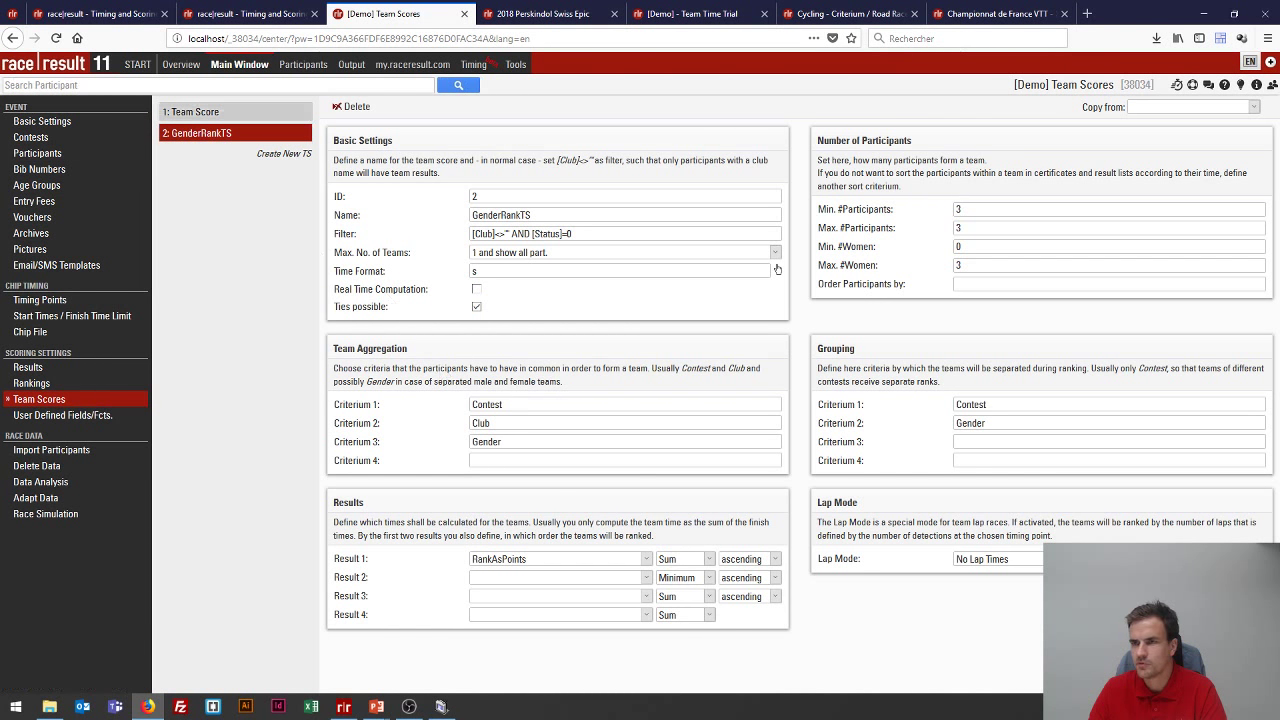
left_click(351, 64)
left_click(503, 108)
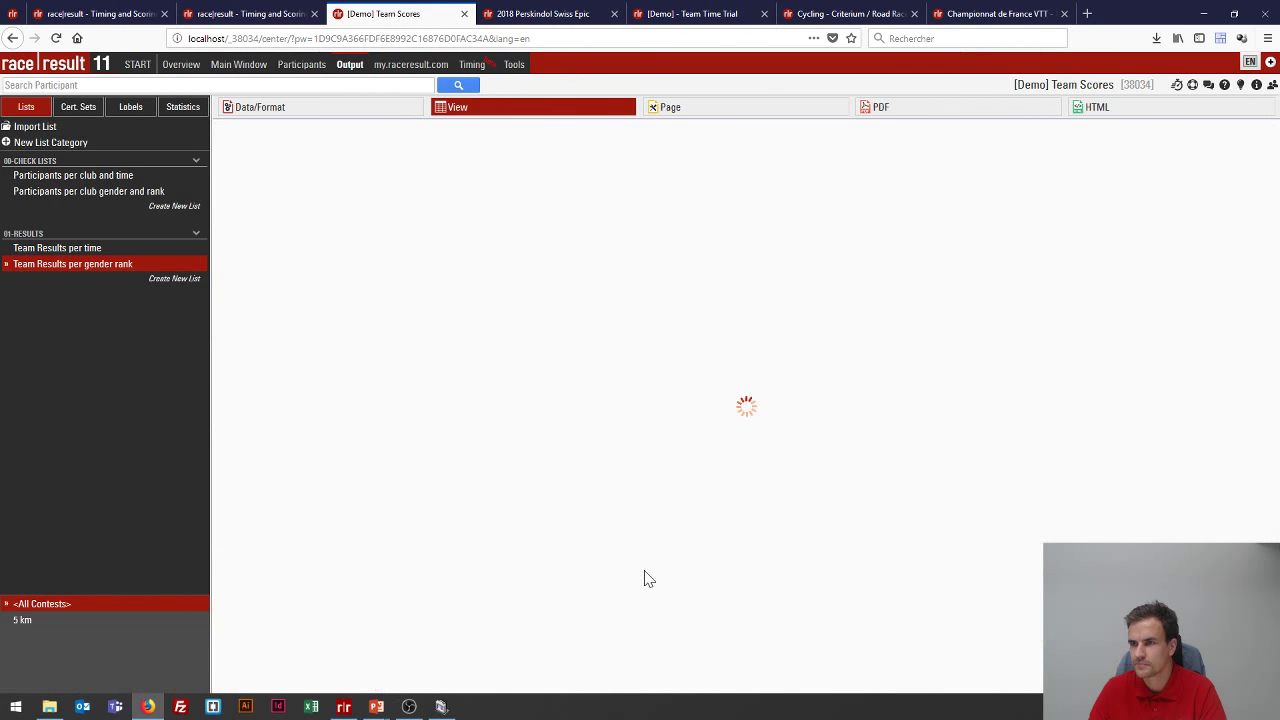
scroll(651, 443, "down", 2)
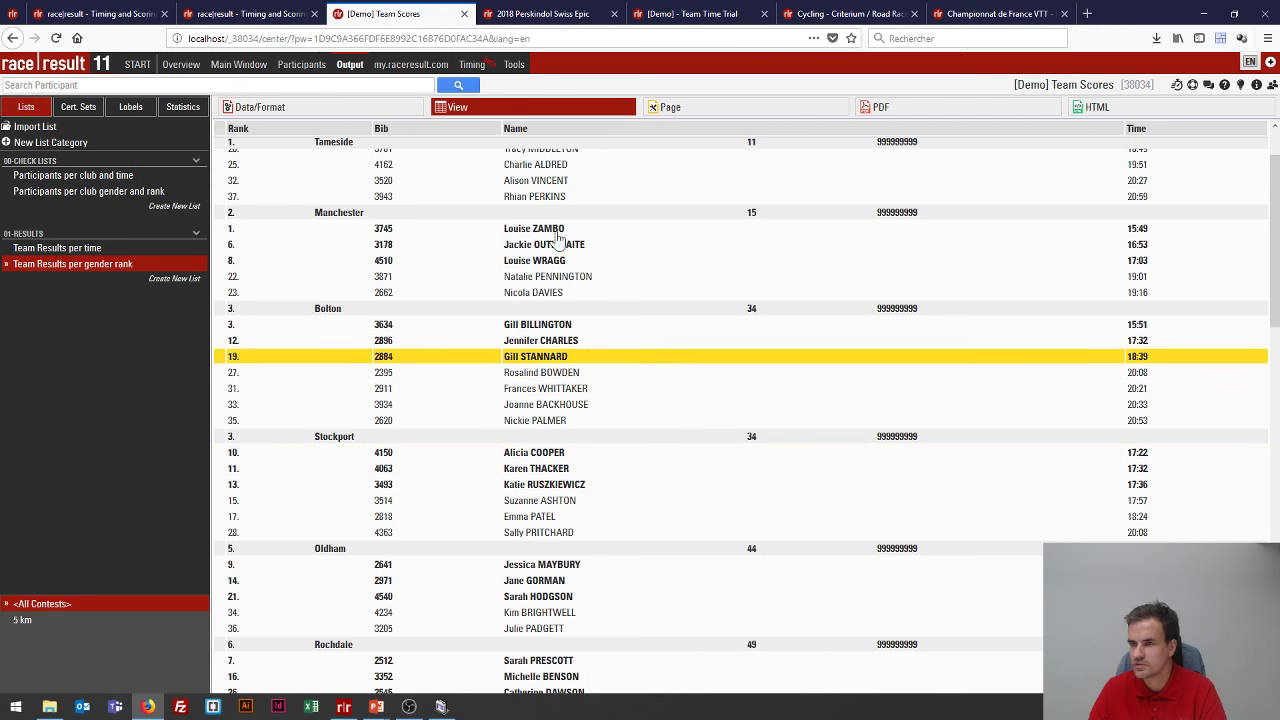
- Restore RankAsPoints as Result 2 of GenderRankTS and disallow ties
left_click(239, 64)
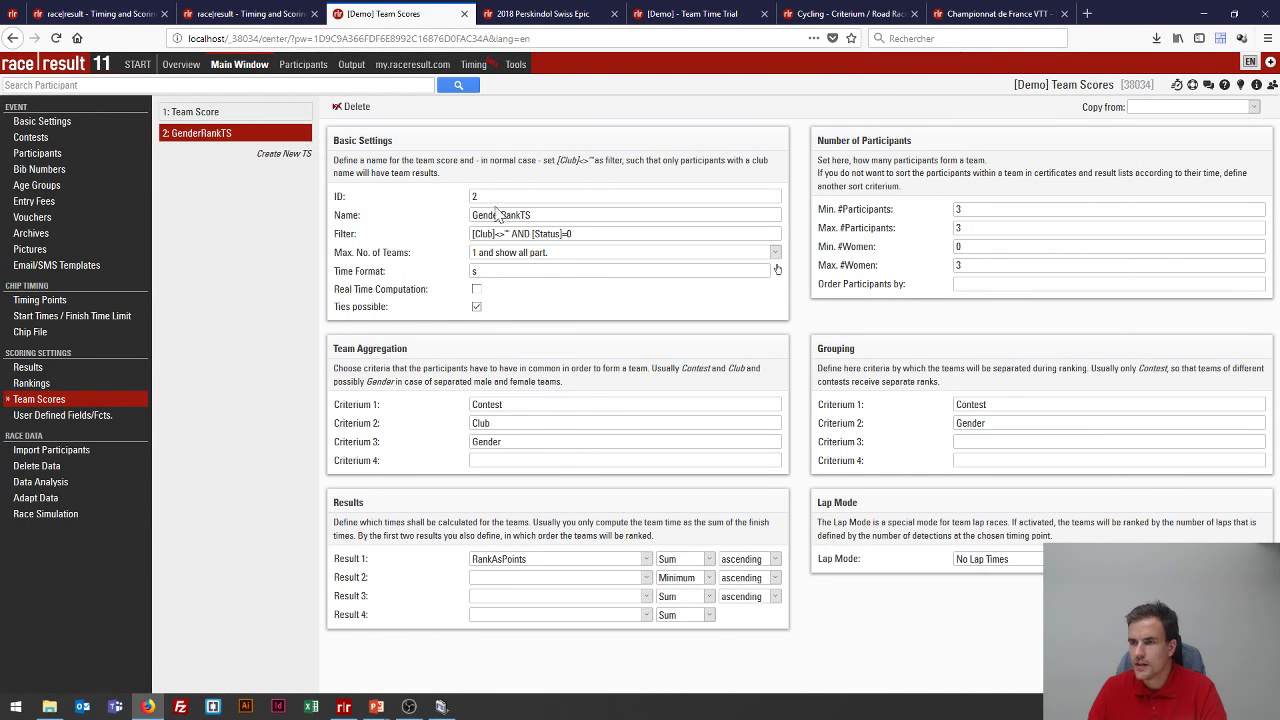
left_click(507, 578)
left_click(510, 560)
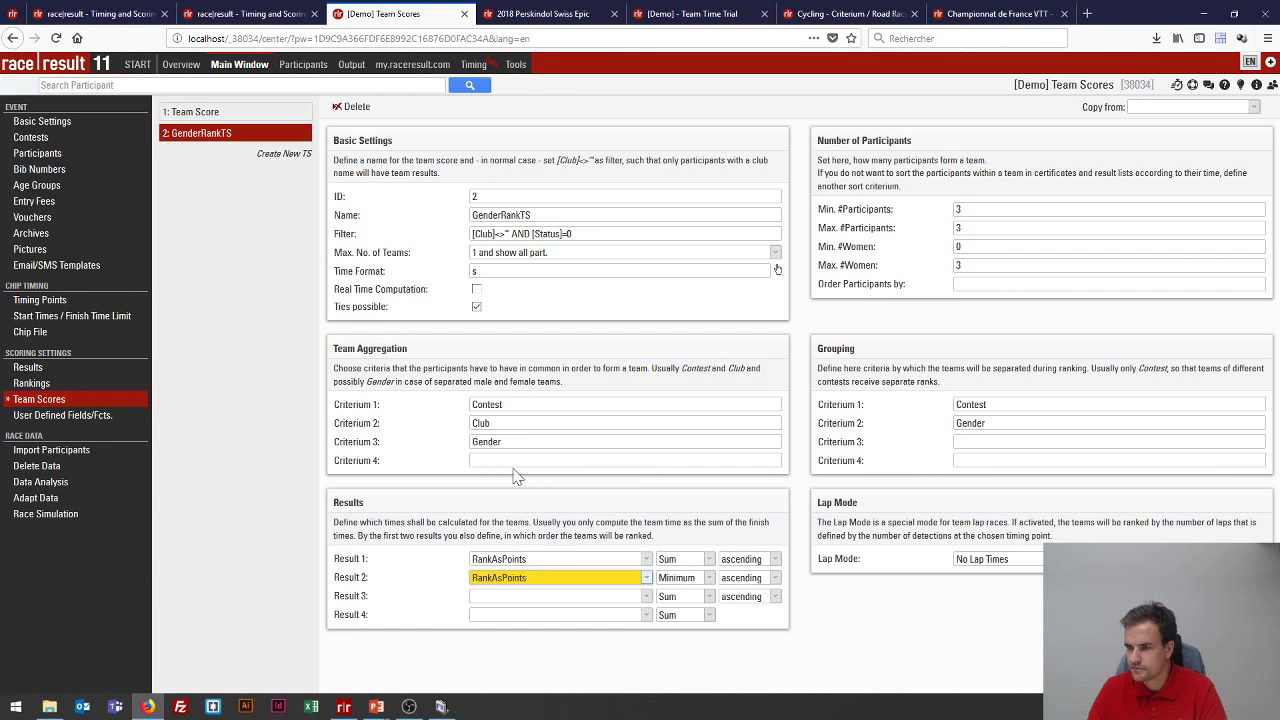
left_click(493, 258)
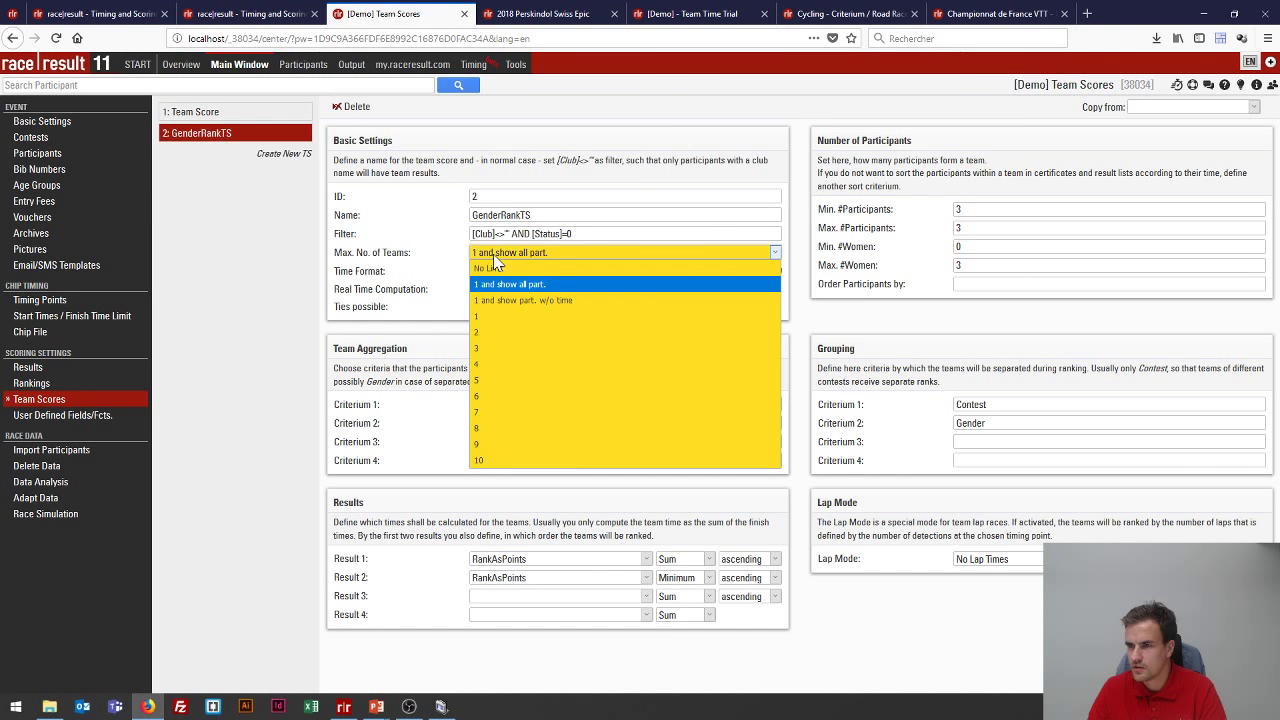
left_click(493, 254)
left_click(477, 307)
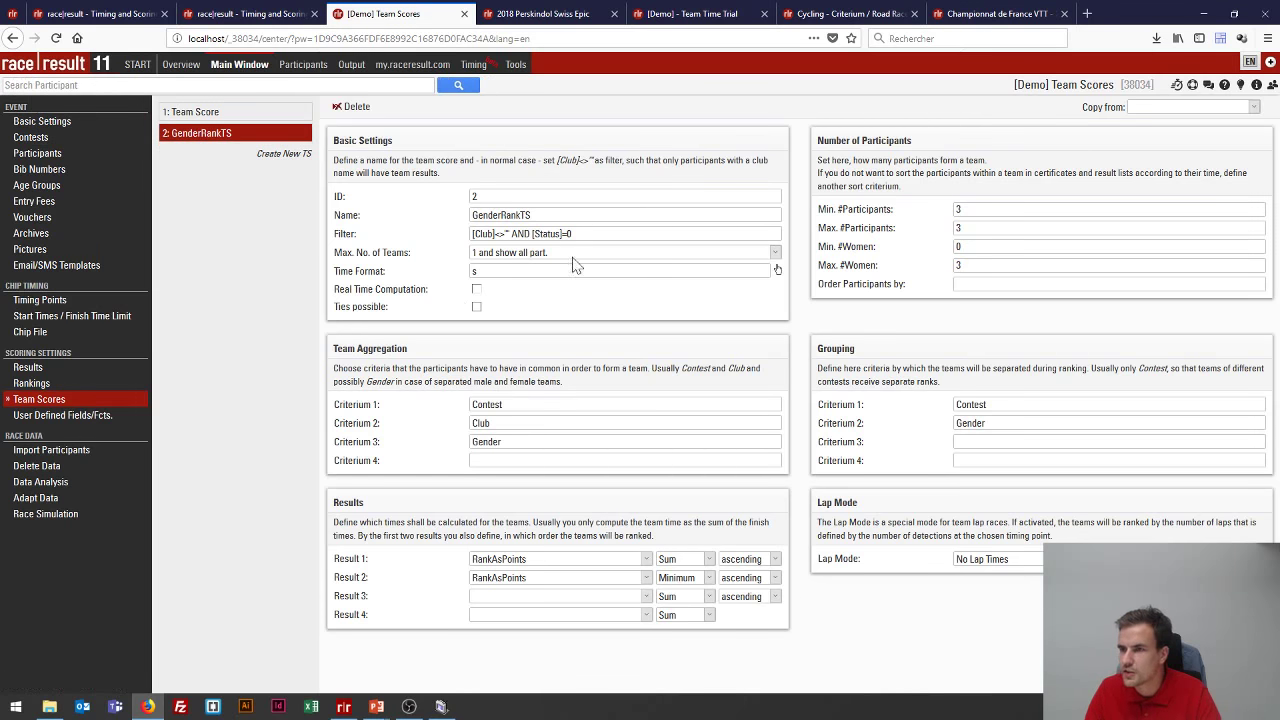
- Set the maximum number of teams of GenderRankTS to 1 and view the female and male teams in the gender rank list
left_click(502, 256)
left_click(495, 316)
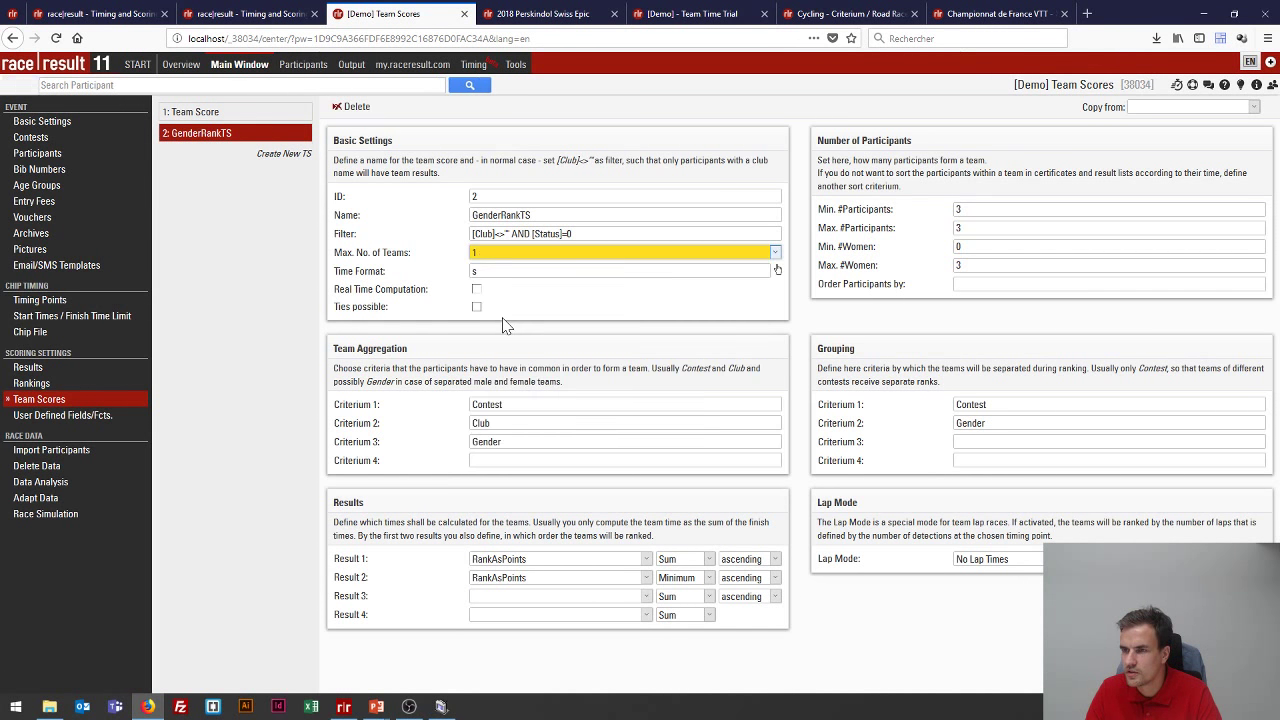
left_click(20, 86)
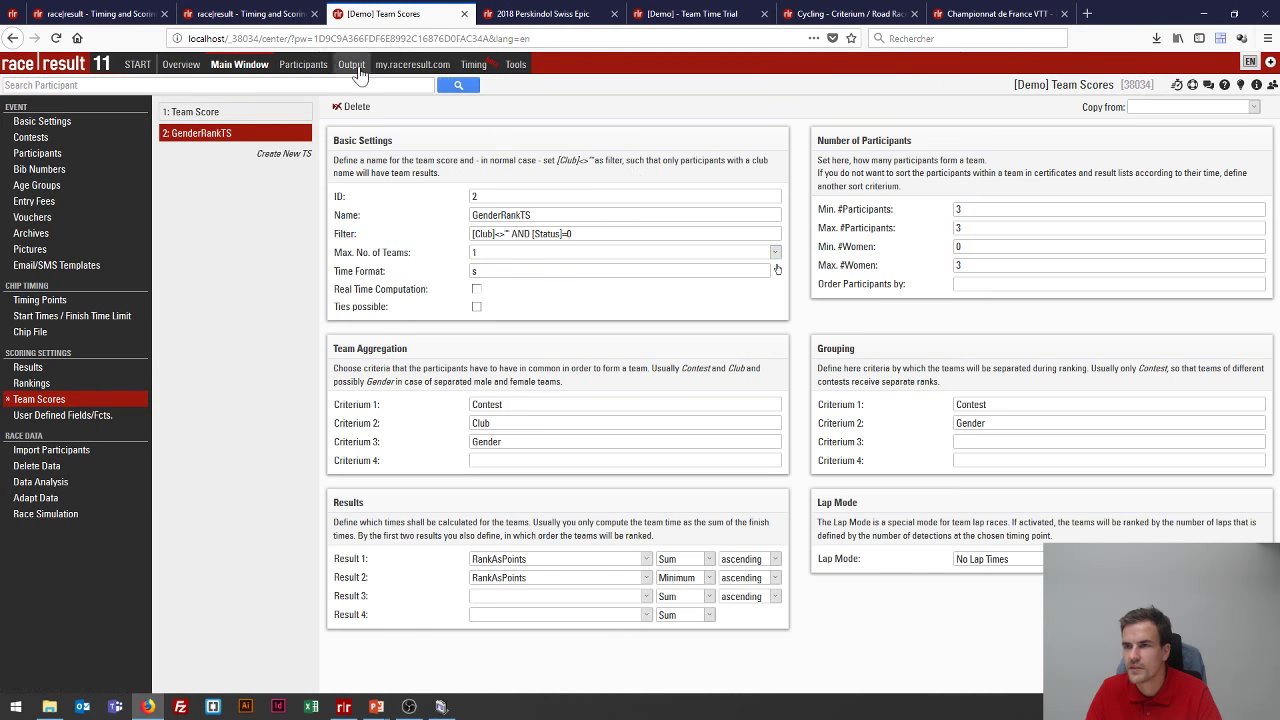
left_click(349, 64)
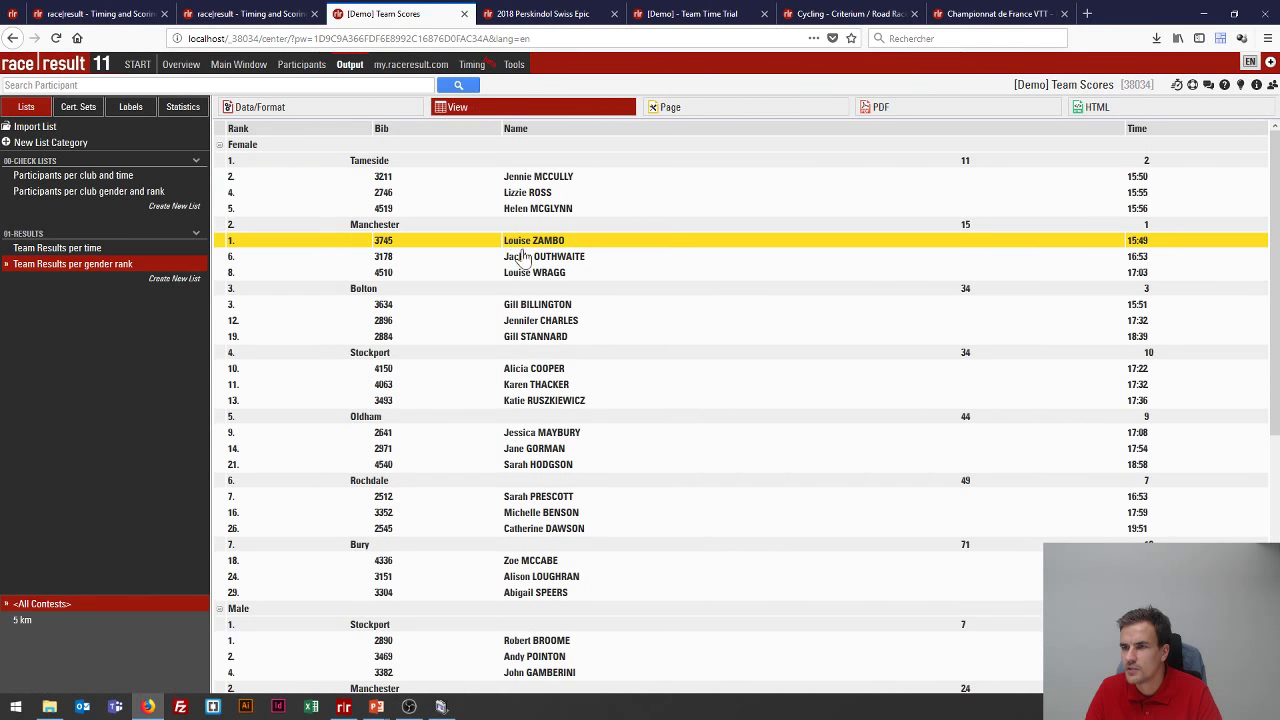
scroll(680, 258, "down", 7)
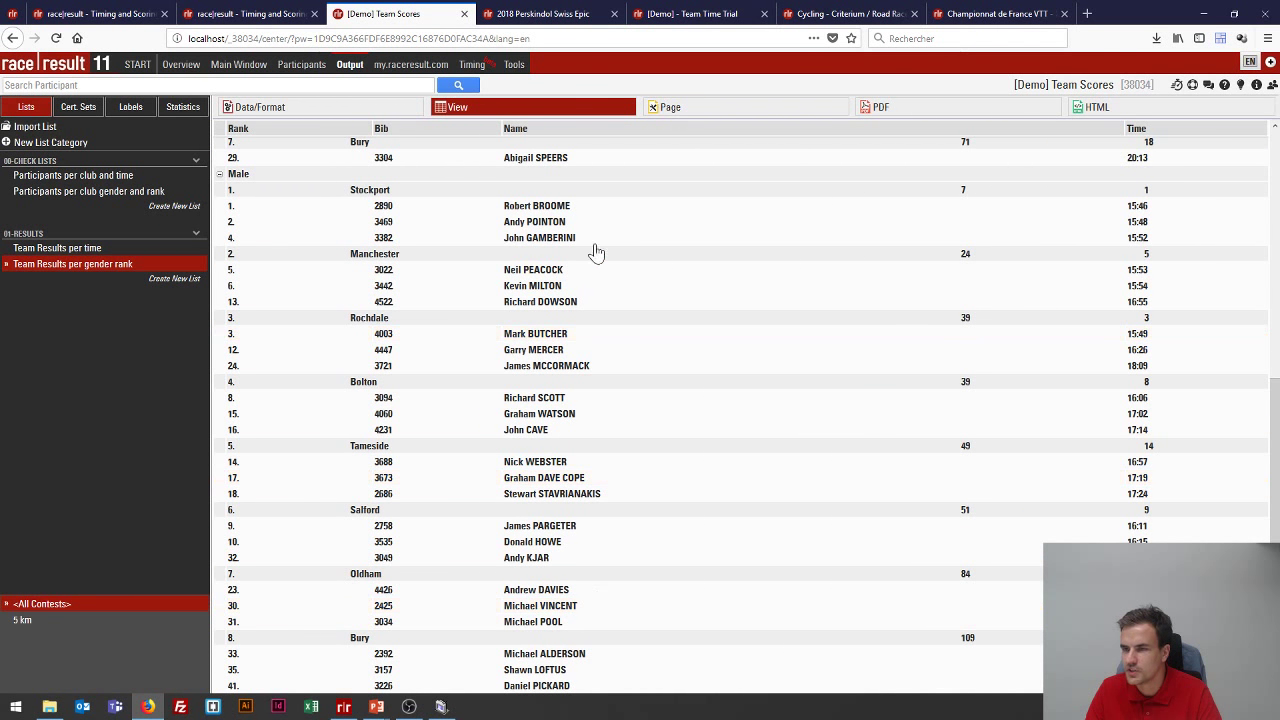
- Review the gender rank list's sorting, columns and filter definition alongside the GenderRankTS settings
left_click(365, 108)
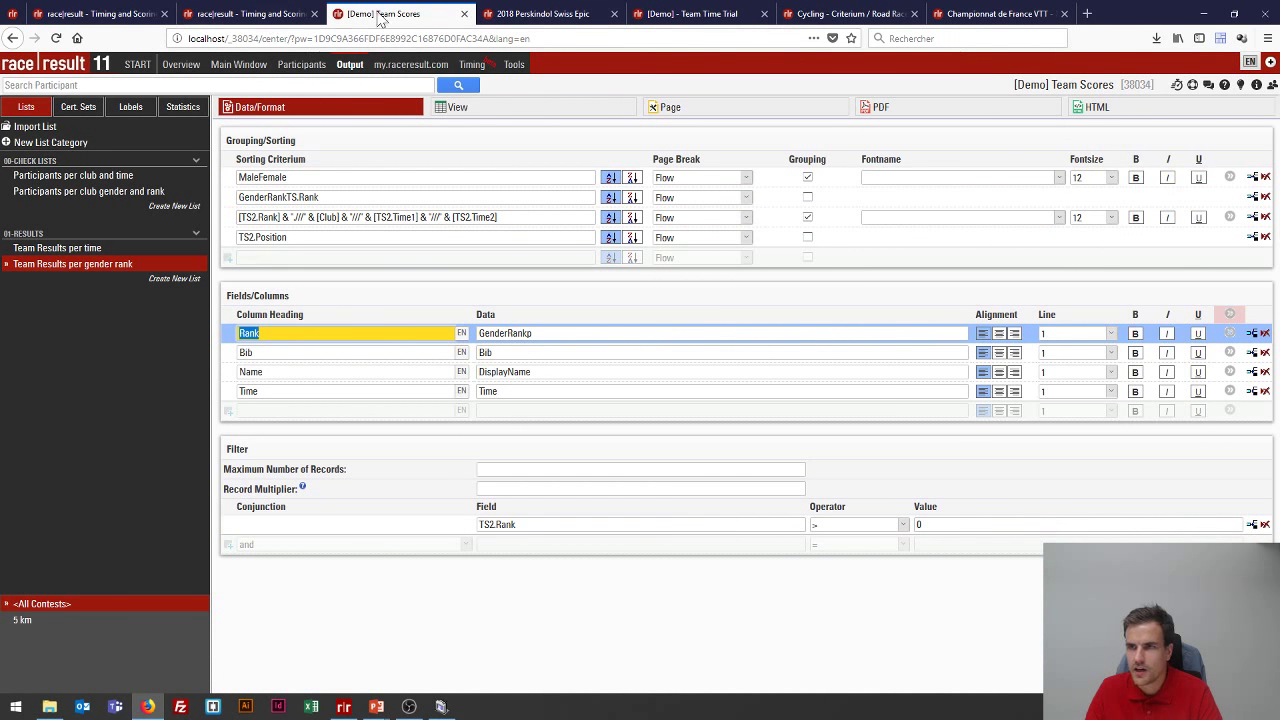
left_click(256, 66)
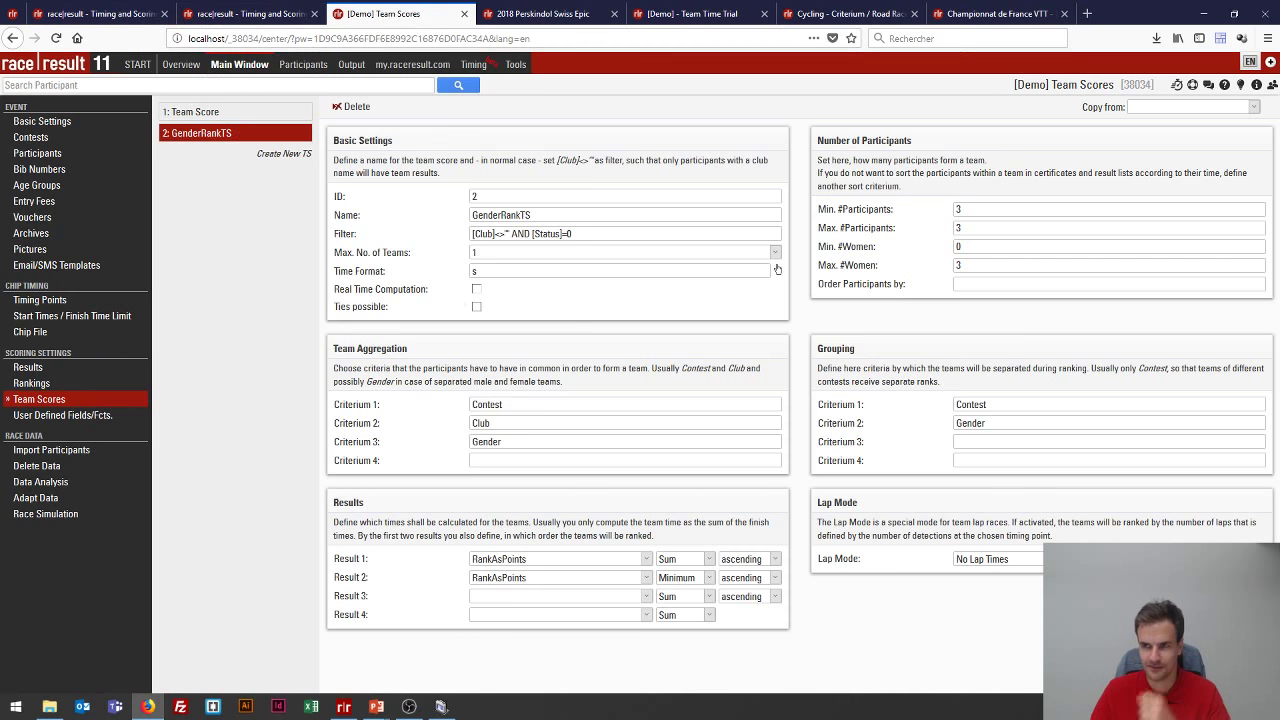
left_click(350, 64)
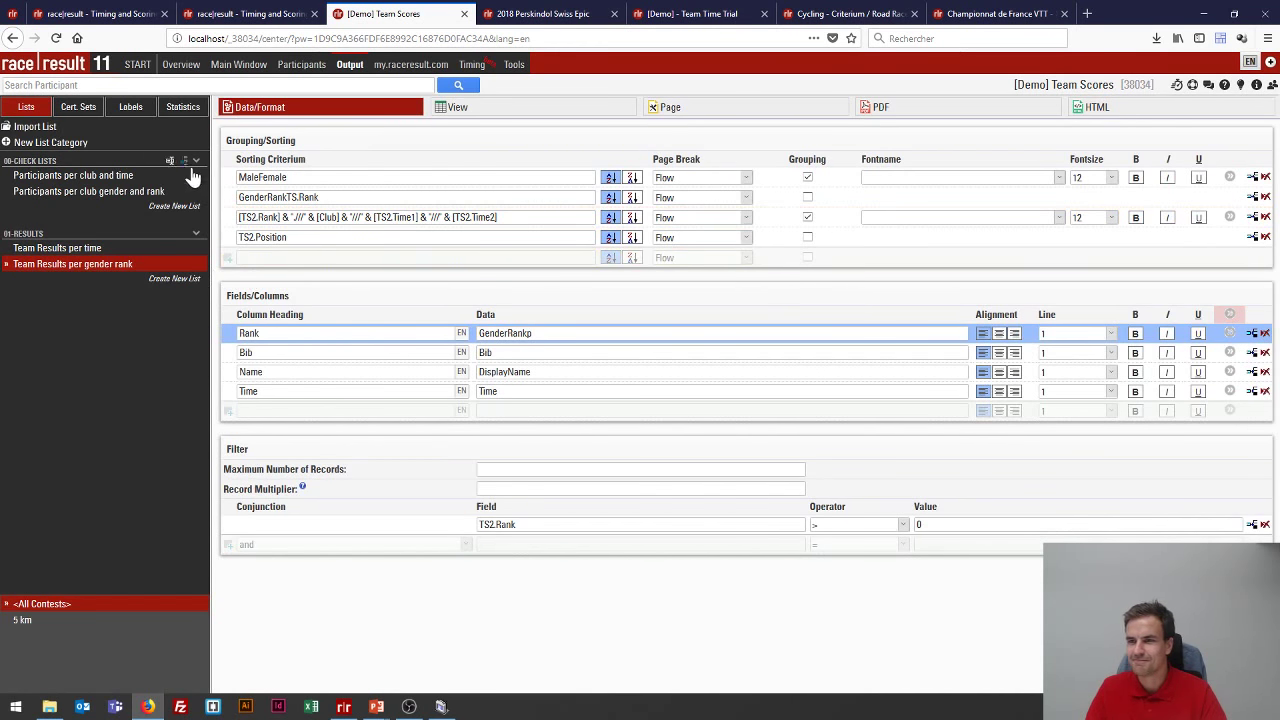
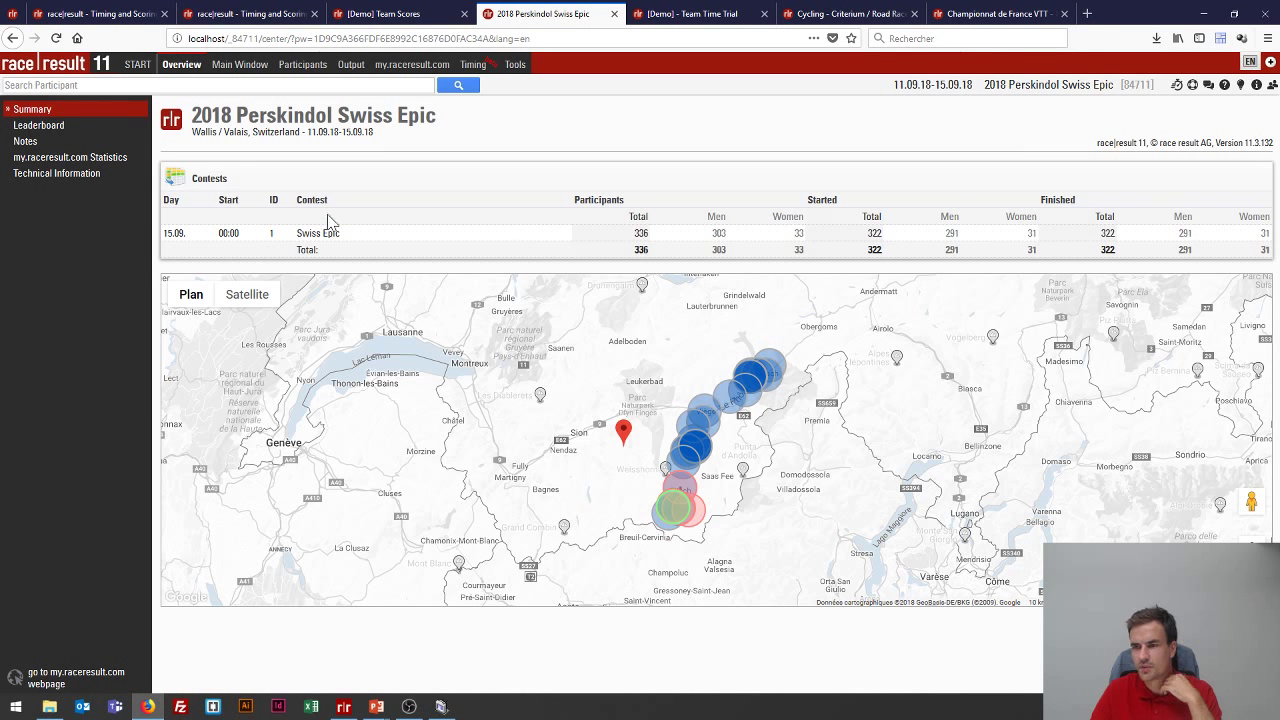
- Open the TeamConstitution team score of the 2018 Perskindol Swiss Epic event and look through the event's full list of team scores
left_click(246, 65)
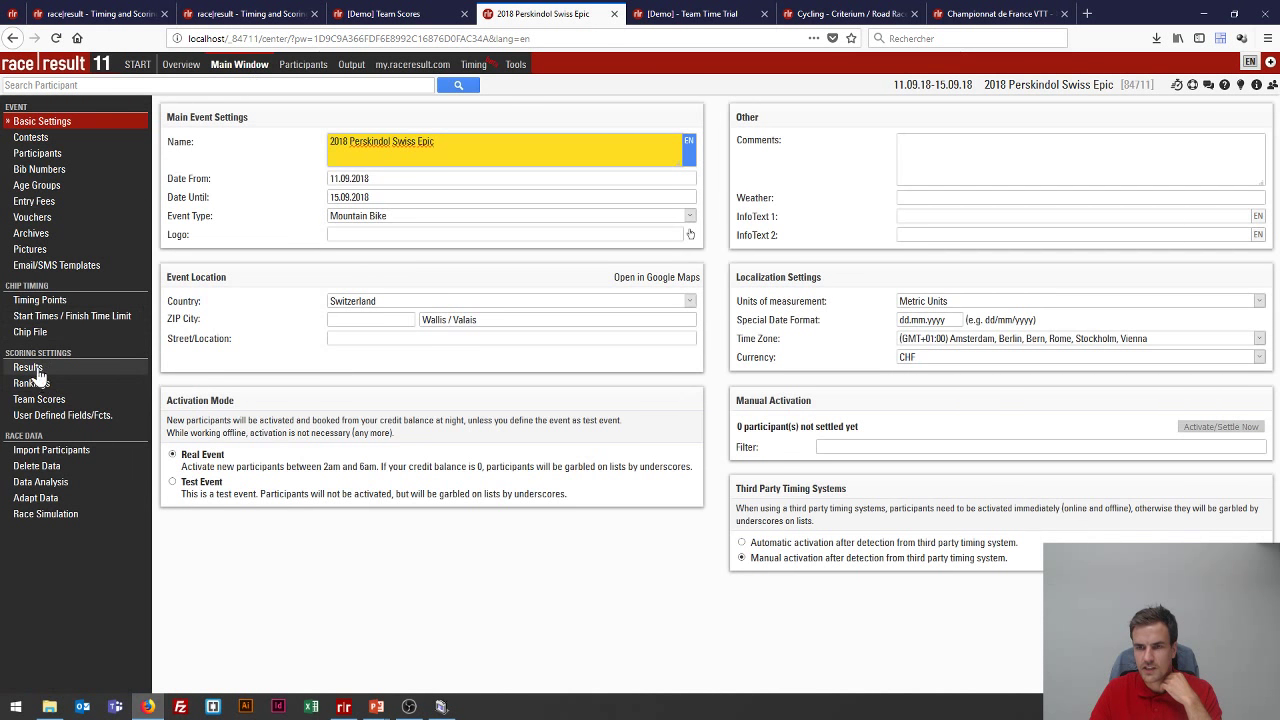
left_click(38, 400)
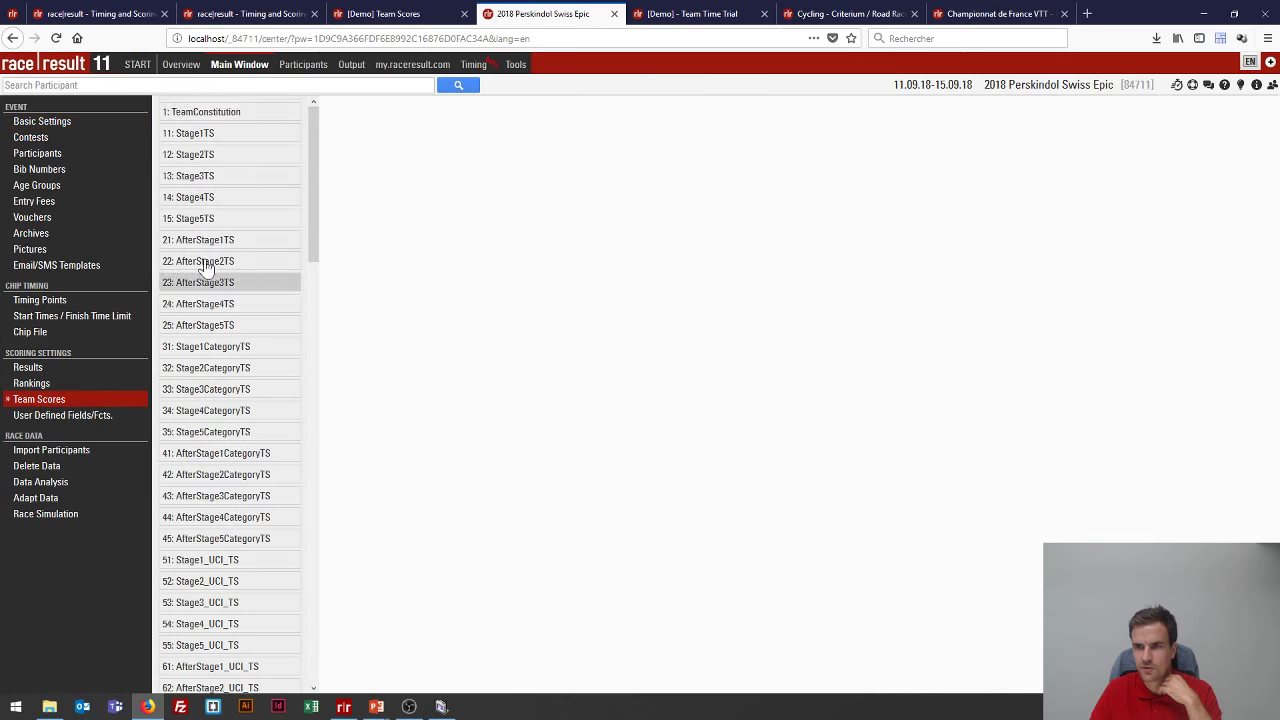
left_click(200, 112)
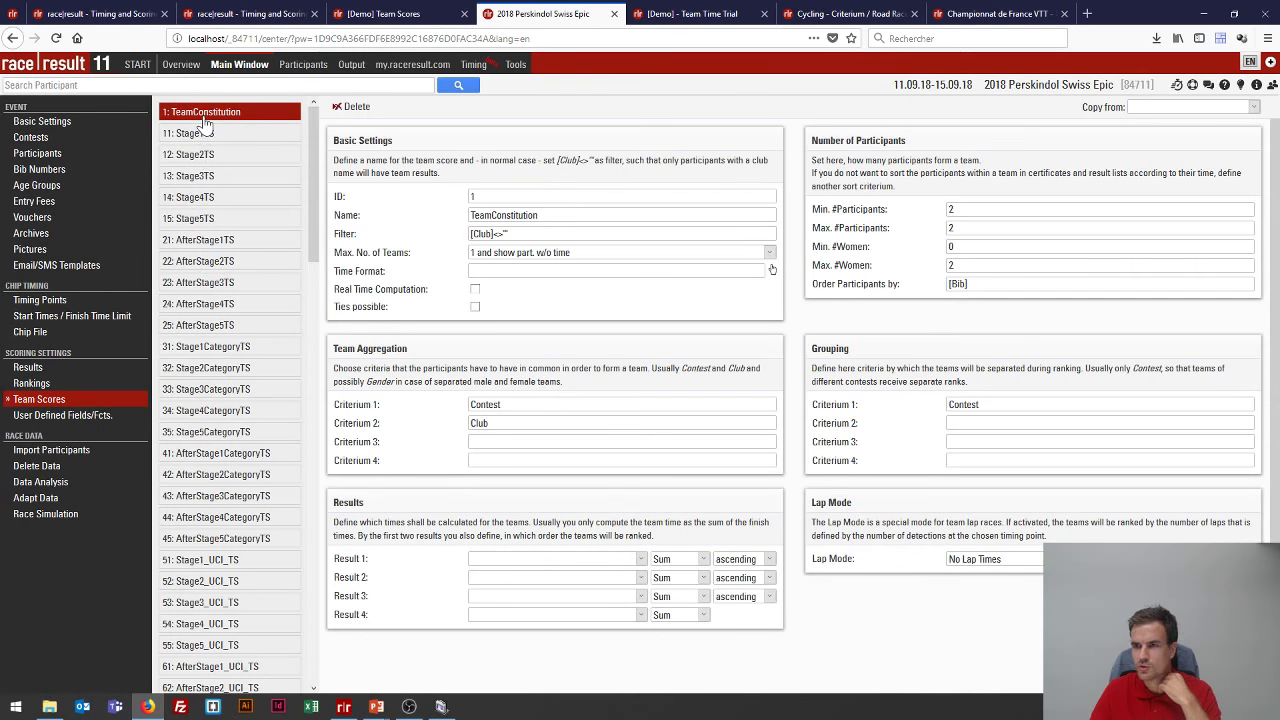
scroll(214, 315, "down", 15)
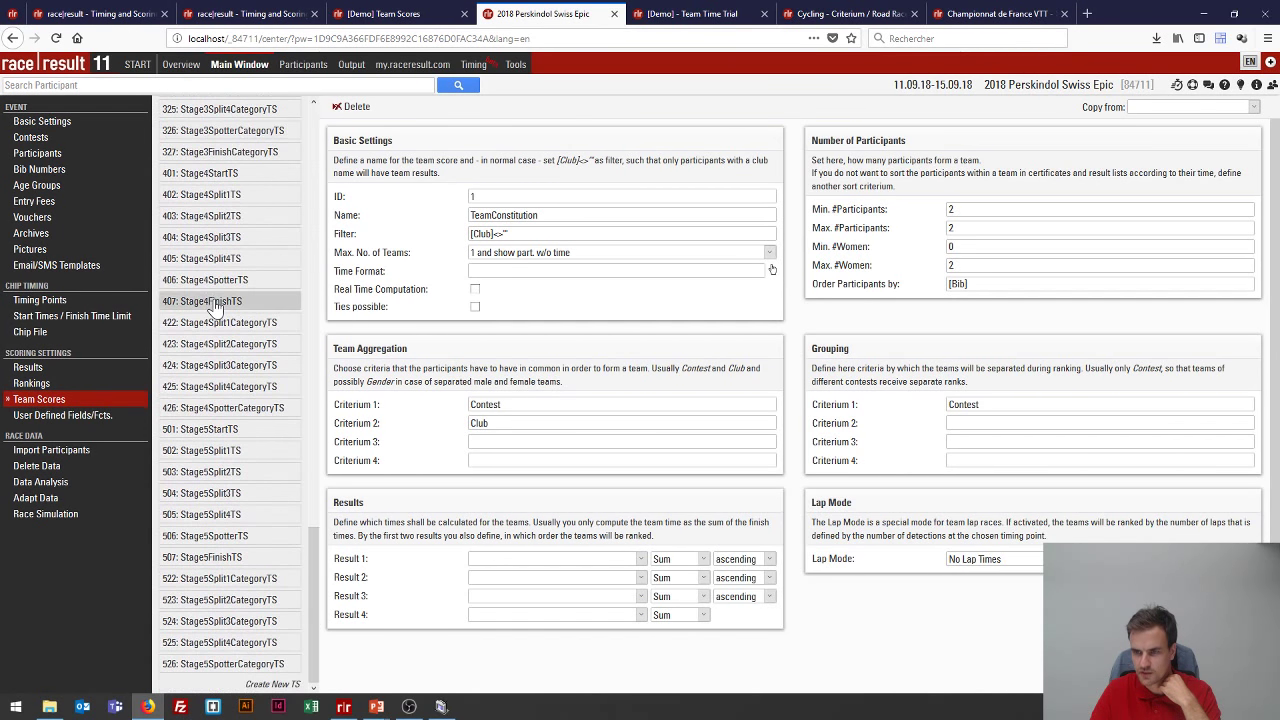
scroll(214, 308, "up", 15)
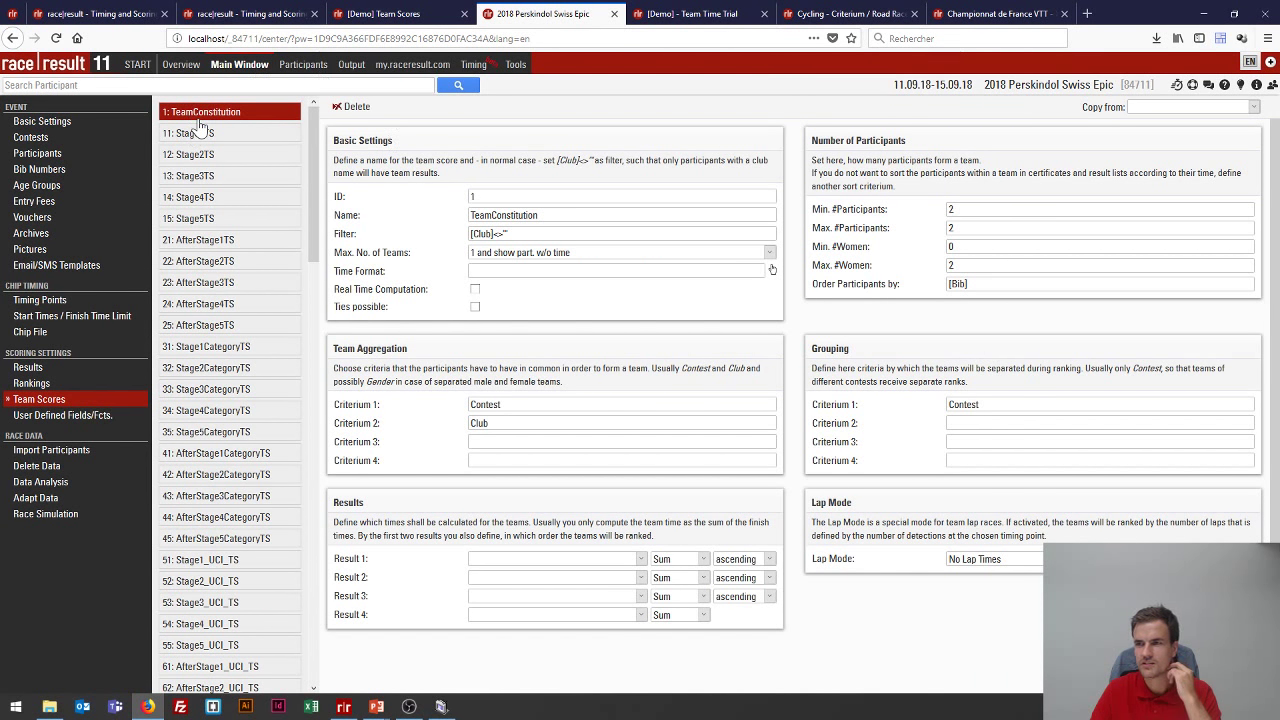
- Examine the name and the [Club]<>"" filter expression of the TeamConstitution team score
key("Tab")
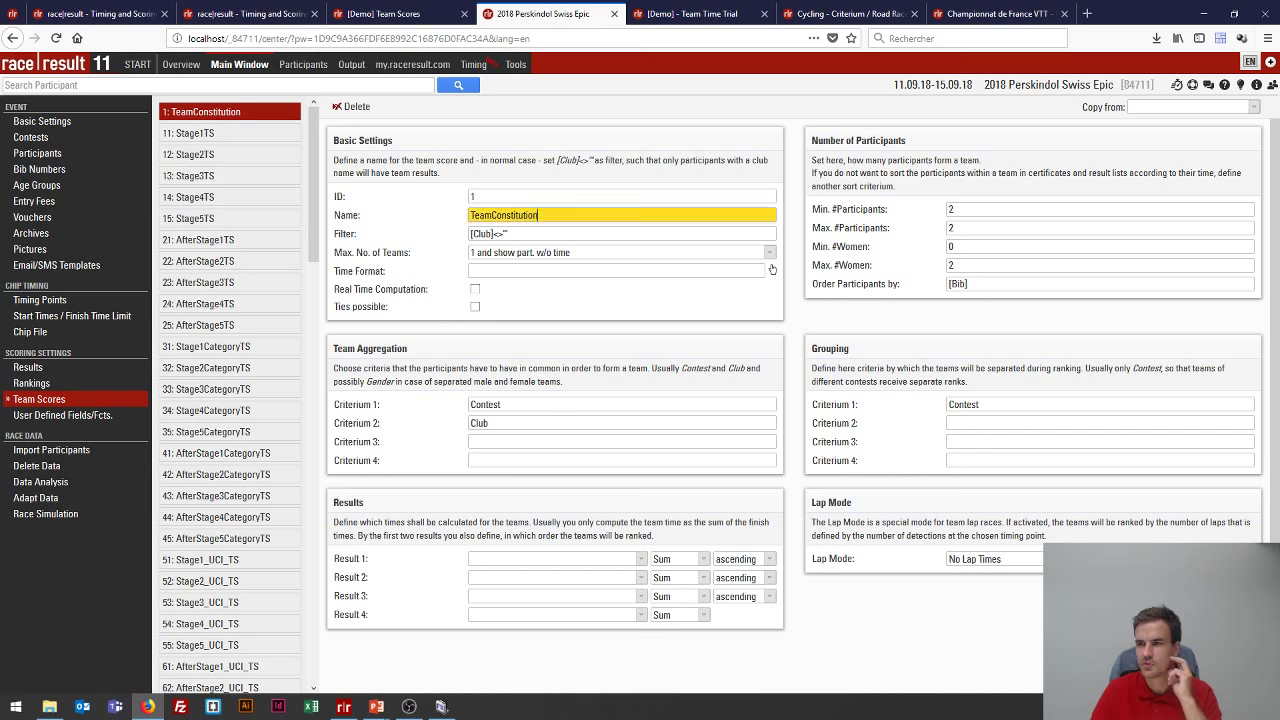
key("Tab")
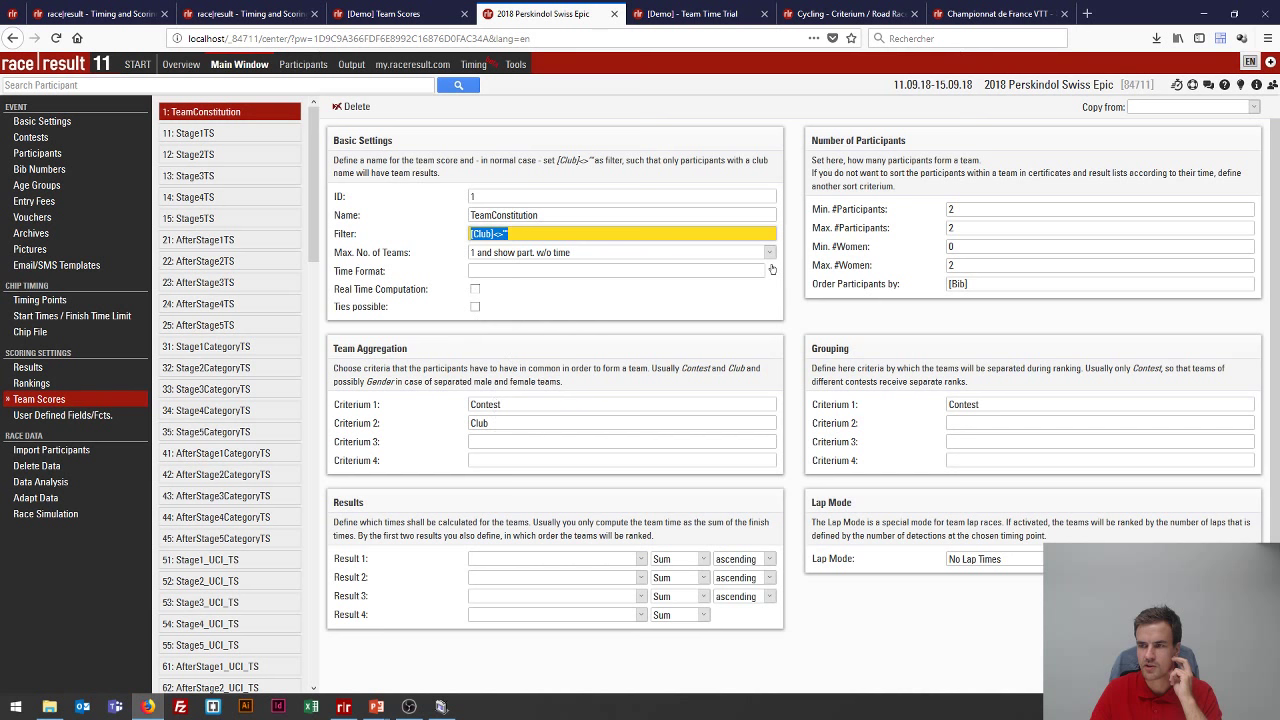
key("End")
key("shift+Left")
key("shift+Left")
key("shift+Left")
key("shift+Left")
key("shift+Left")
key("shift+Left")
key("shift+Left")
key("shift+Left")
key("shift+Left")
key("shift+Left")
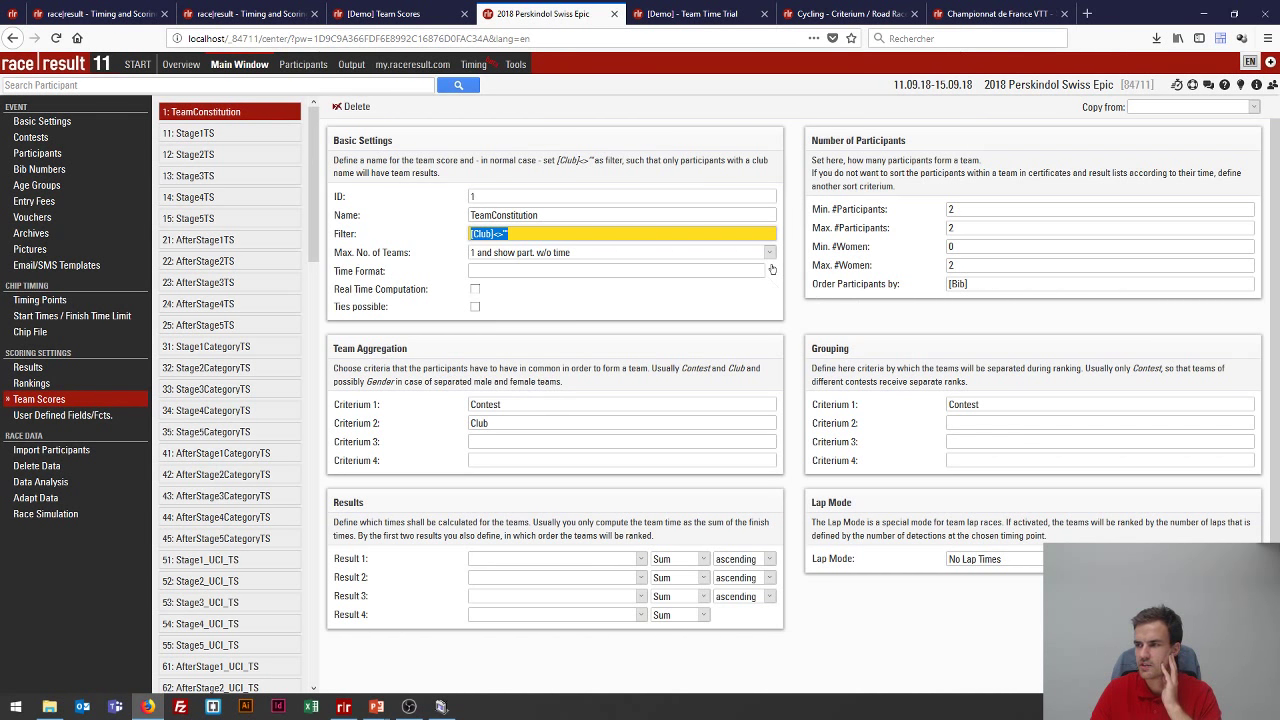
- Examine the [Bib] criterion that orders the participants within each TeamConstitution team
left_click(960, 284)
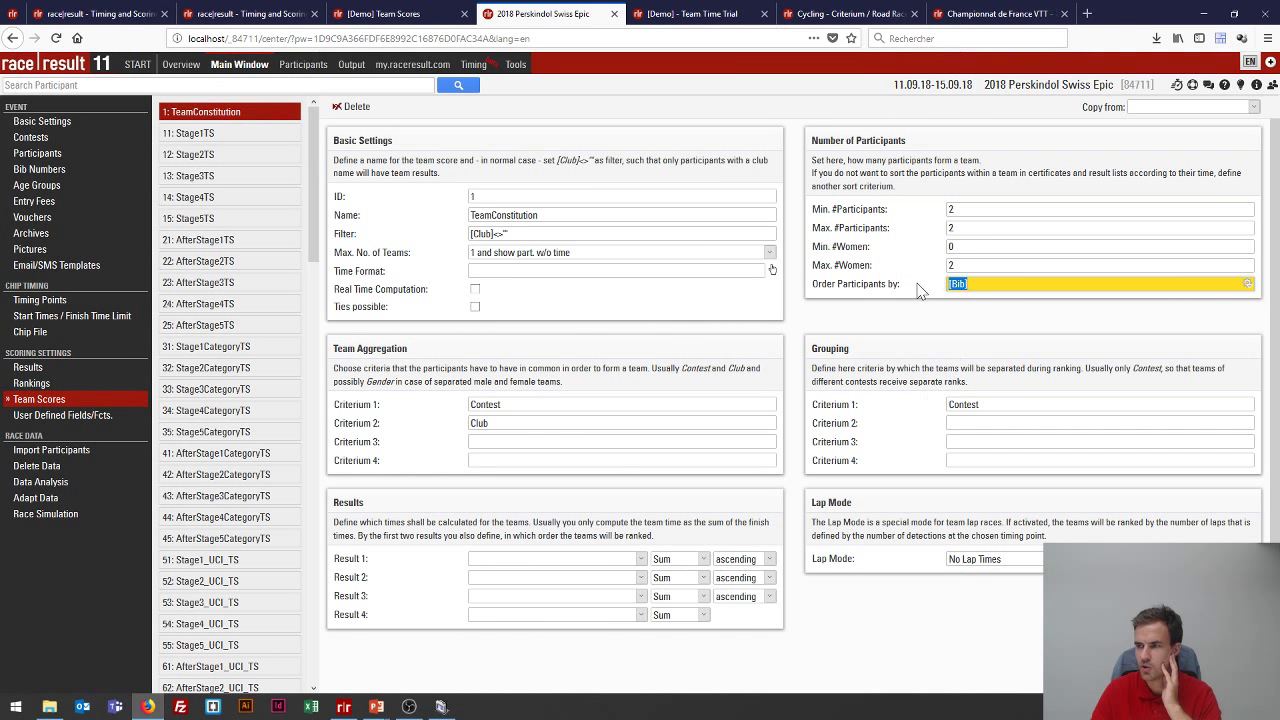
key("End")
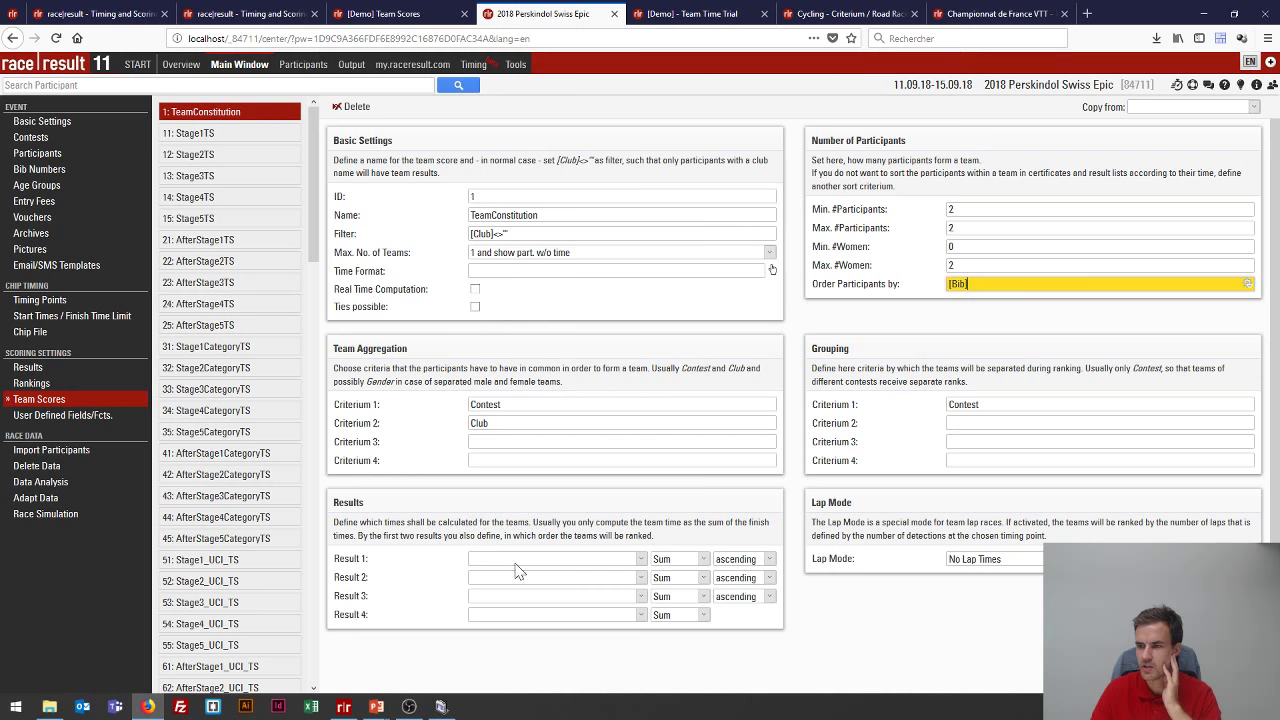
key("BackSpace")
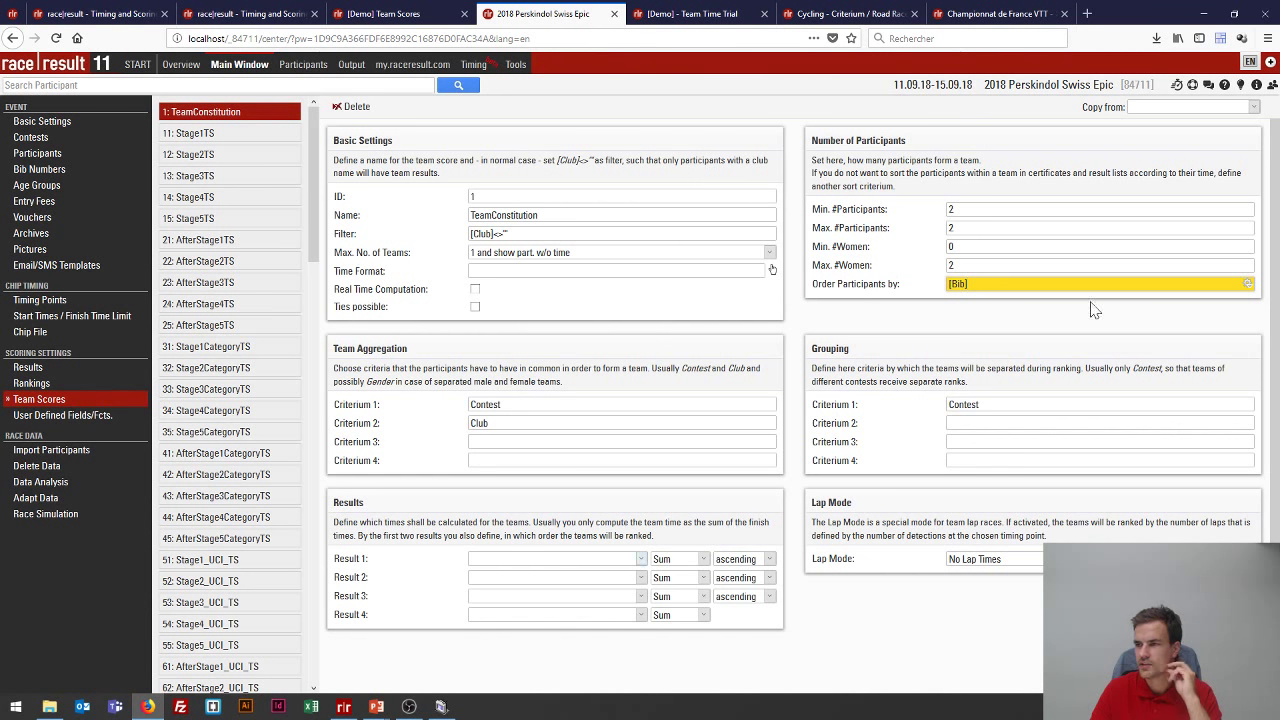
- Open the event's user-defined fields and functions
left_click(80, 415)
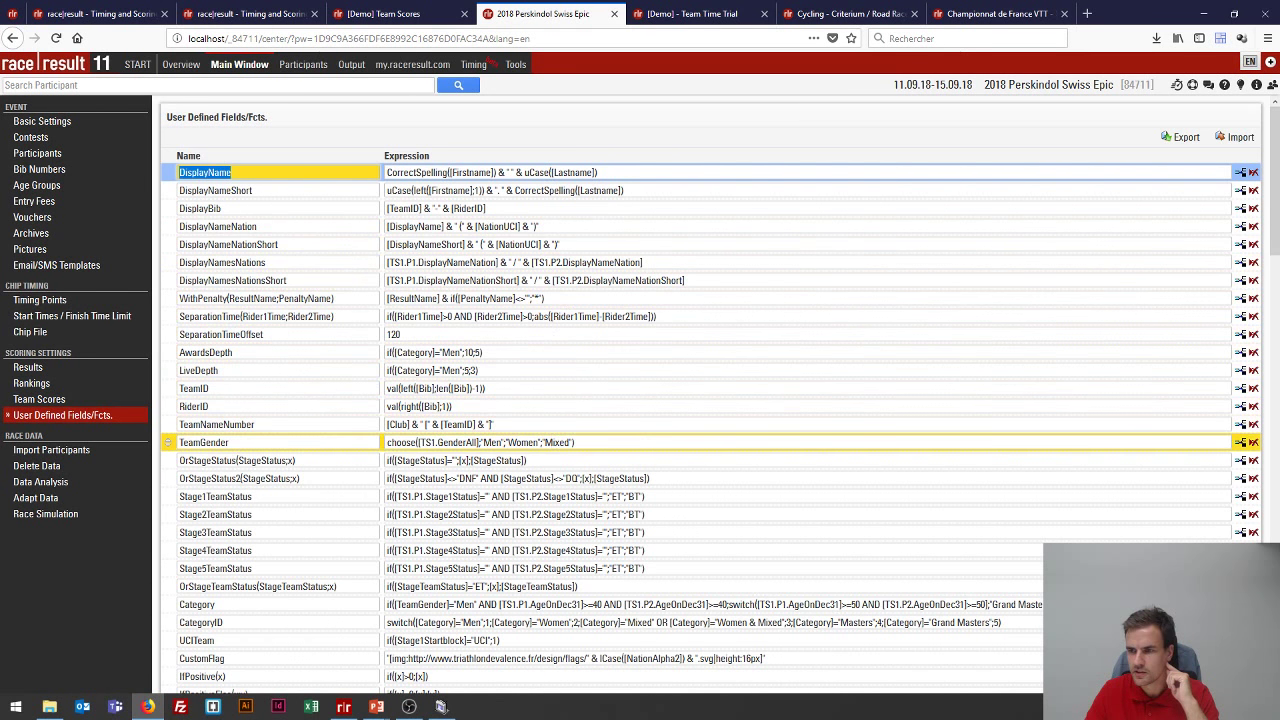
- Examine the TeamGender expression, focusing on how choose() uses TS1.GenderAll to return "Men", "Women" or "Mixed"
left_click(596, 443)
left_click_drag(576, 443, 386, 443)
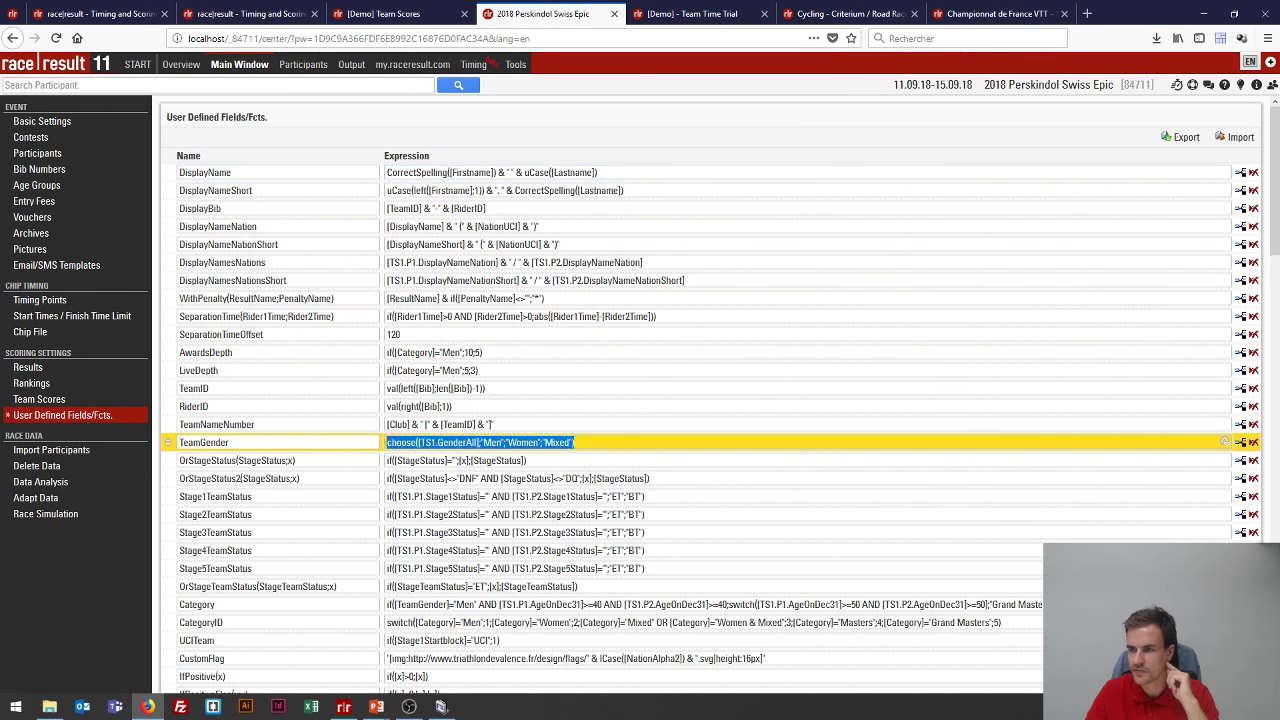
left_click(458, 443)
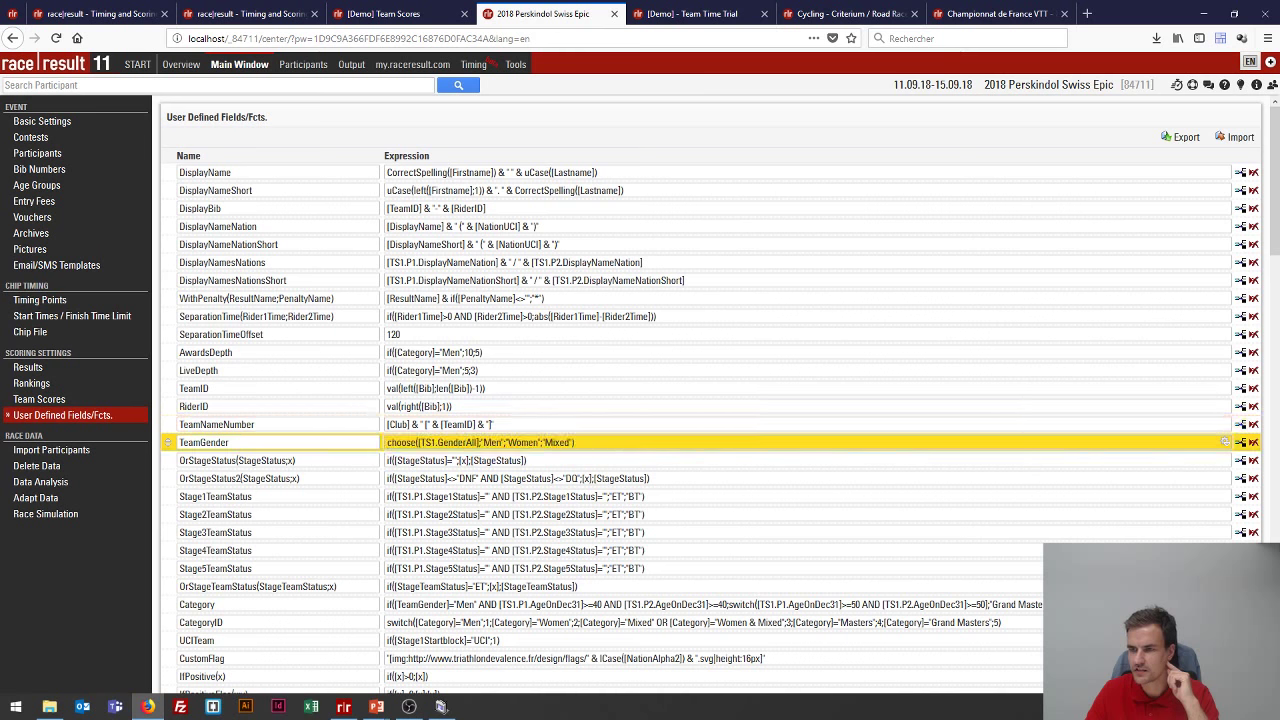
left_click_drag(478, 443, 421, 443)
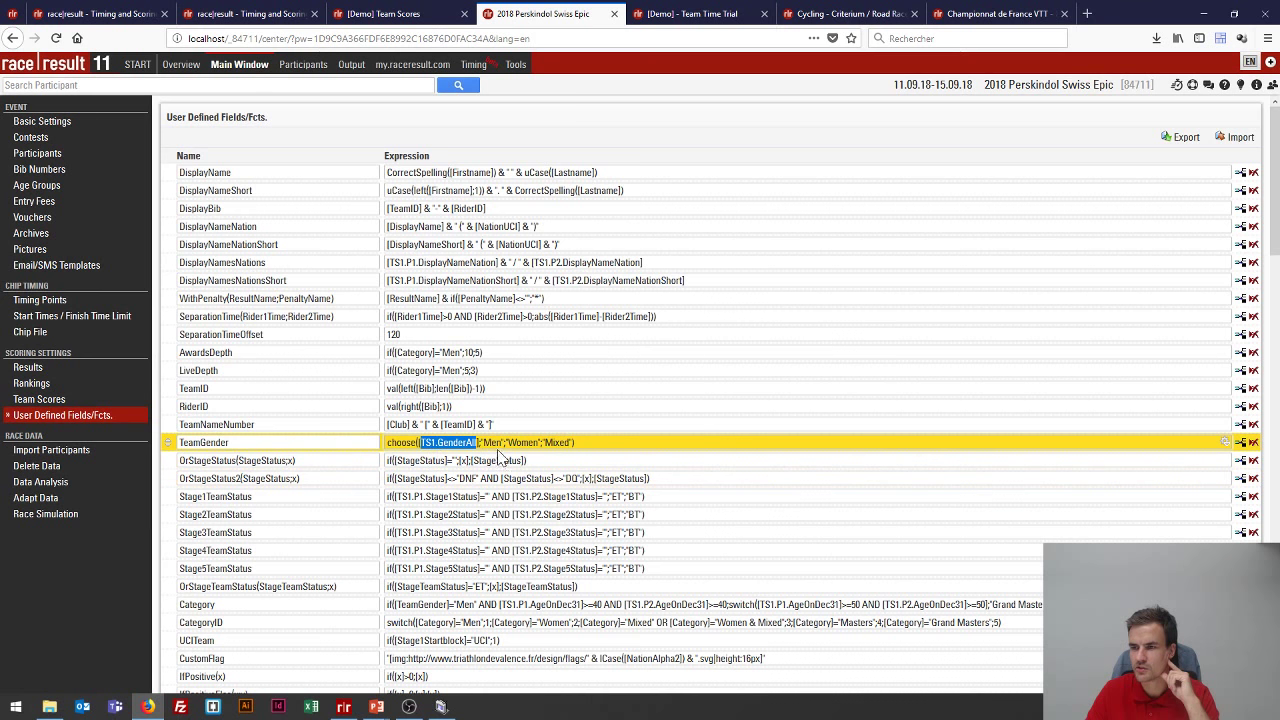
left_click(497, 442)
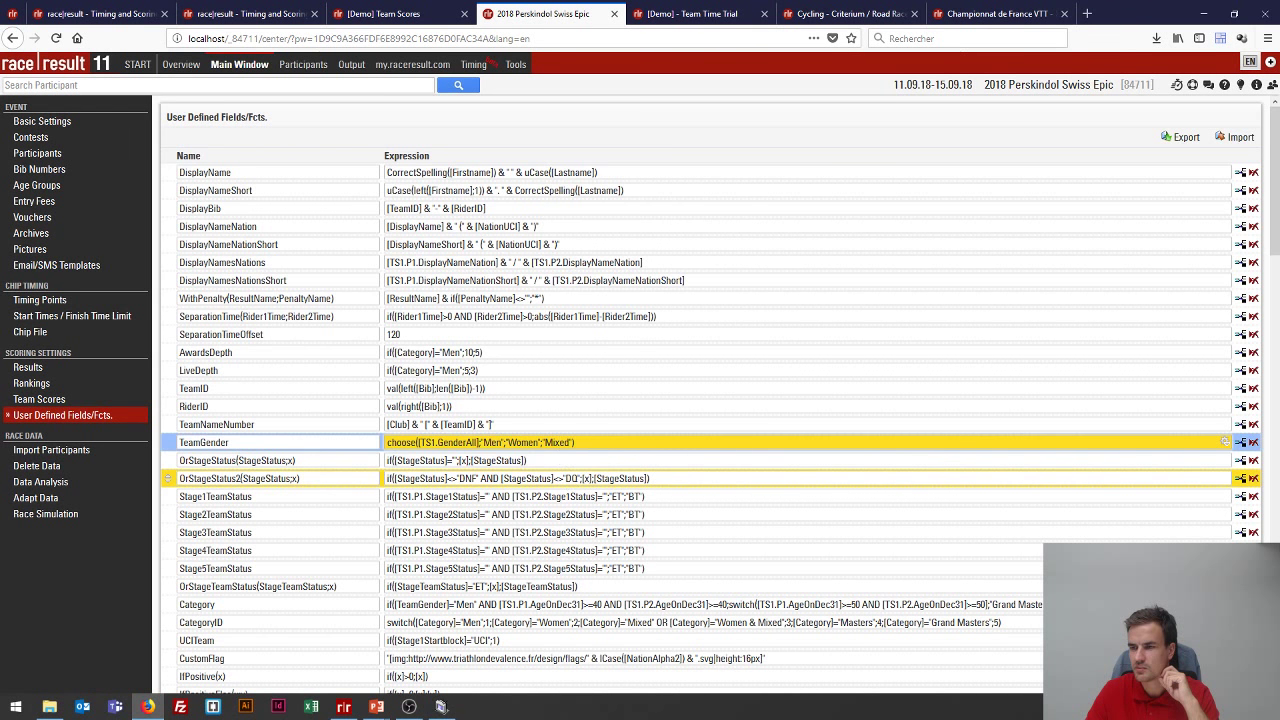
left_click_drag(575, 442, 386, 442)
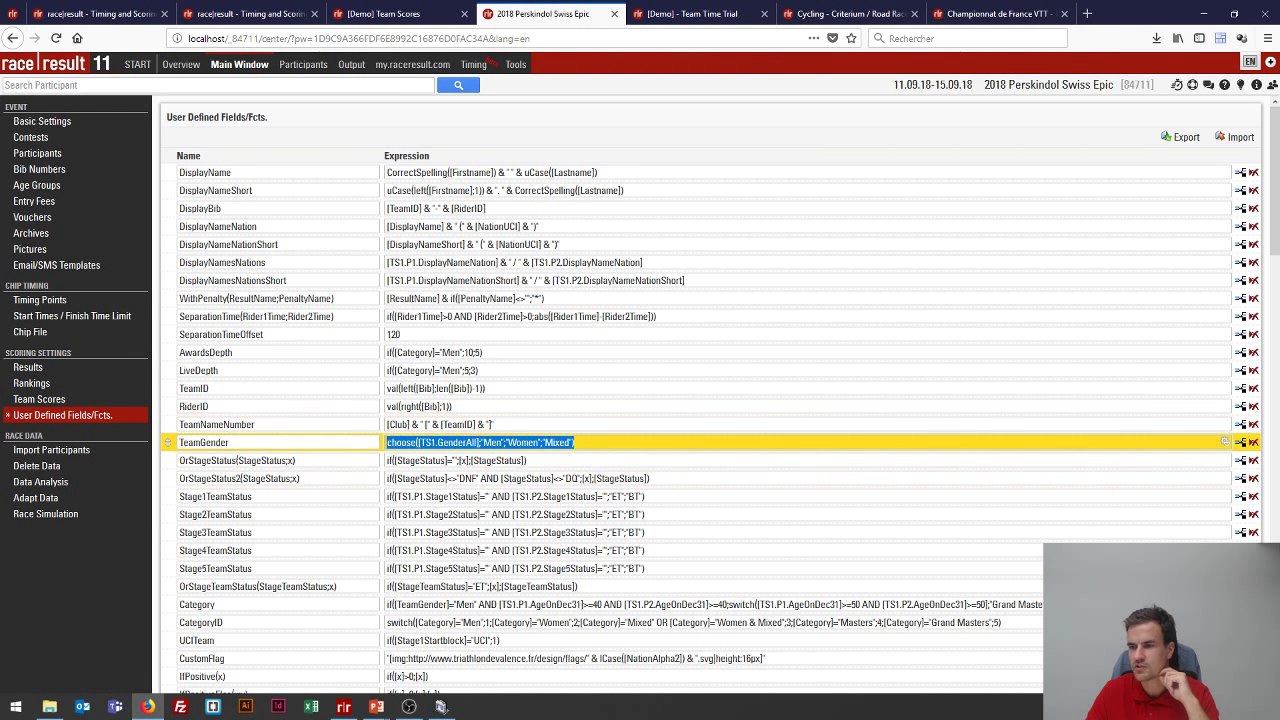
key("Left")
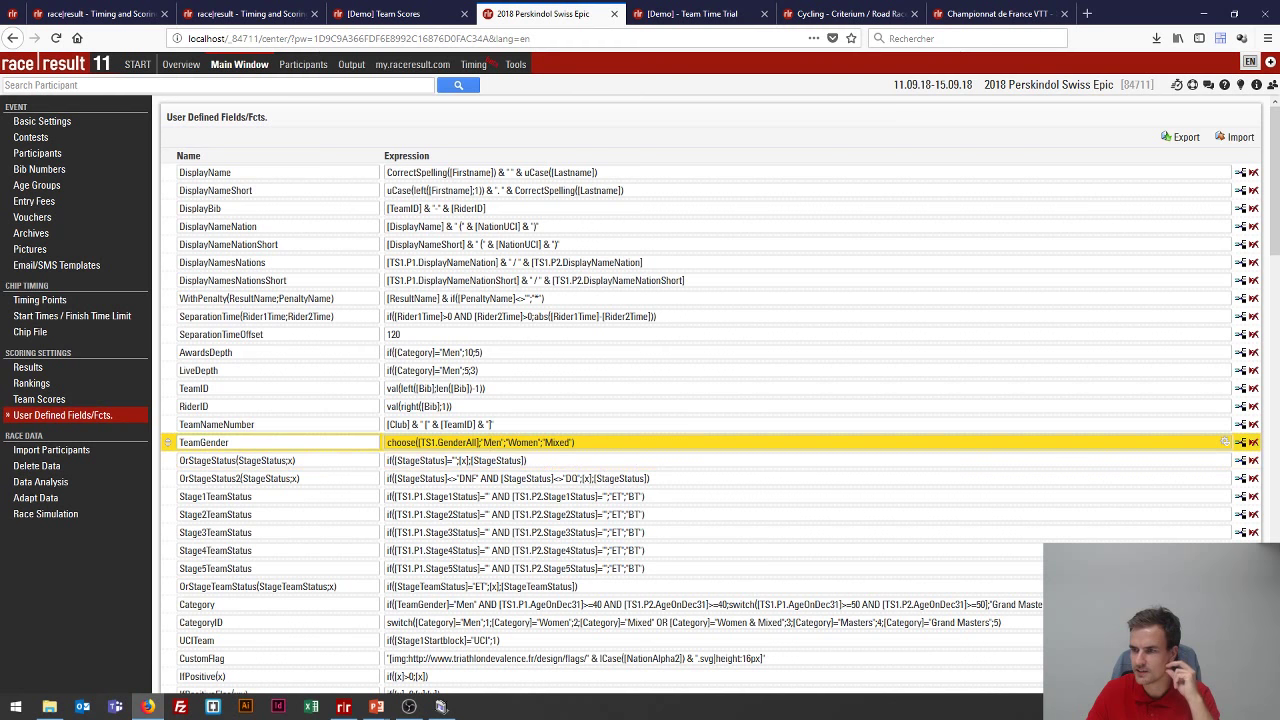
left_click_drag(575, 442, 404, 442)
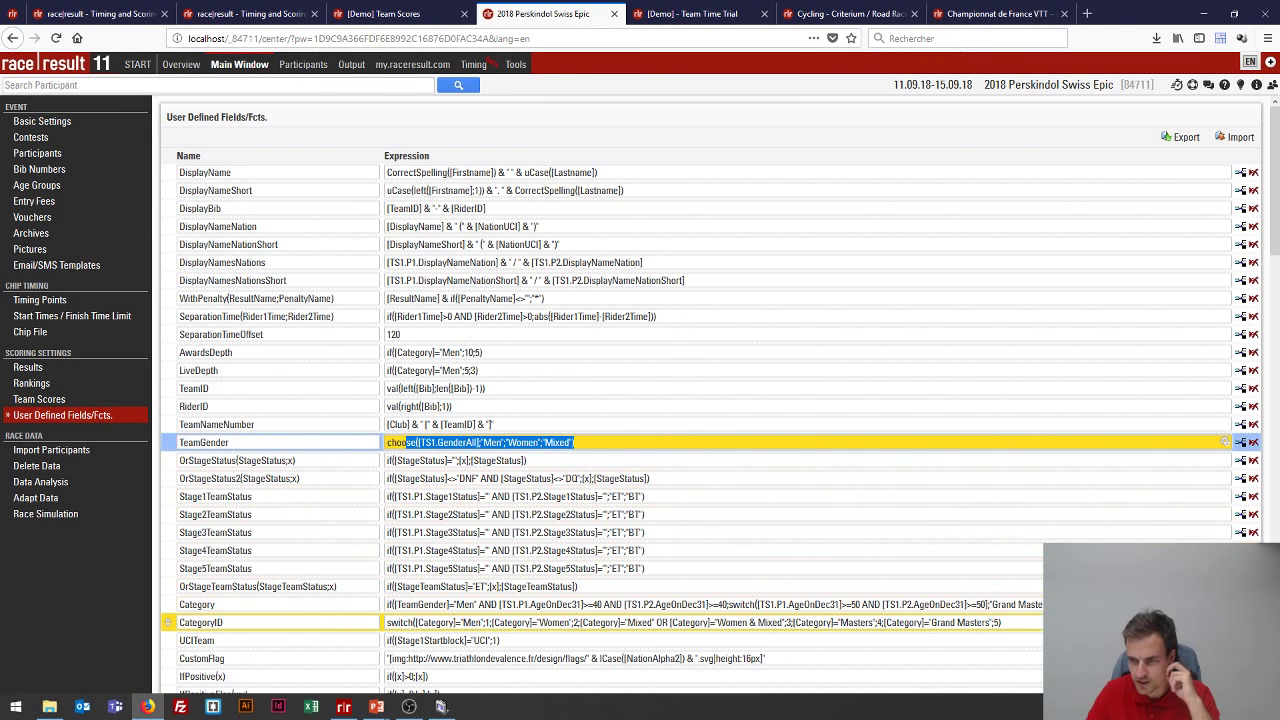
- Examine the Category expression, focusing on its TS1.P1 and TS1.P2 AgeOnDec31 conditions
left_click(214, 604)
left_click_drag(214, 604, 179, 604)
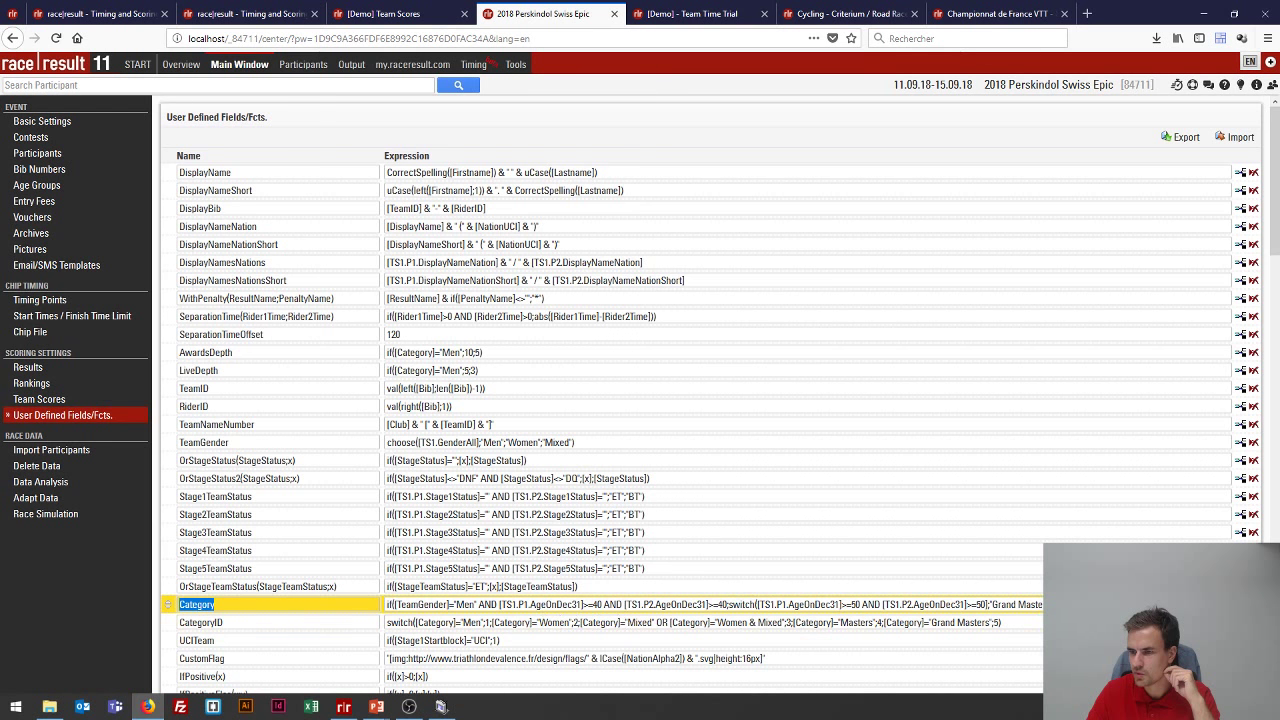
key("Tab")
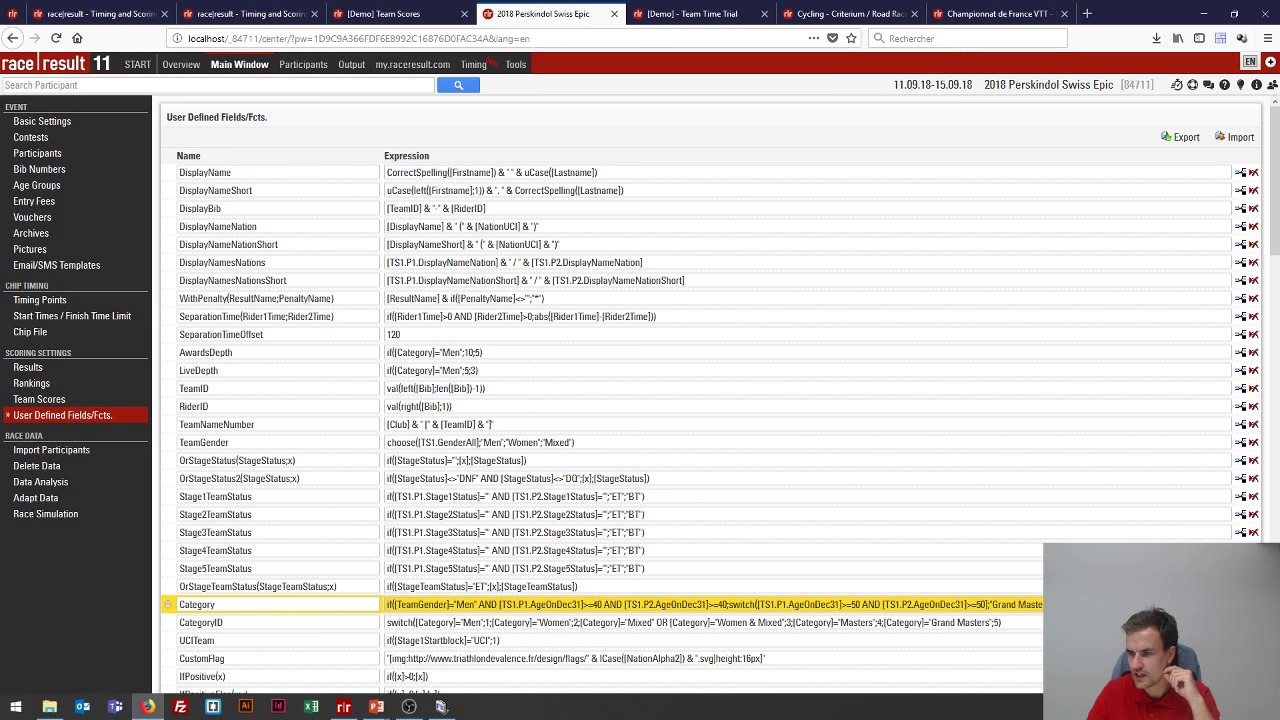
left_click_drag(500, 604, 530, 604)
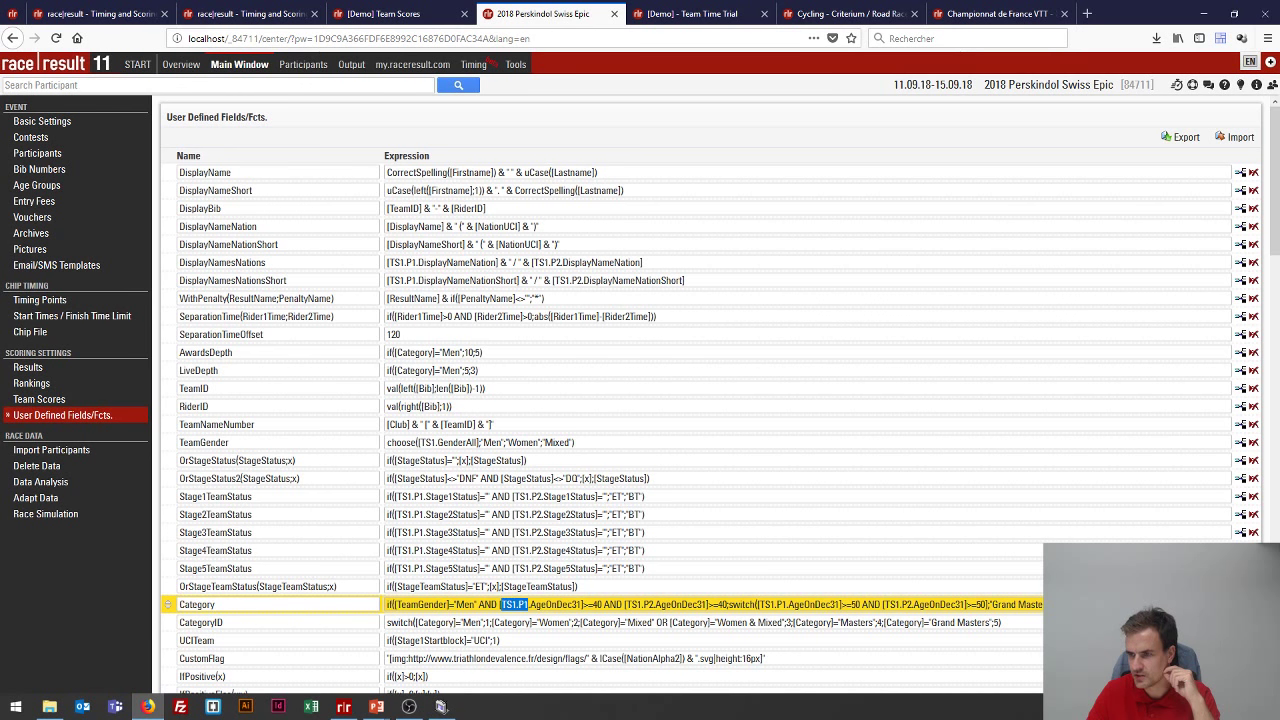
left_click(628, 604)
left_click_drag(625, 604, 656, 604)
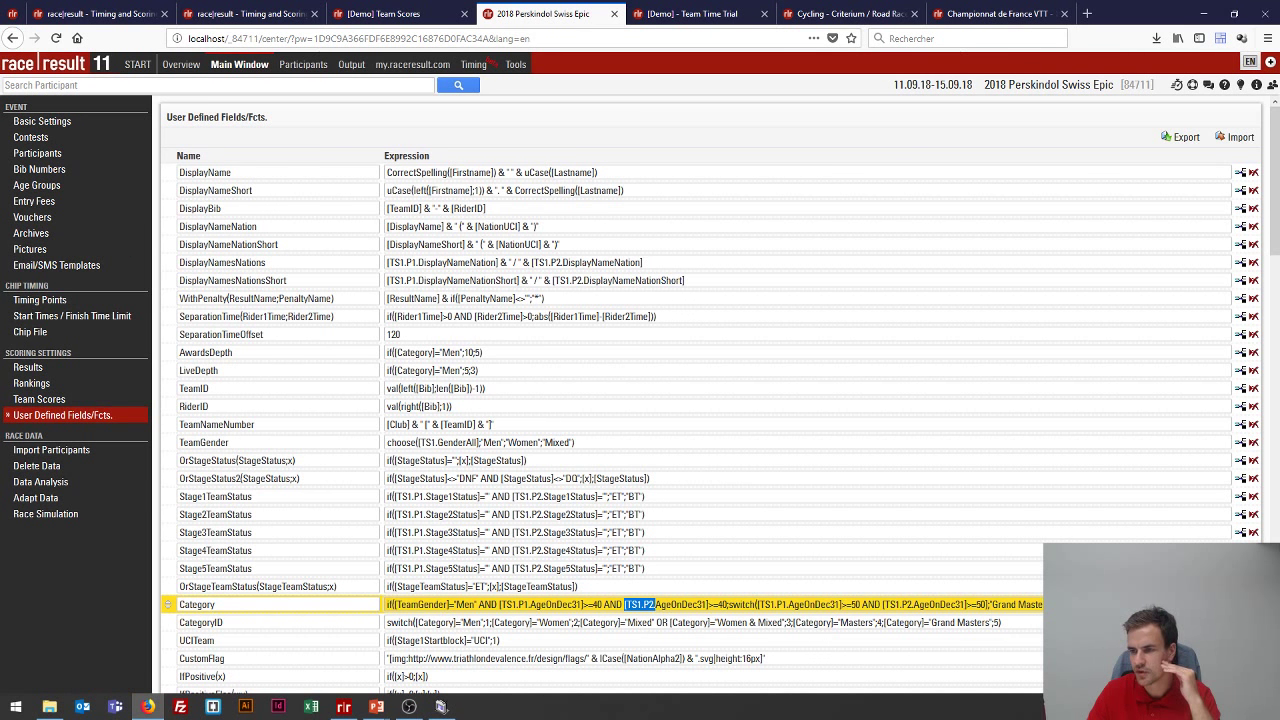
left_click(517, 604)
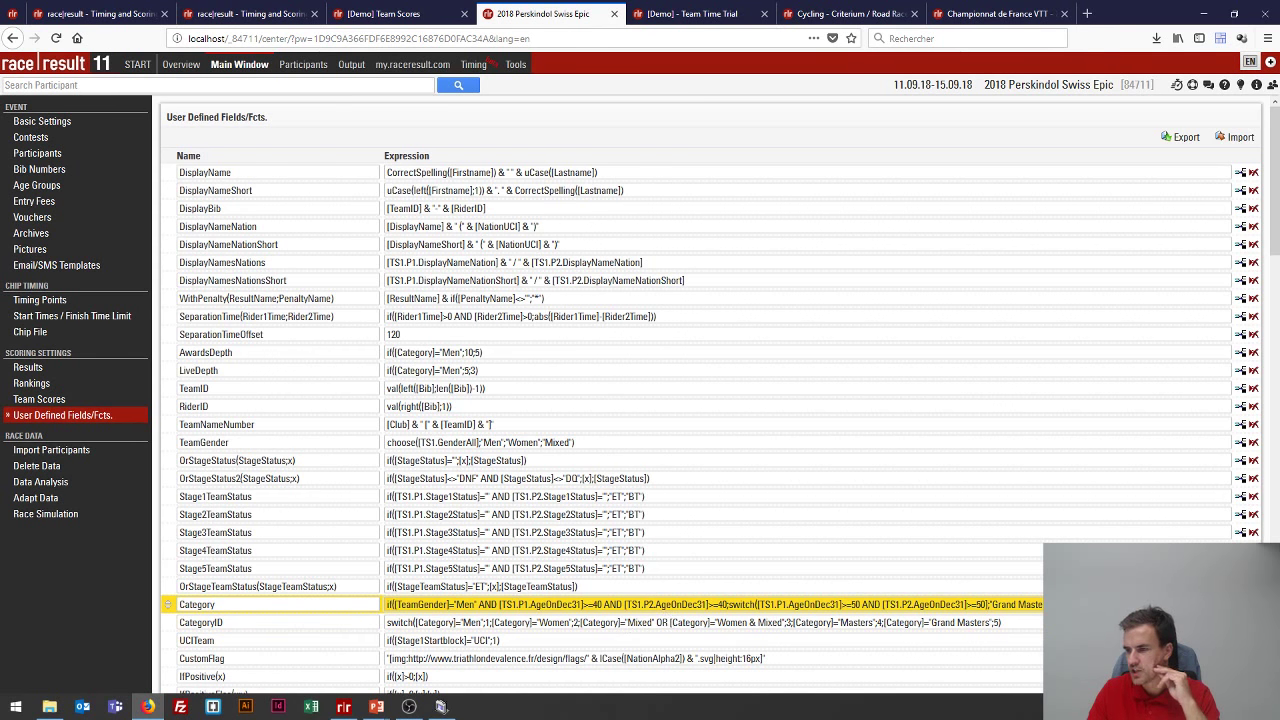
left_click_drag(707, 604, 630, 604)
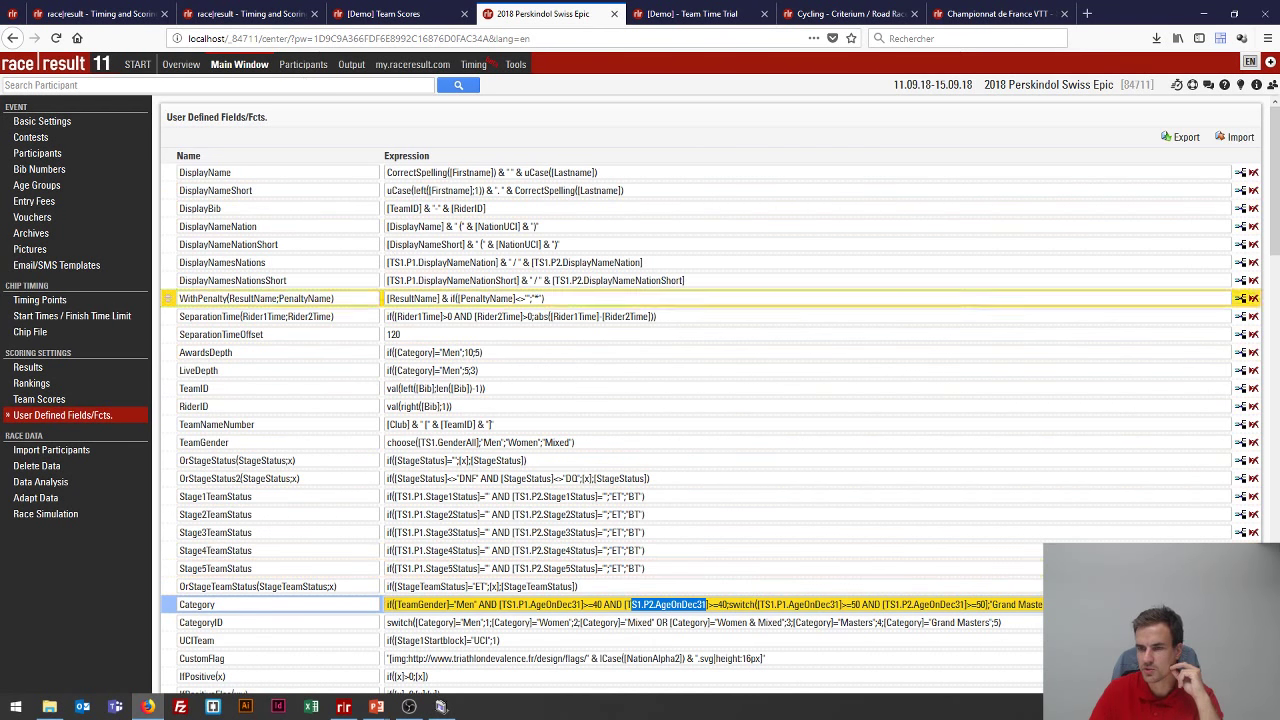
- Open the Stage 1 - Results output list and view its team results
left_click(351, 64)
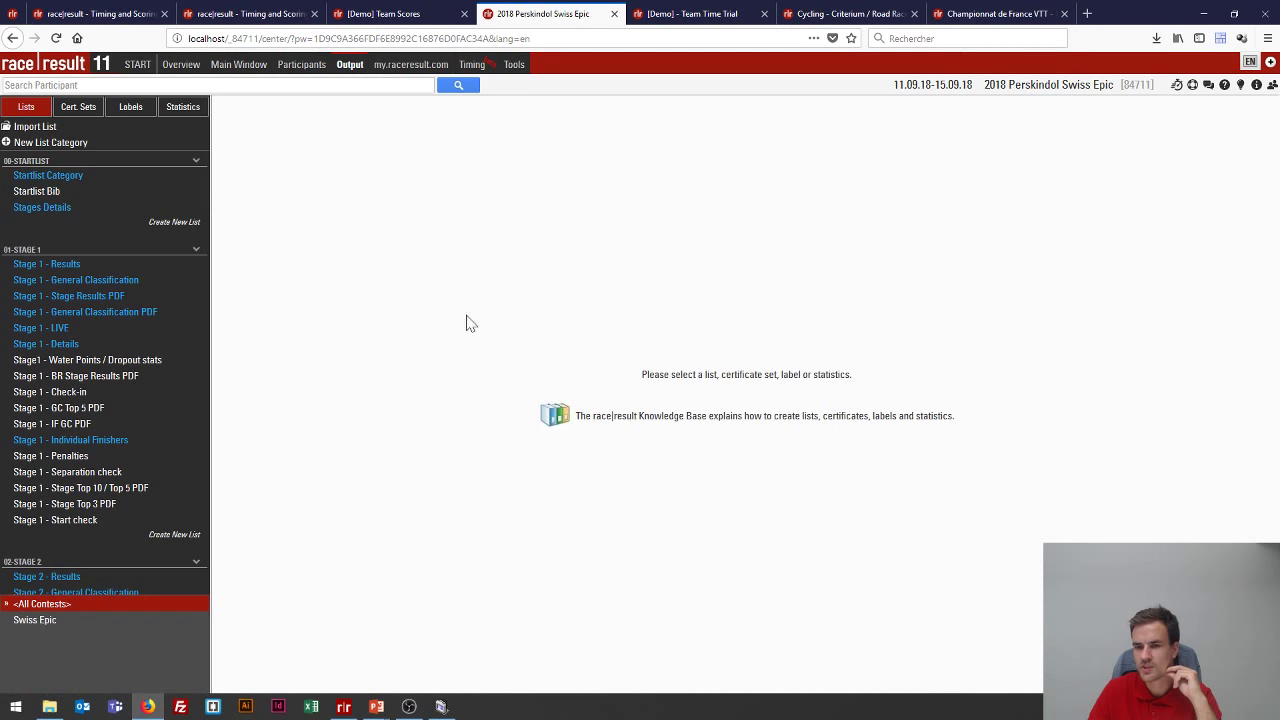
left_click(46, 264)
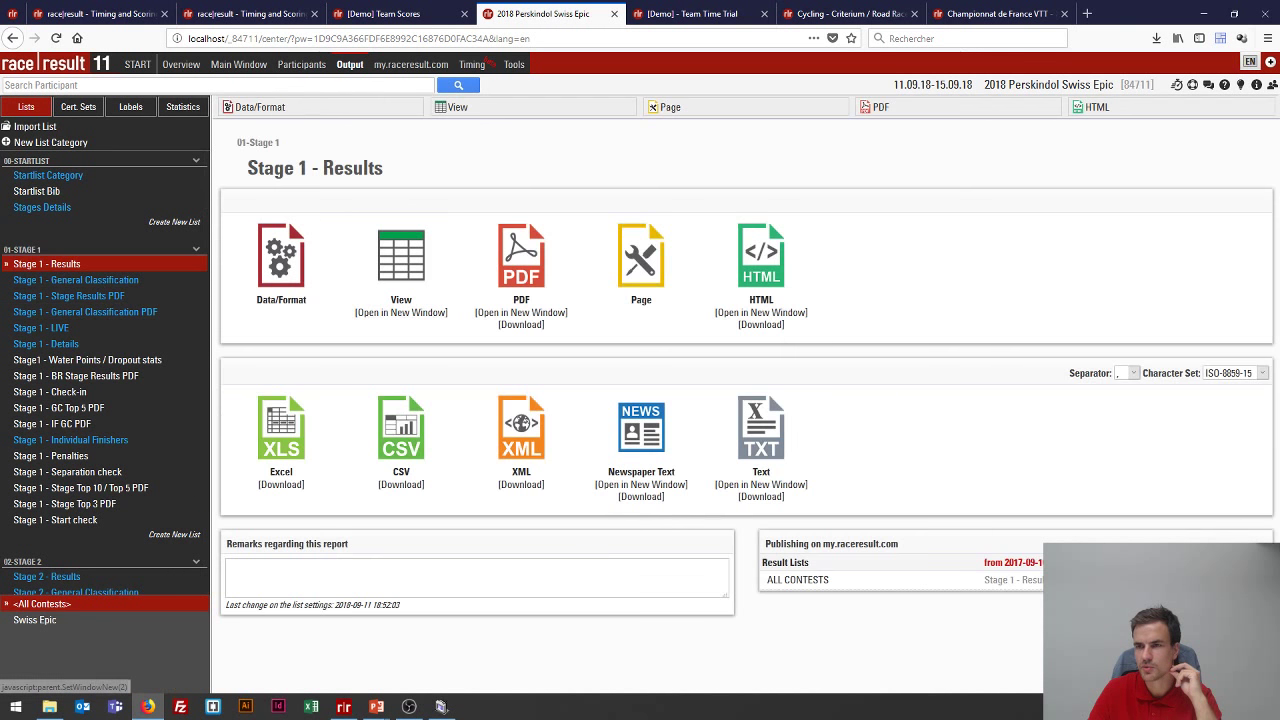
left_click(491, 110)
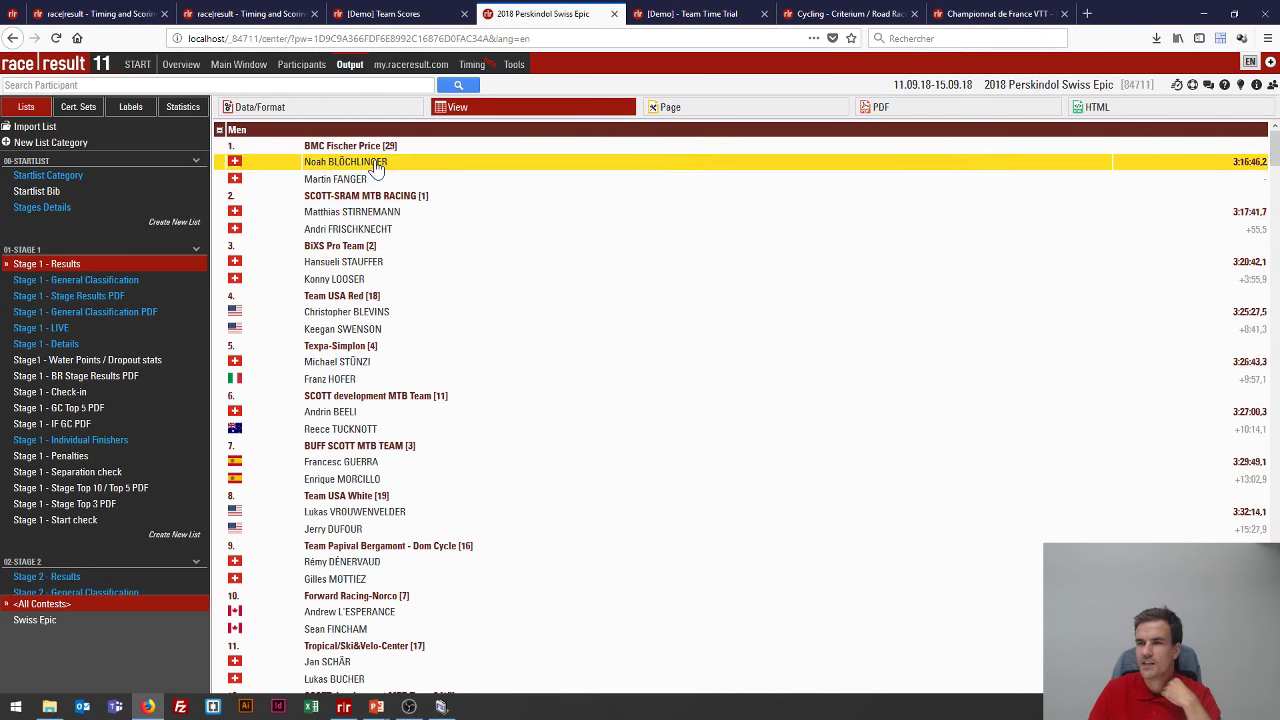
- Examine the Stage 1 - Results list's TeamConstitution.Position filter and its TeamConstitution P1 and P2 CustomFlag and DisplayName fields
left_click(258, 107)
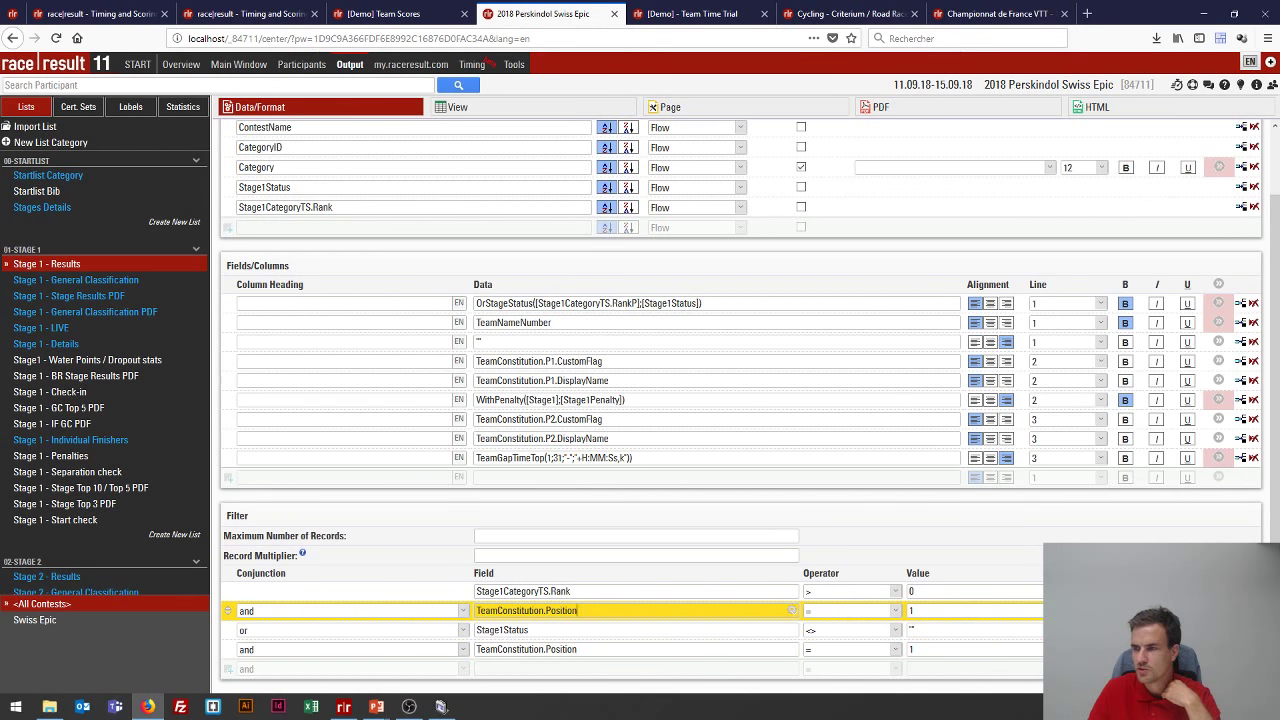
left_click(912, 610)
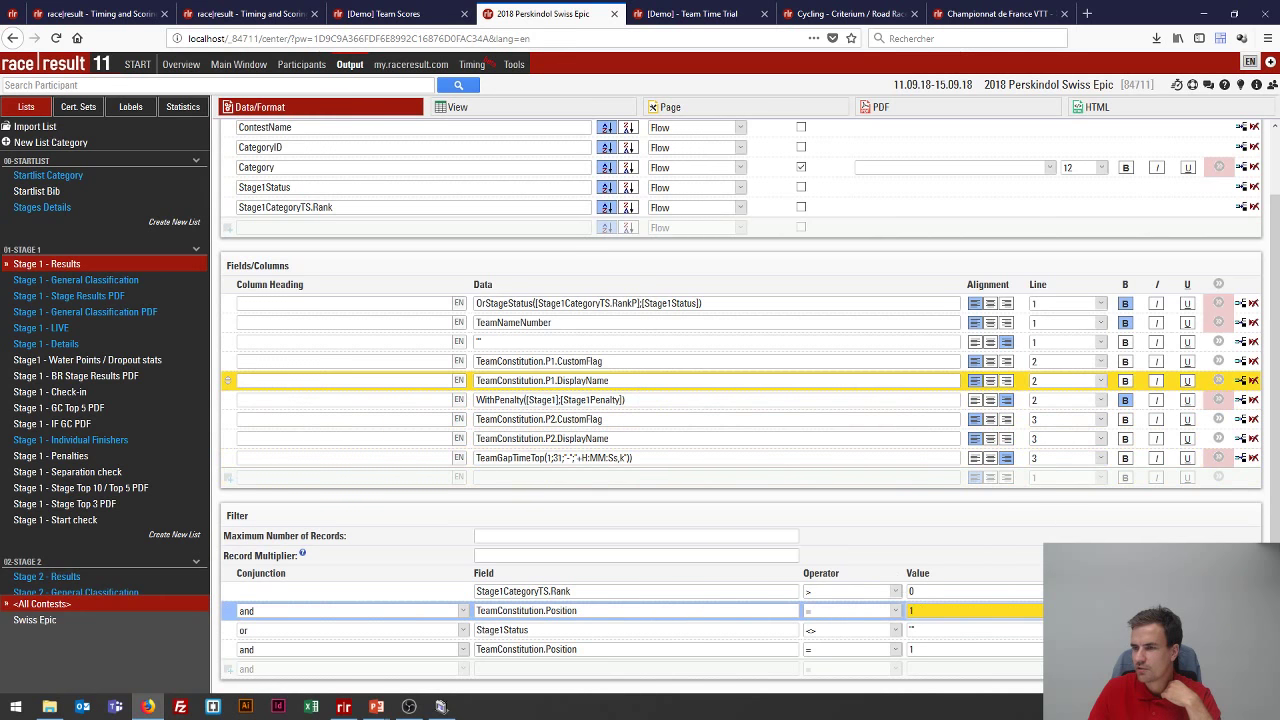
left_click(603, 361)
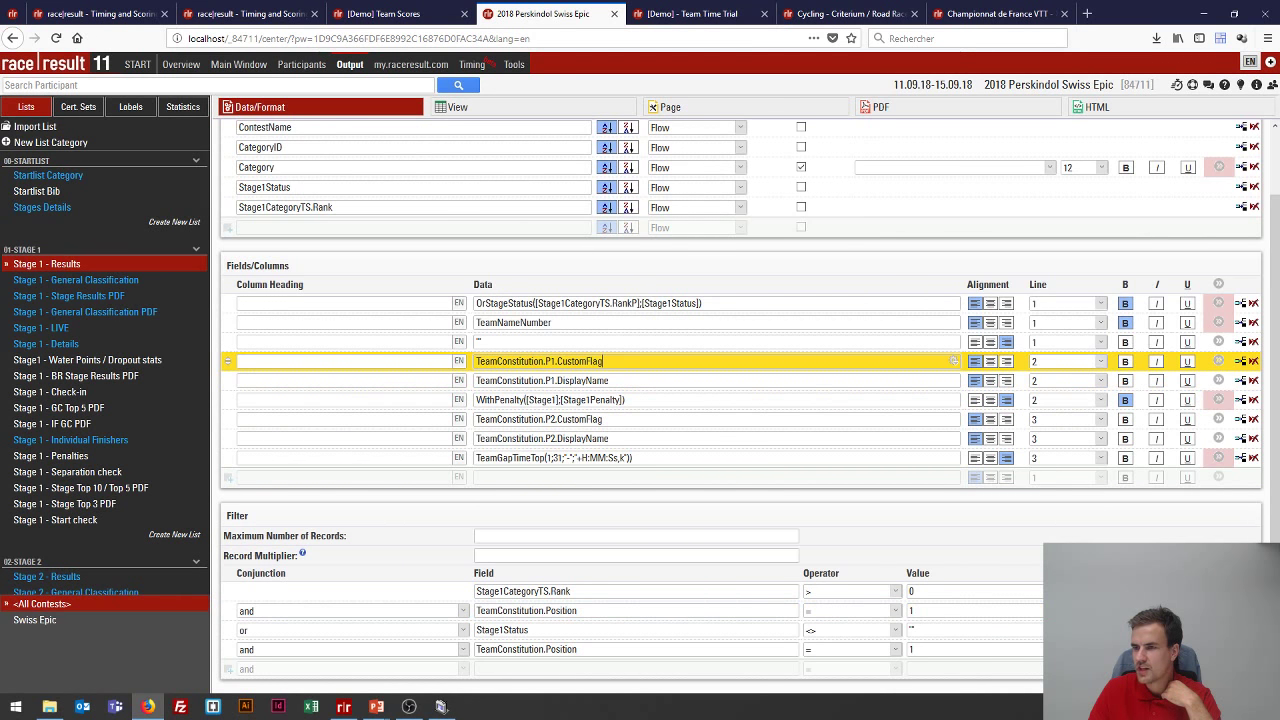
left_click_drag(603, 361, 538, 361)
left_click_drag(609, 380, 518, 381)
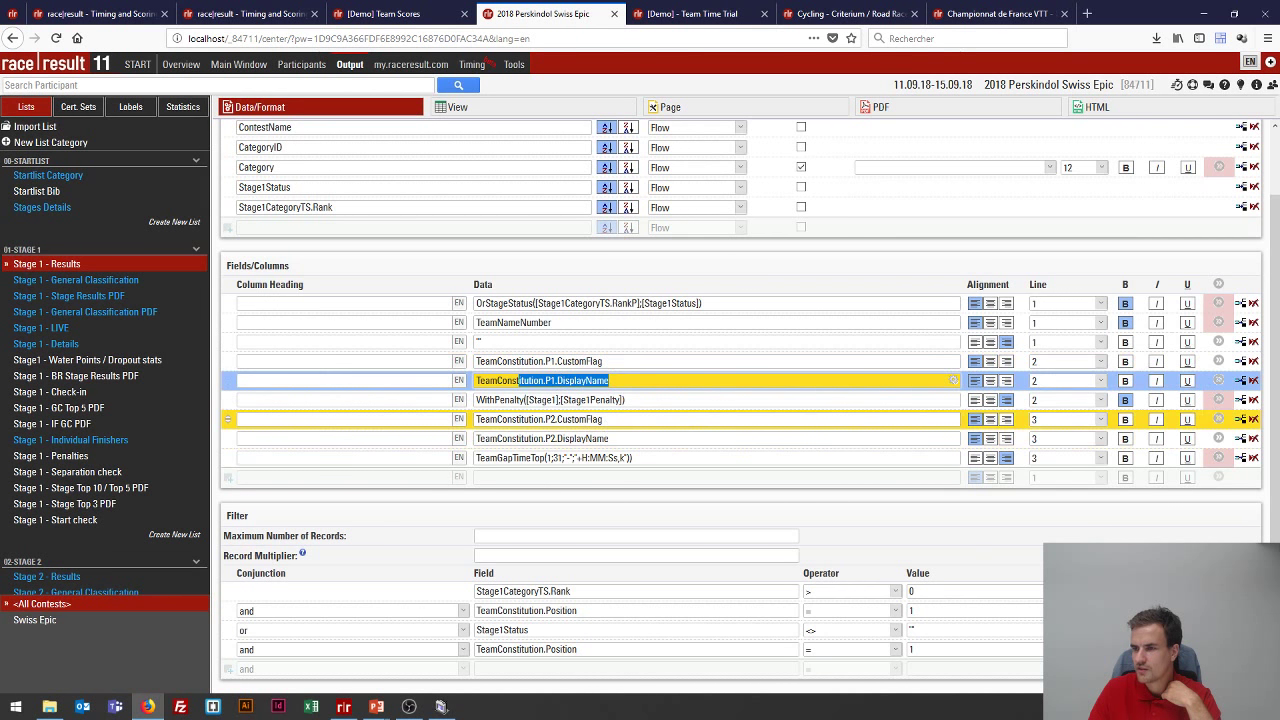
left_click_drag(603, 419, 544, 438)
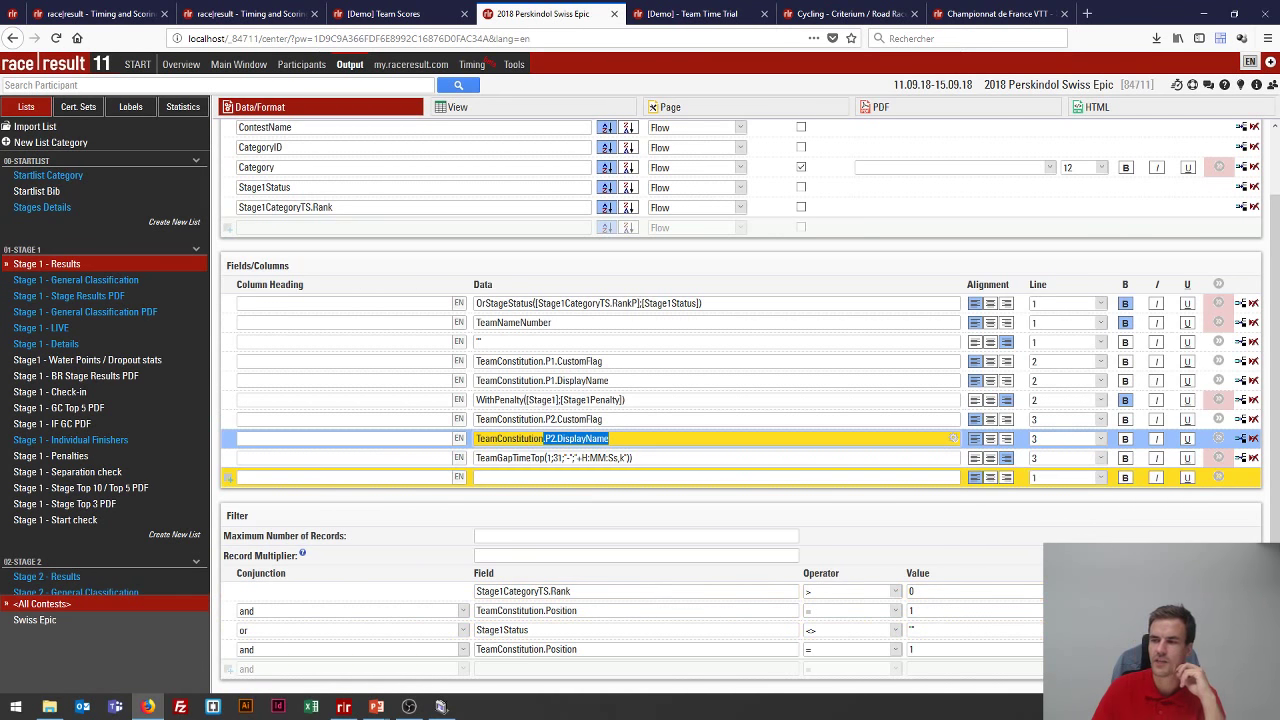
- Switch to the [Demo] - Team Time Trial event and open its team scores at TeamConstitution
left_click(232, 66)
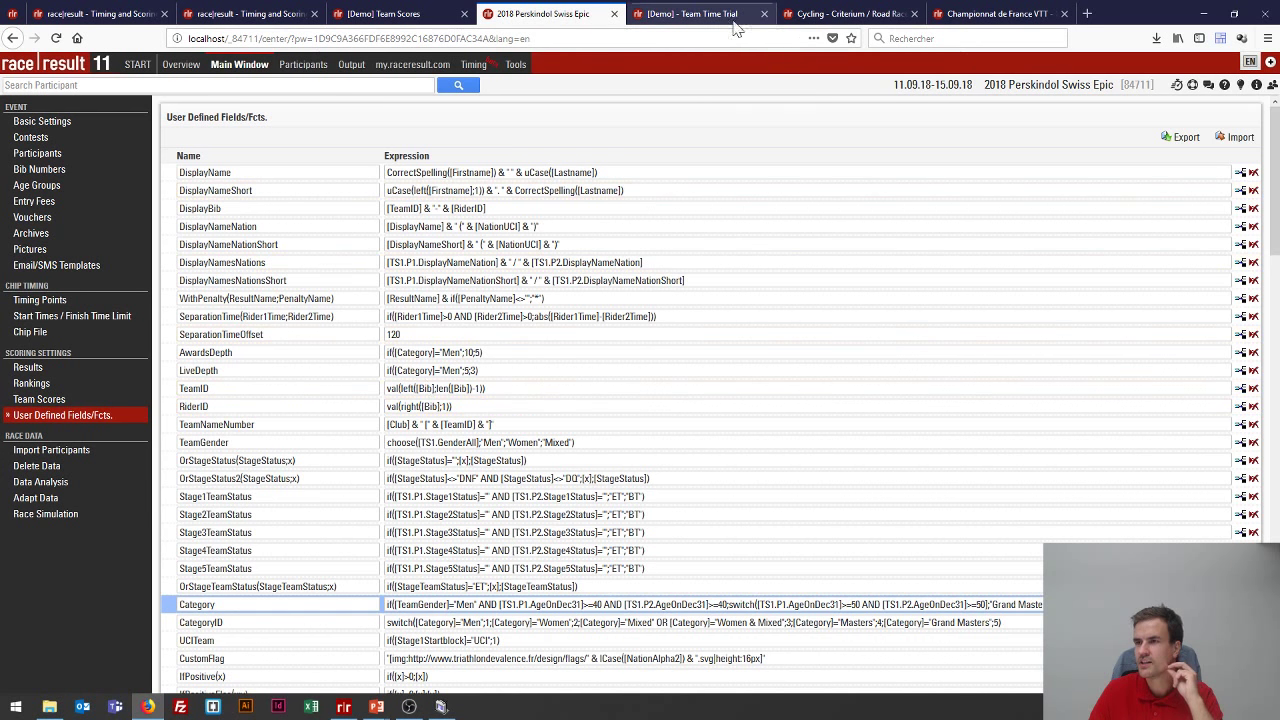
left_click(700, 14)
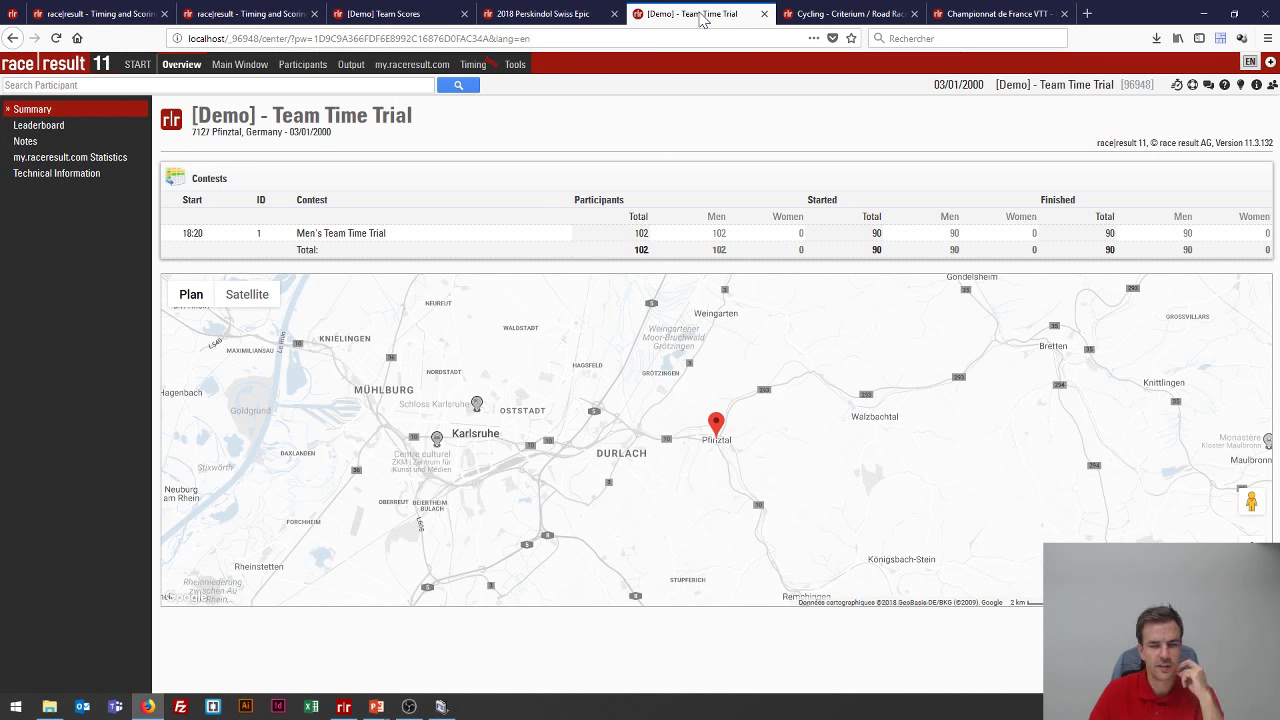
left_click(238, 65)
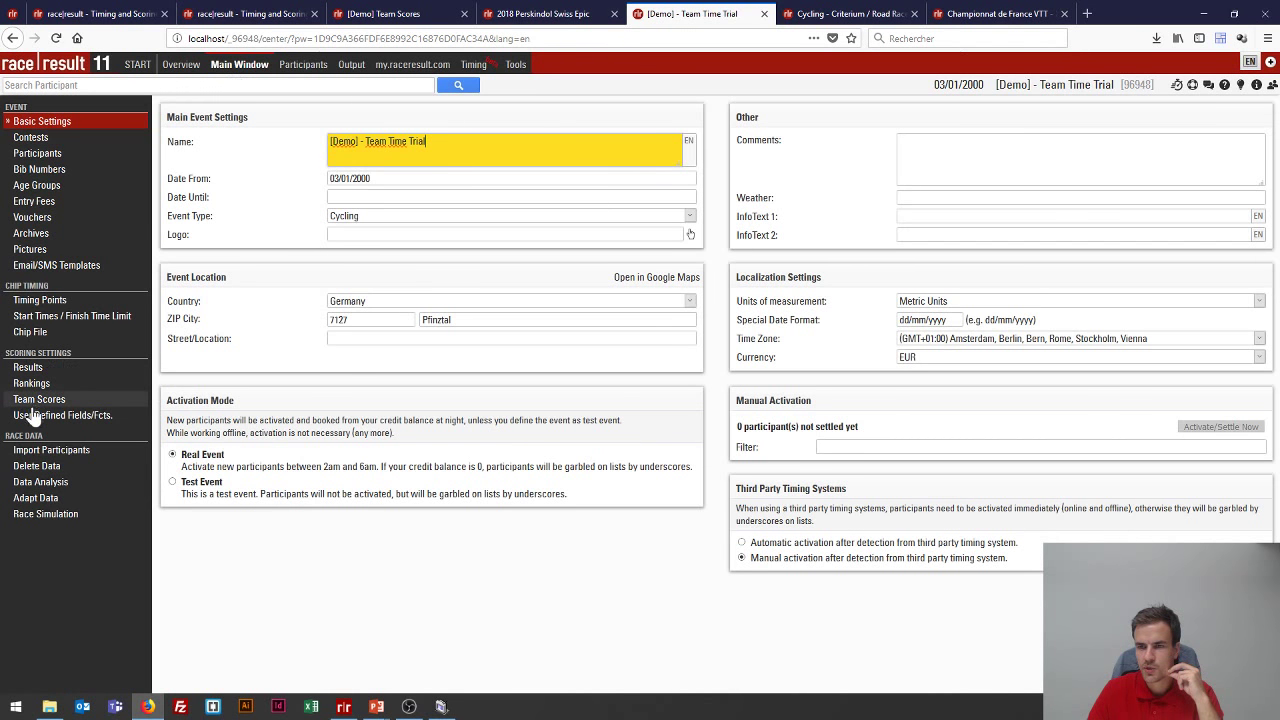
left_click(38, 399)
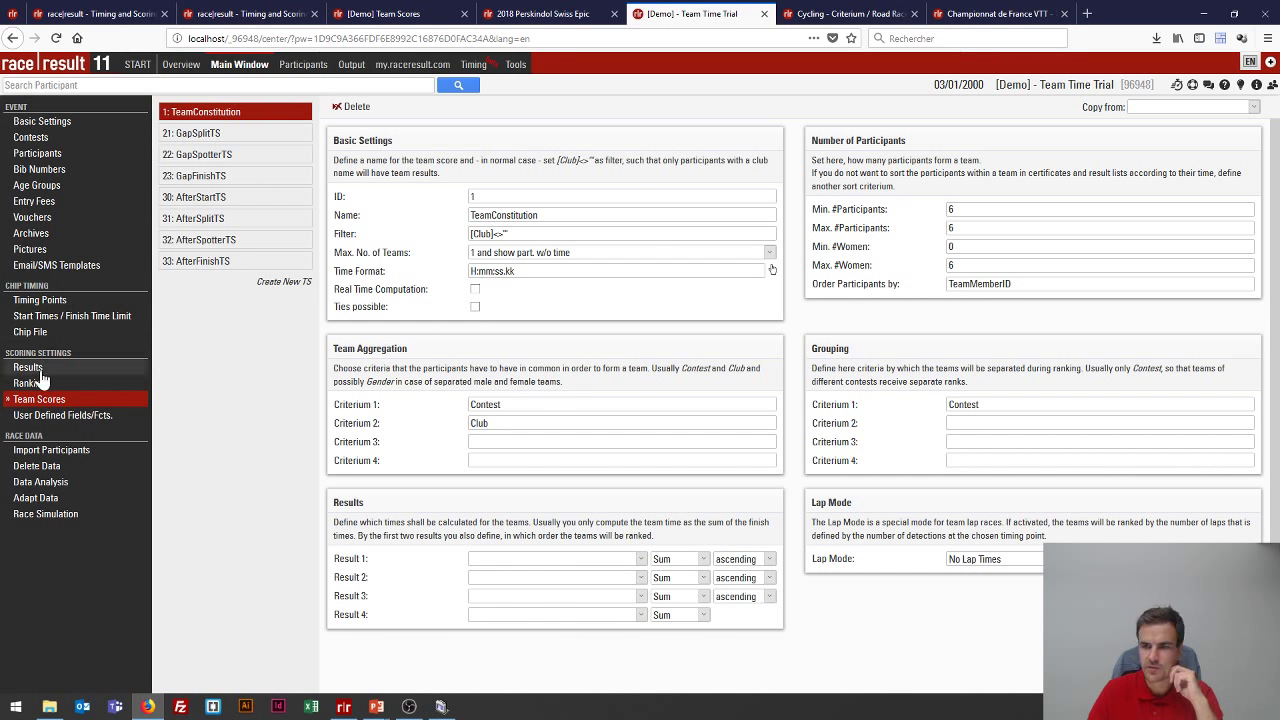
- Review the Team Time Trial event's SPLIT, SPOTTER and FINISH timing points
left_click(40, 301)
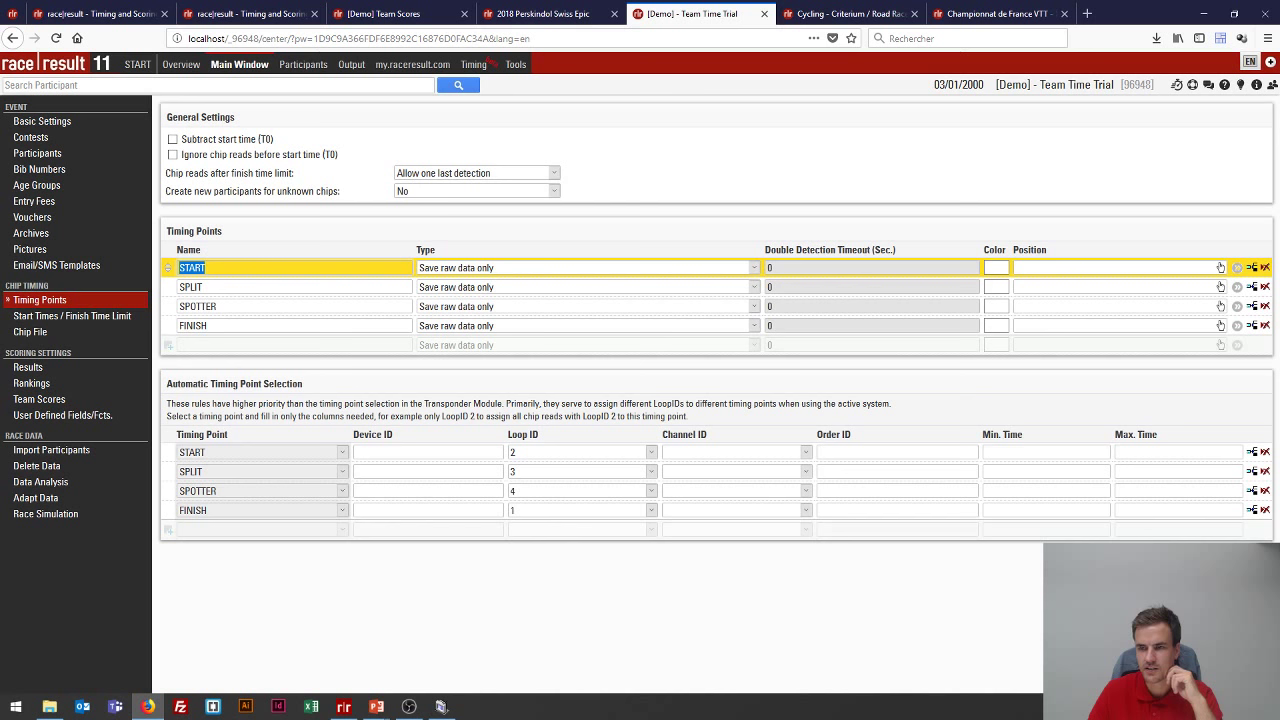
left_click(204, 287)
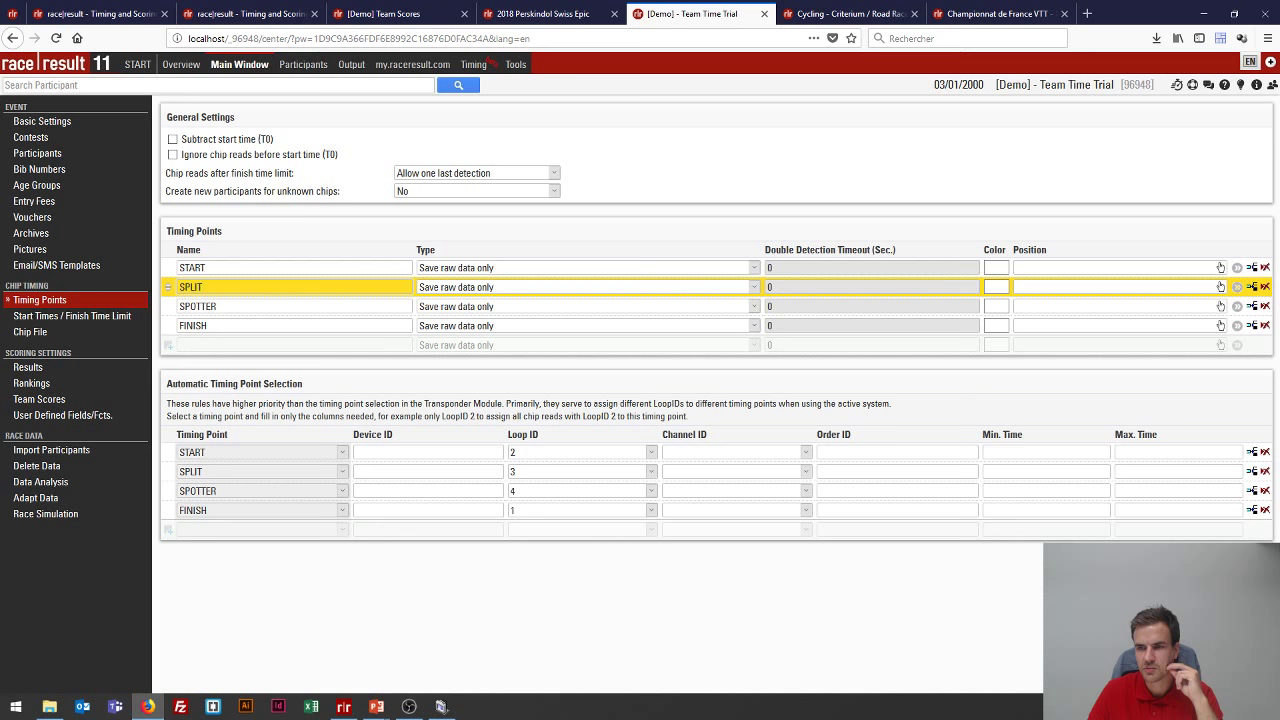
left_click(197, 306)
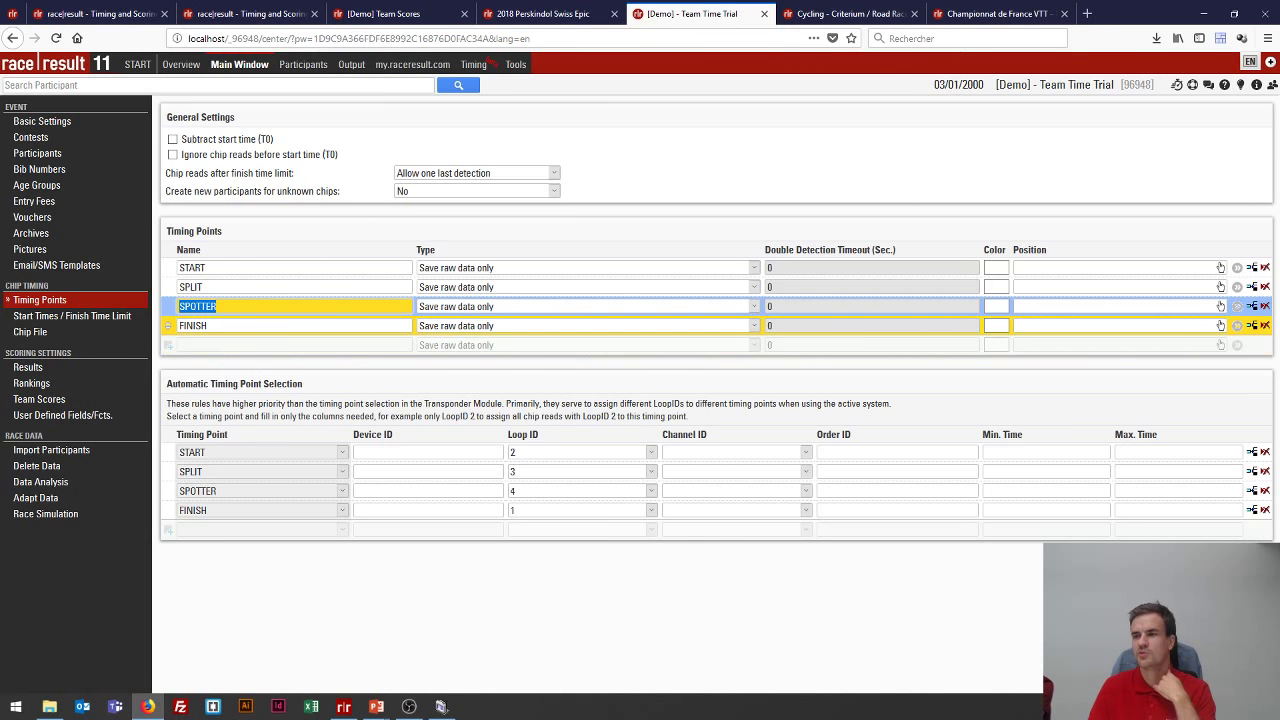
left_click(193, 325)
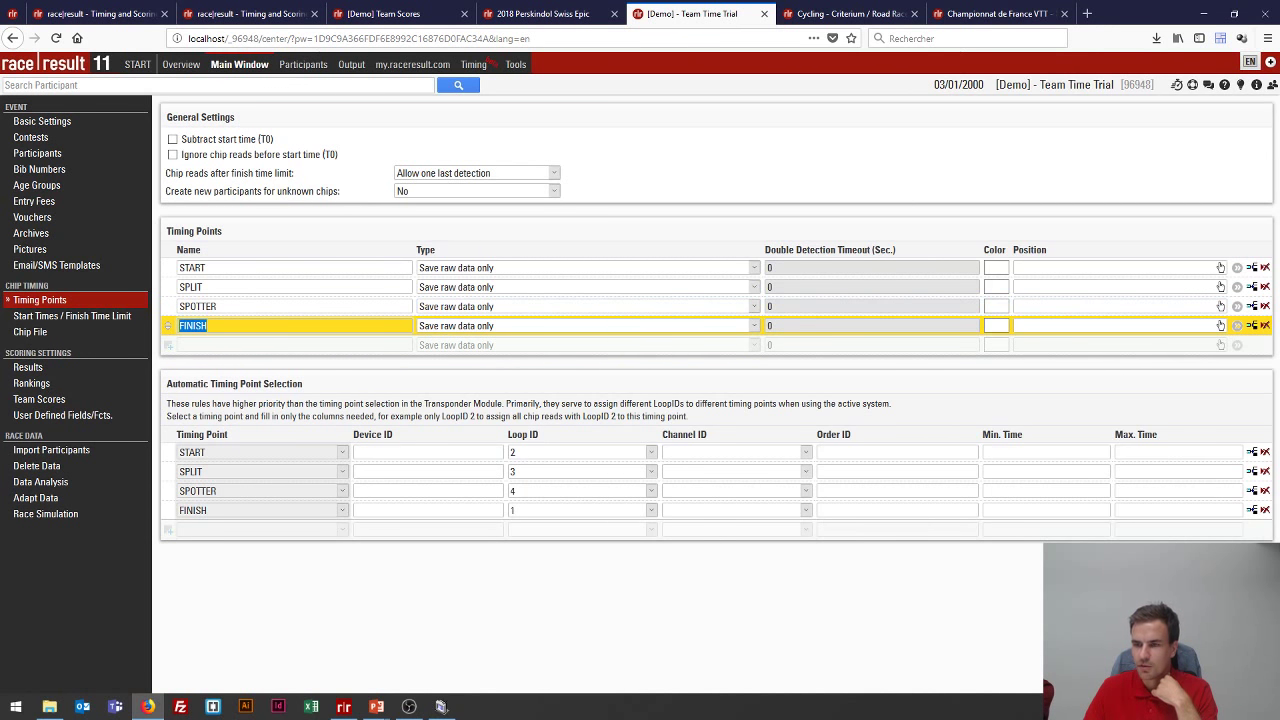
- Open the Team Time Trial event's results and examine the TeamAssignedStart, timing point and AfterStart results
left_click(23, 368)
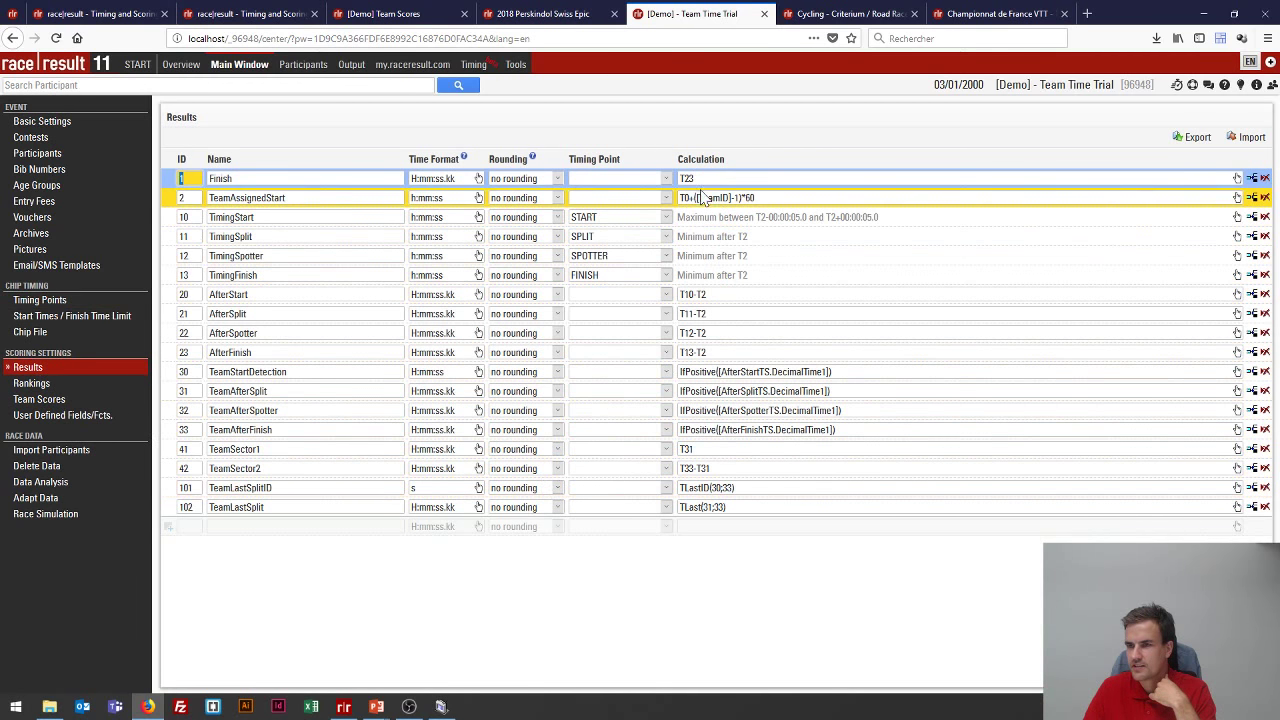
left_click(314, 236)
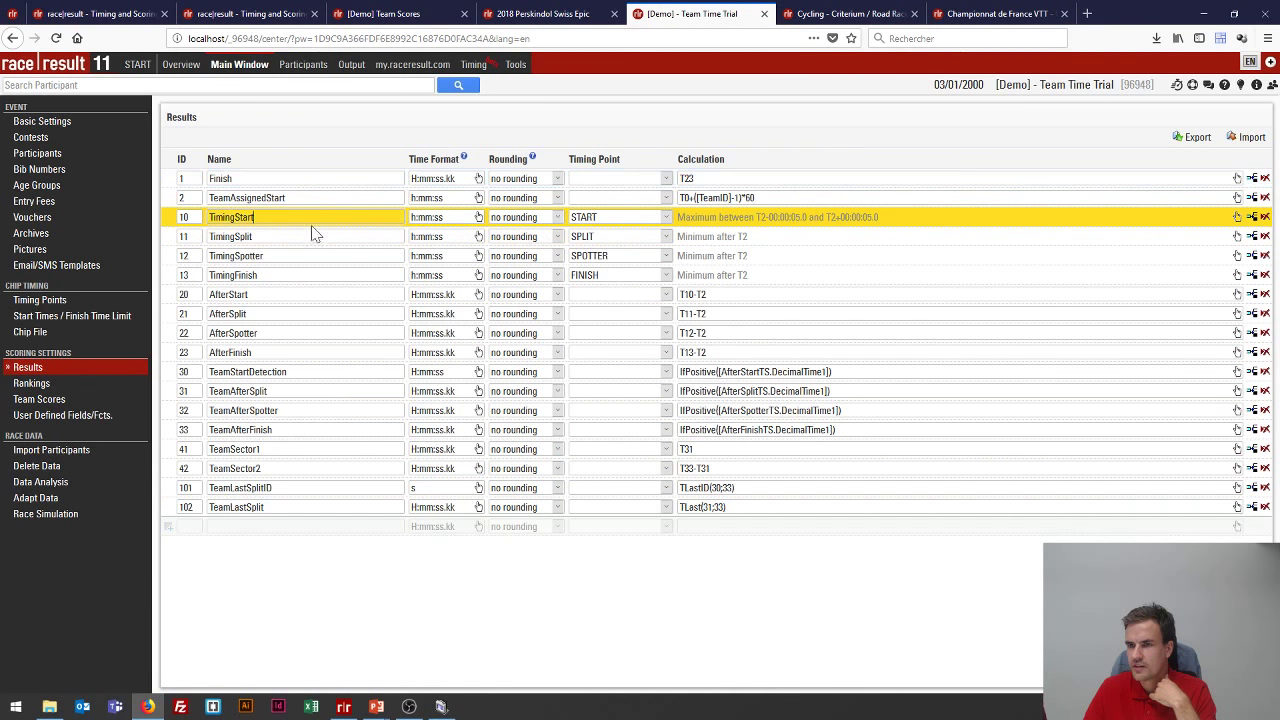
left_click(307, 256)
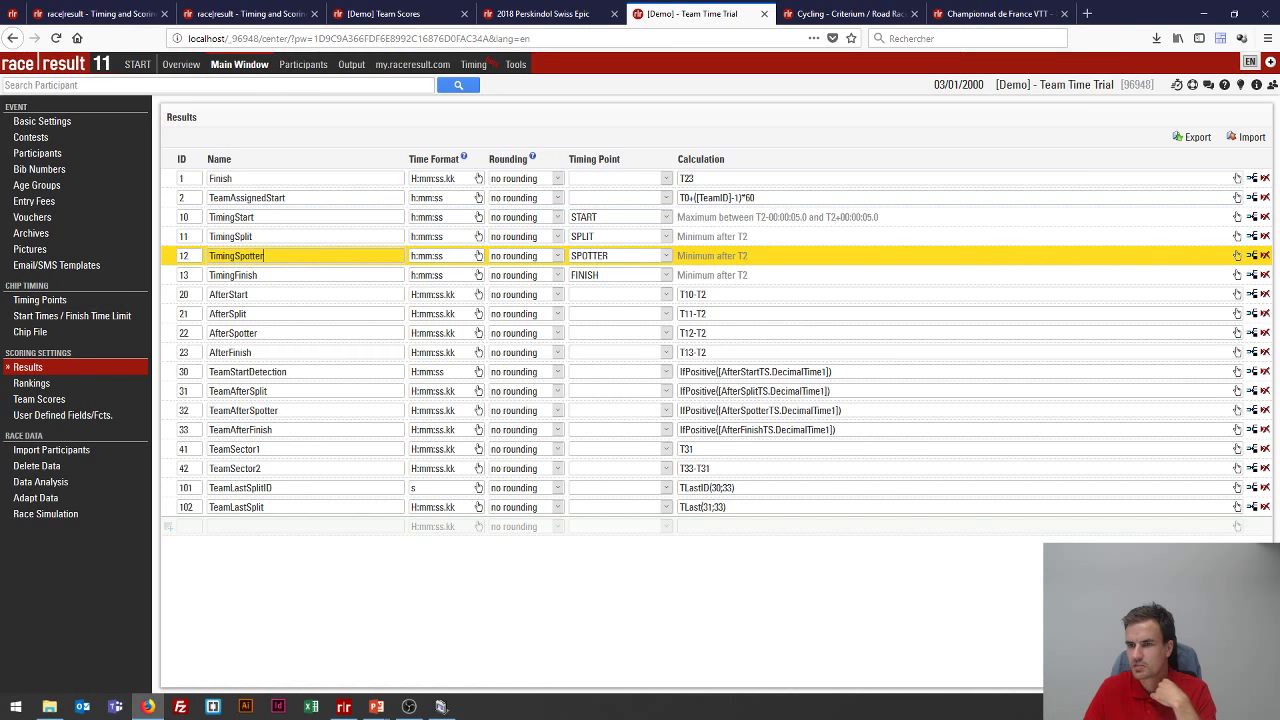
left_click(307, 275)
left_click(307, 294)
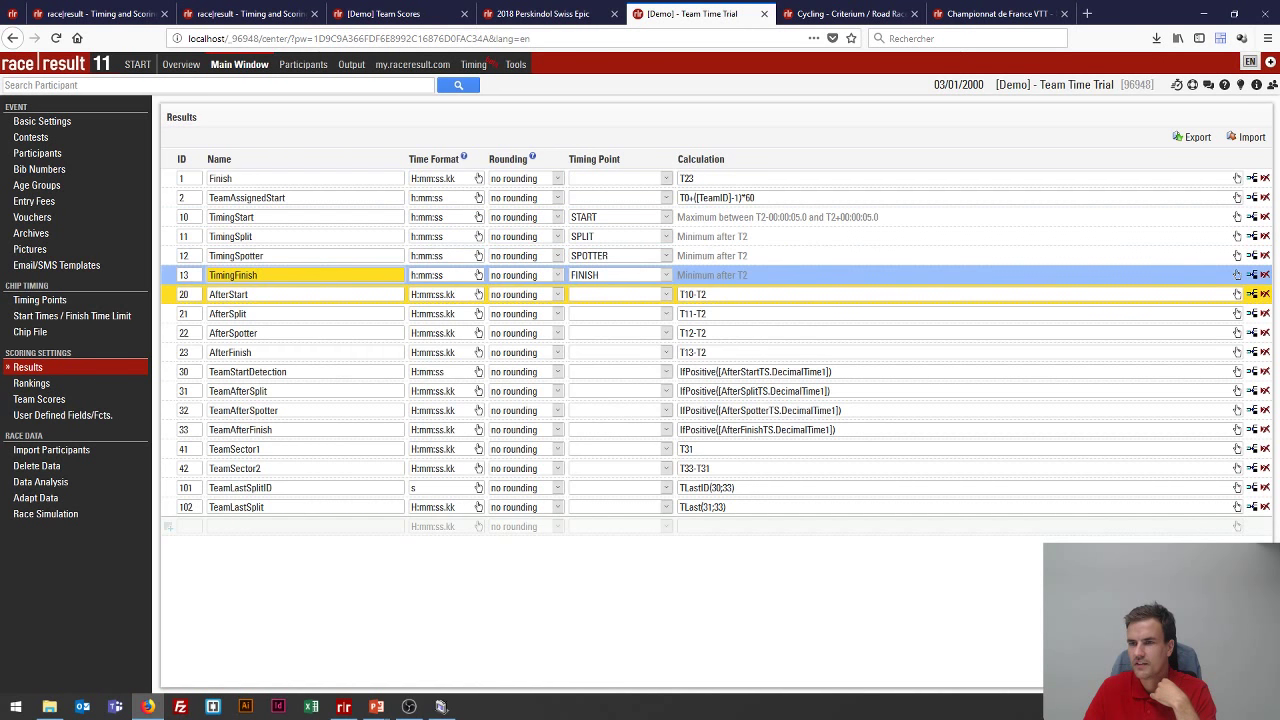
left_click_drag(290, 198, 208, 198)
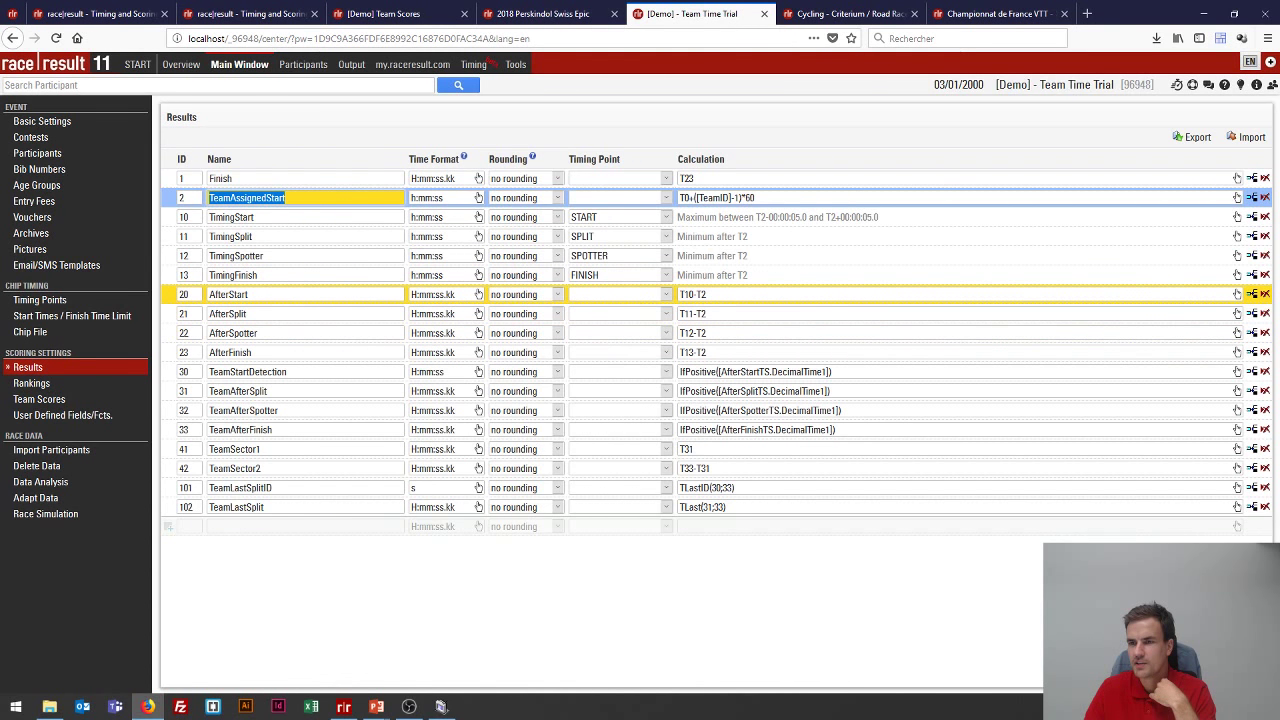
left_click(247, 294)
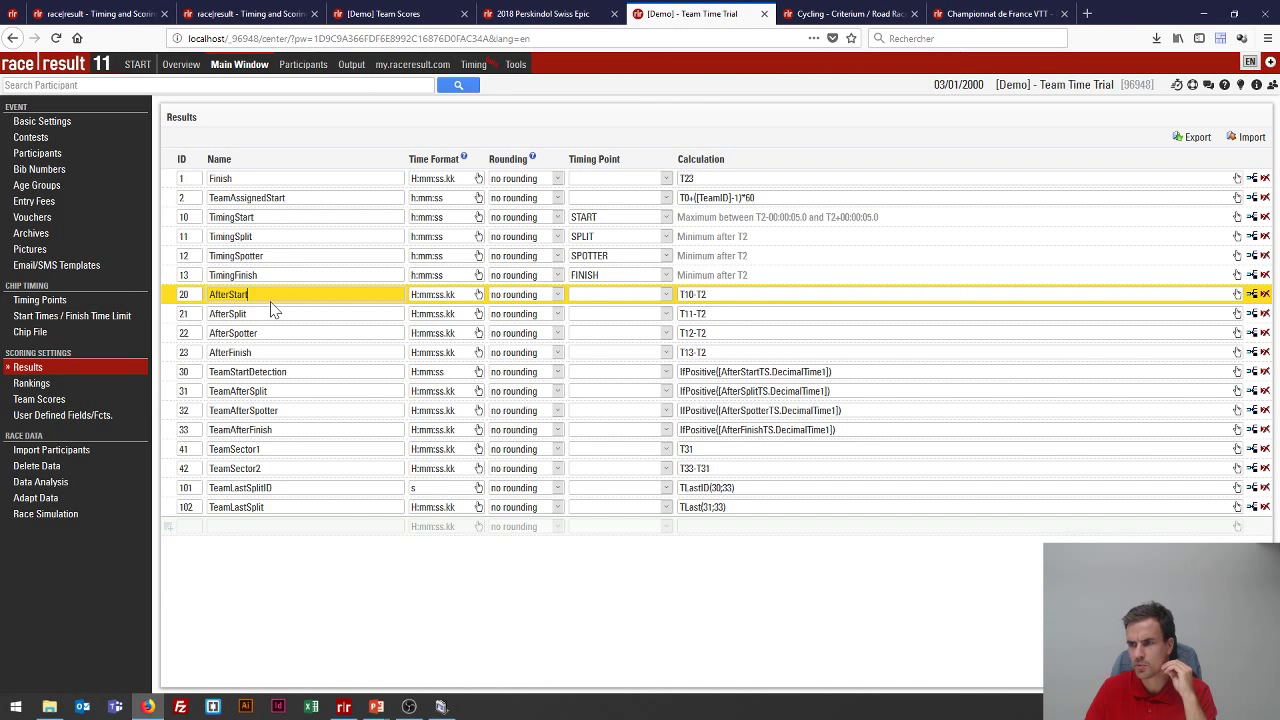
- Open the team scores and examine AfterStartTS, AfterSplitTS, AfterSpotterTS and AfterFinishTS, including AfterStartTS's minimum and maximum number of participants
left_click(55, 400)
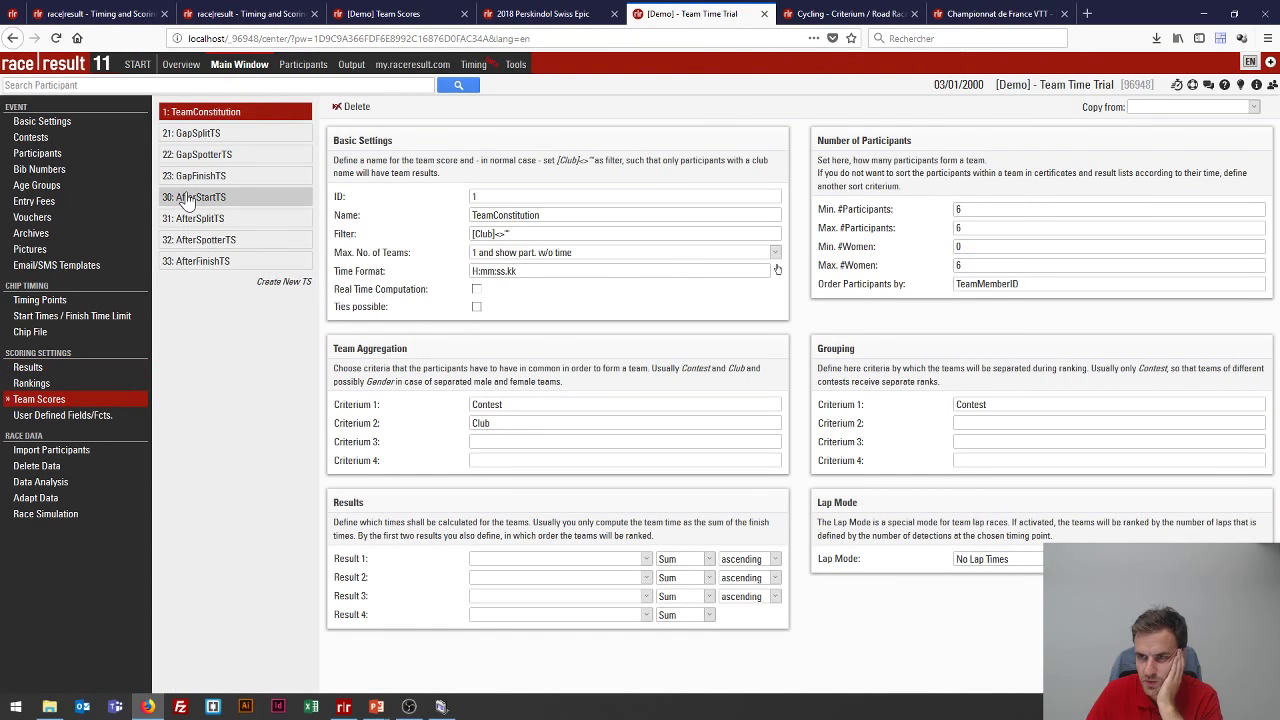
left_click(185, 198)
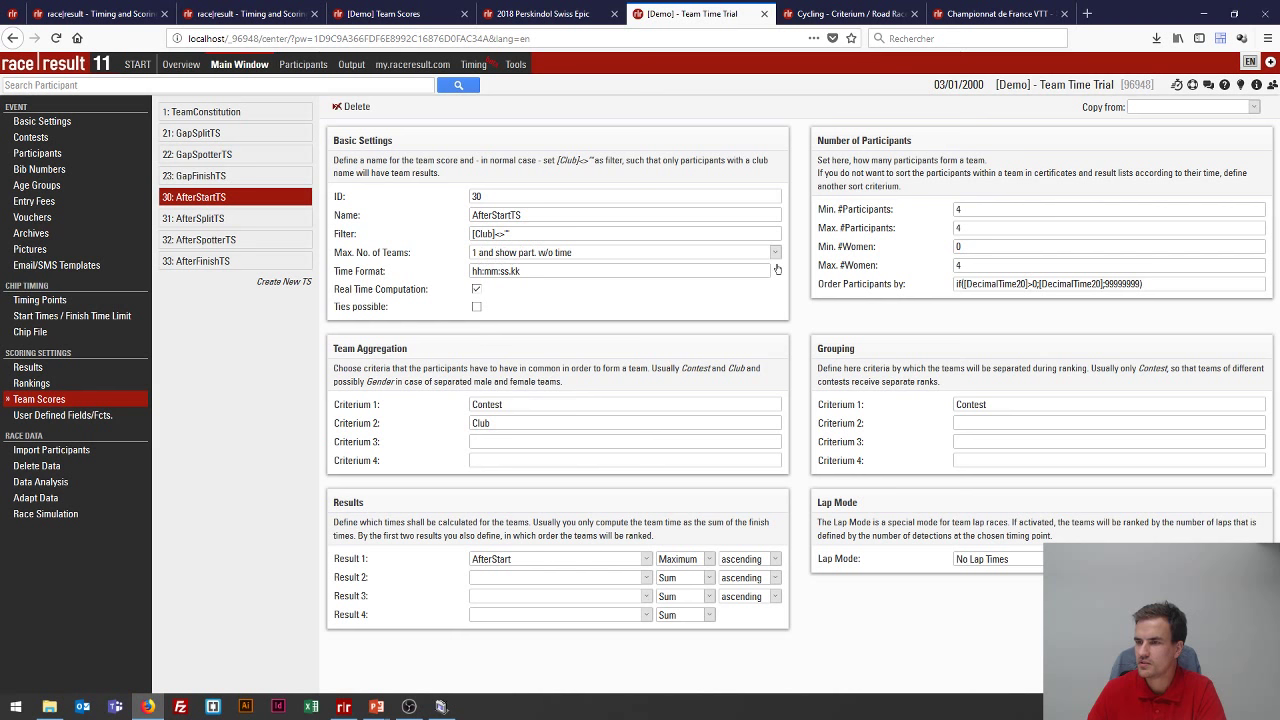
left_click(992, 209)
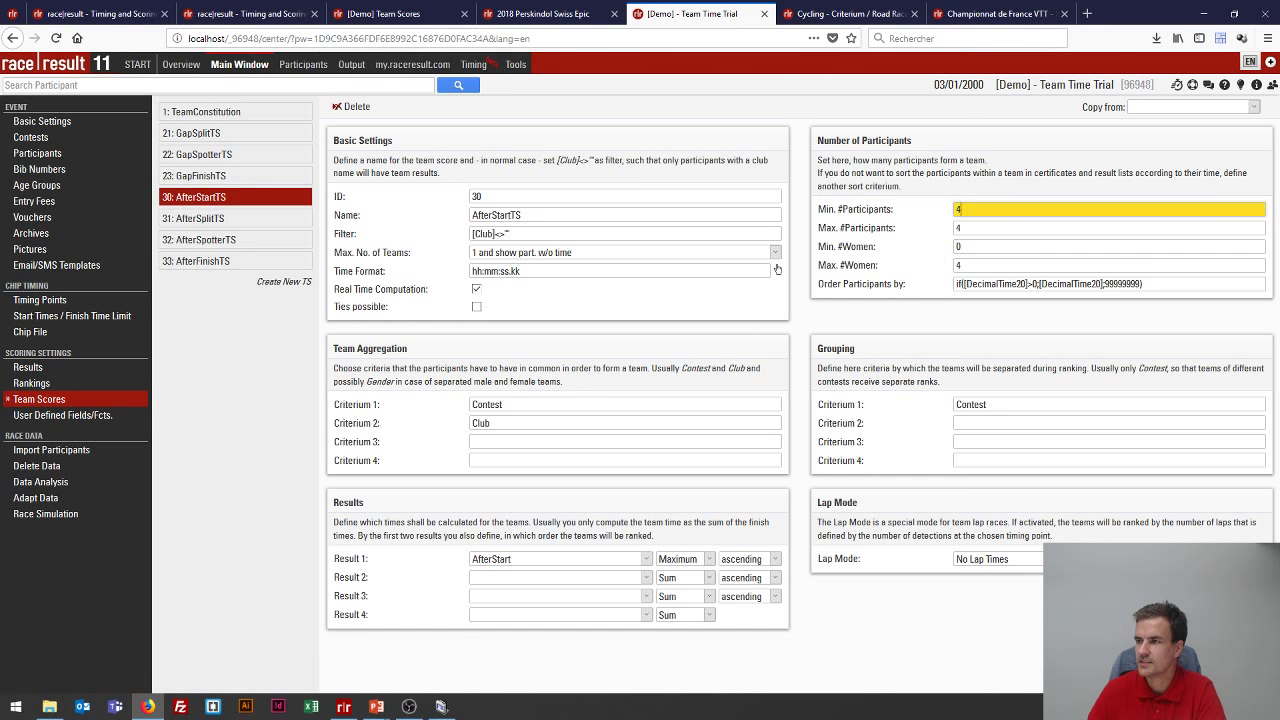
key("Tab")
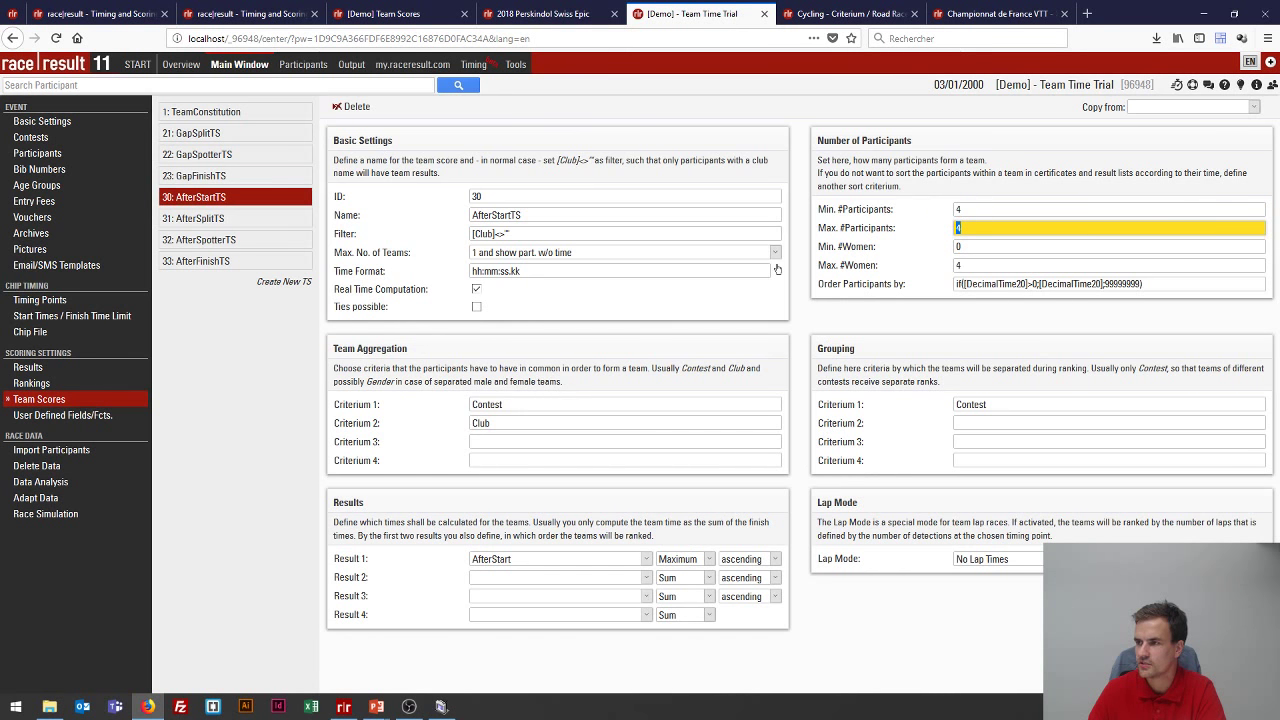
left_click(217, 226)
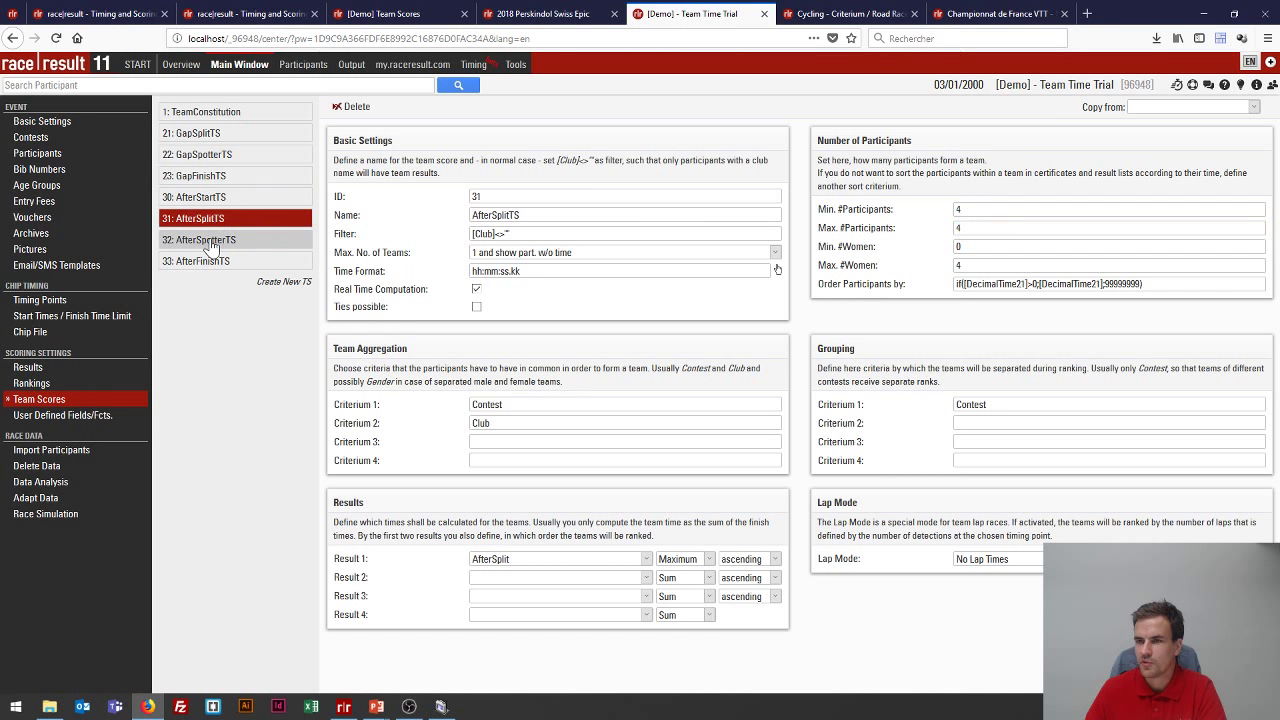
left_click(211, 244)
left_click(211, 263)
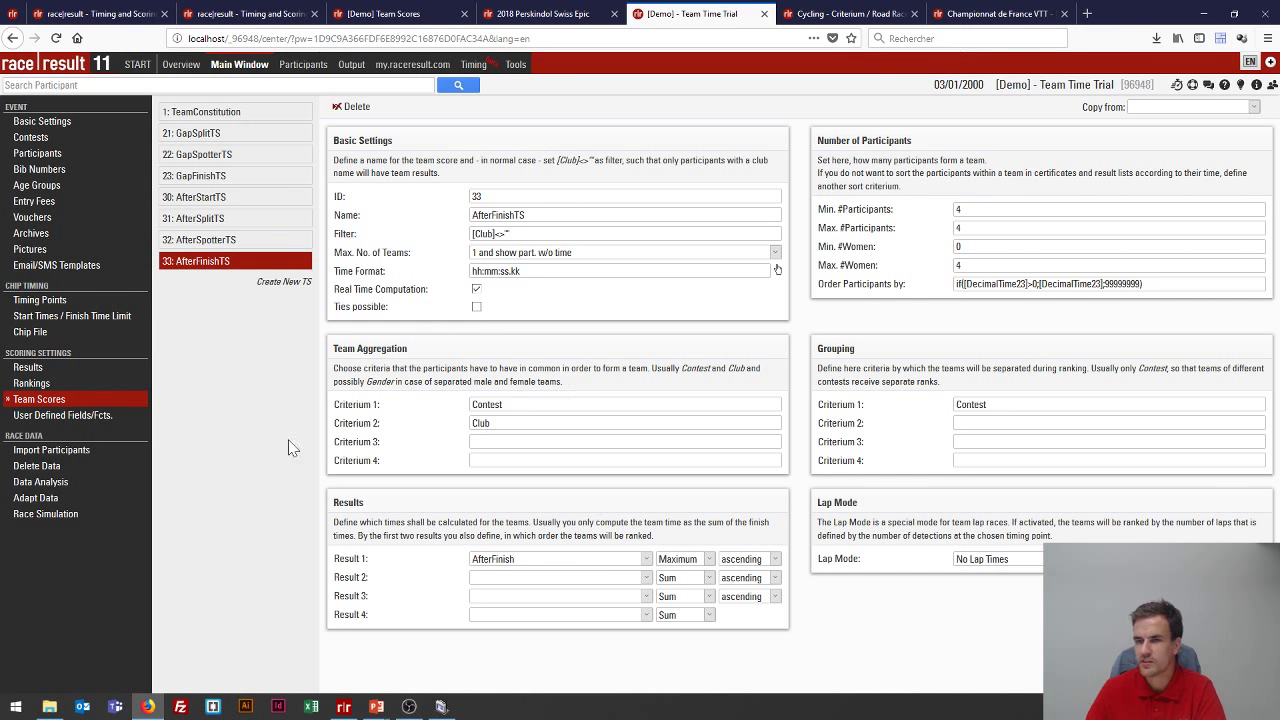
- Return to the results definitions and examine TeamStartDetection, TeamAfterSplit, TeamAfterSpotter, TeamAfterFinish and TeamSector1
left_click(46, 367)
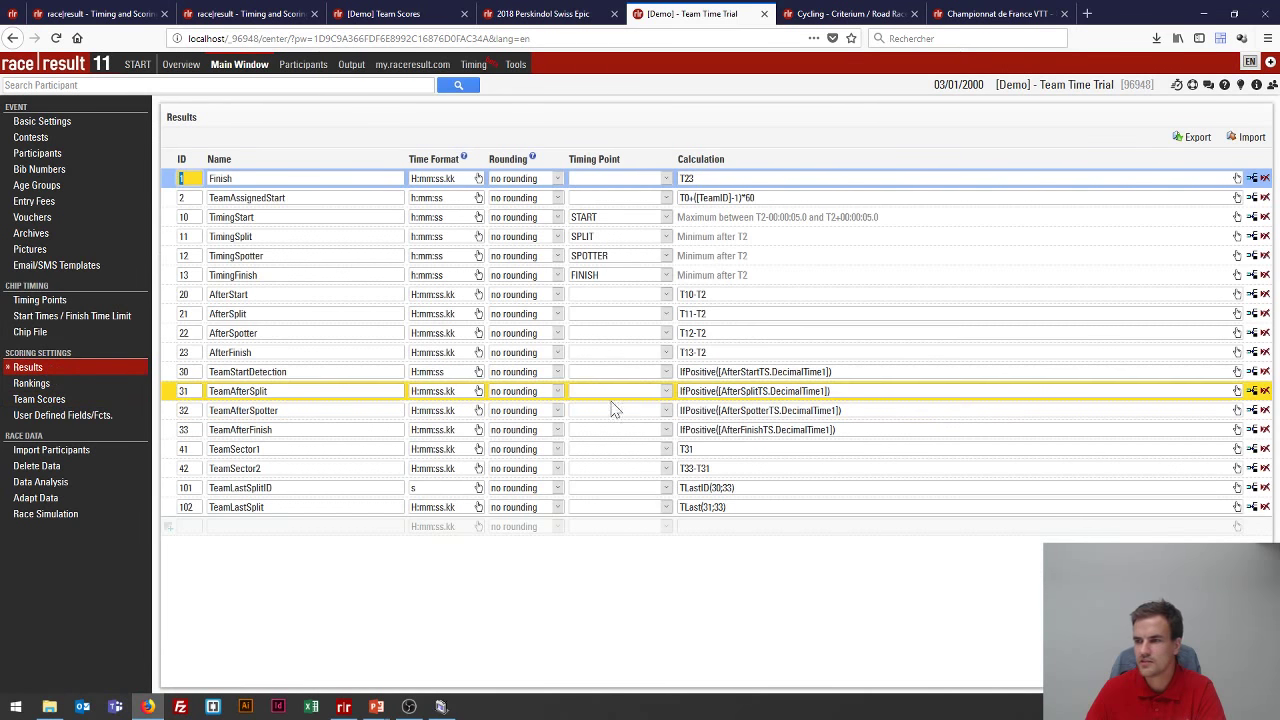
left_click(290, 371)
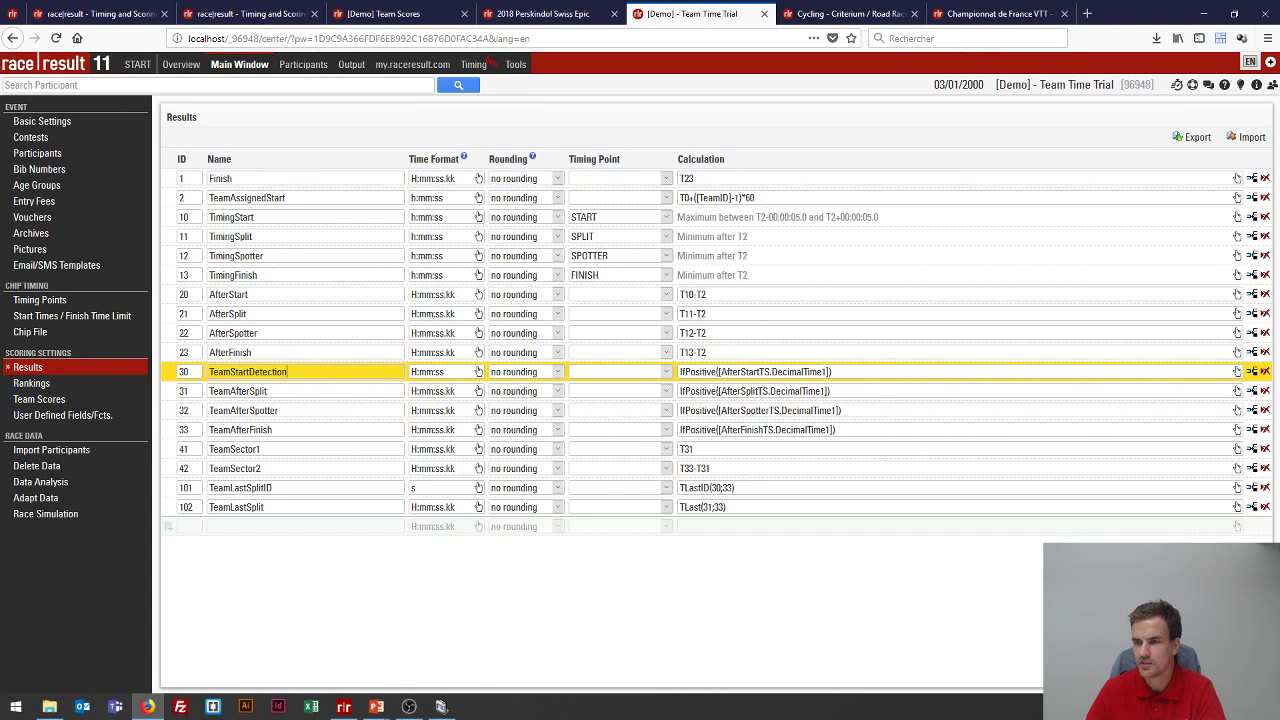
key("Down")
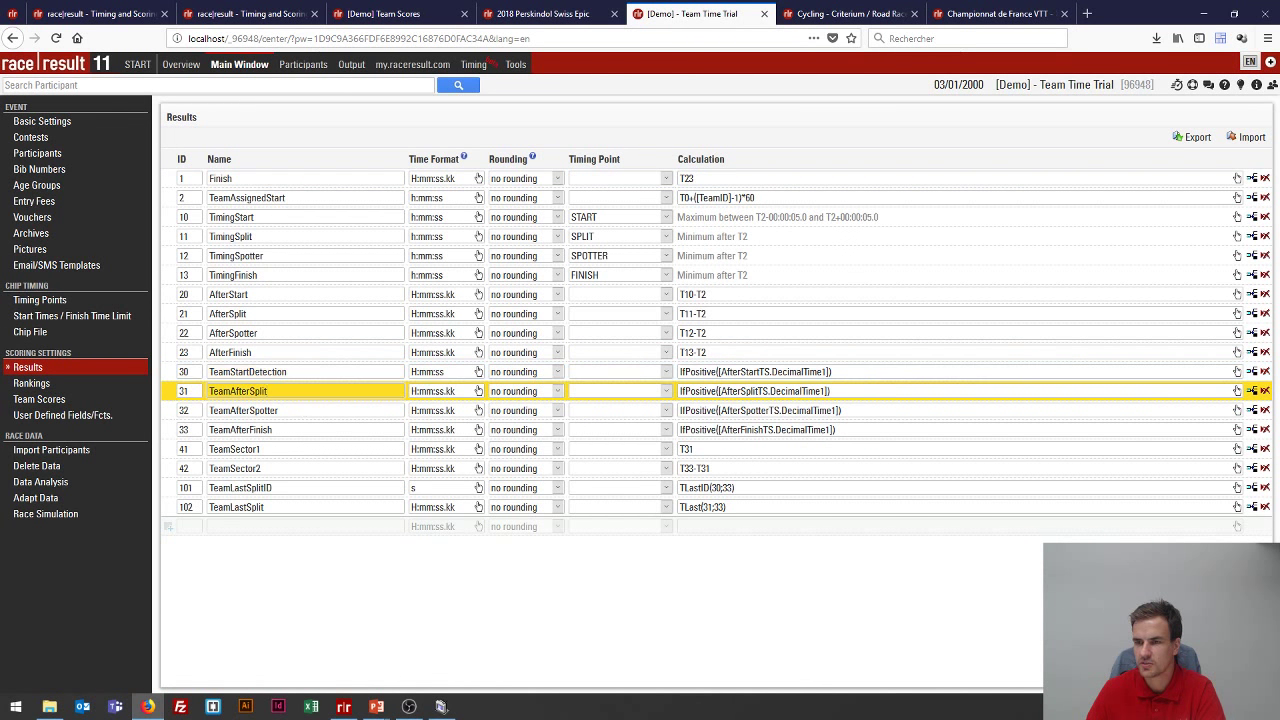
key("Down")
key("Down")
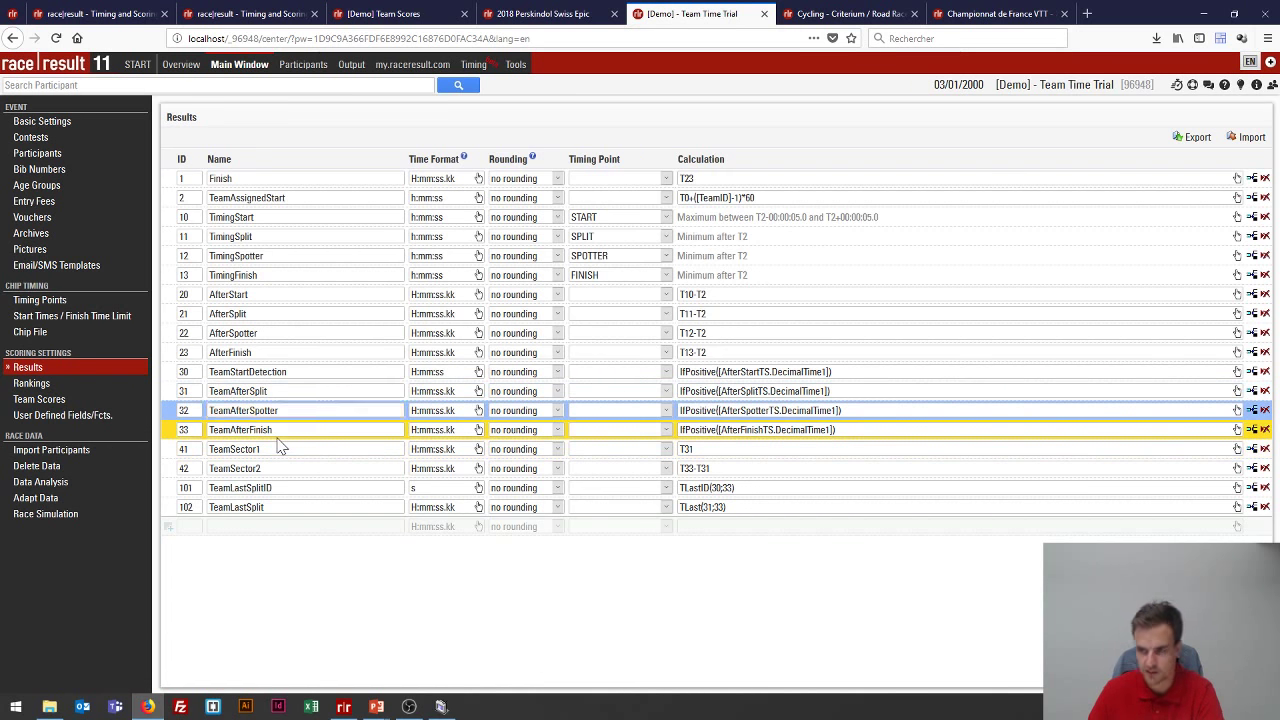
key("Down")
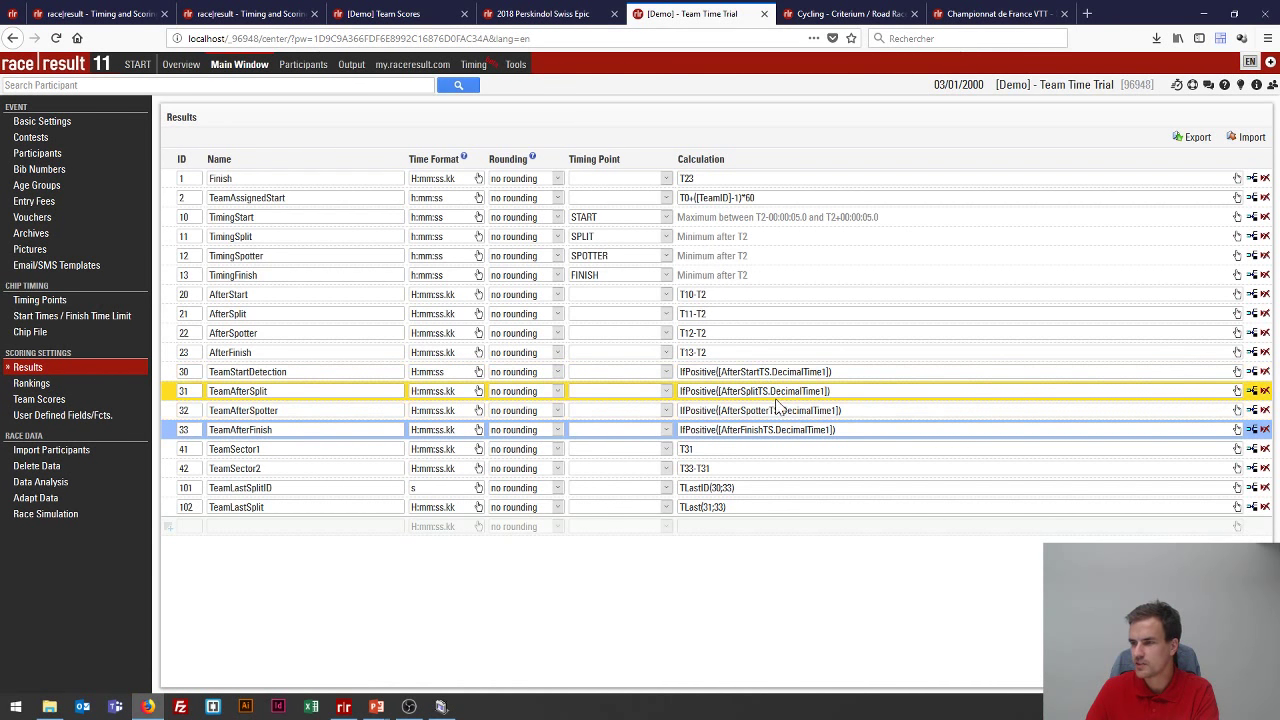
key("Down")
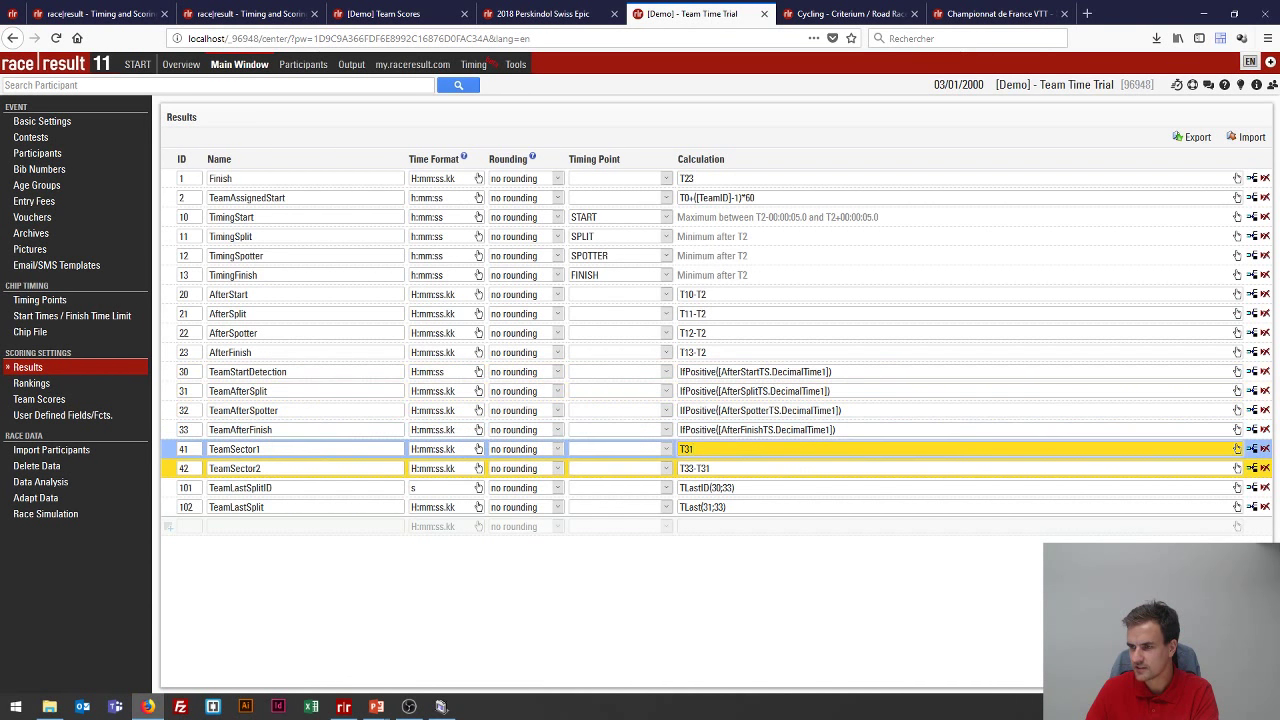
- Examine the calculations of the TeamSector2, TeamLastSplitID and TeamLastSplit results
left_click(711, 468)
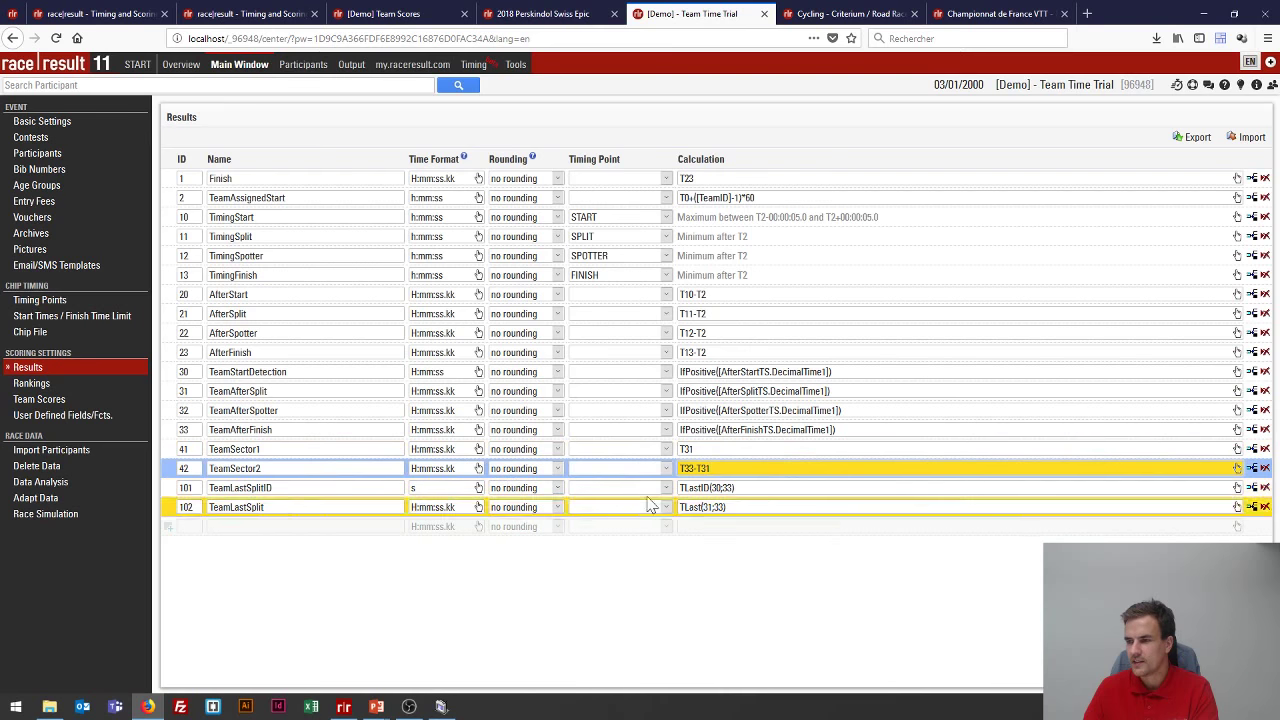
left_click_drag(735, 488, 680, 488)
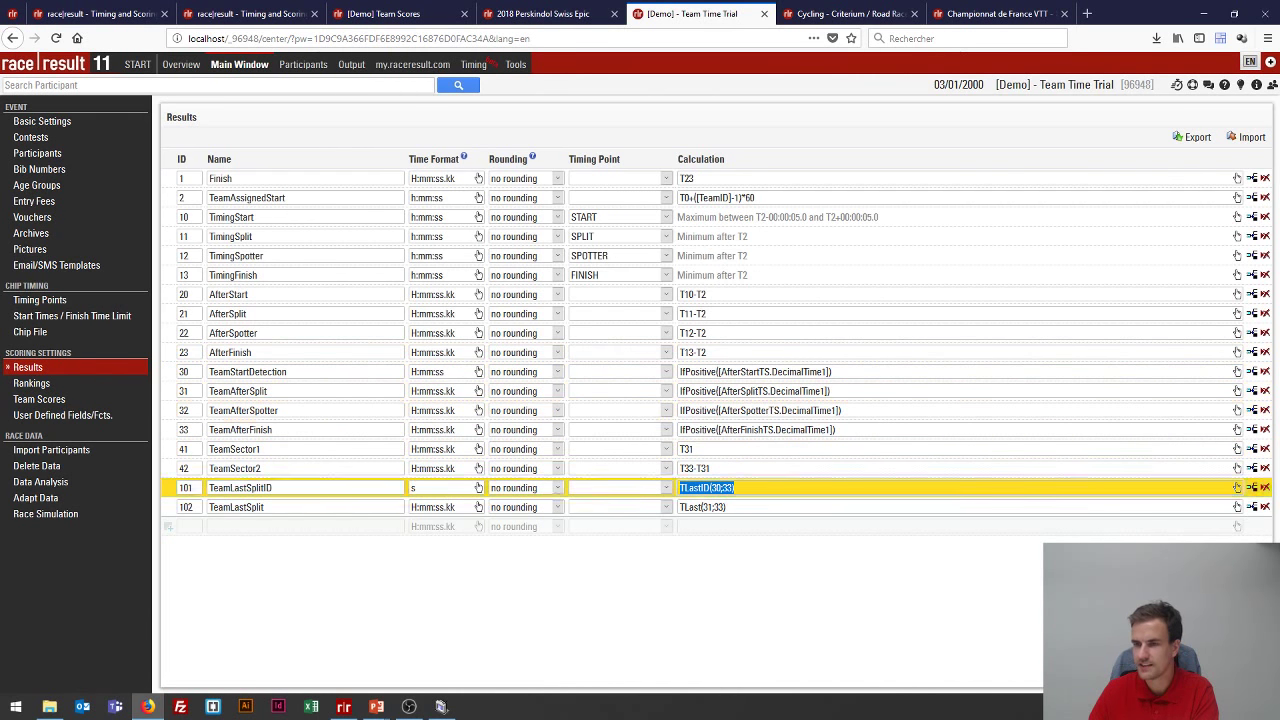
left_click(720, 507)
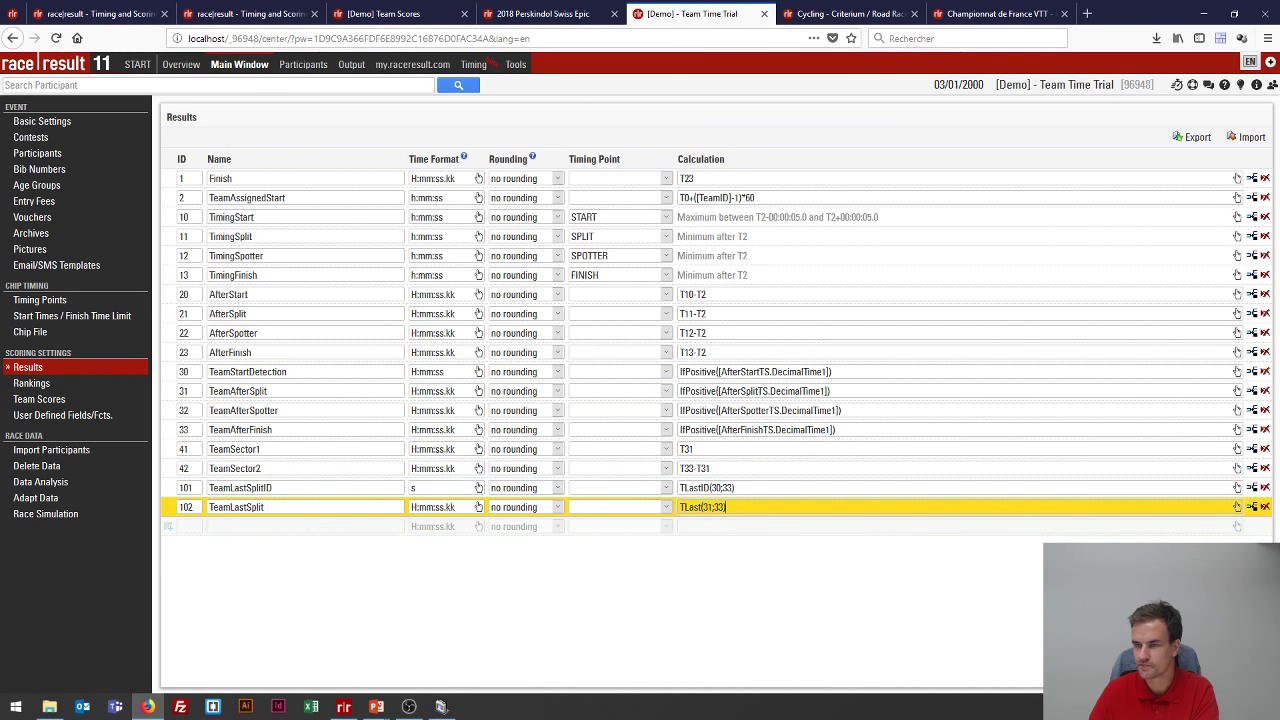
- Open the Startlist - All riders output list, examine its team grouping expression with TeamAssignedStart, and view its PDF
left_click(350, 64)
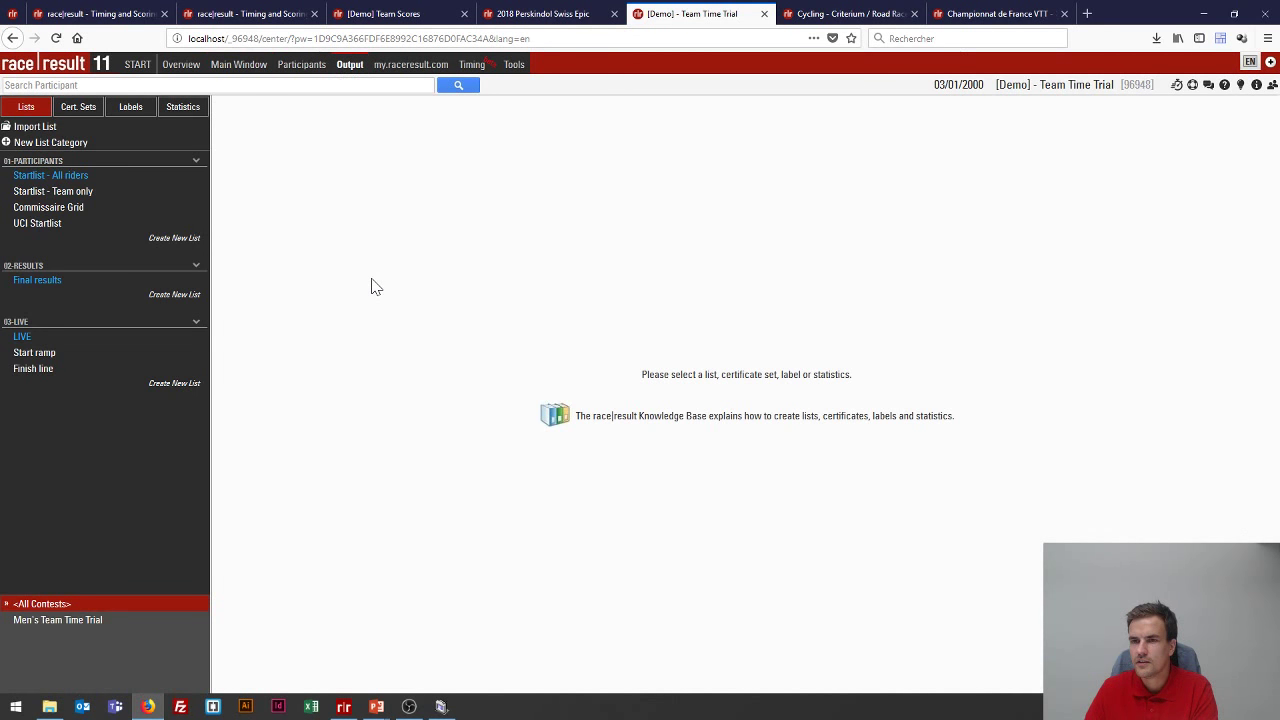
left_click(50, 178)
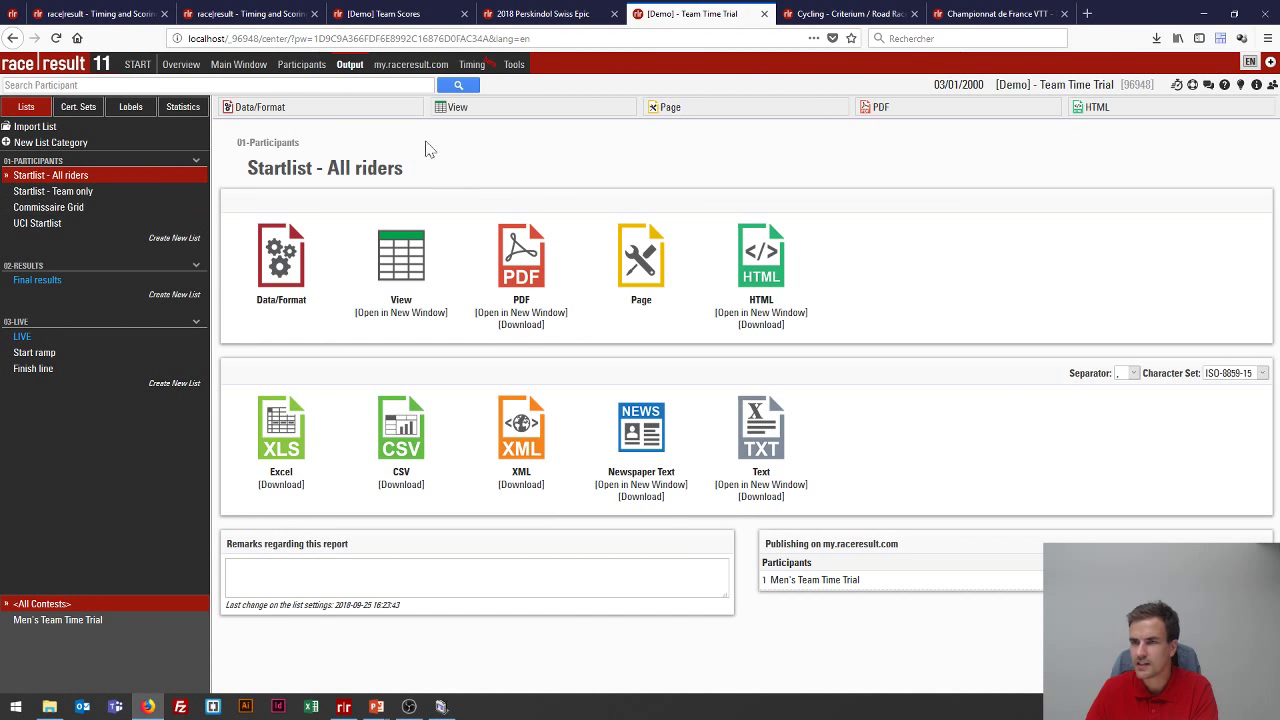
left_click(268, 110)
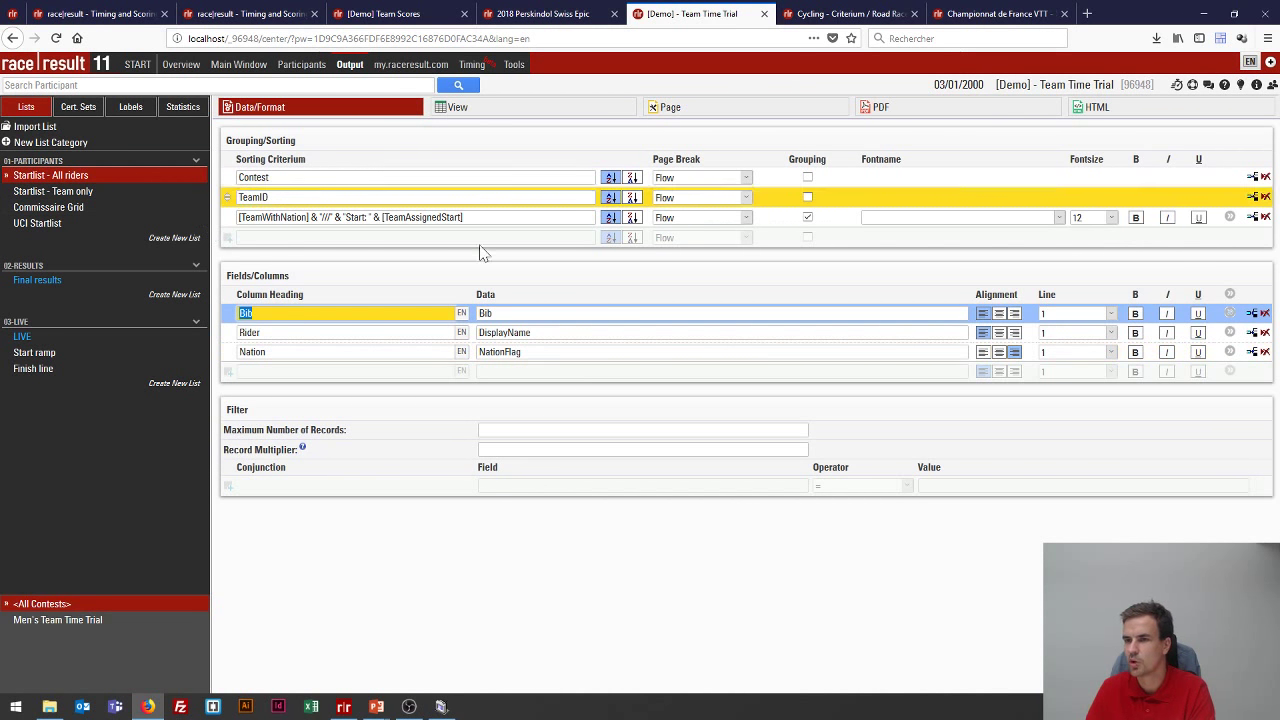
left_click(448, 217)
left_click(706, 110)
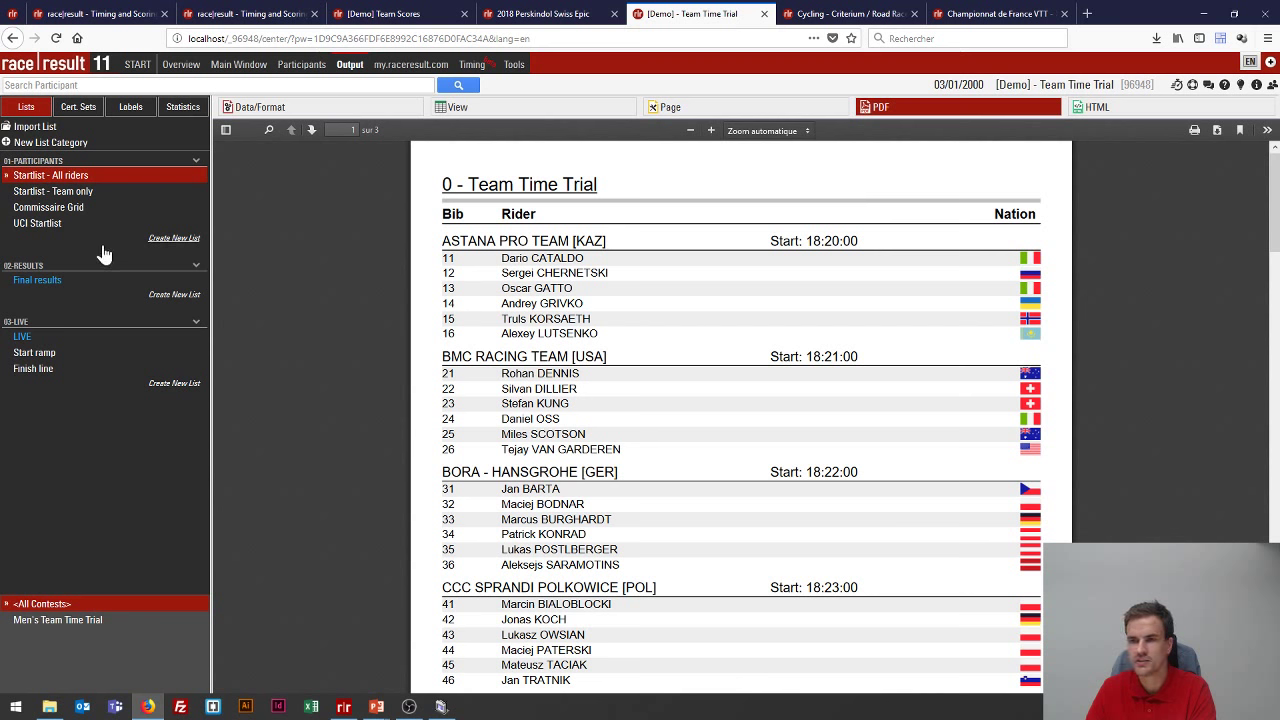
- Review the PDF outputs of the Startlist - Team only, Commissaire Grid and UCI Startlist lists
left_click(68, 194)
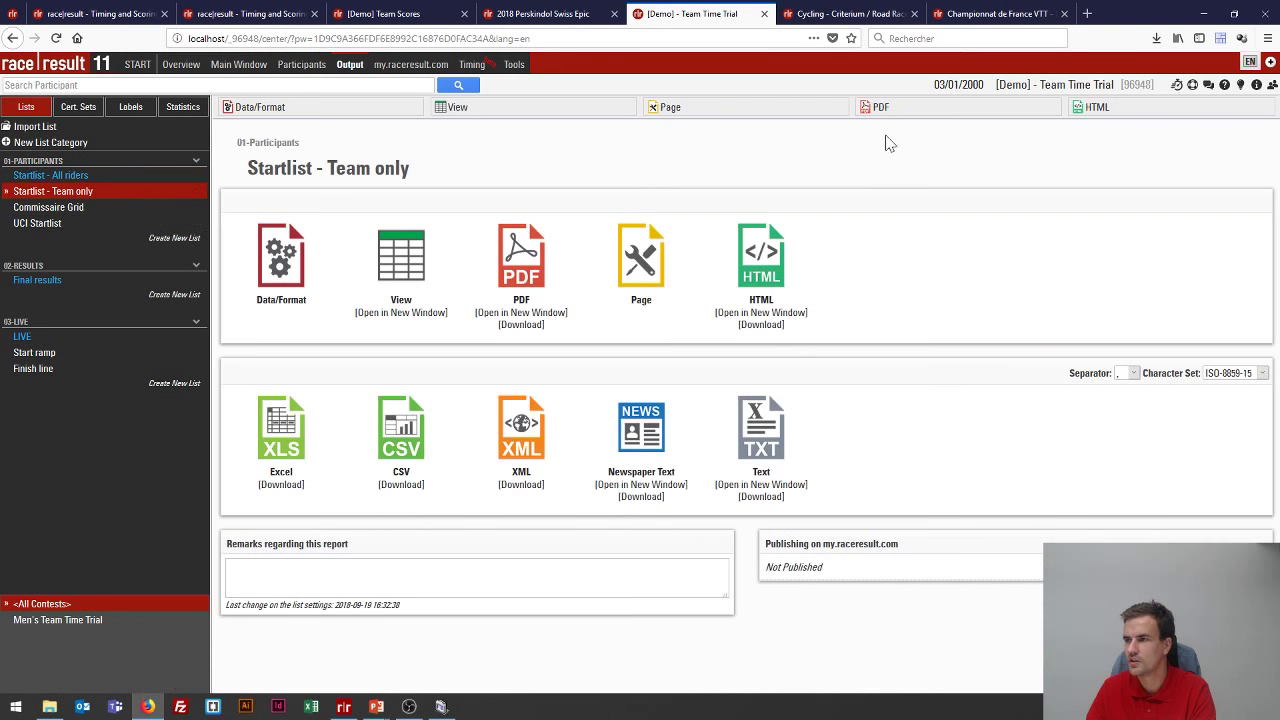
left_click(893, 118)
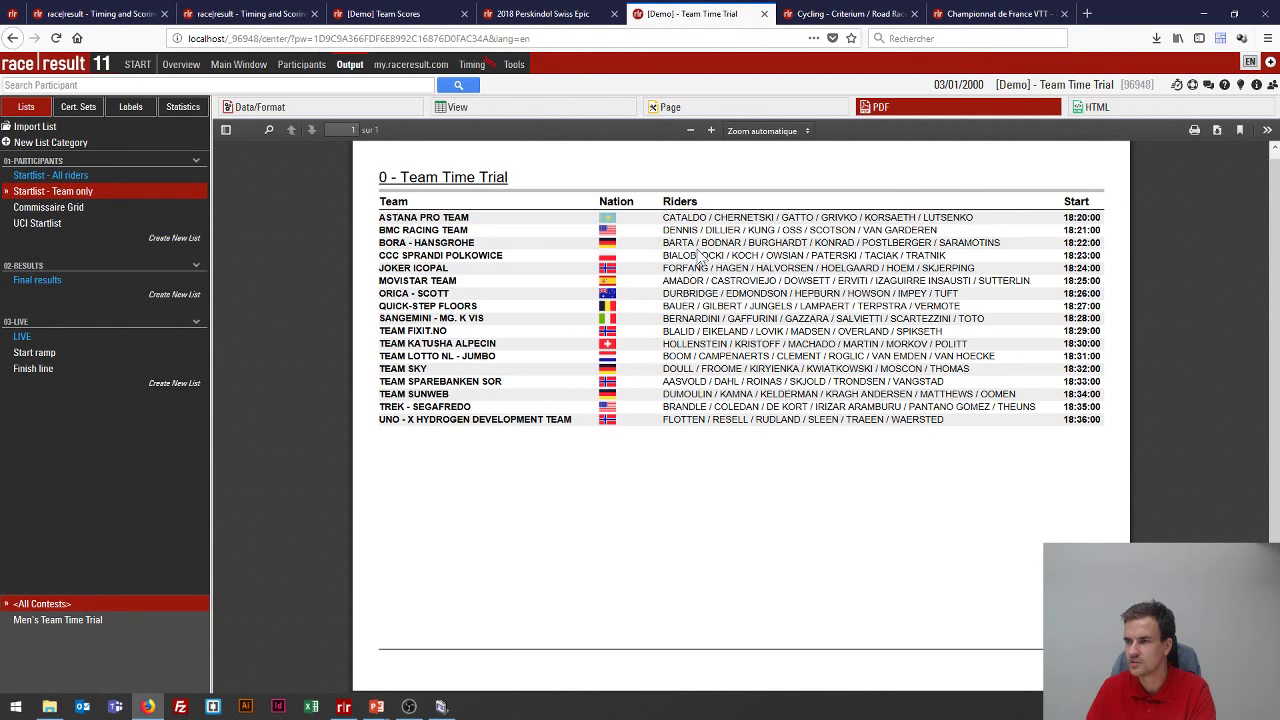
left_click(60, 207)
left_click(886, 113)
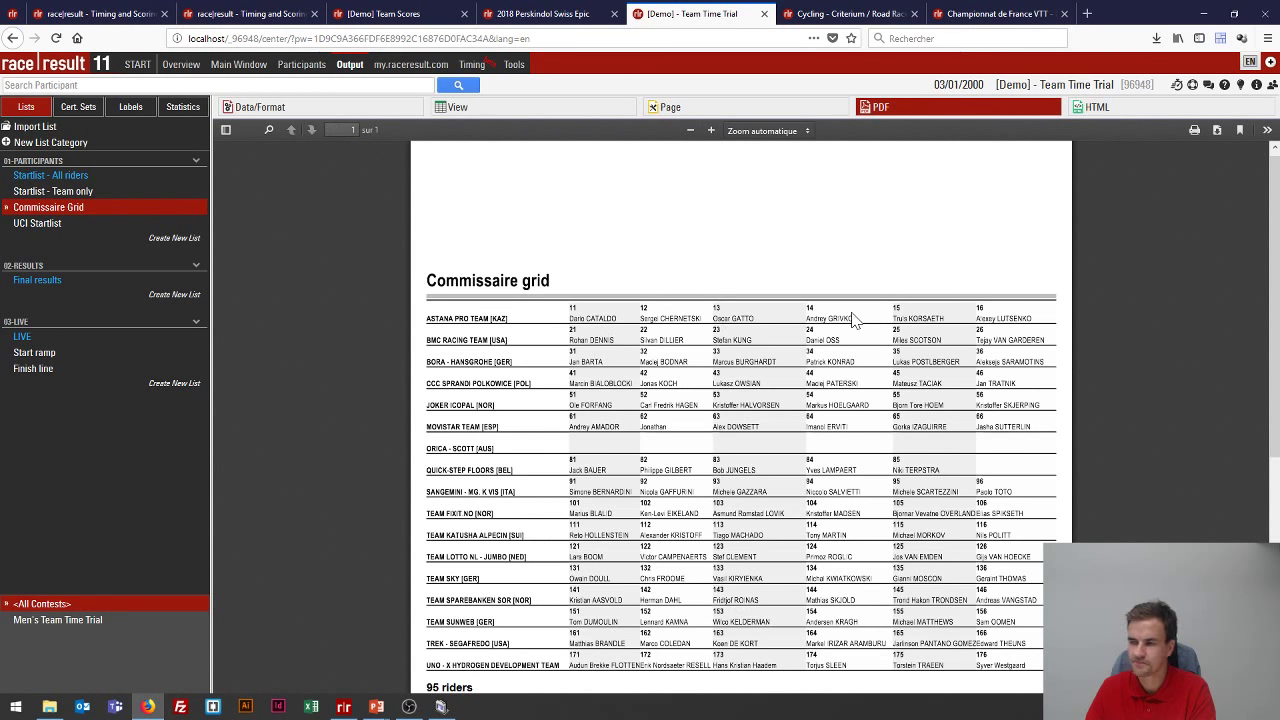
left_click(45, 225)
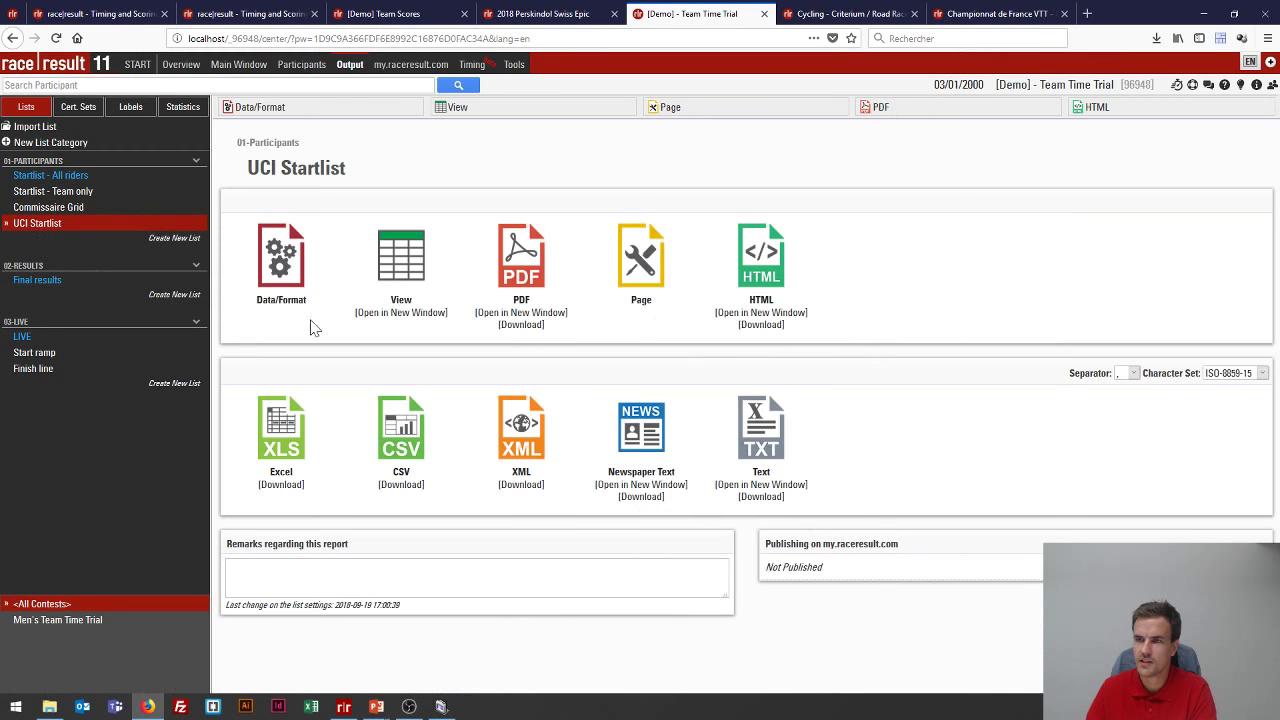
left_click(872, 108)
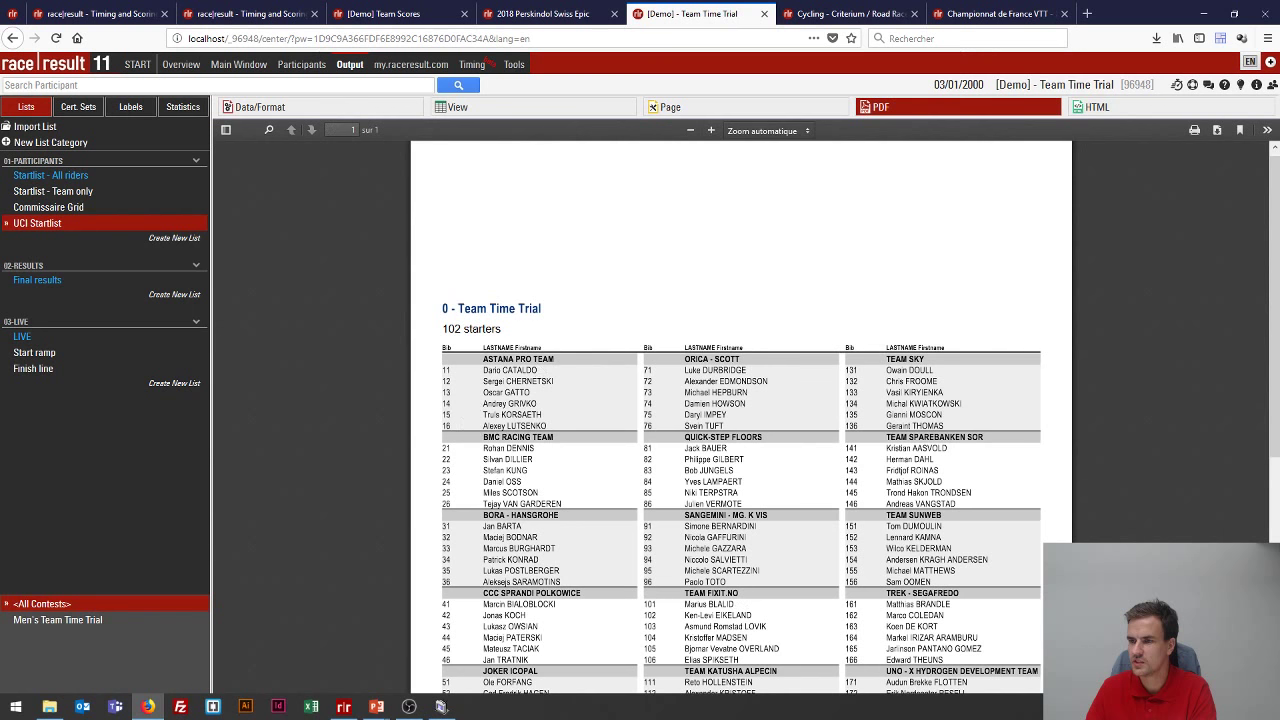
scroll(741, 420, "down", 3)
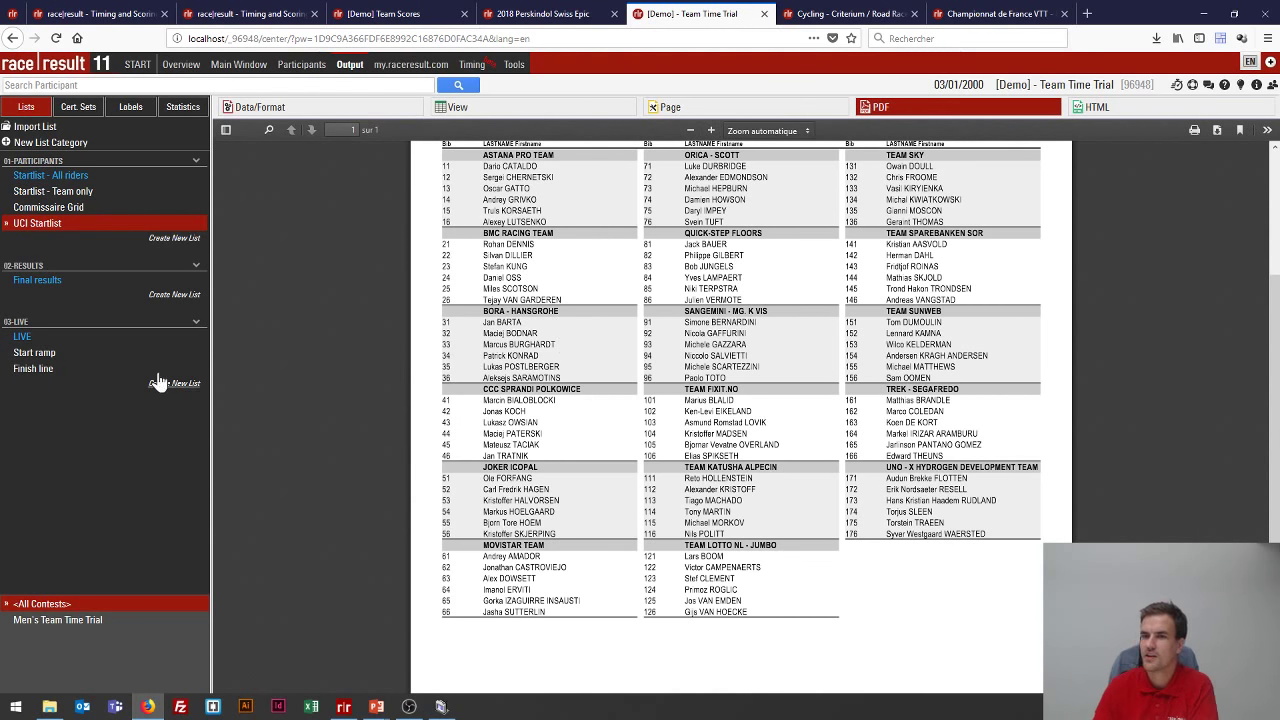
- Open the Final results list and review its TS33 field definitions, its on-screen view and its PDF
left_click(37, 280)
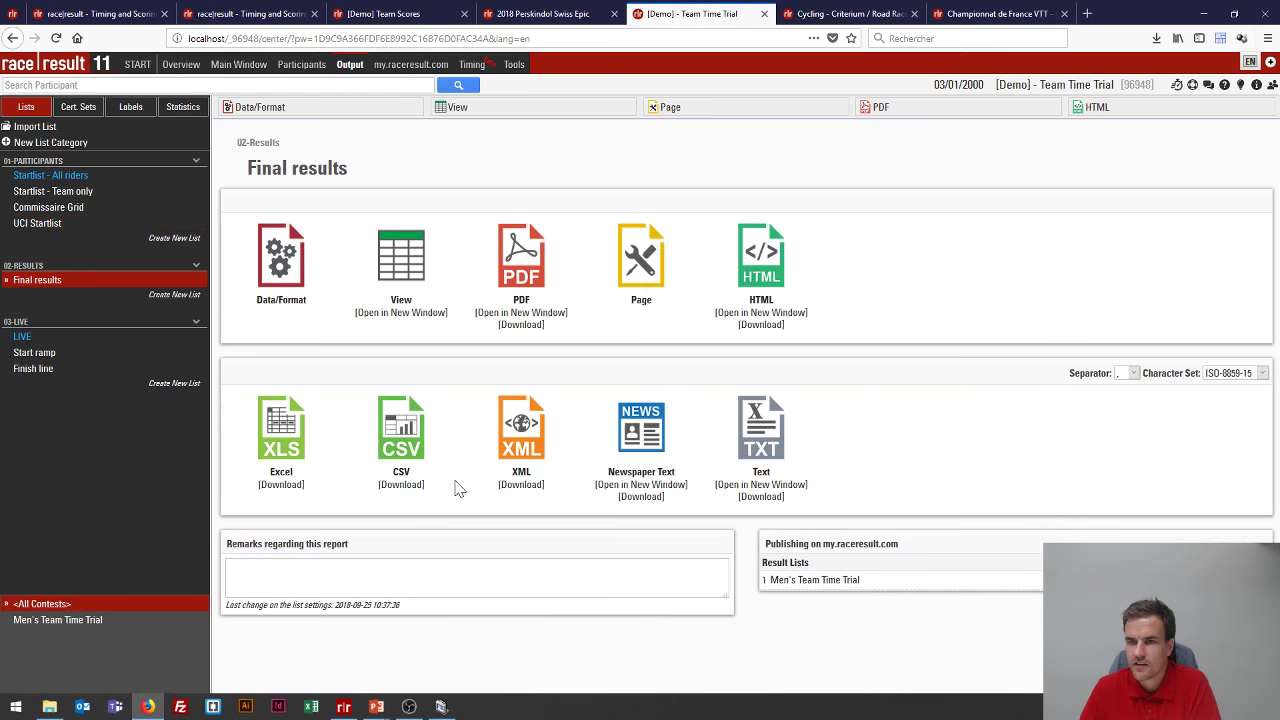
left_click(284, 120)
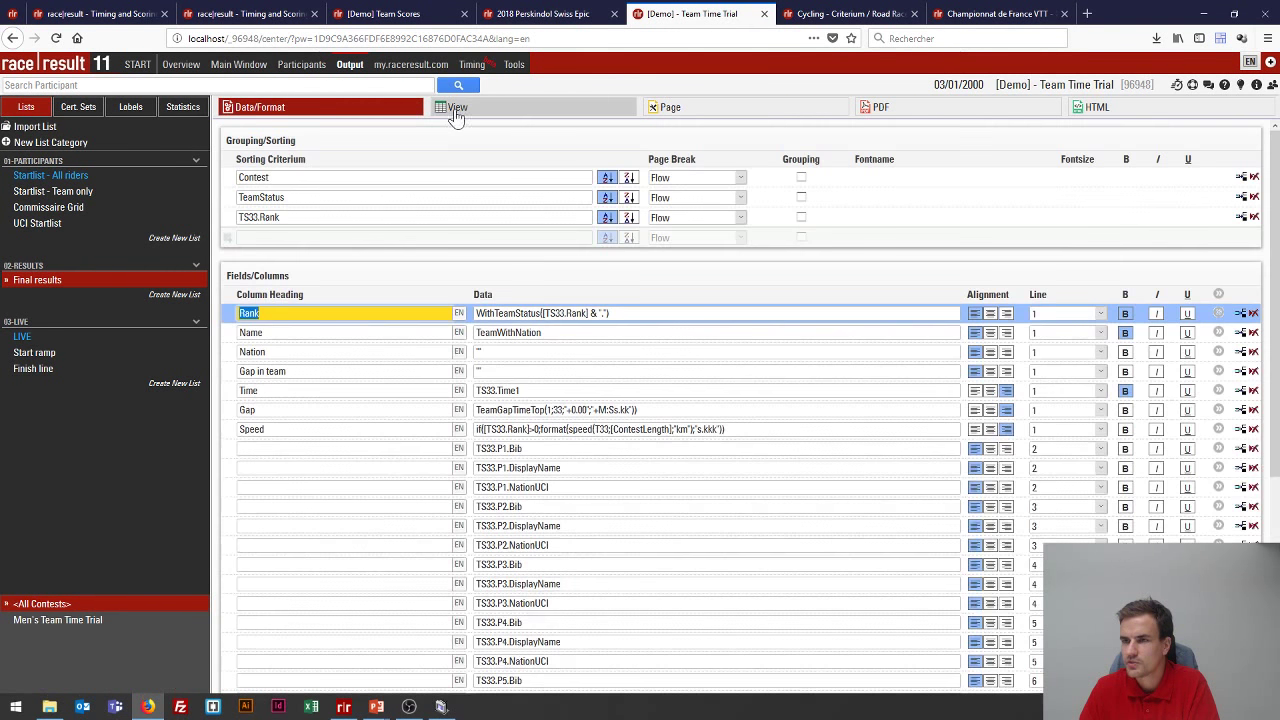
left_click(455, 112)
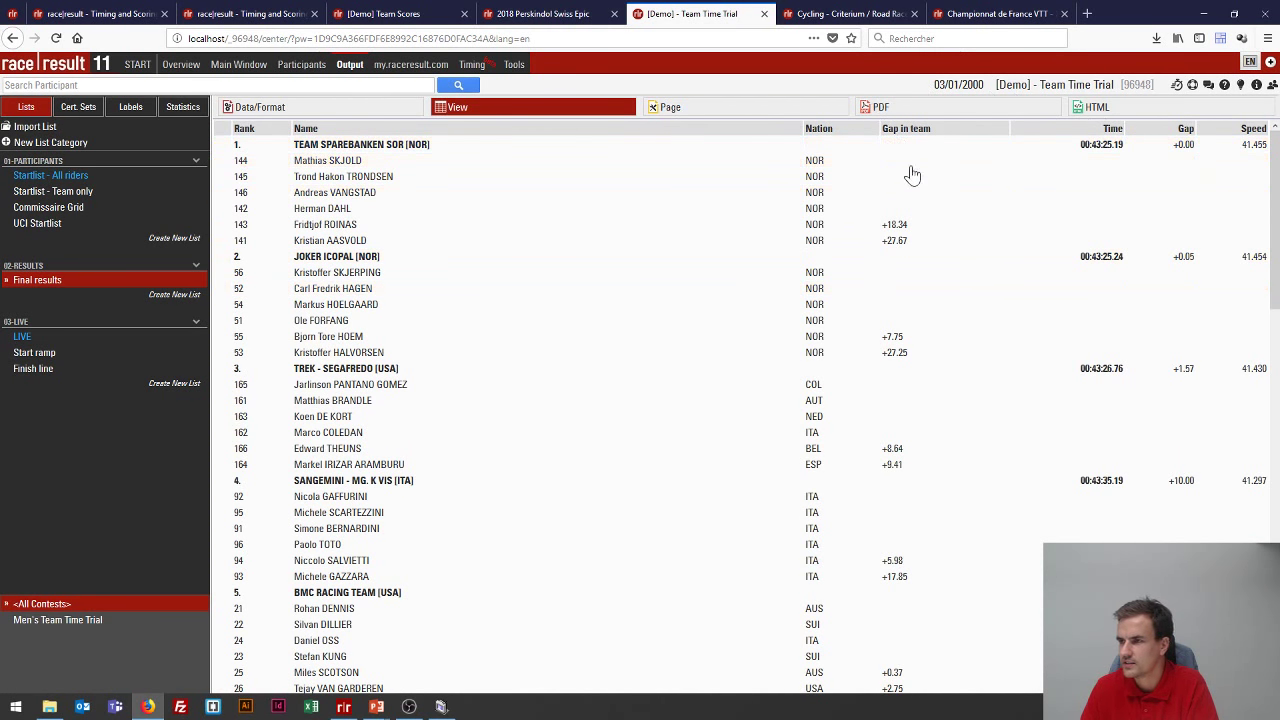
left_click(892, 107)
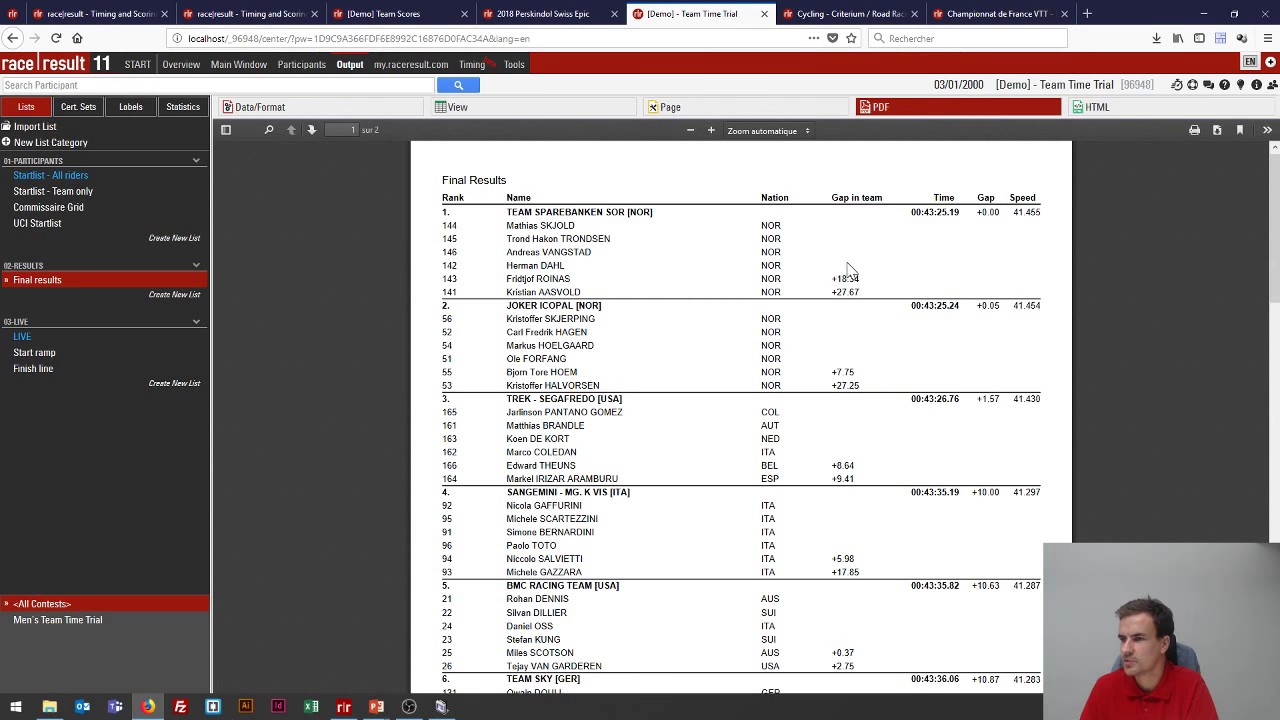
scroll(880, 318, "down", 15)
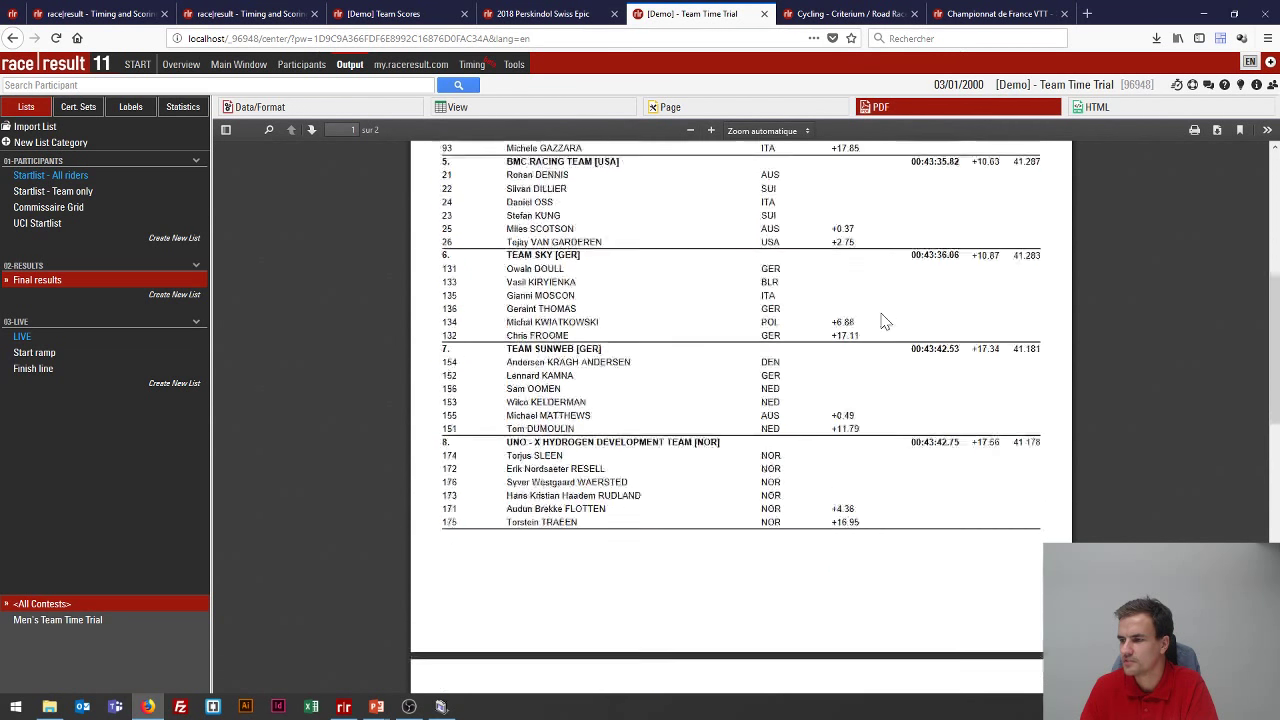
scroll(834, 258, "up", 15)
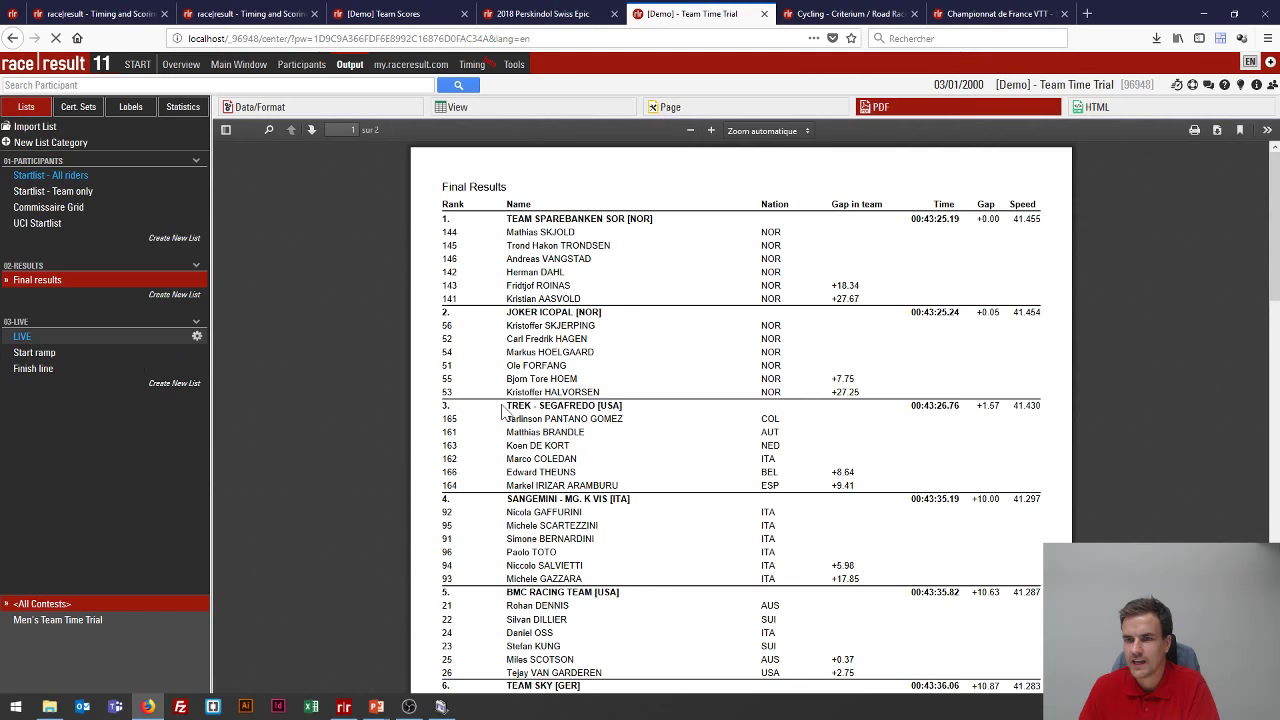
- Open the LIVE list, examine its TeamLastSplitID and TeamLastSplitName sorting criteria, and review the team standings it displays
left_click(34, 338)
left_click(320, 110)
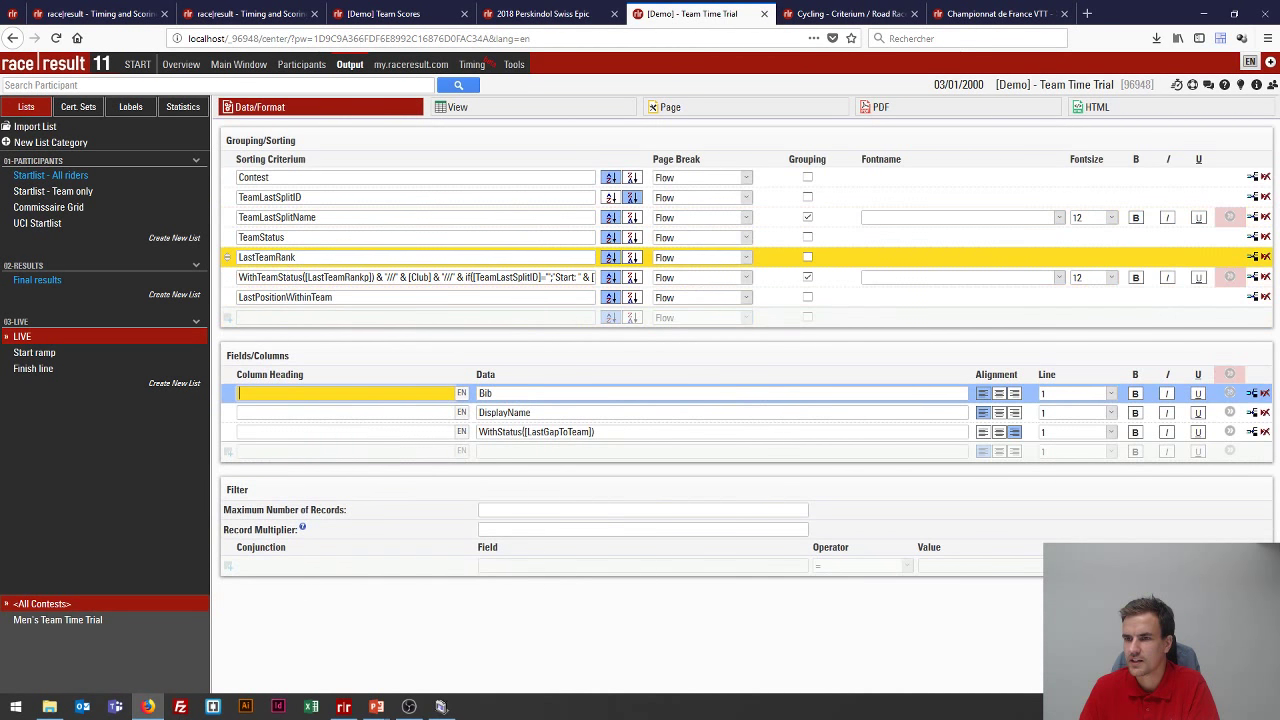
left_click(340, 198)
left_click(340, 217)
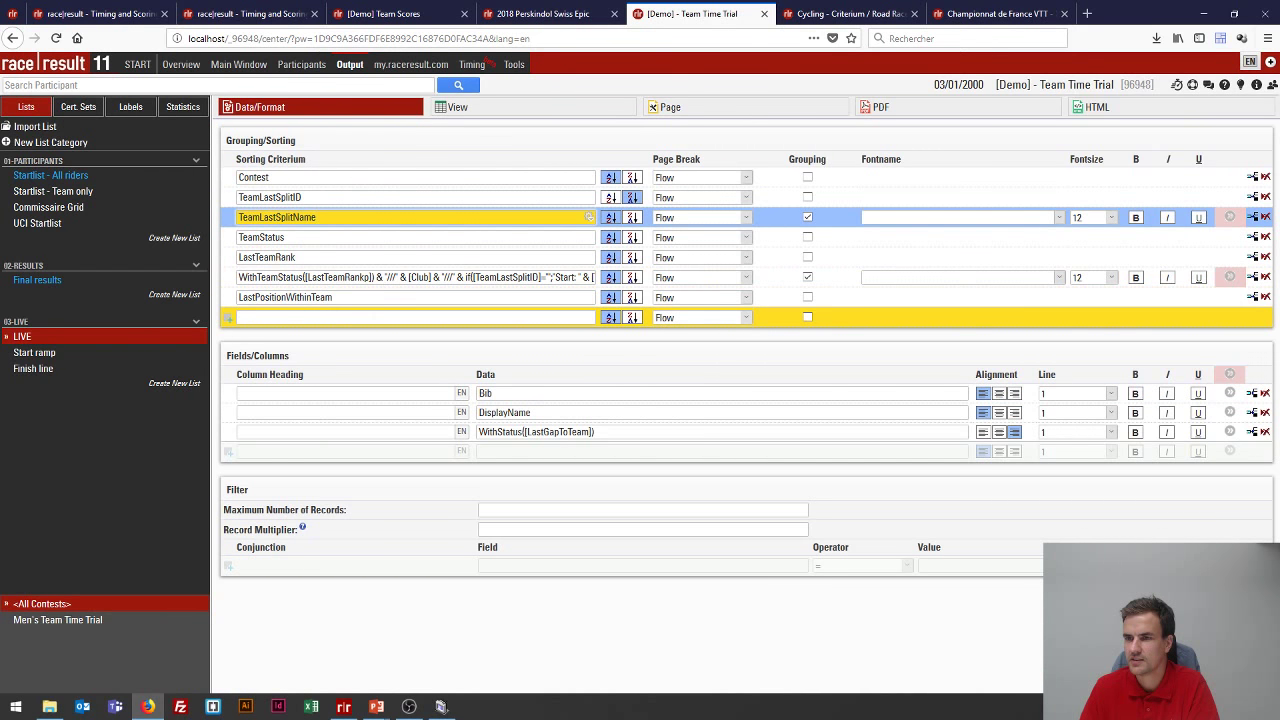
left_click(506, 118)
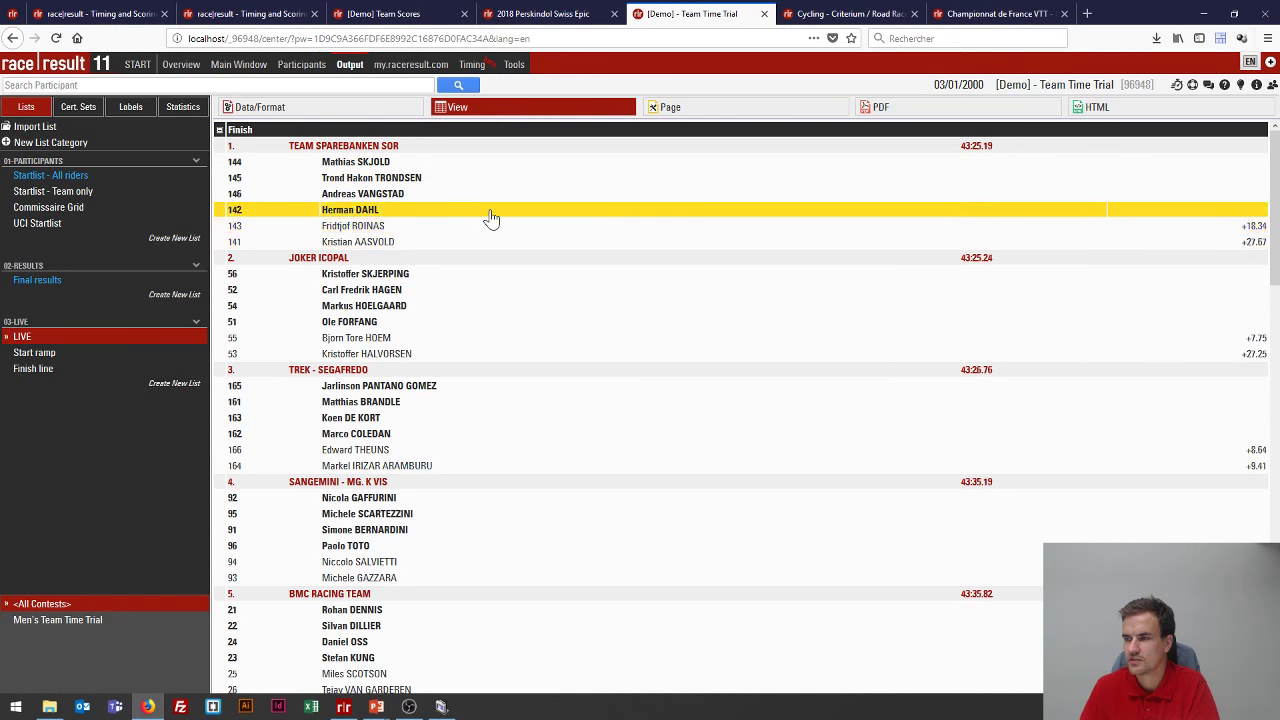
scroll(491, 218, "down", 10)
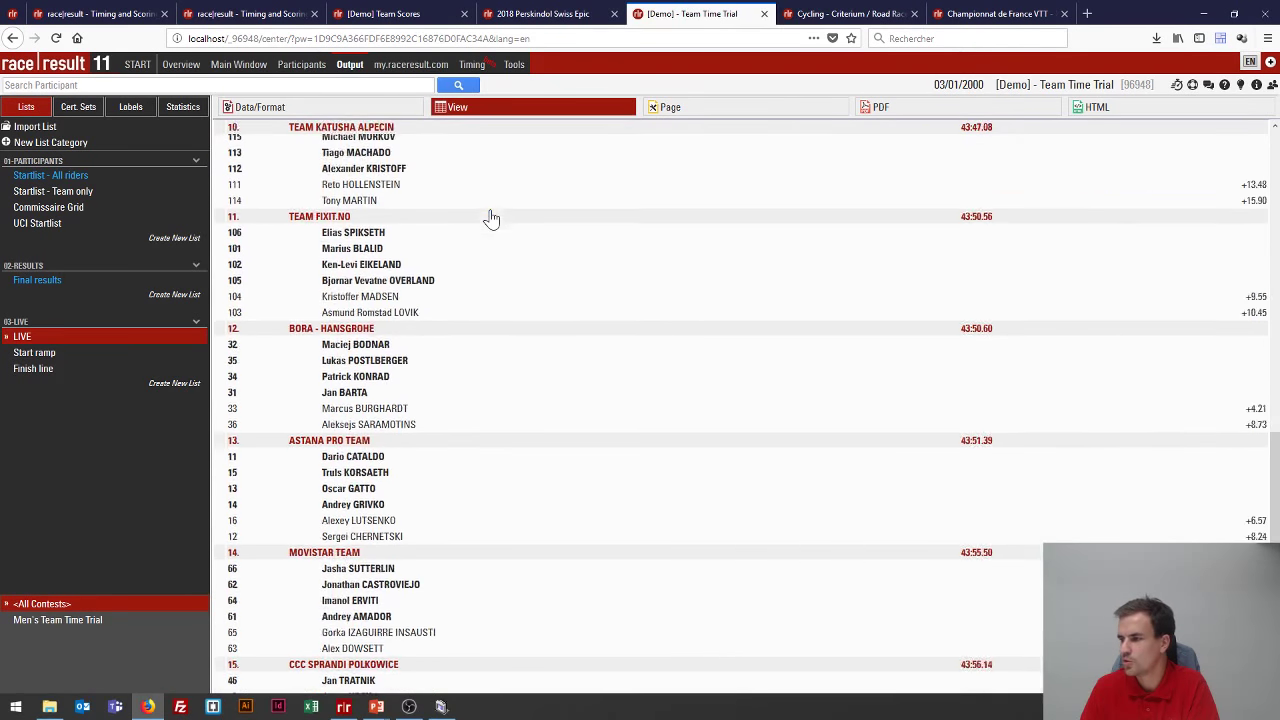
- Look through the end of the LIVE list and examine the TeamStatusField additional text field with its selection values
scroll(491, 218, "down", 1)
scroll(491, 218, "down", 2)
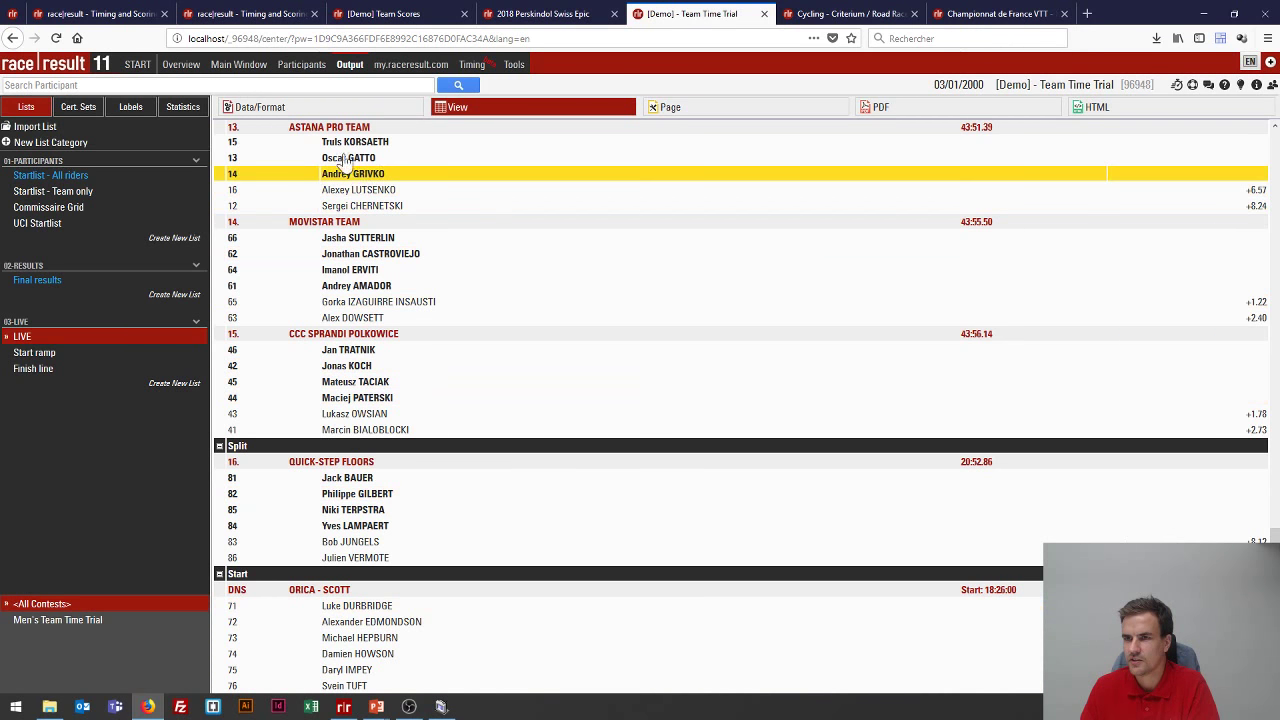
left_click(239, 64)
left_click(31, 137)
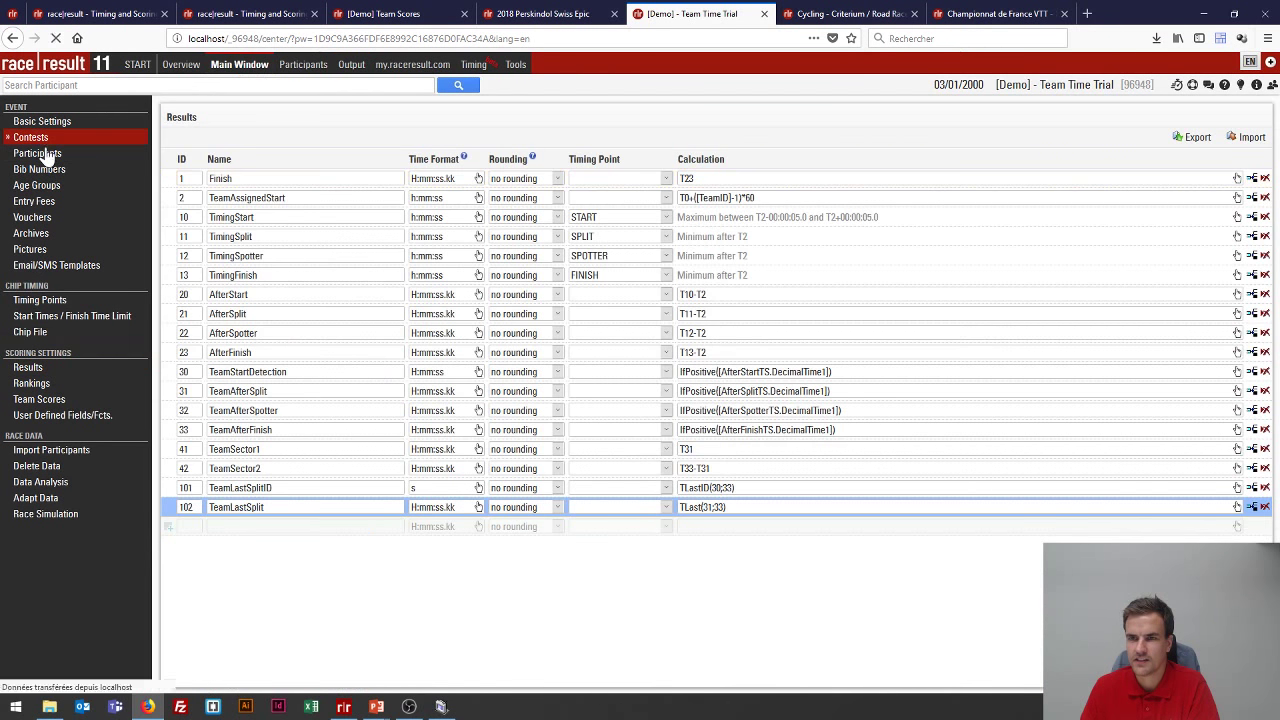
left_click(40, 153)
left_click(208, 157)
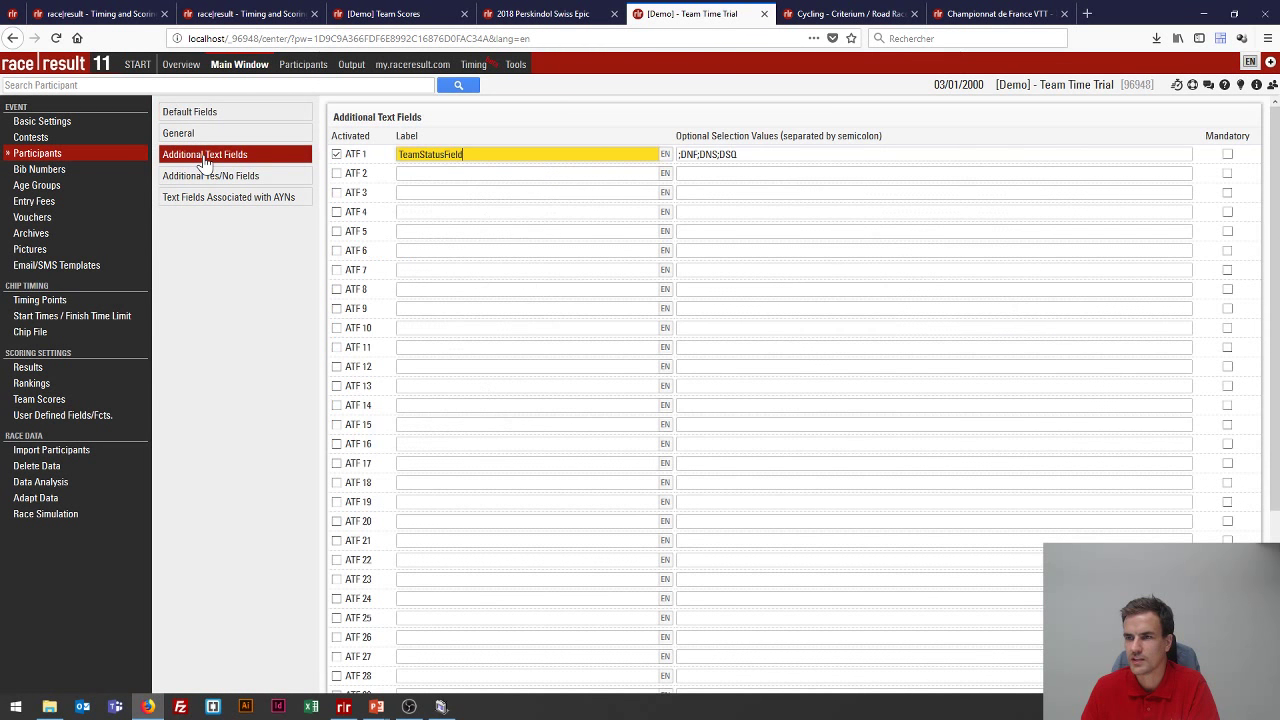
key("ctrl+a")
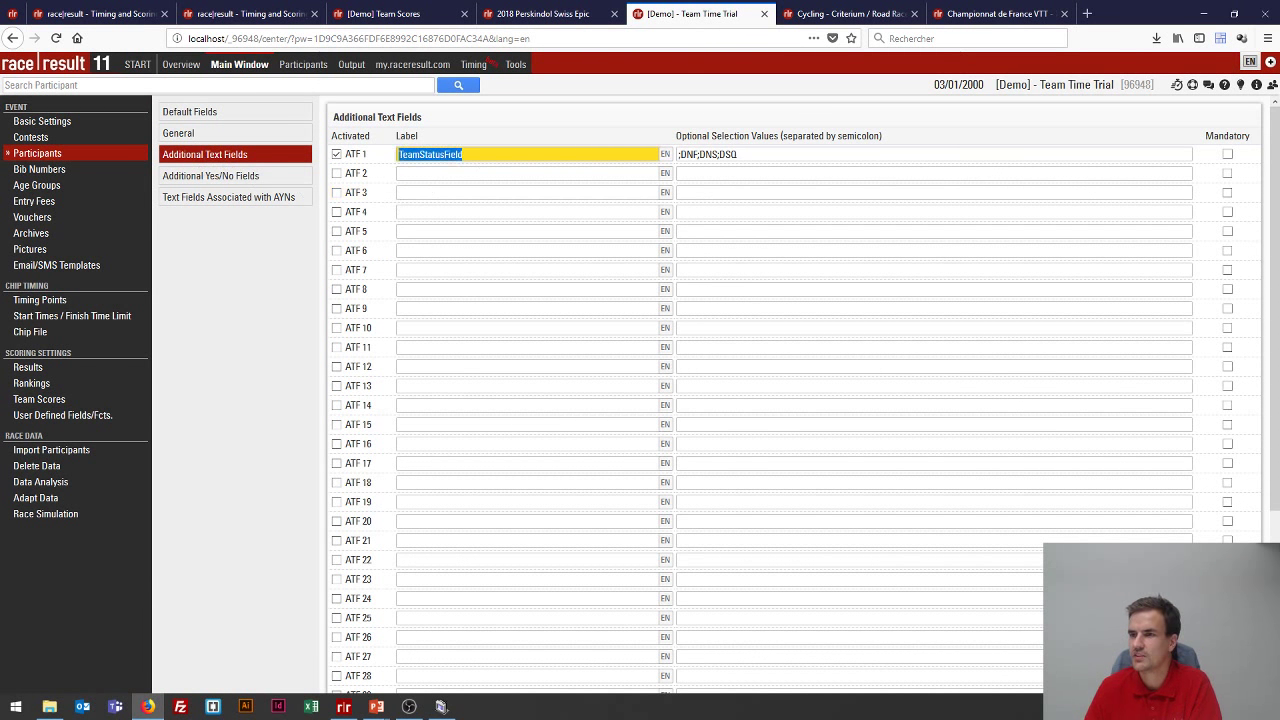
key("Tab")
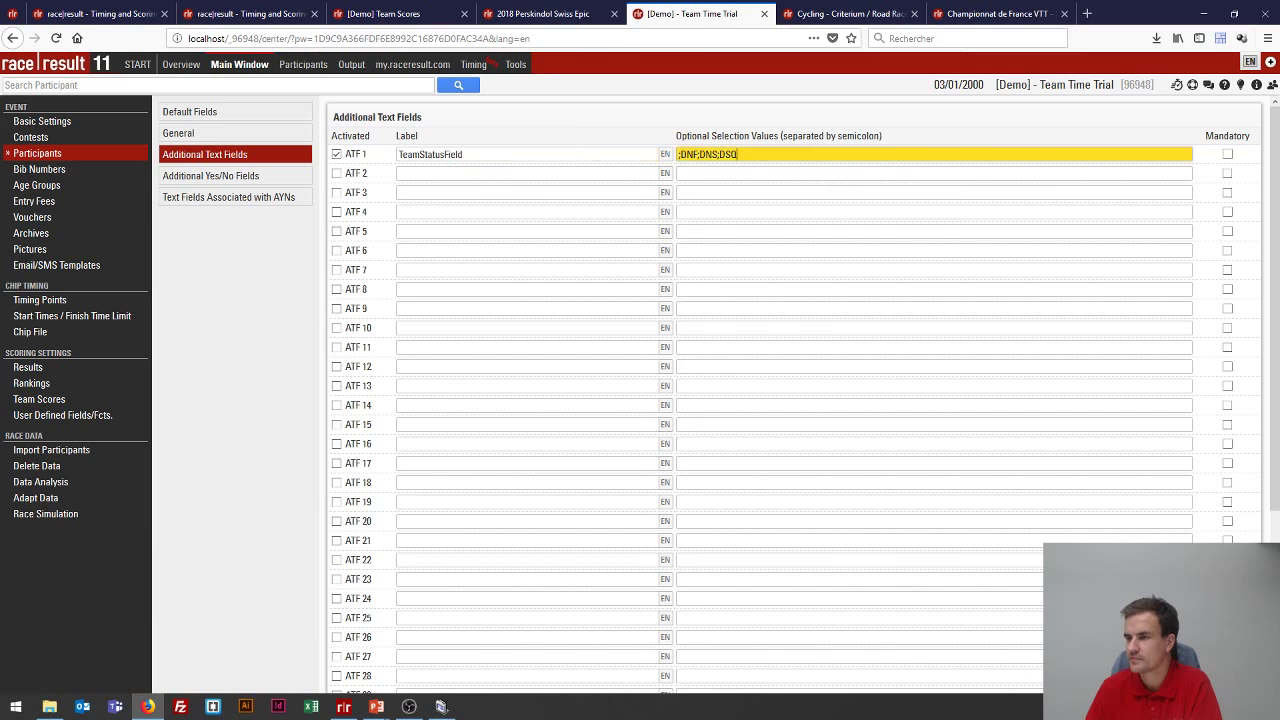
- Open the first ORICA - SCOTT rider from the LIVE list, inspect the TeamStatusField options, and compare the following rider's record
left_click(345, 64)
left_click(405, 612)
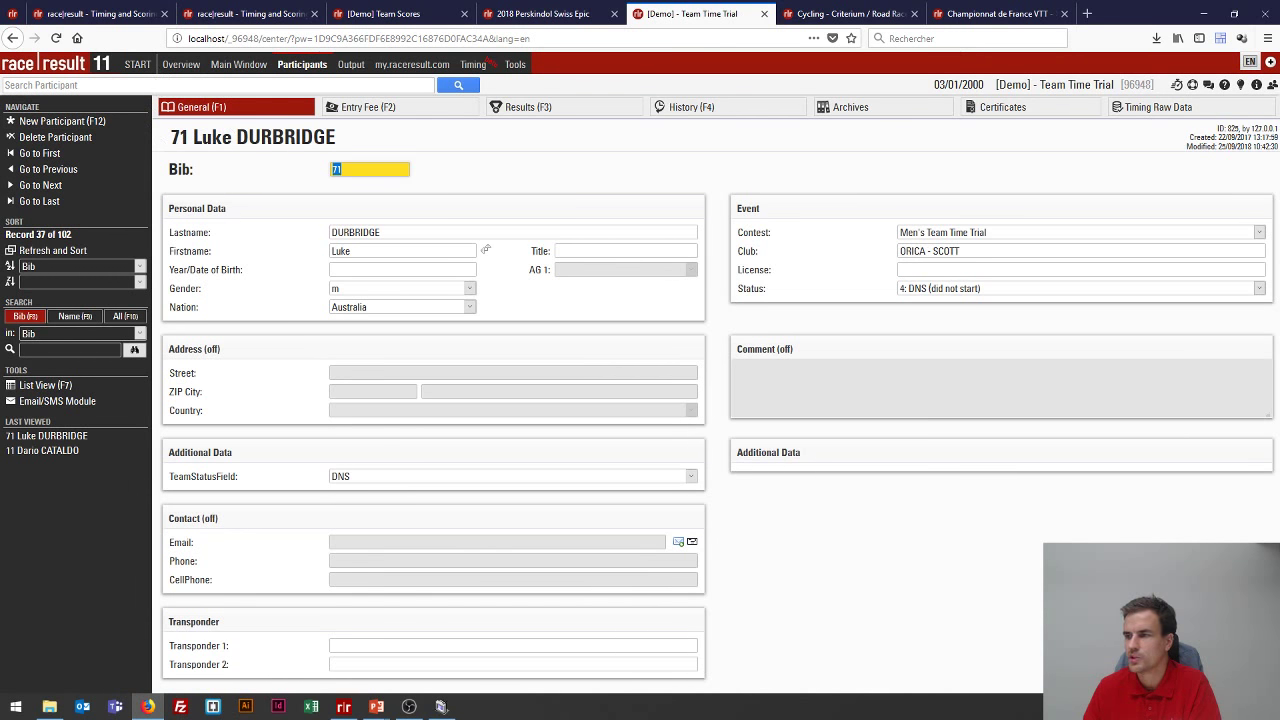
left_click(362, 478)
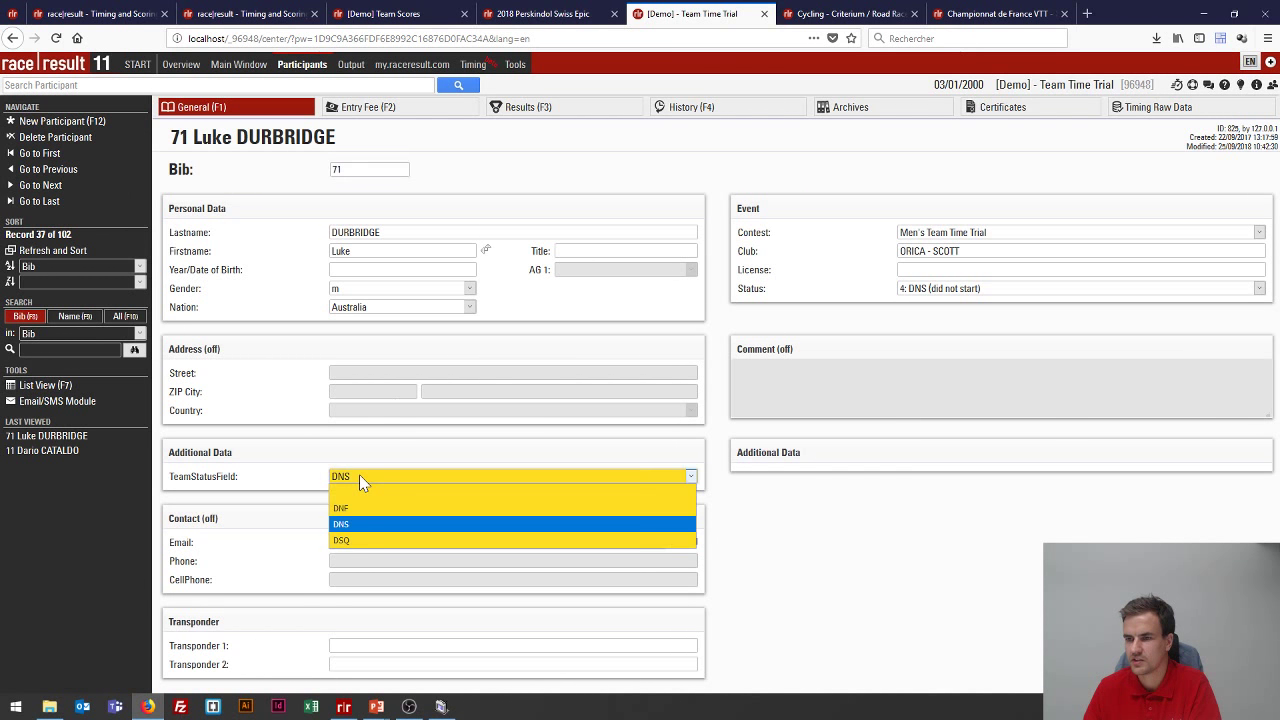
left_click(359, 476)
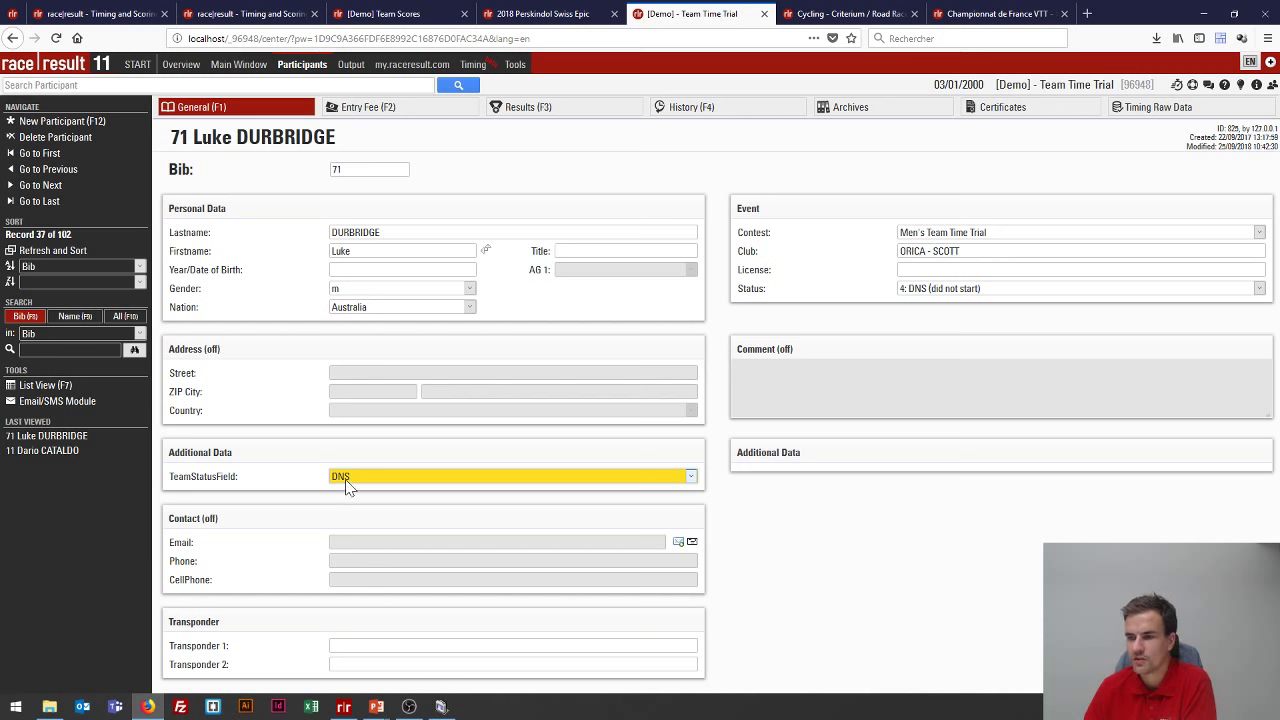
left_click(352, 478)
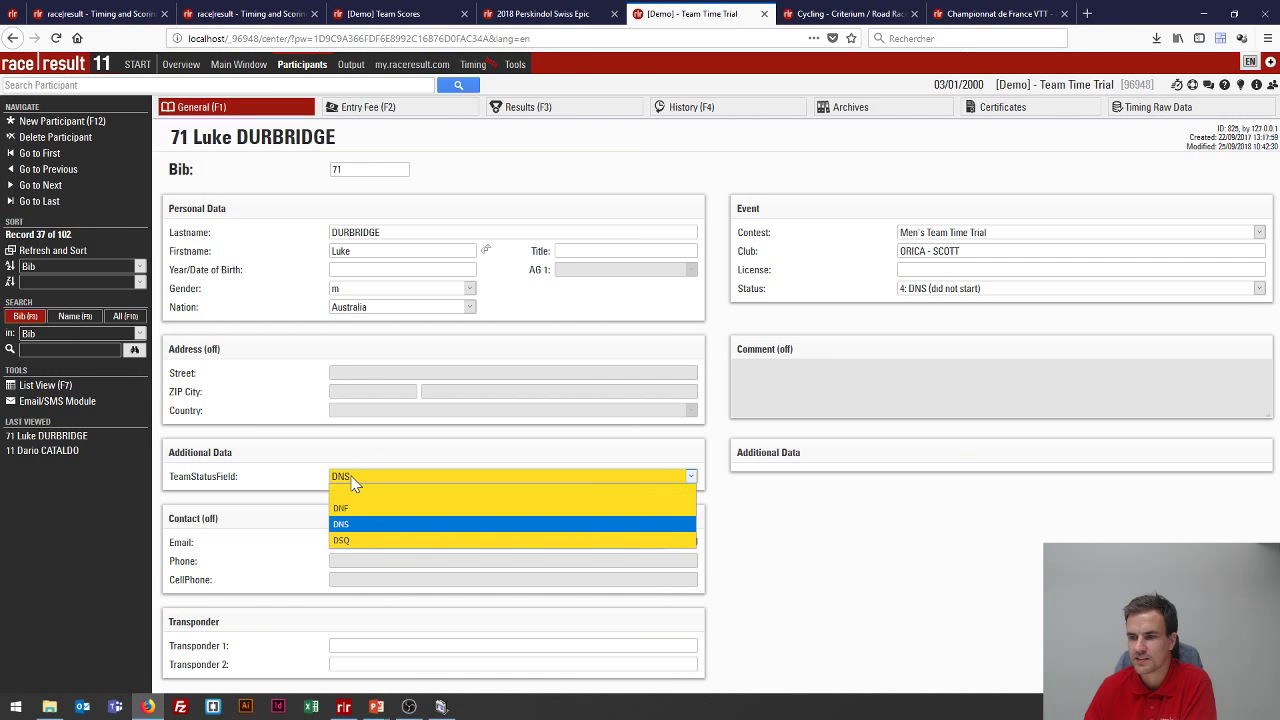
left_click(352, 481)
left_click(63, 187)
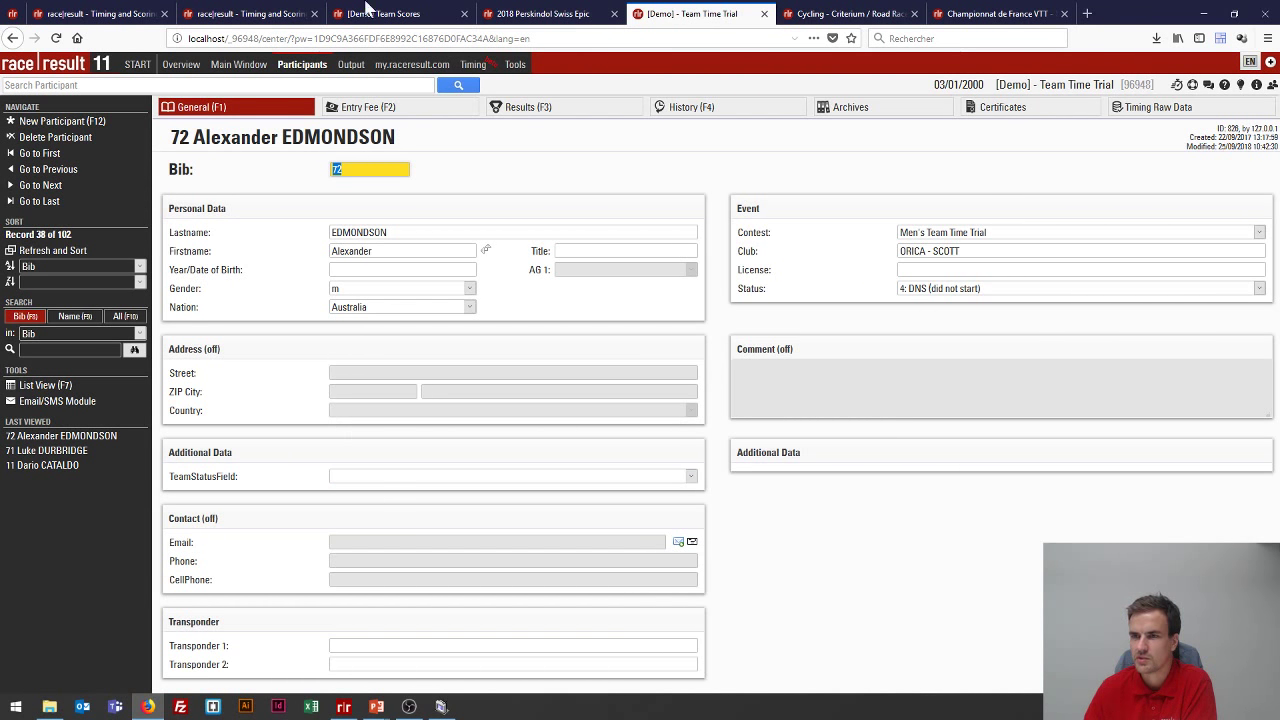
- Examine the TeamStatus user defined field with its expression [TS1.P1.TeamStatusField], and return to the LIVE list
left_click(237, 65)
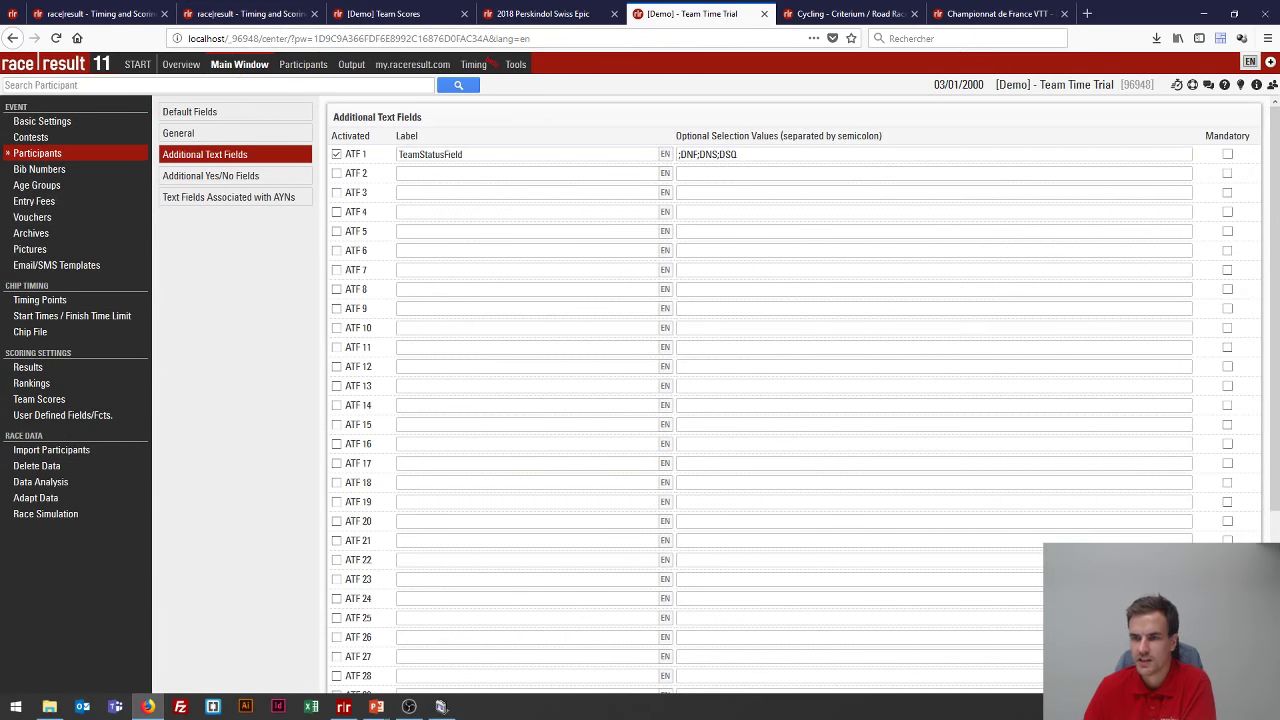
left_click(38, 419)
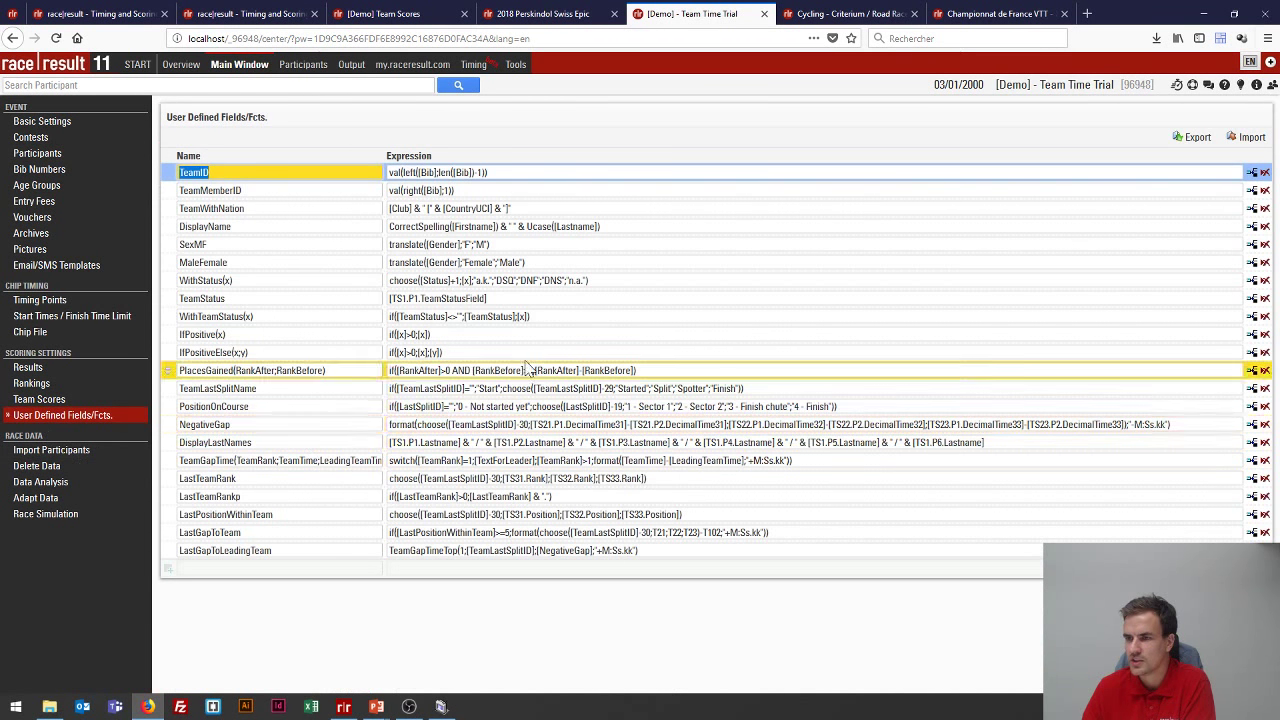
left_click(1237, 298)
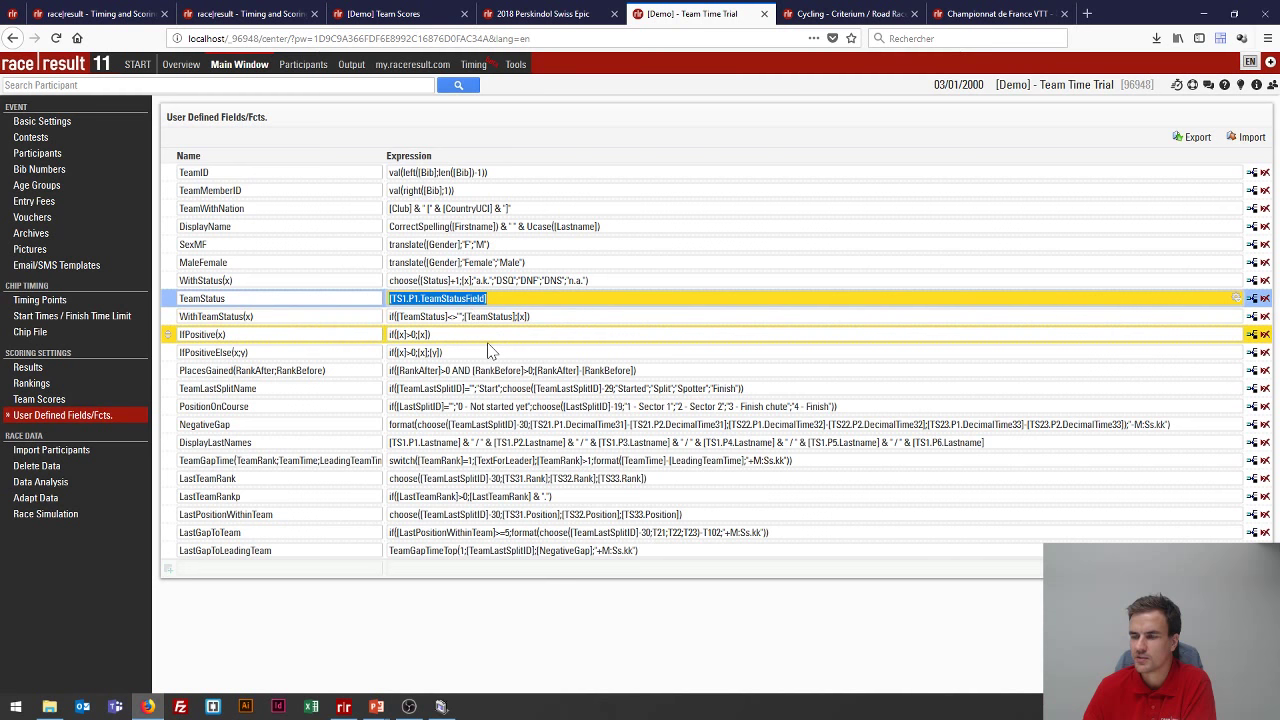
left_click(226, 298)
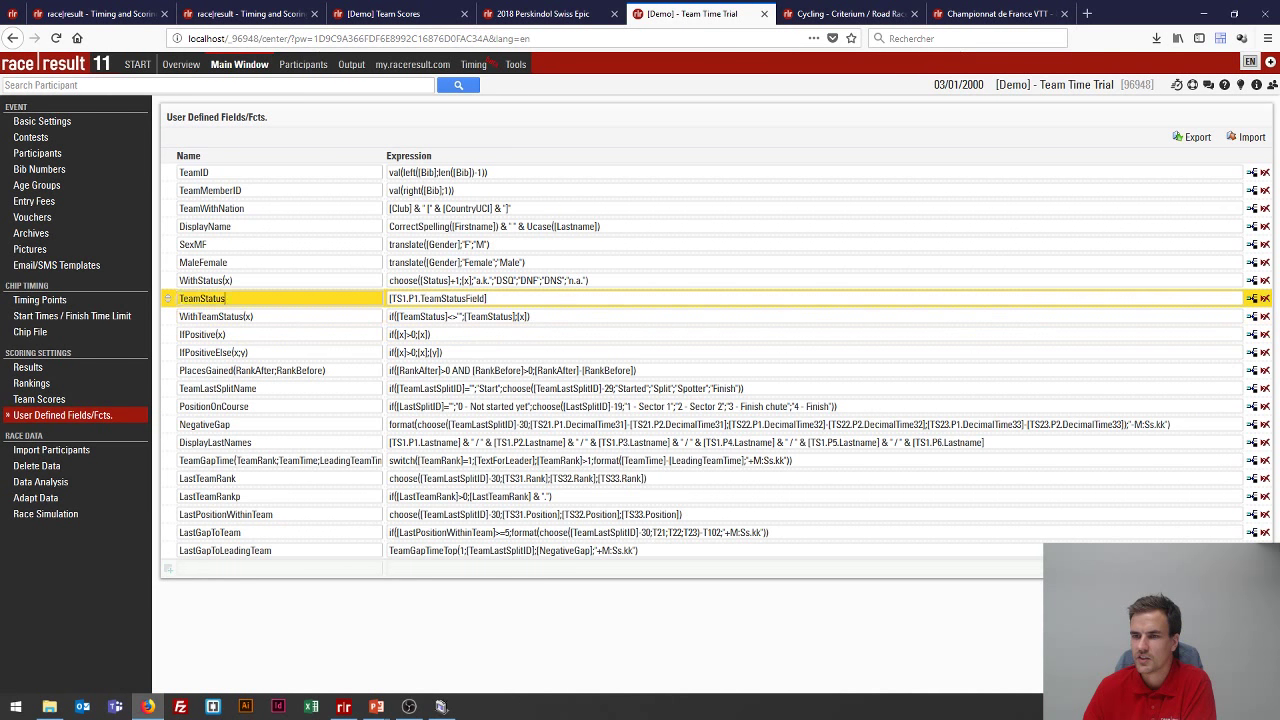
double_click(226, 298)
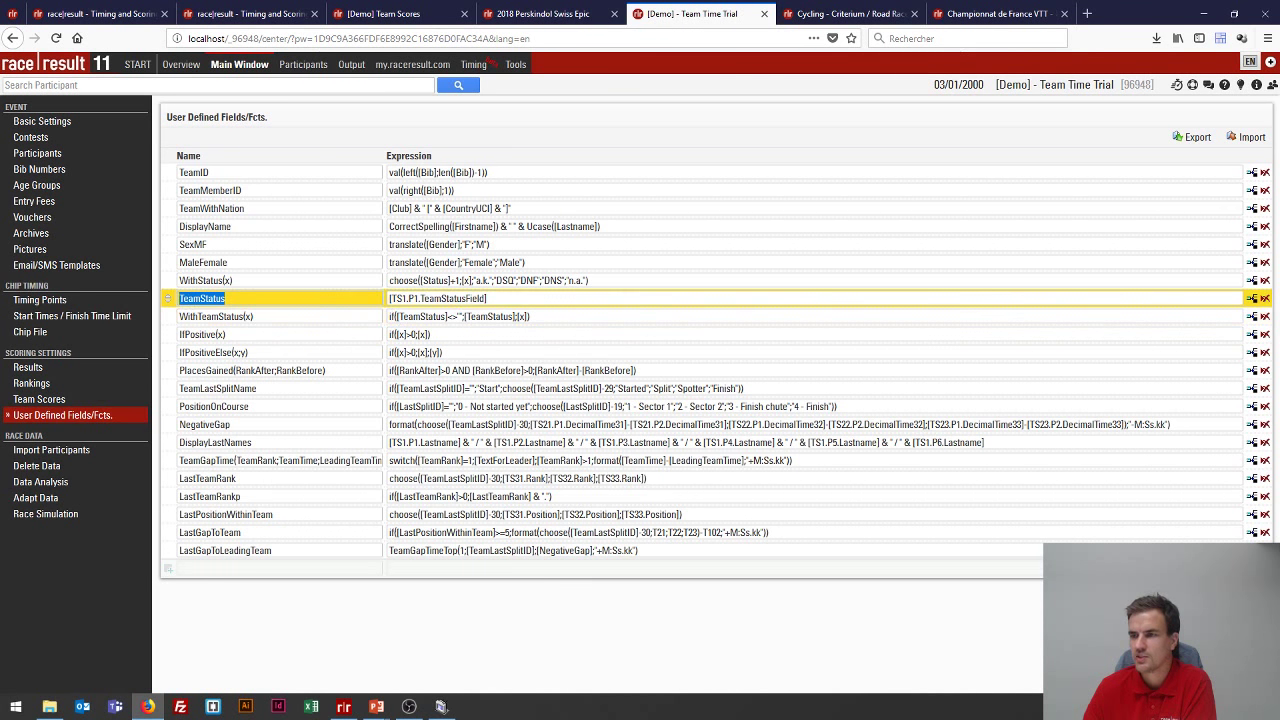
key("Tab")
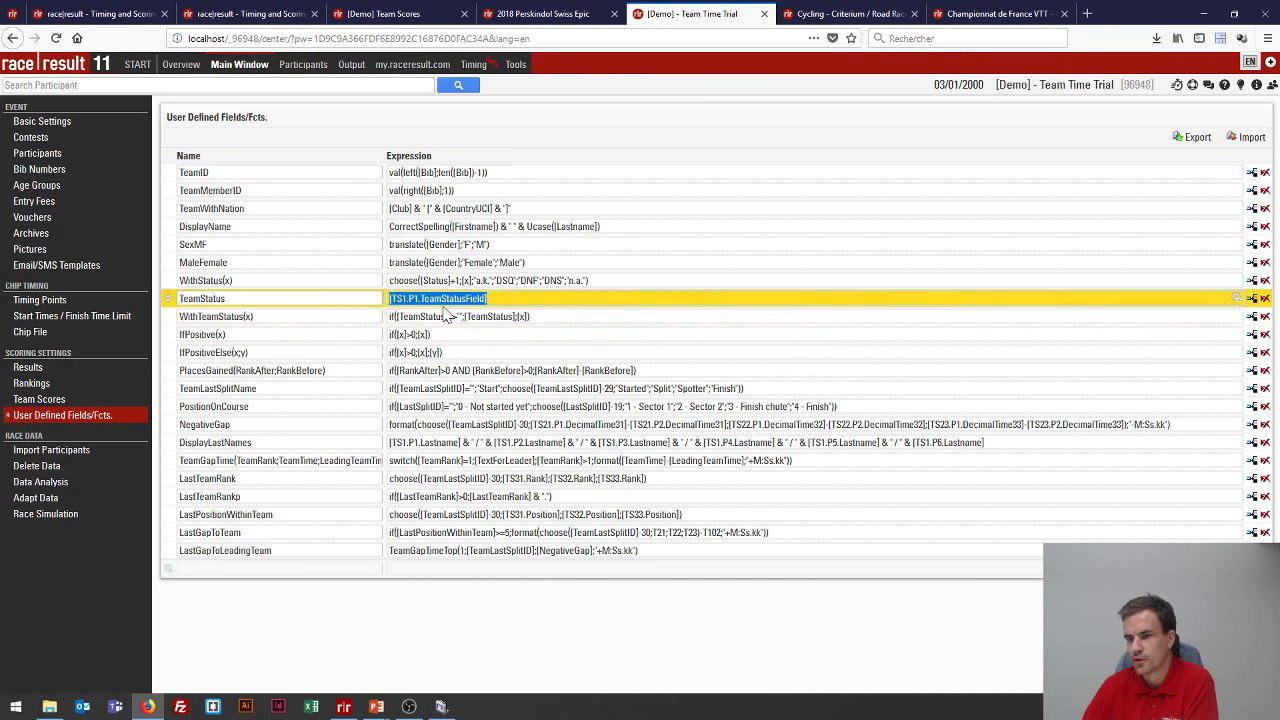
left_click(352, 66)
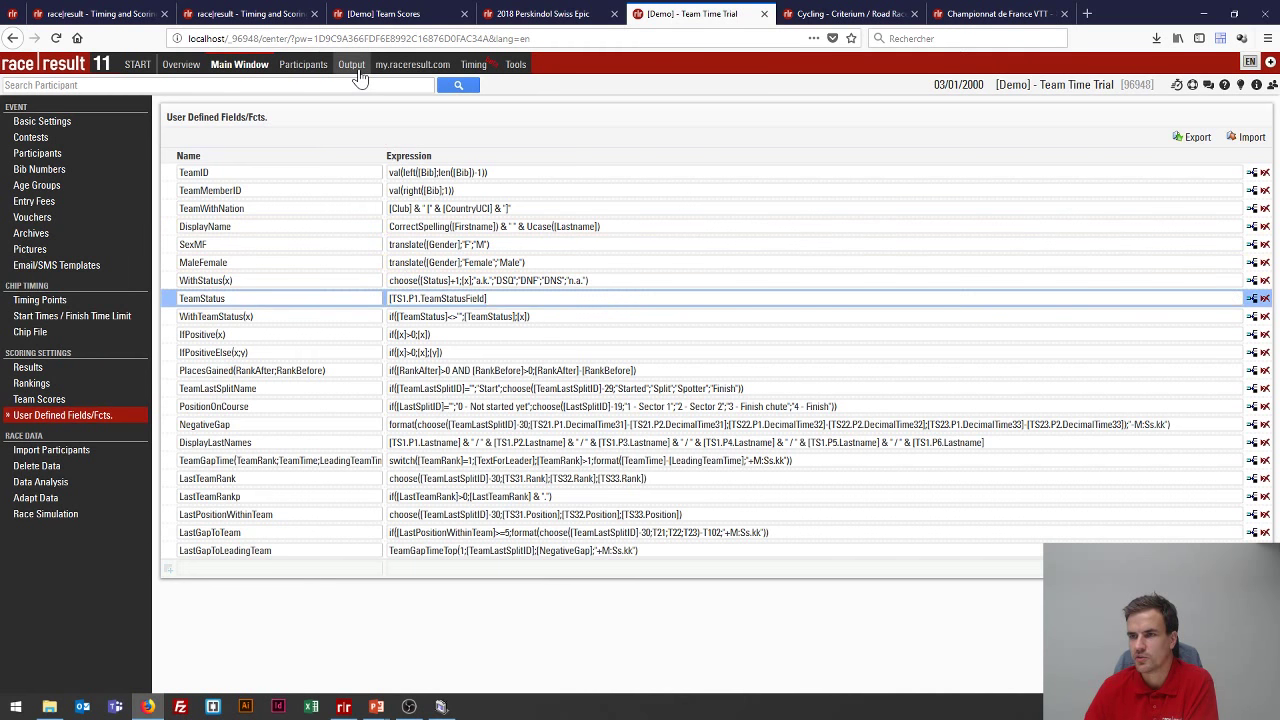
scroll(356, 622, "down", 1)
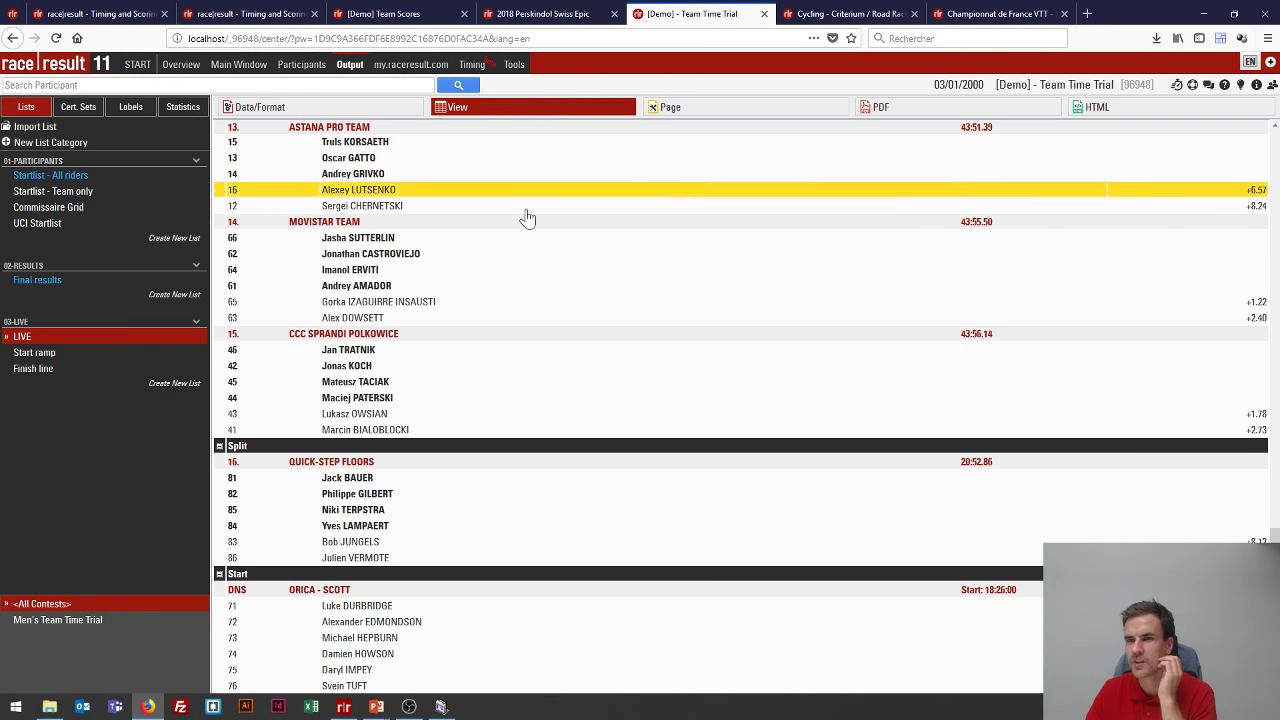
- Switch to the NCAA XC Demo event and review the contests in its overview
left_click(13, 18)
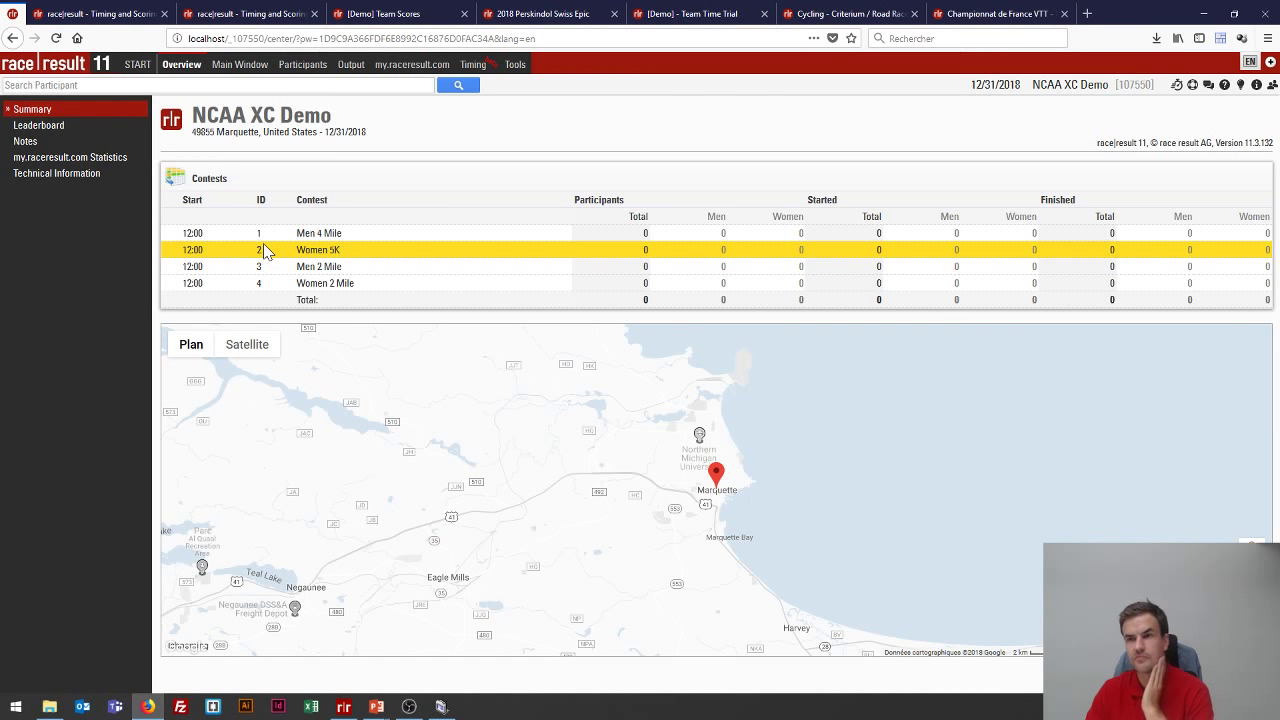
left_click(260, 266)
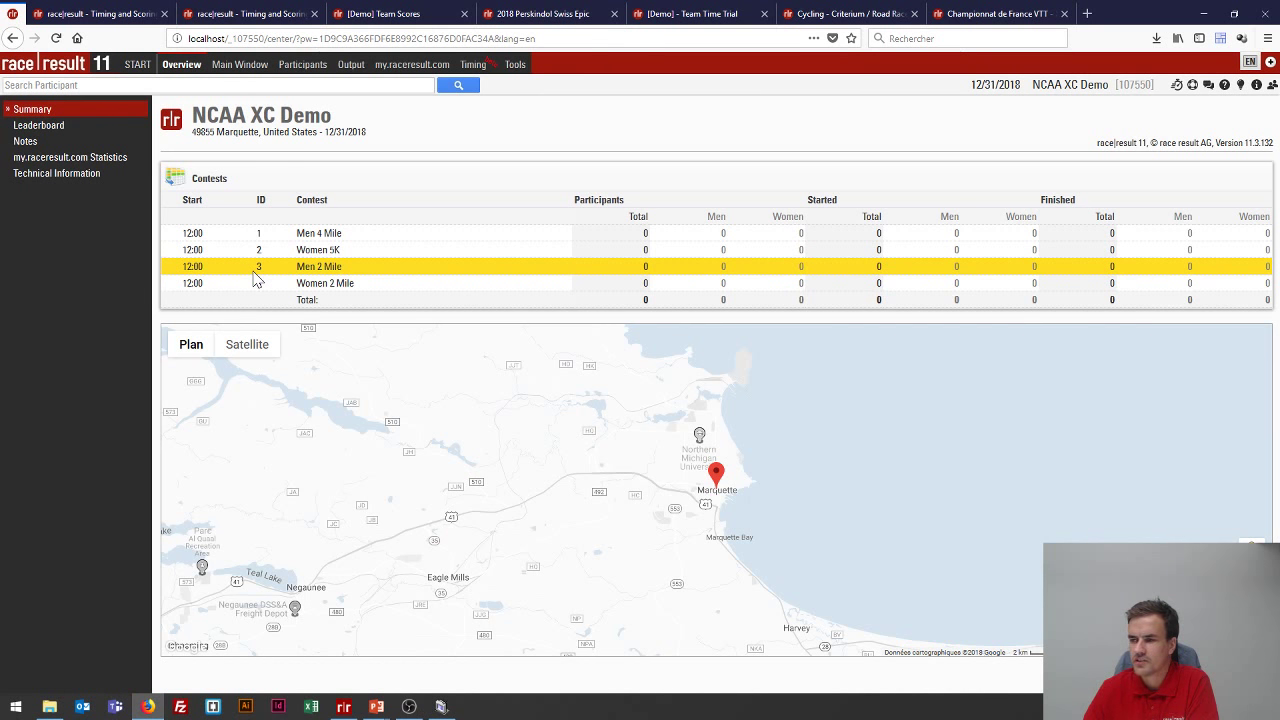
left_click(255, 283)
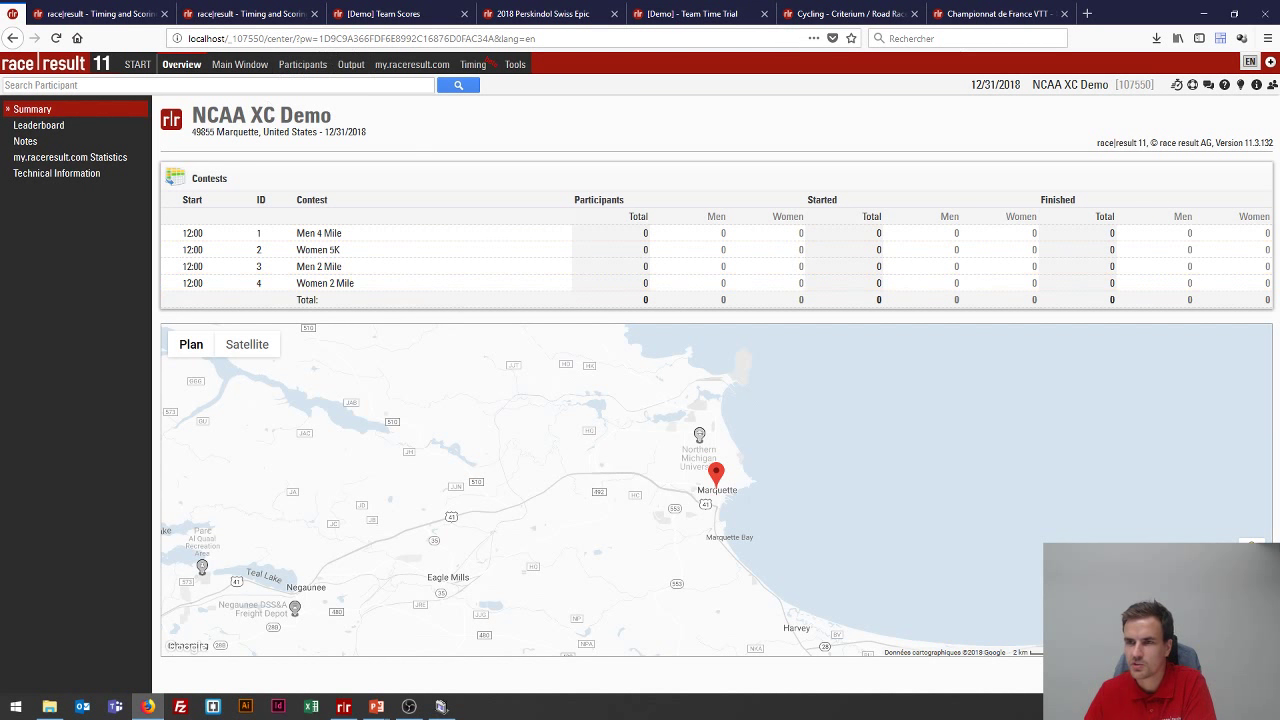
- Examine the expressions of the Team and FormatedPoints user defined fields in the NCAA XC Demo event
left_click(242, 65)
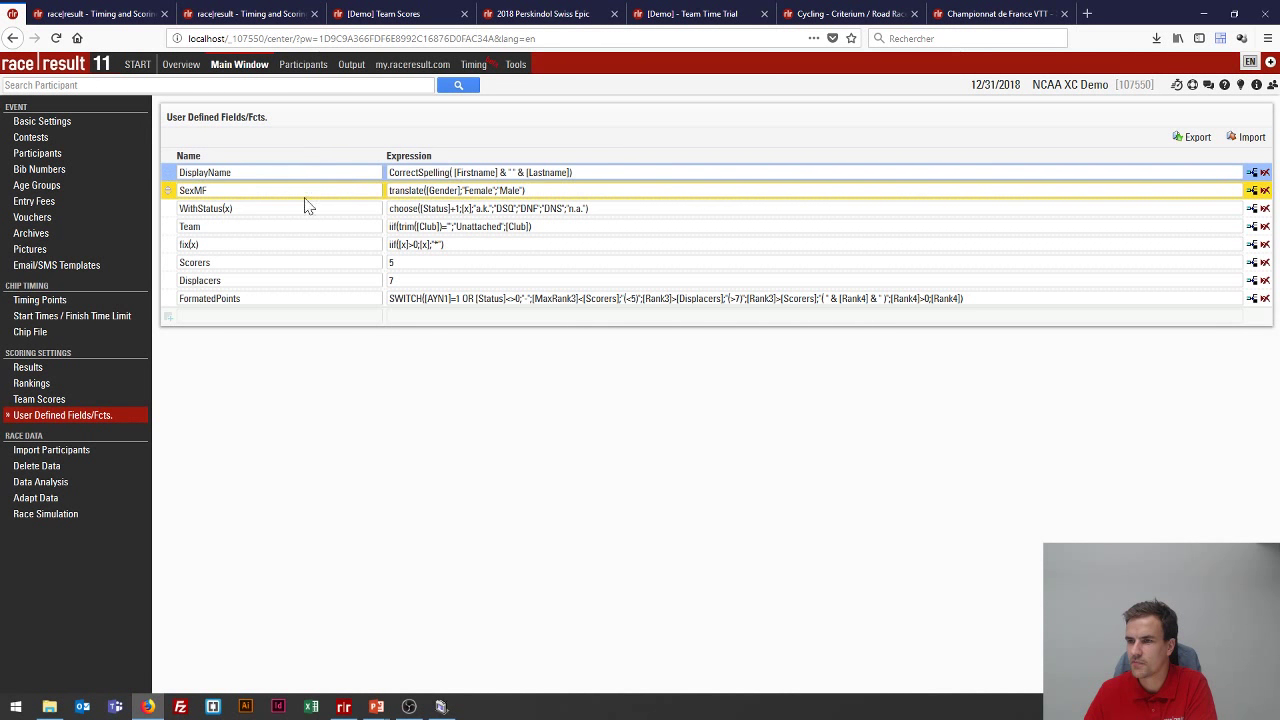
left_click(398, 226)
left_click_drag(398, 226, 532, 227)
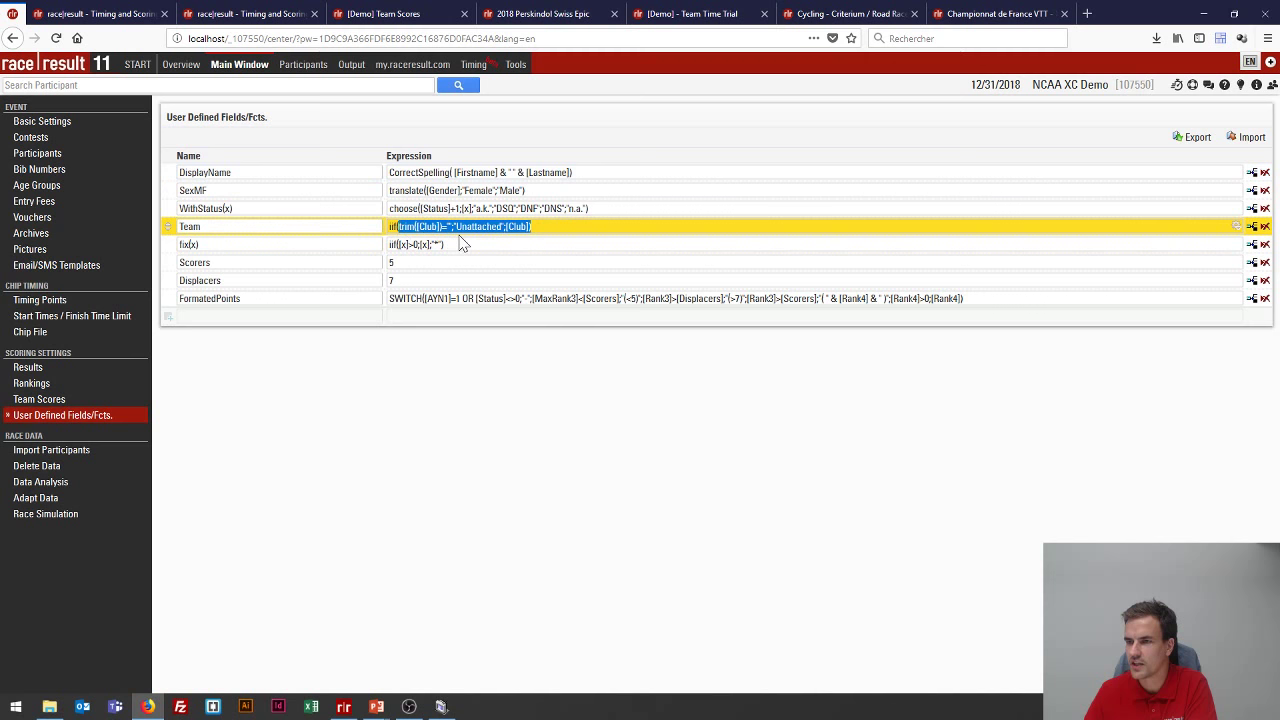
key("Right")
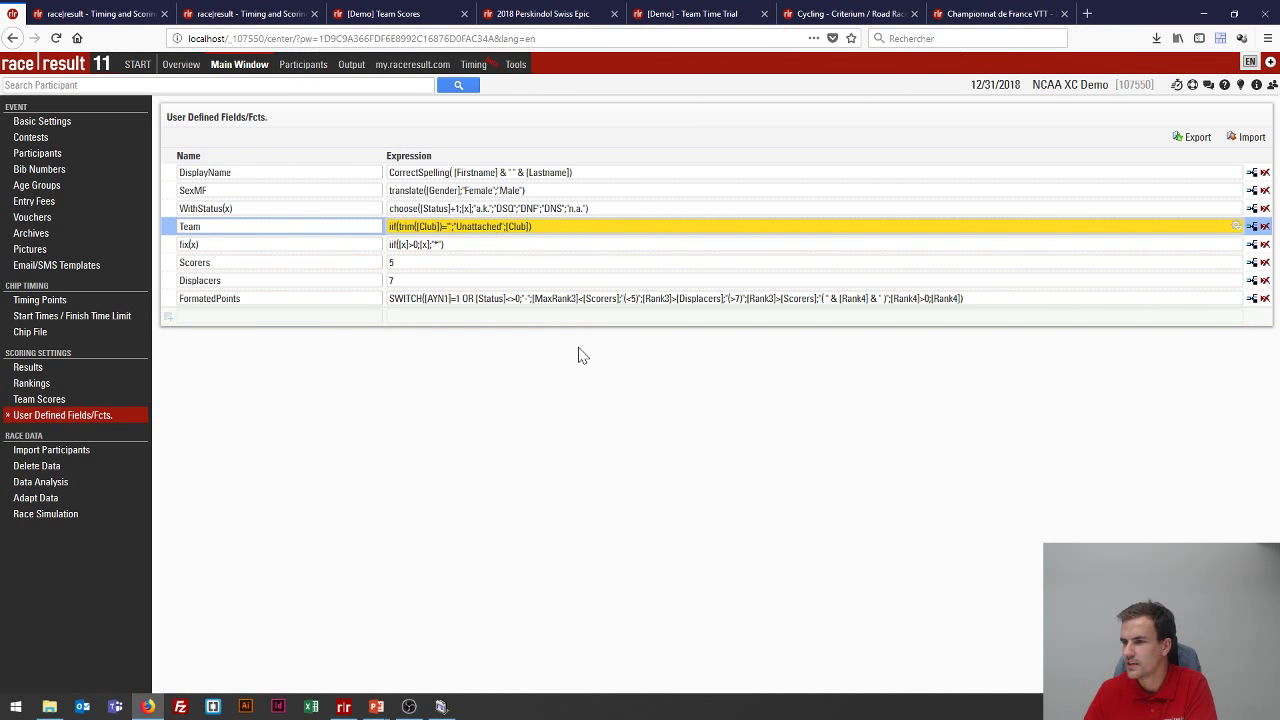
left_click_drag(966, 298, 388, 298)
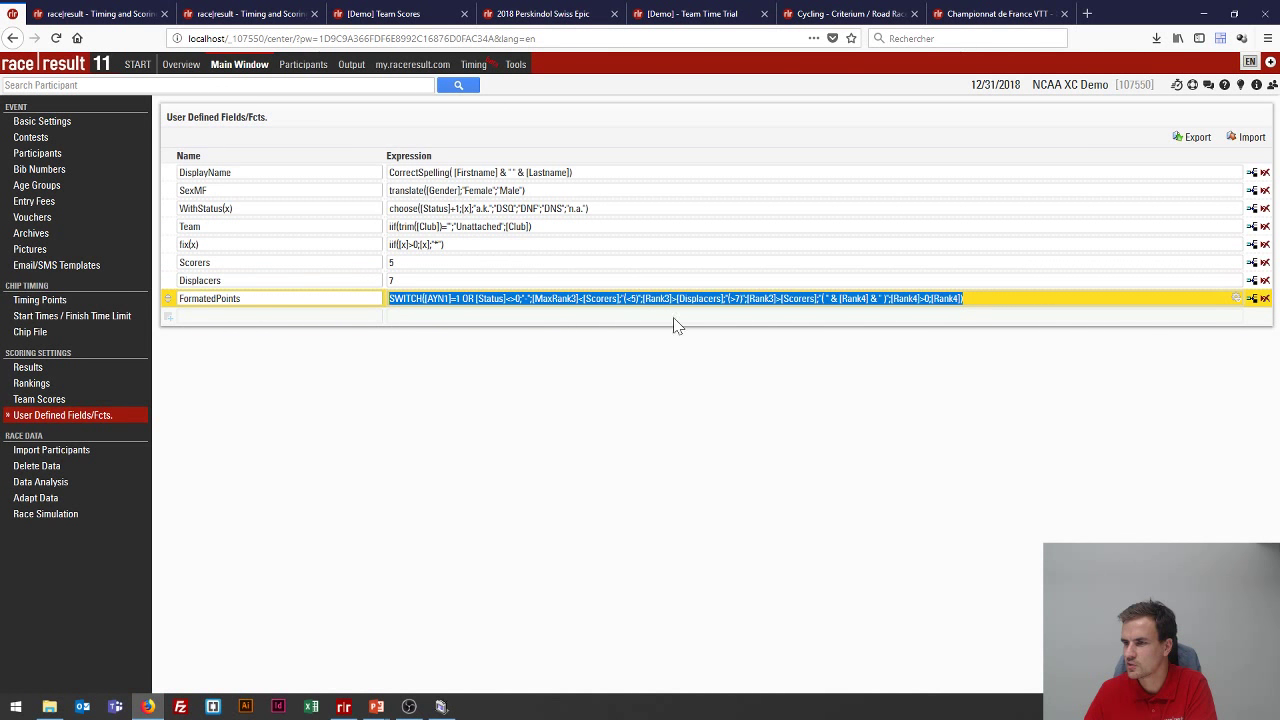
left_click(608, 312)
left_click_drag(723, 298, 690, 298)
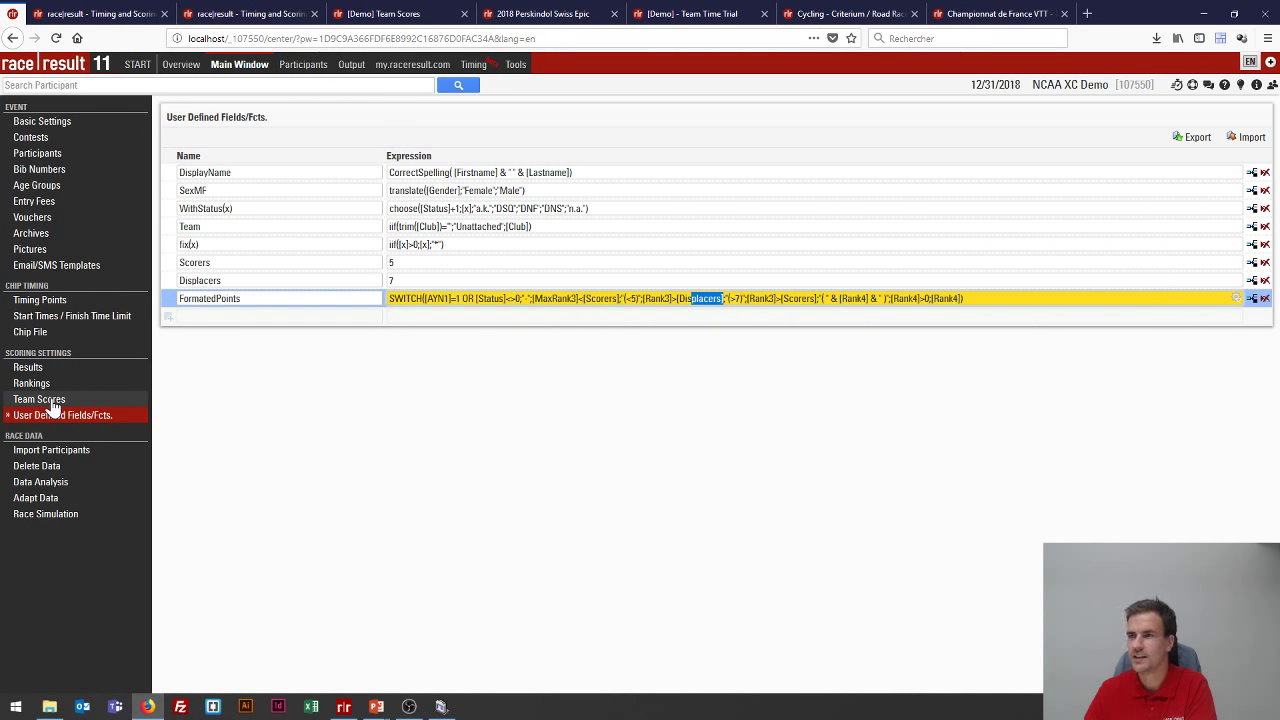
- Switch to the 2018 Perskindol Swiss Epic event and look through its results definitions and its list of team scores
left_click(535, 10)
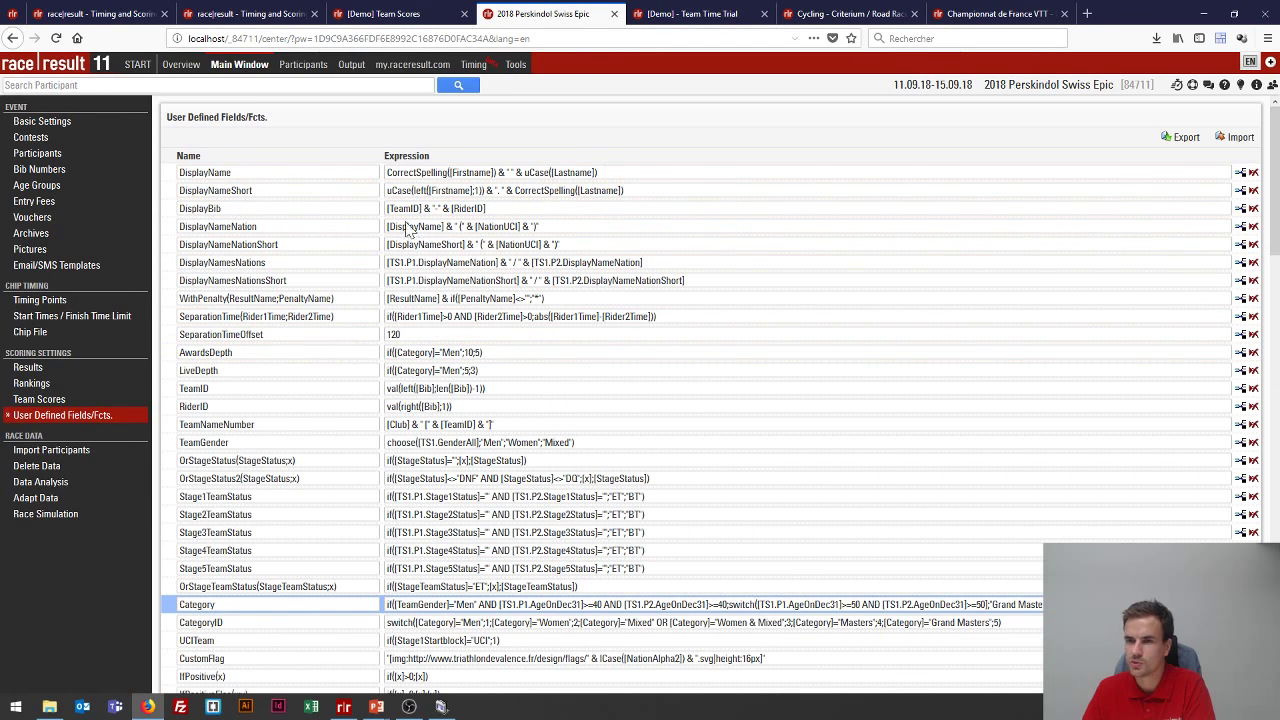
left_click(66, 374)
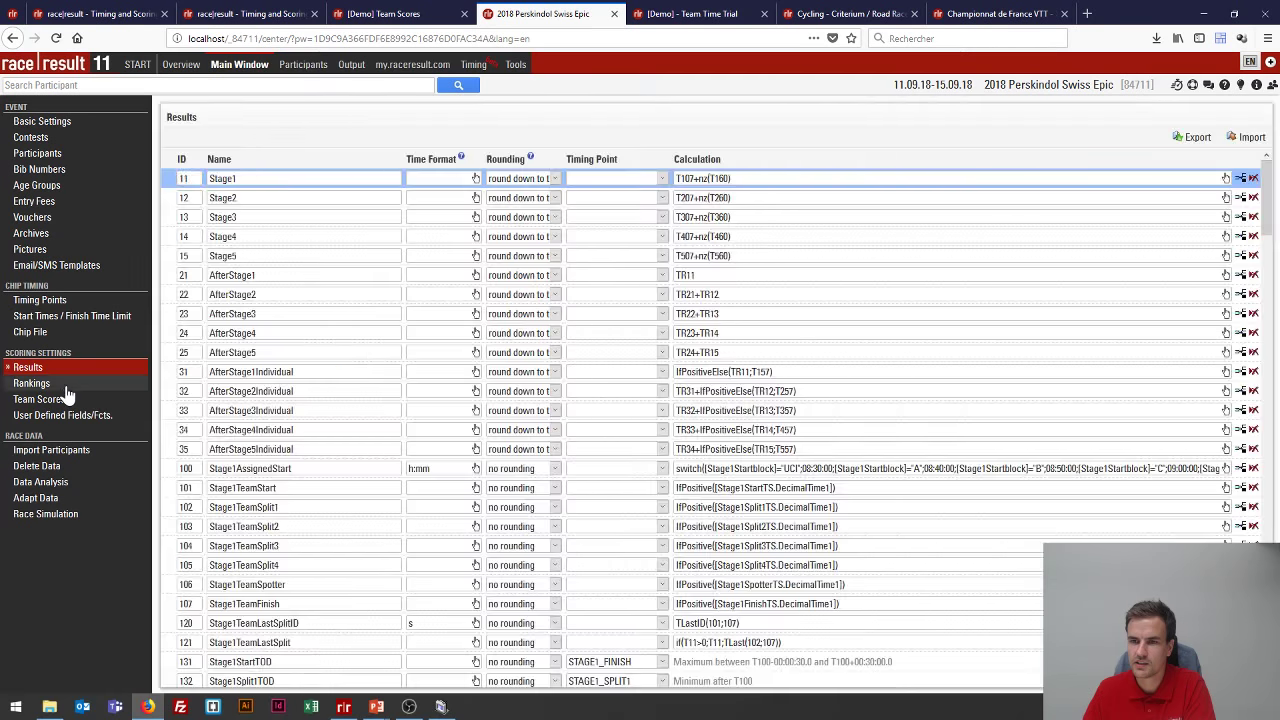
left_click(68, 385)
left_click(40, 399)
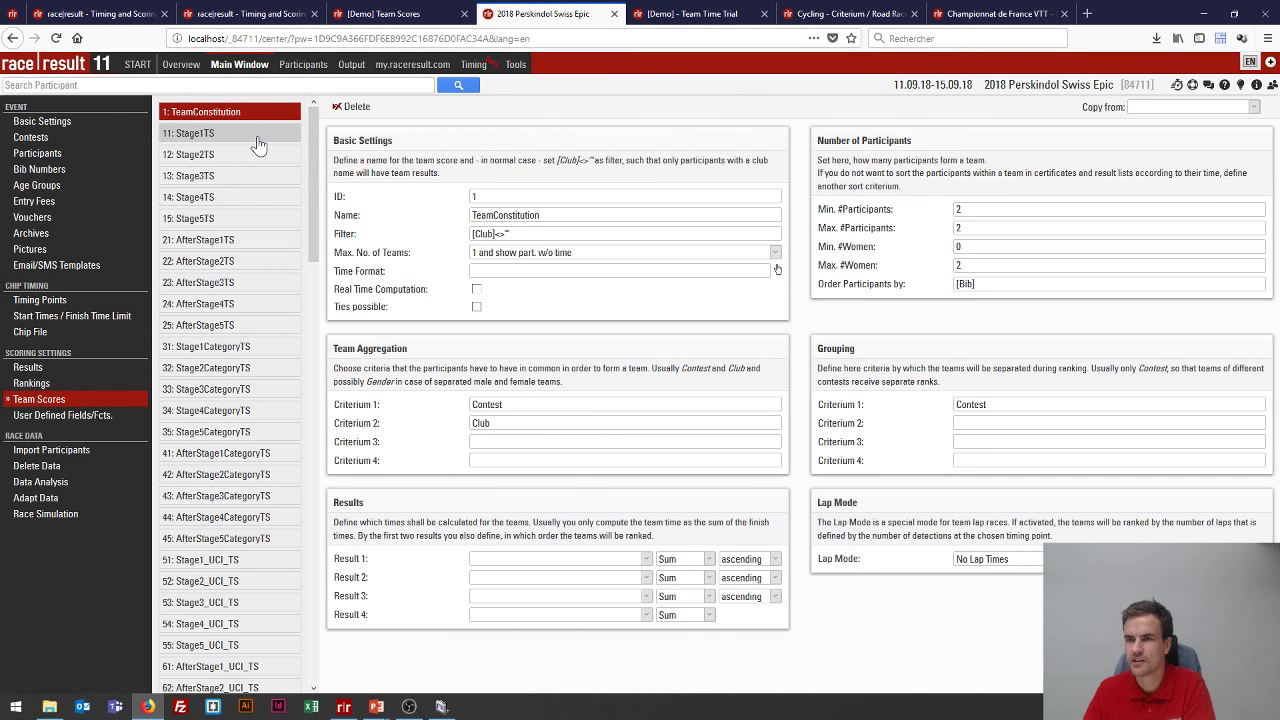
scroll(266, 277, "down", 4)
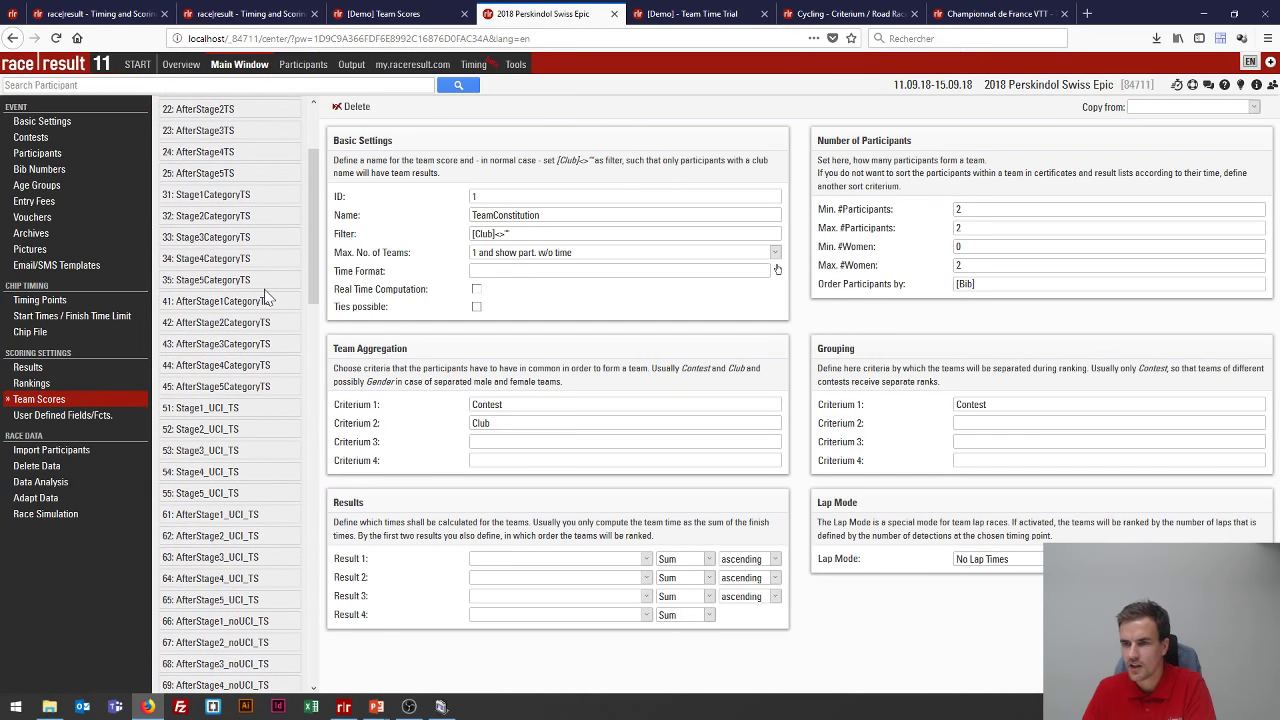
scroll(266, 299, "down", 5)
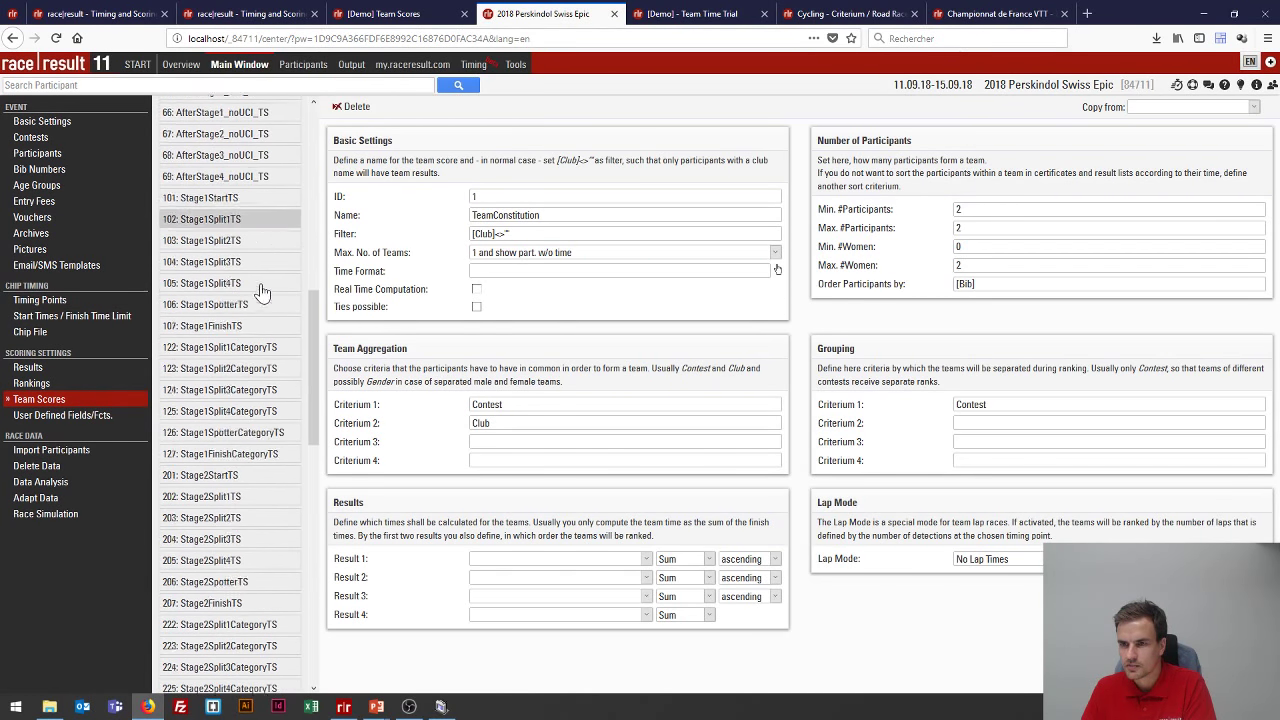
- Review the settings of the Stage 1 team scores from Stage1StartTS through the splits and Stage1SpotterTS to Stage1FinishTS
left_click(234, 178)
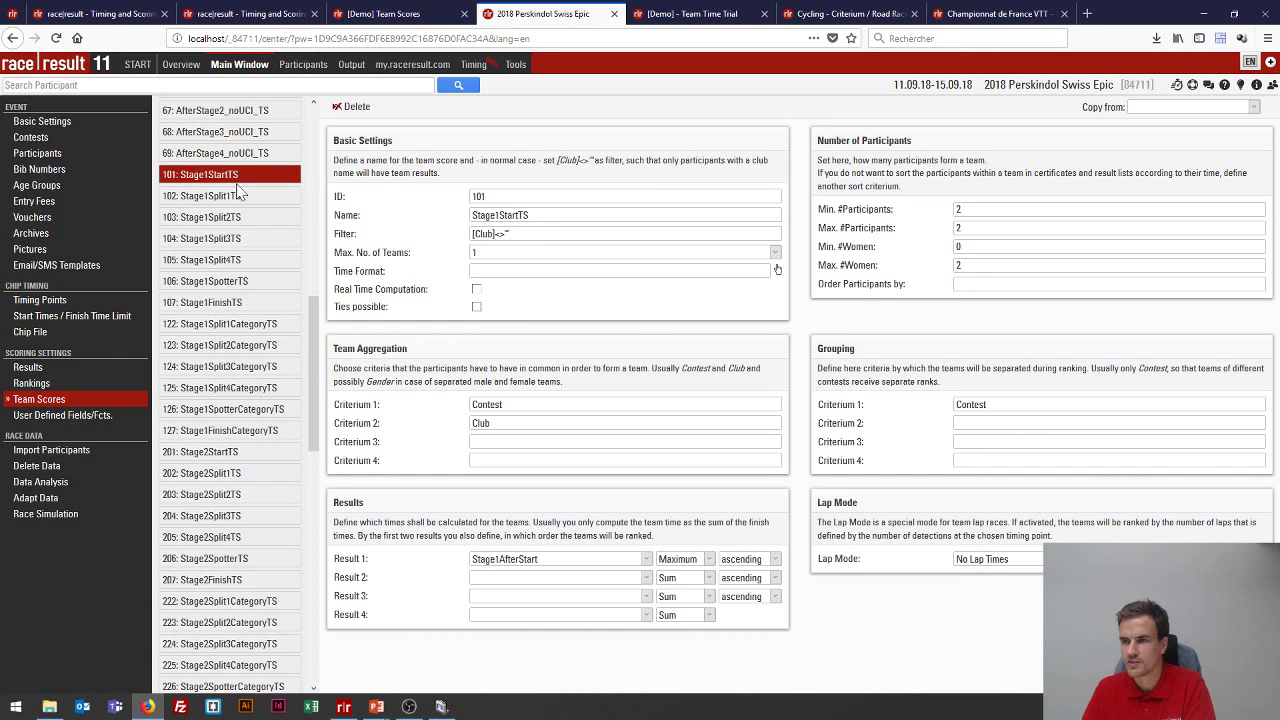
left_click(237, 200)
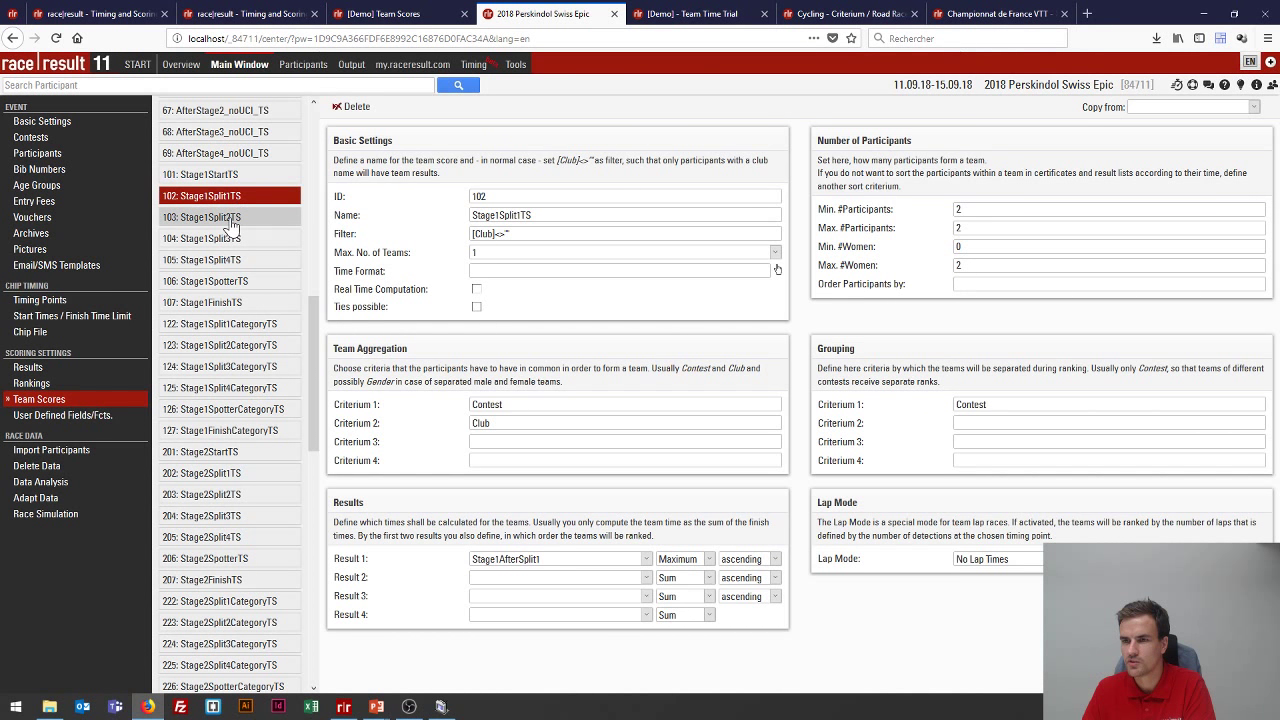
left_click(232, 218)
left_click(230, 239)
left_click(228, 260)
left_click(226, 281)
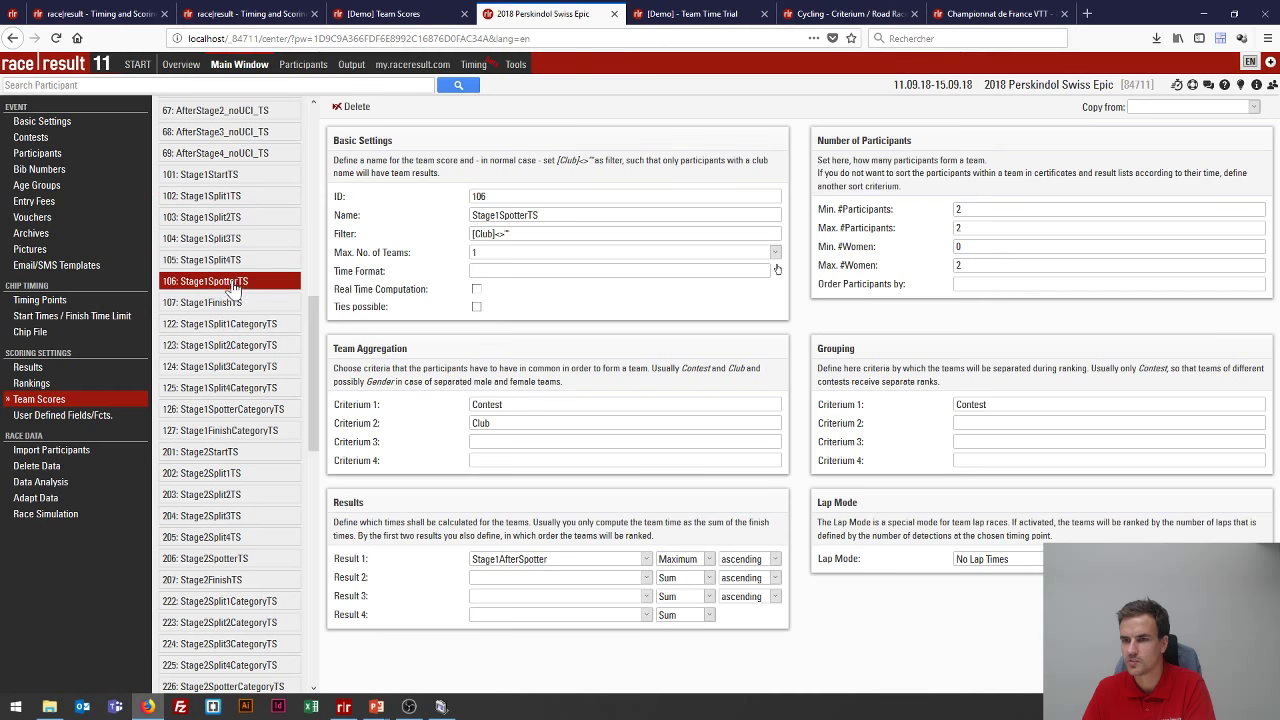
left_click(226, 304)
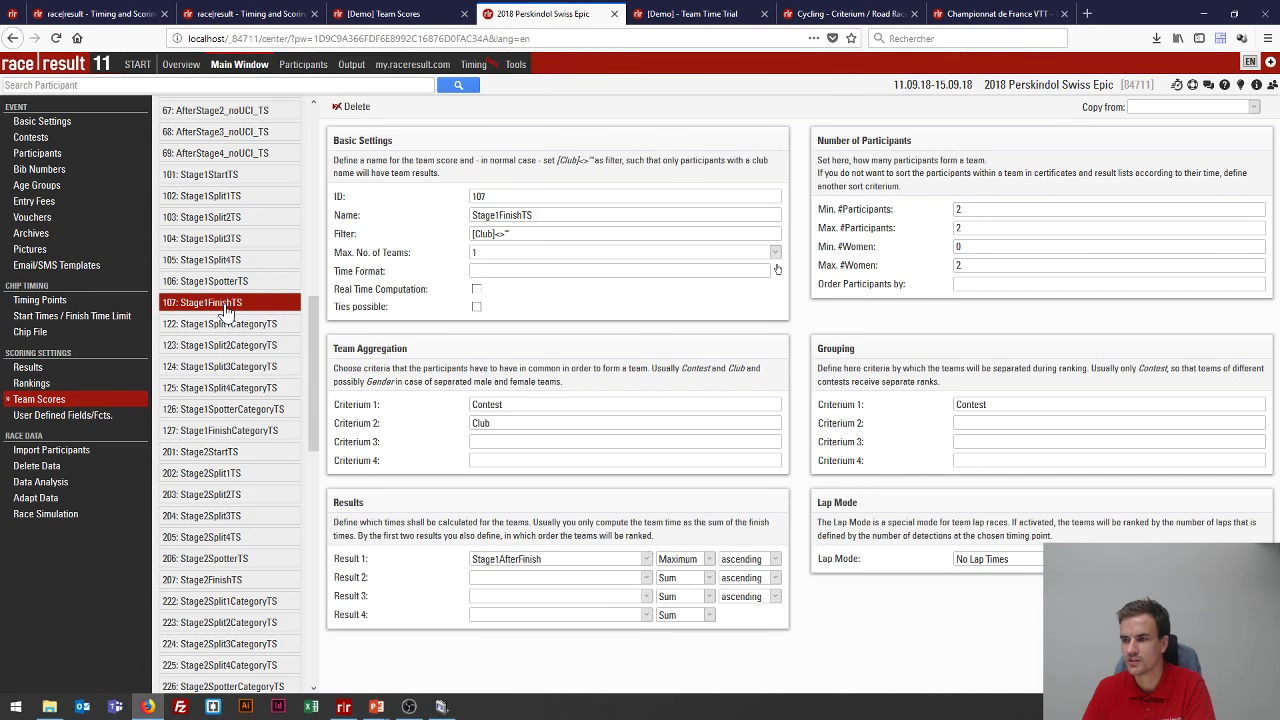
- Examine the calculation of the Stage1TeamFinish result in the results definitions of the Swiss Epic event
left_click(27, 370)
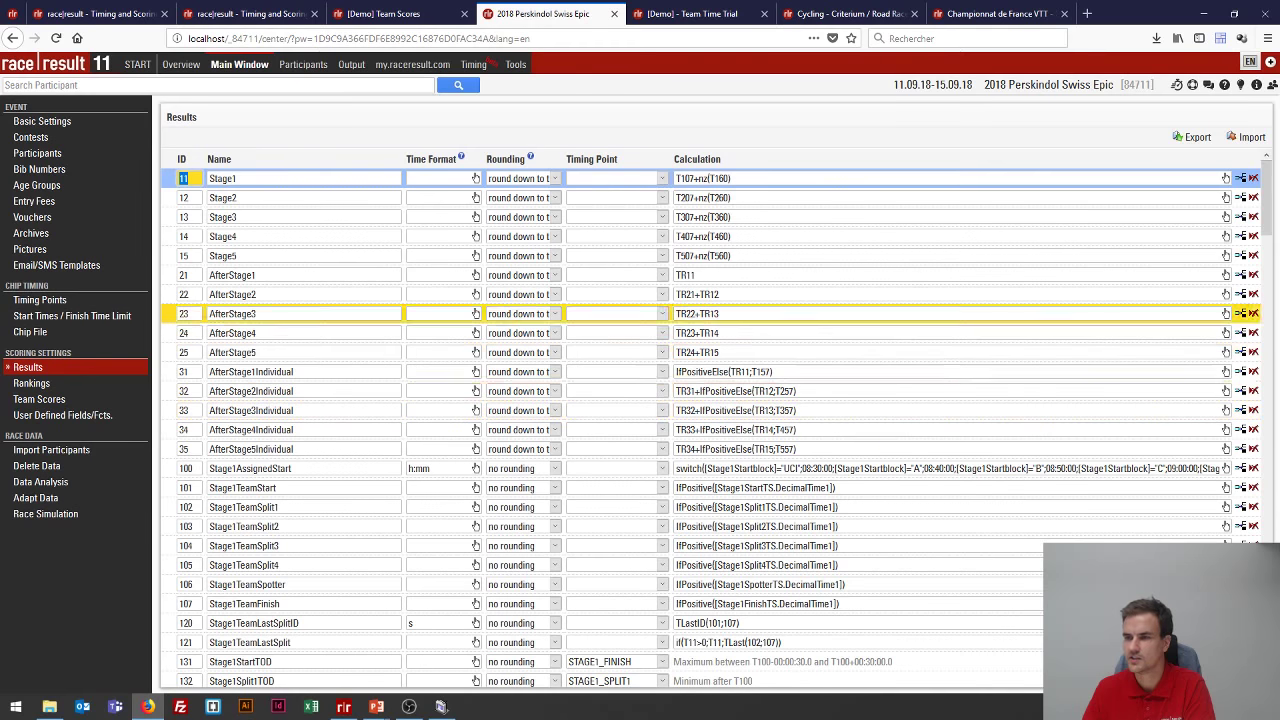
scroll(660, 390, "down", 4)
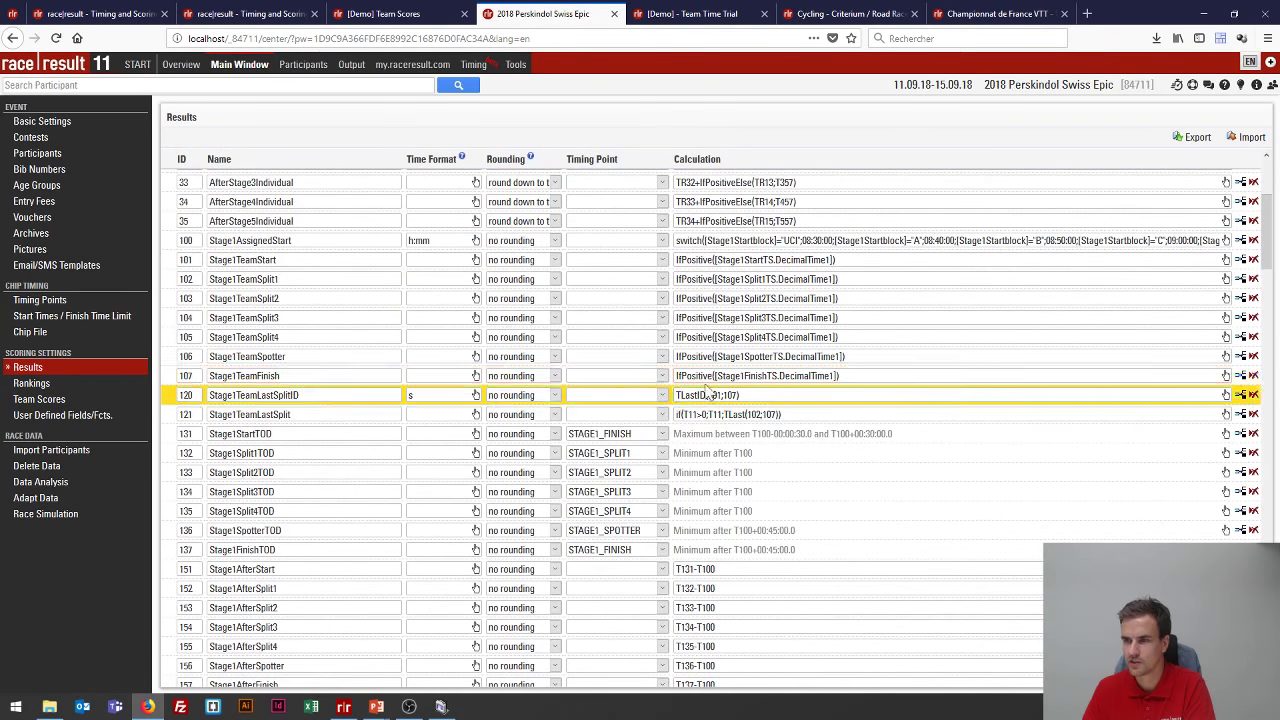
left_click(755, 376)
left_click_drag(840, 376, 675, 376)
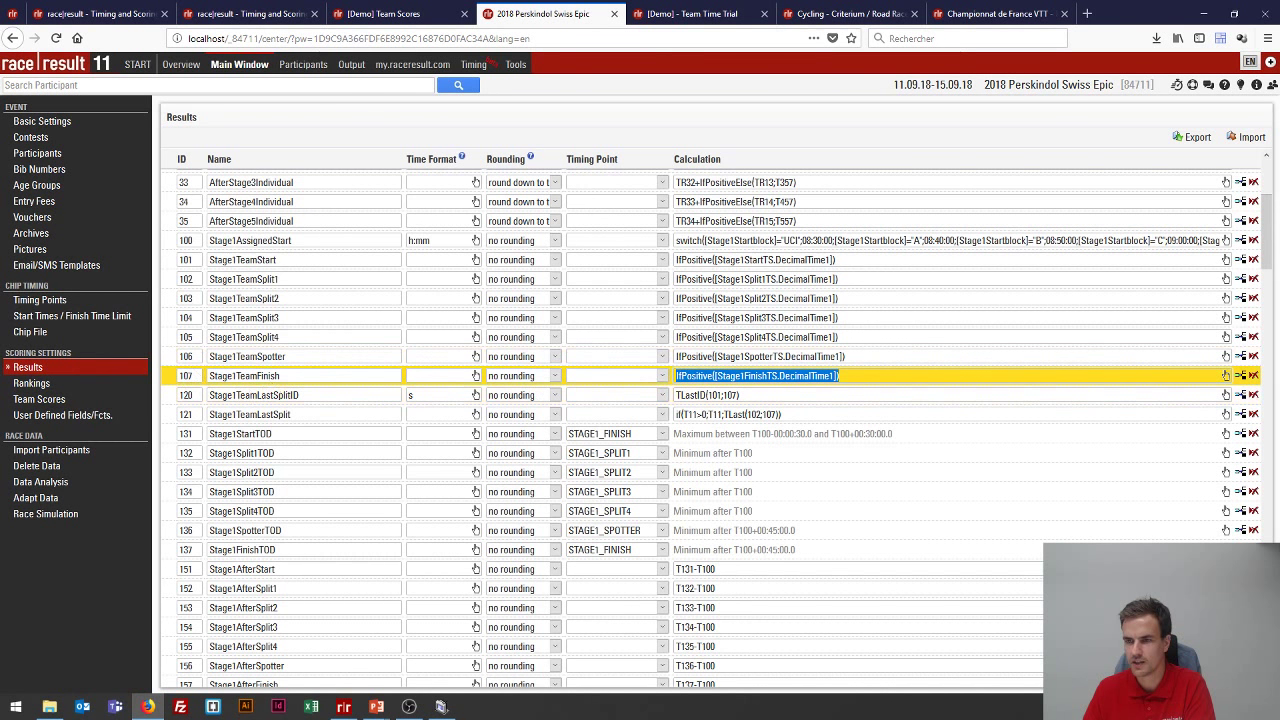
left_click(244, 375)
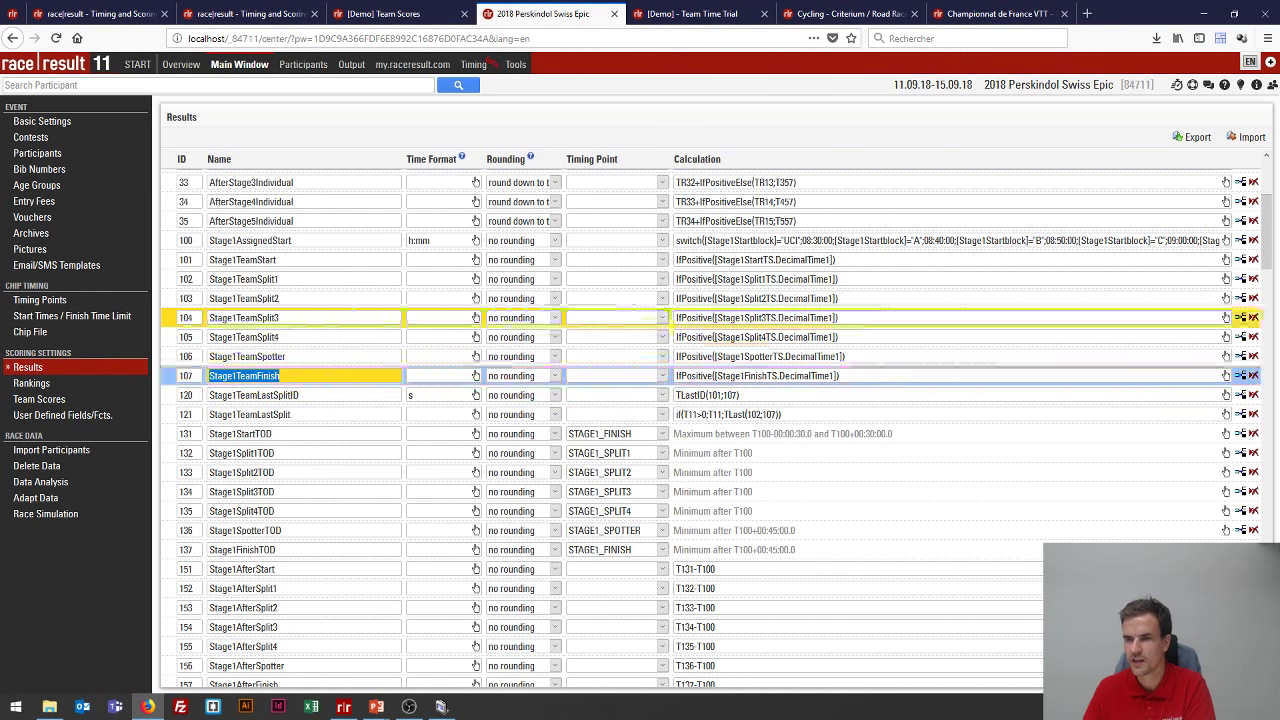
- Trace the T107 reference in the Stage1 result's calculation to the Stage1TeamFinish result and return to Stage1
scroll(306, 329, "up", 5)
left_click(243, 182)
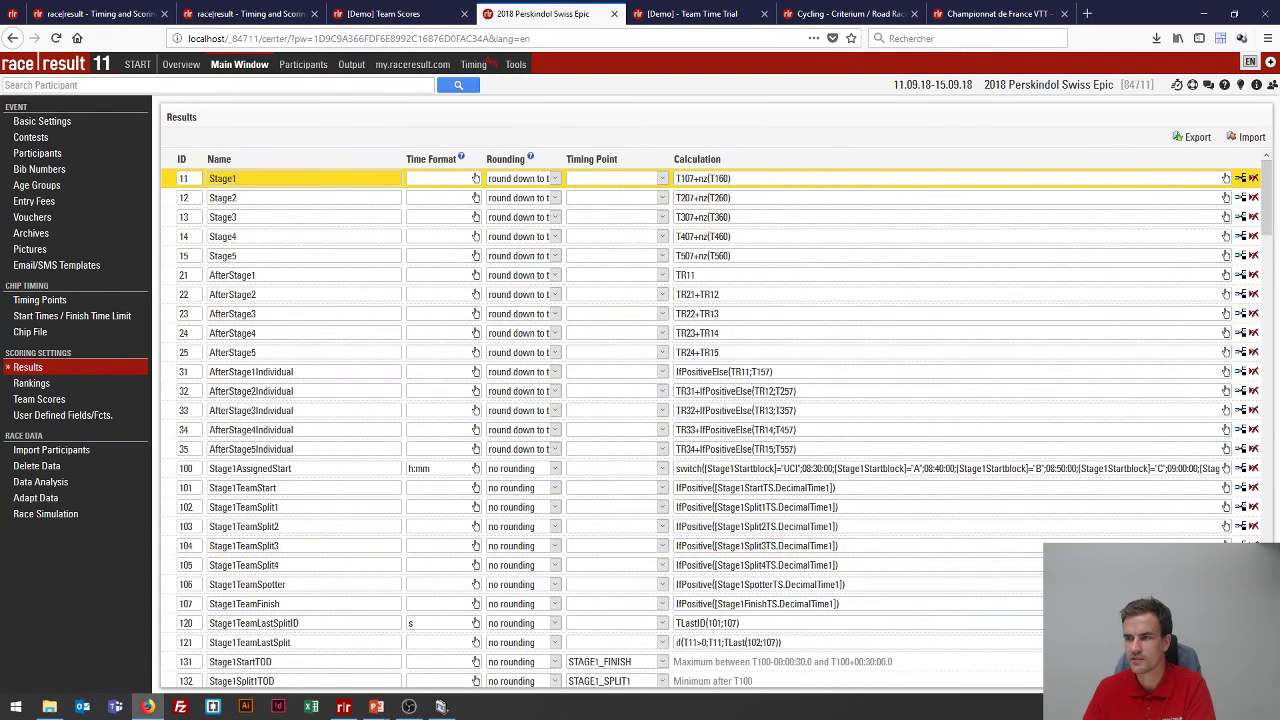
left_click_drag(695, 179, 672, 182)
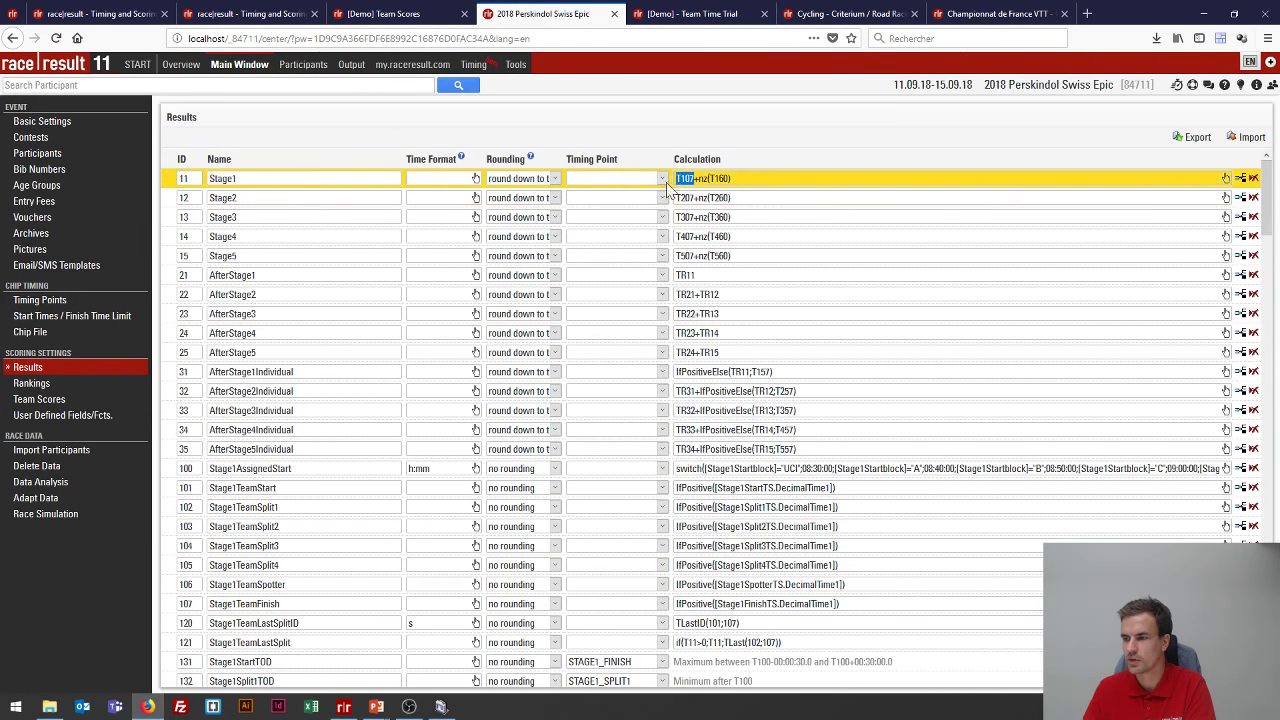
left_click(300, 603)
scroll(600, 460, "down", 3)
key("Down")
key("Down")
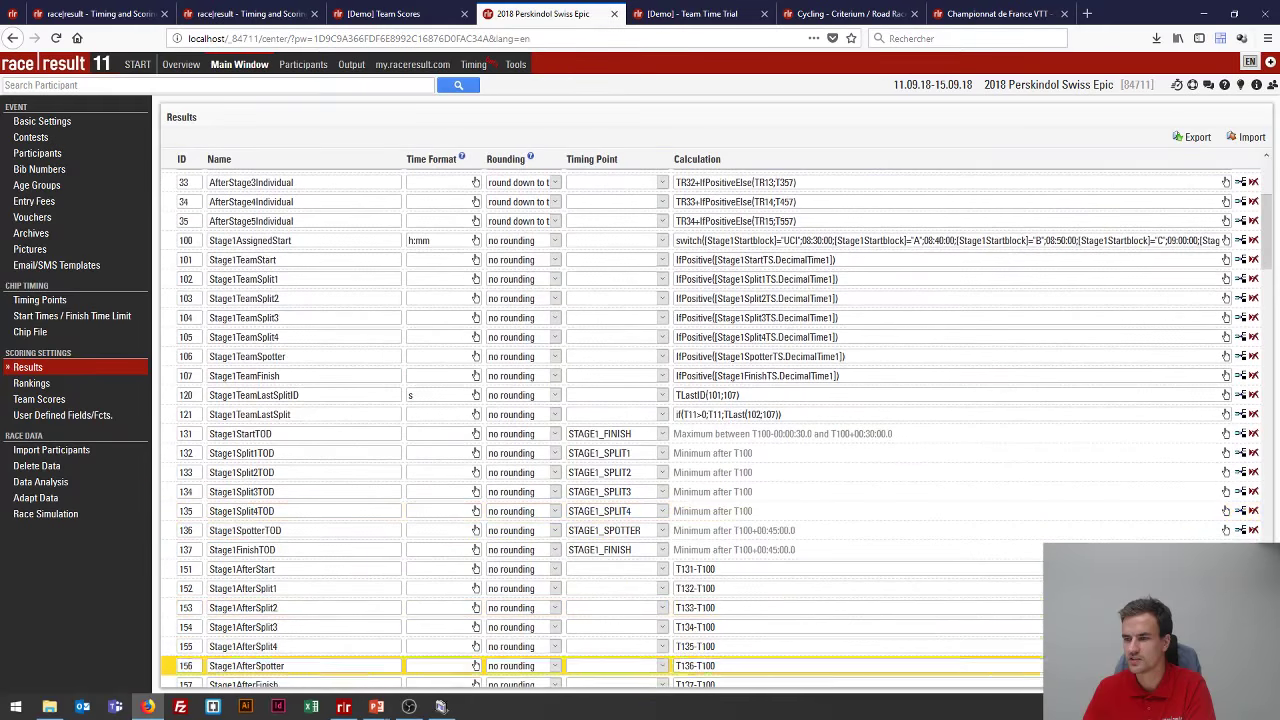
key("Up")
key("Up")
key("Up")
key("Up")
key("Up")
key("Up")
key("Up")
key("Up")
key("Up")
key("Up")
key("Up")
key("Up")
key("Up")
key("Up")
key("Up")
key("Up")
key("Up")
key("Up")
key("Up")
key("Up")
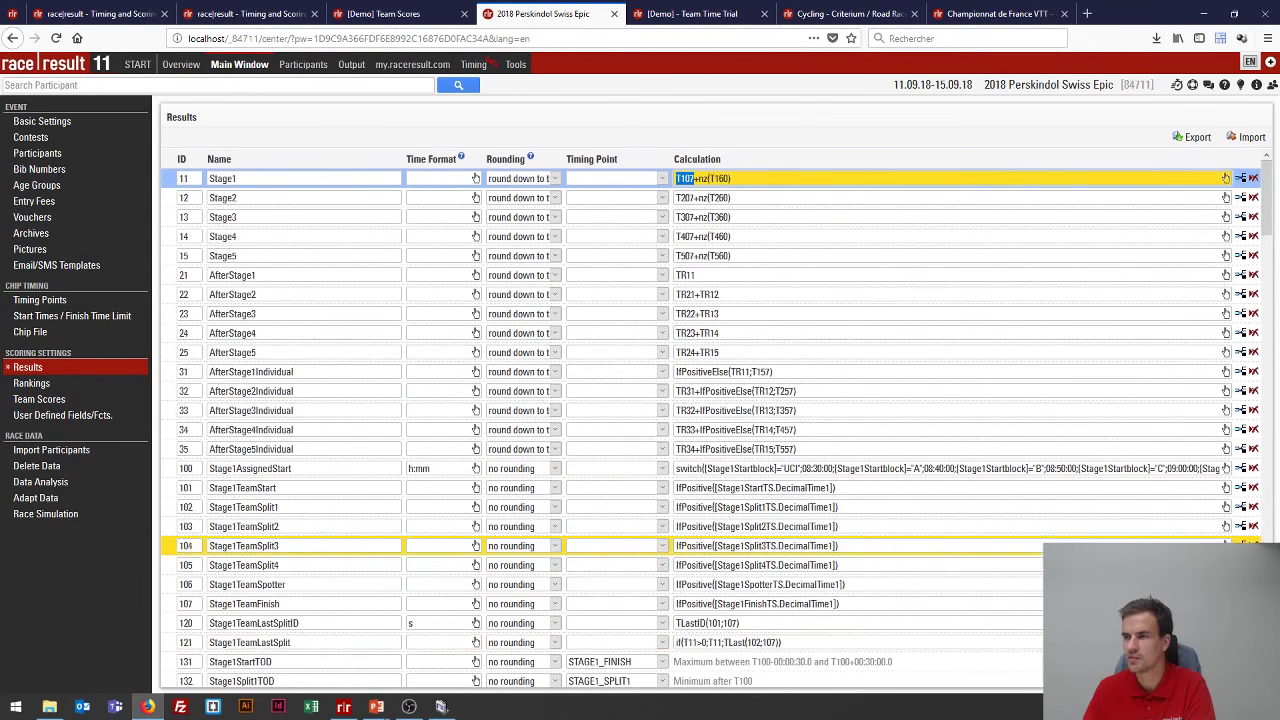
- Examine the nz(T160) part of the Stage1 calculation and look up the manual Stage1Penalty result it refers to
left_click_drag(731, 178, 694, 179)
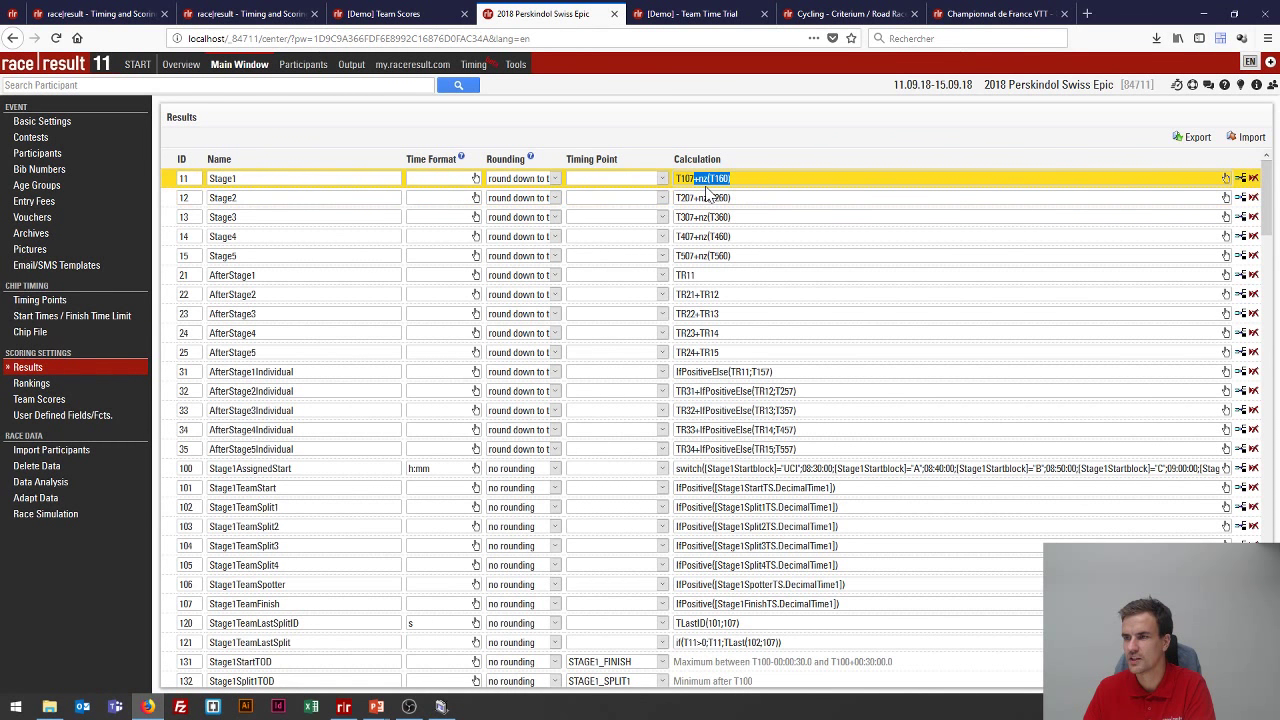
key("End")
key("shift+Home")
key("End")
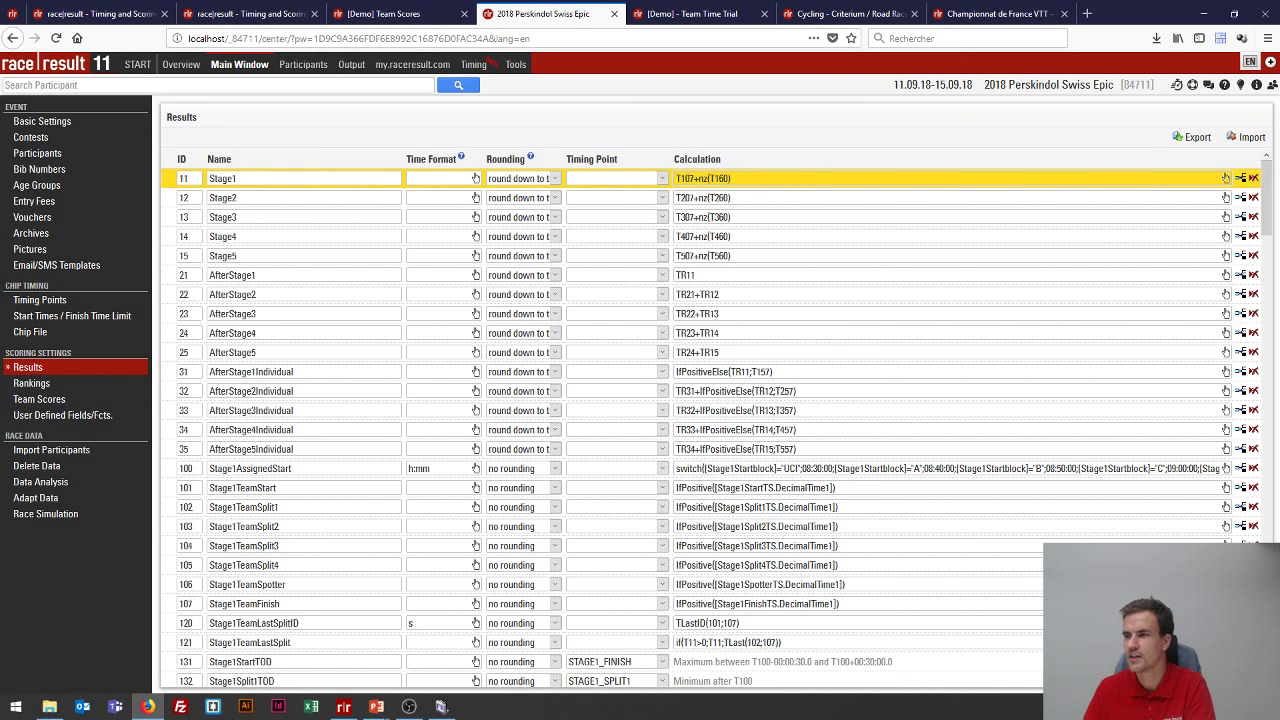
key("ctrl+shift+Left")
key("ctrl+shift+Left")
key("ctrl+shift+Left")
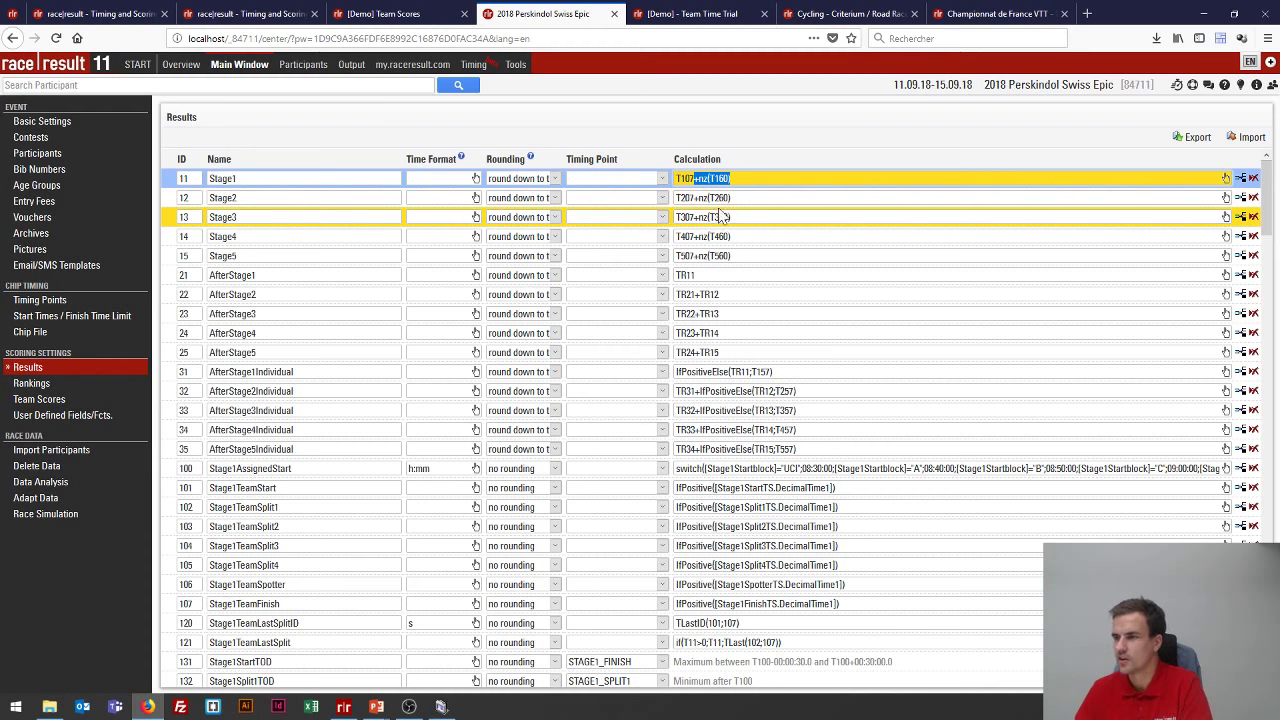
scroll(733, 330, "down", 3)
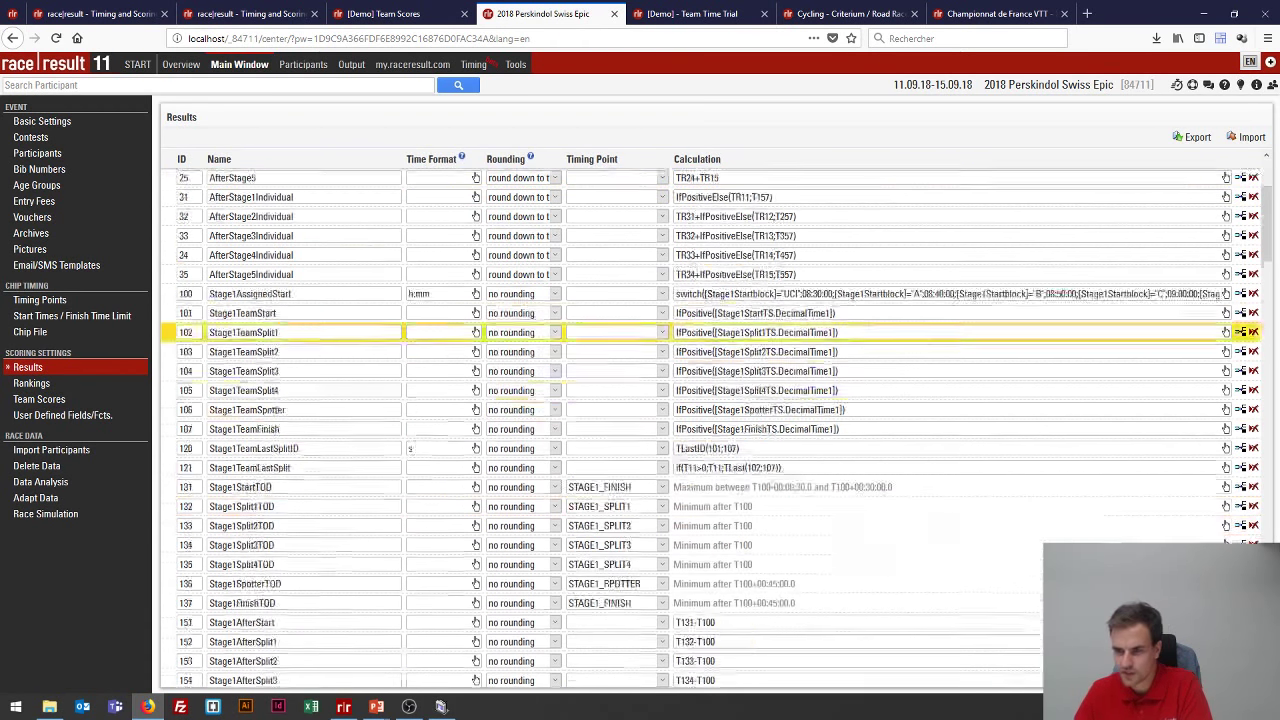
scroll(733, 330, "down", 7)
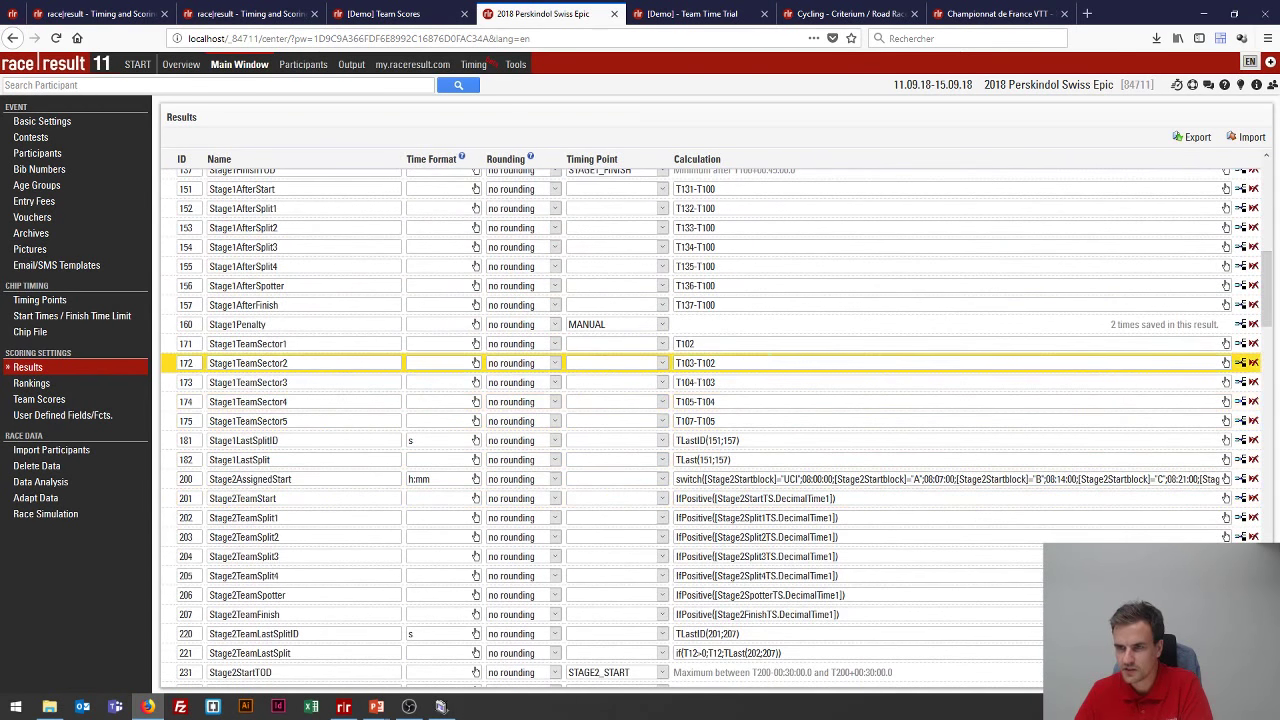
scroll(725, 335, "up", 1)
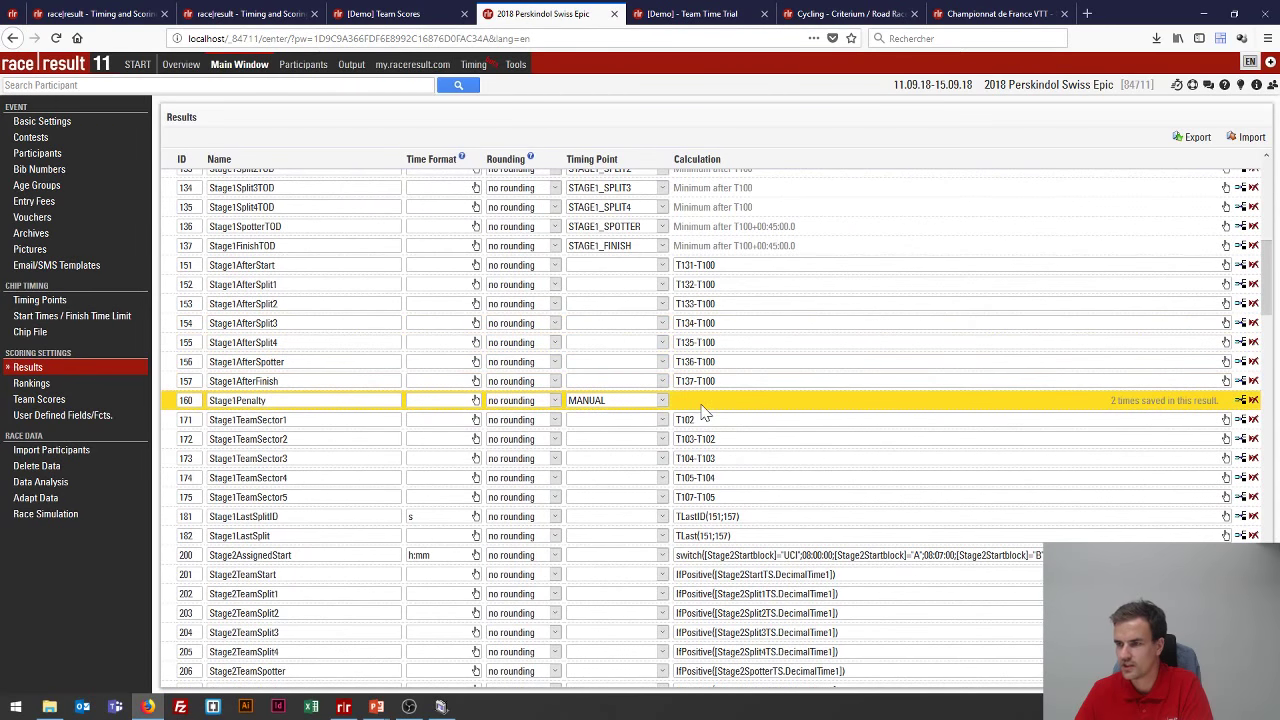
scroll(703, 410, "up", 10)
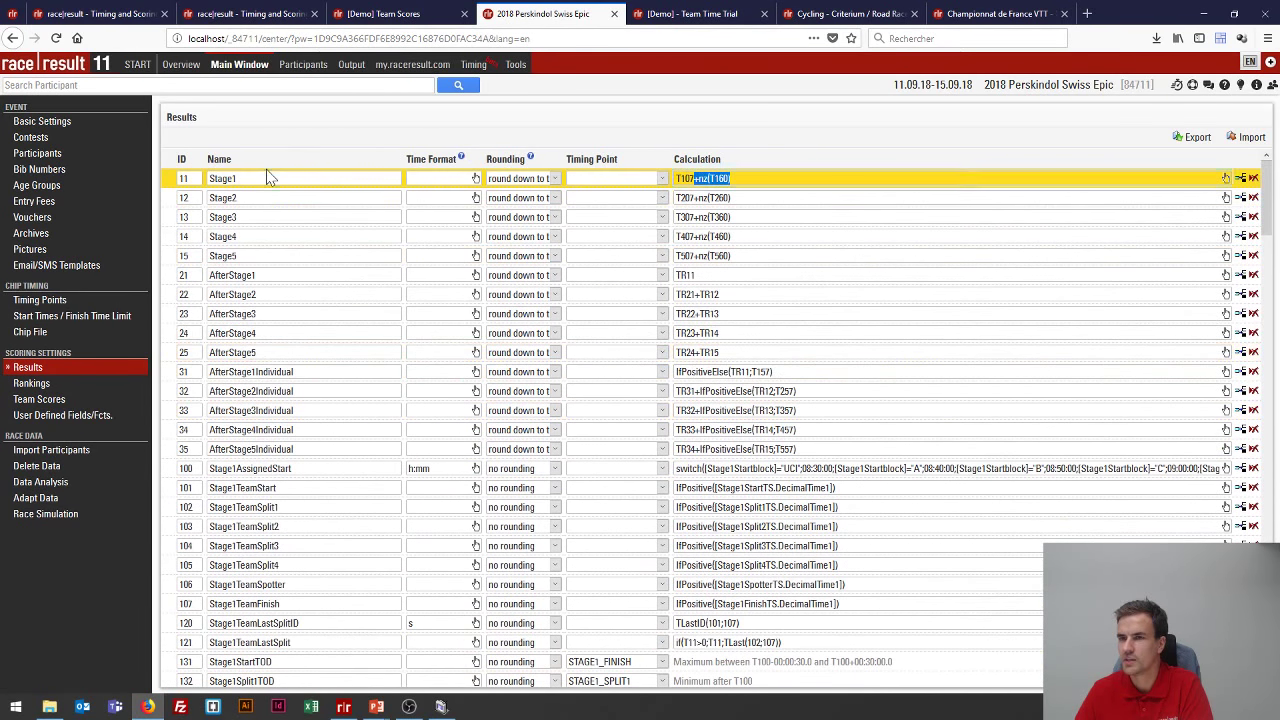
- Review the settings of the Stage1TS team score, which is based on the Stage1 result
left_click(268, 178)
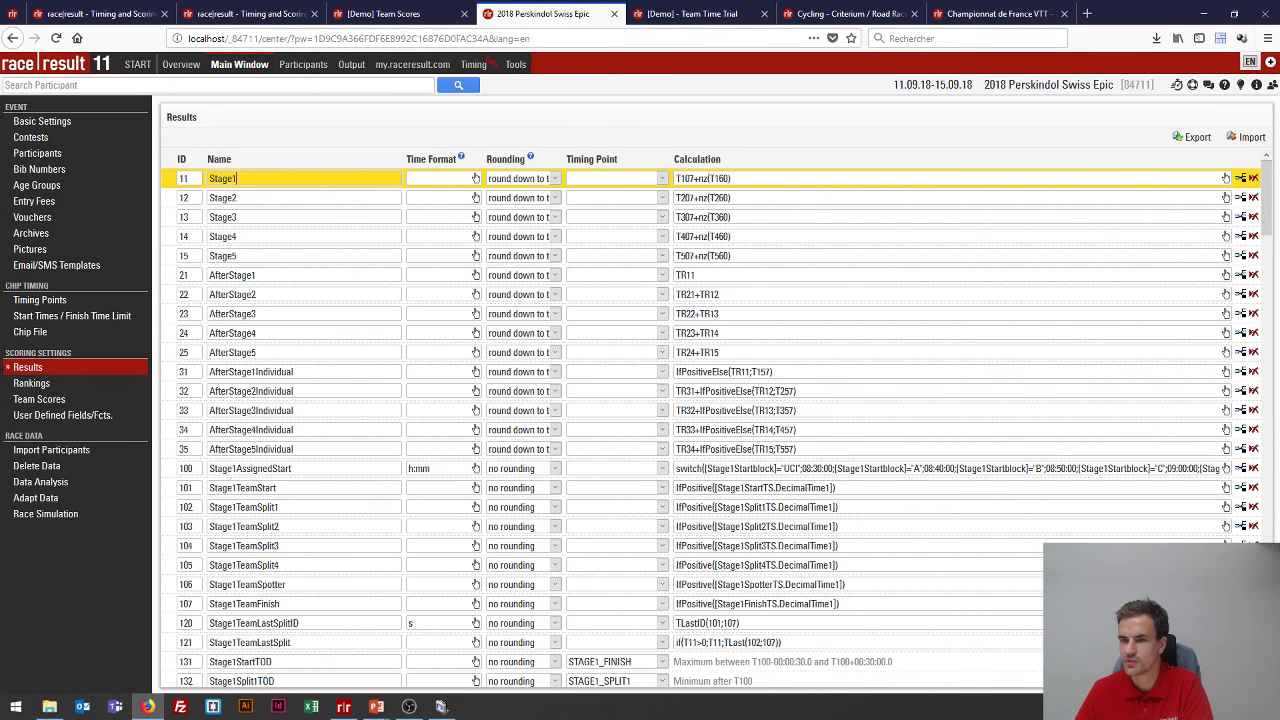
left_click(35, 399)
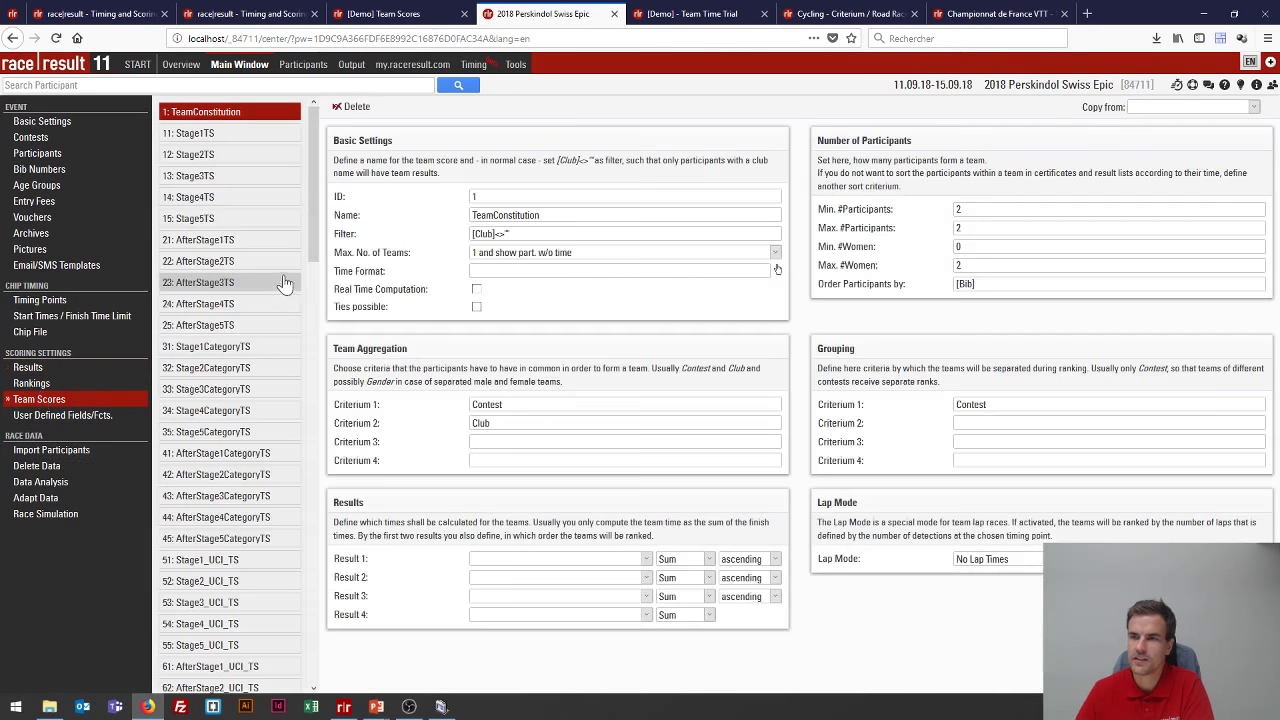
left_click(207, 134)
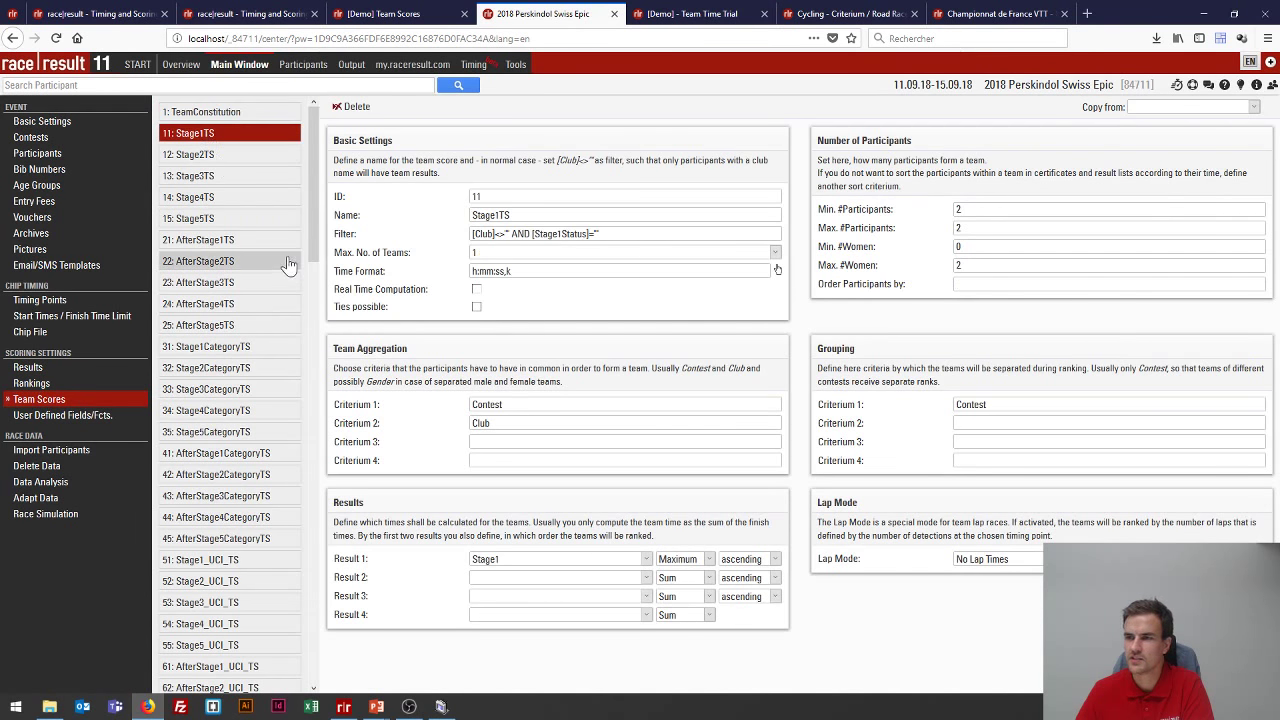
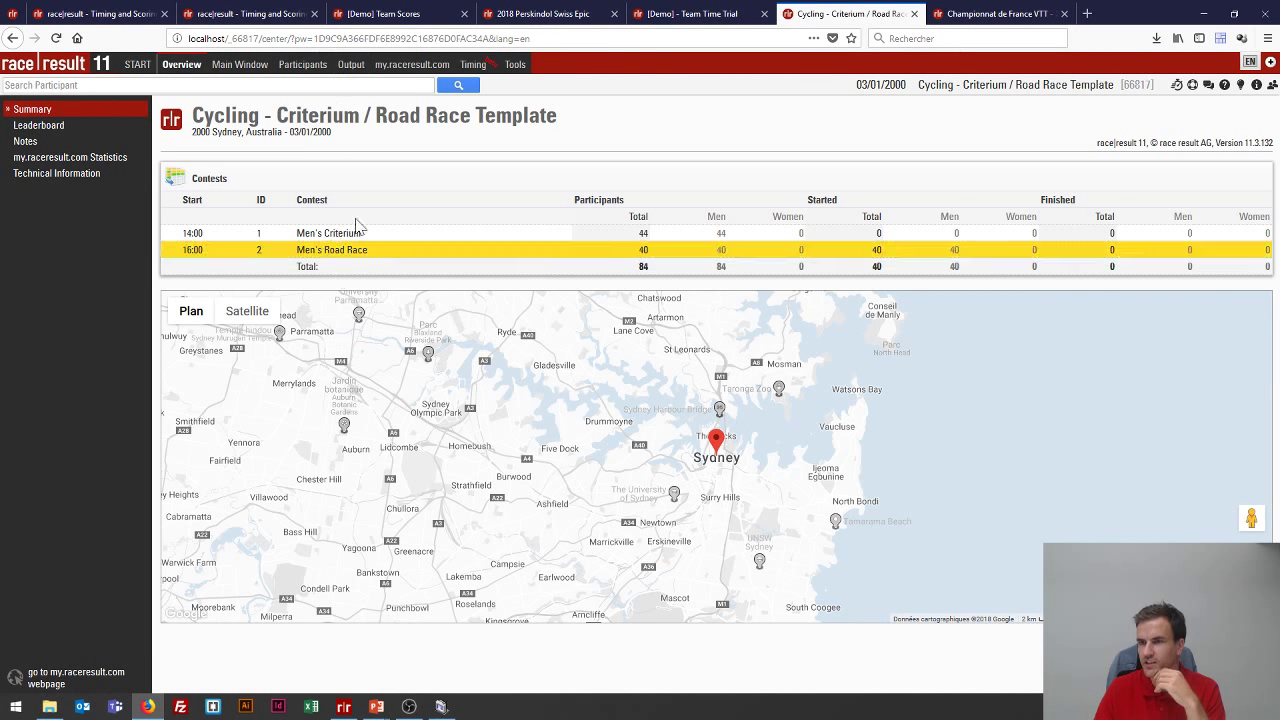
- View the LIVE output list for the Men's Road Race in the Cycling - Criterium / Road Race Template event
left_click(349, 66)
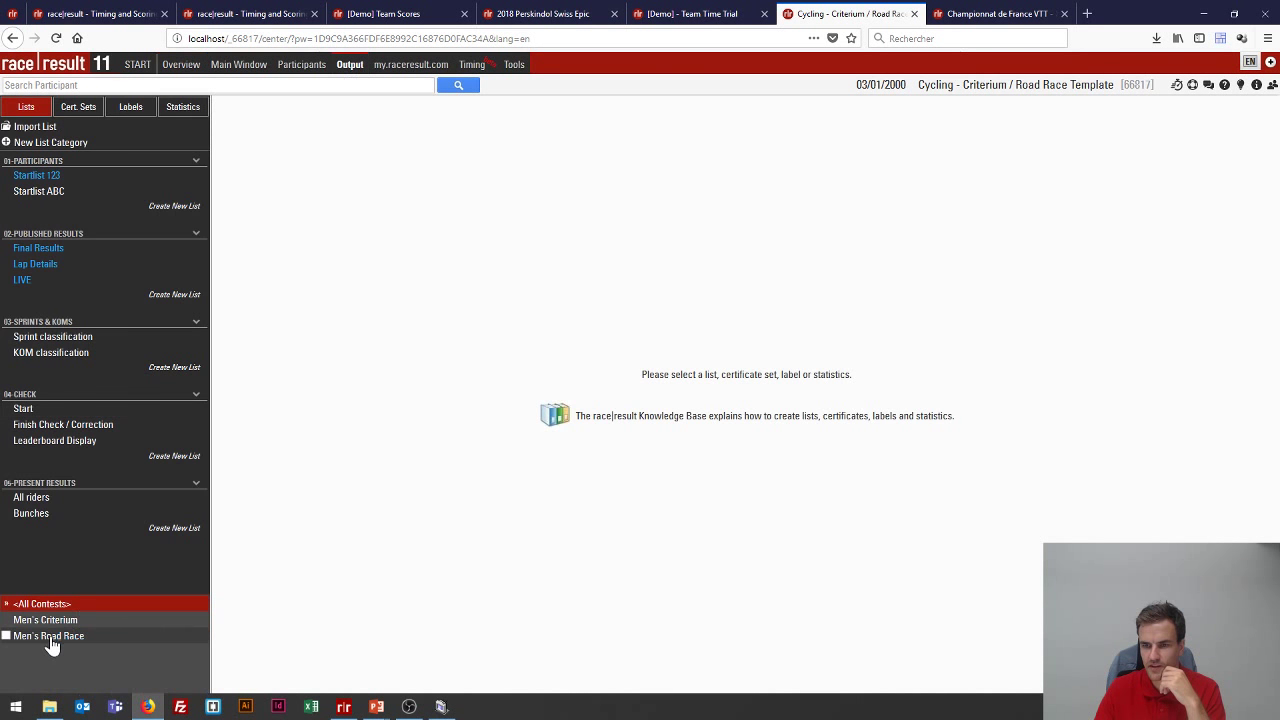
left_click(52, 640)
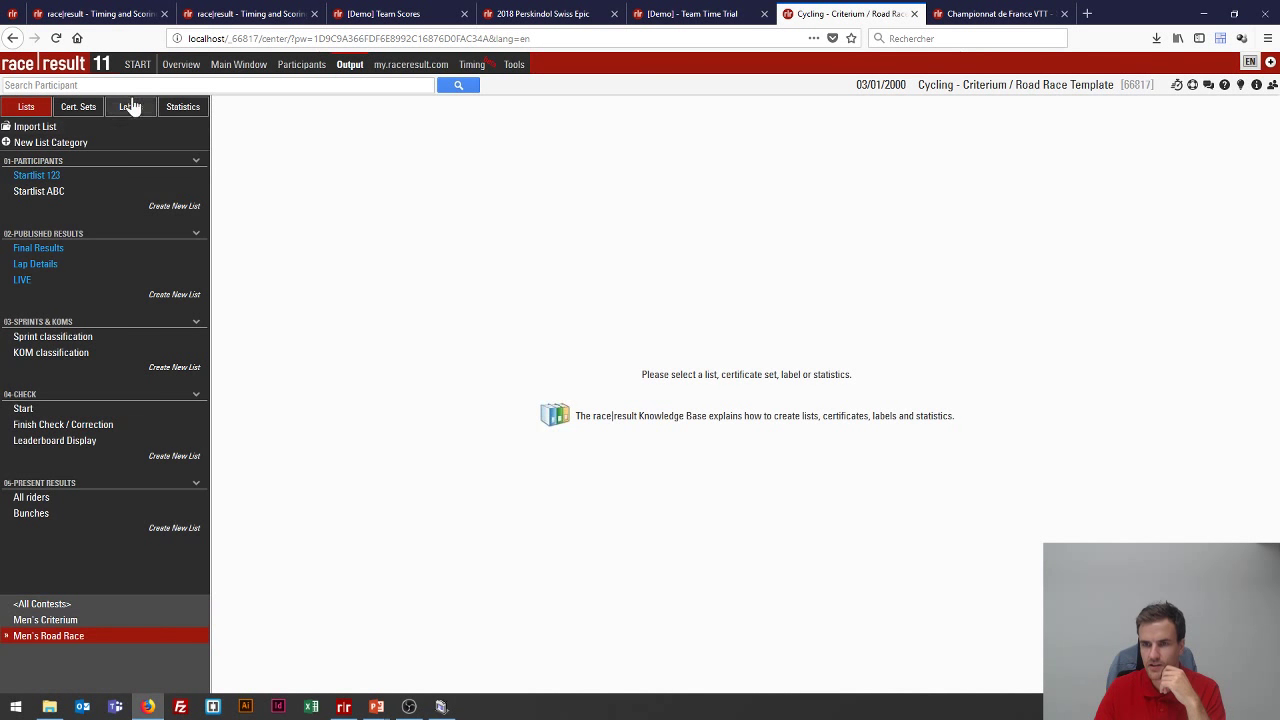
left_click(36, 281)
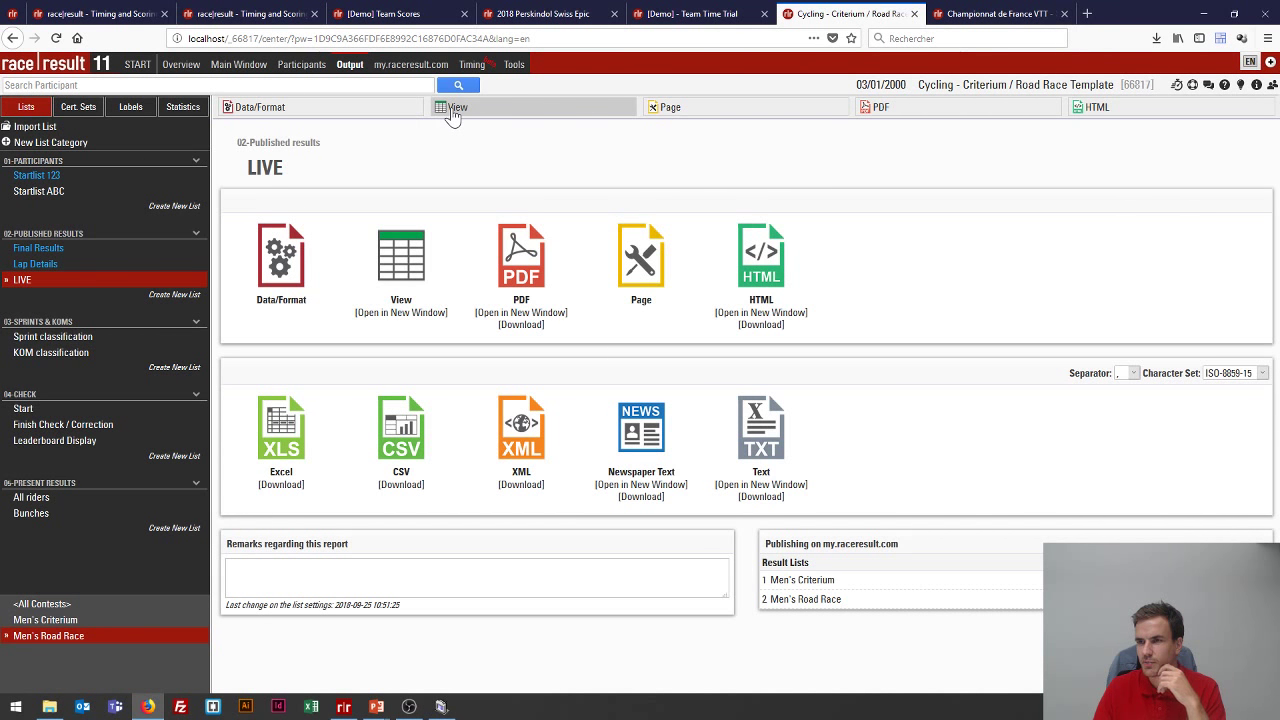
left_click(455, 110)
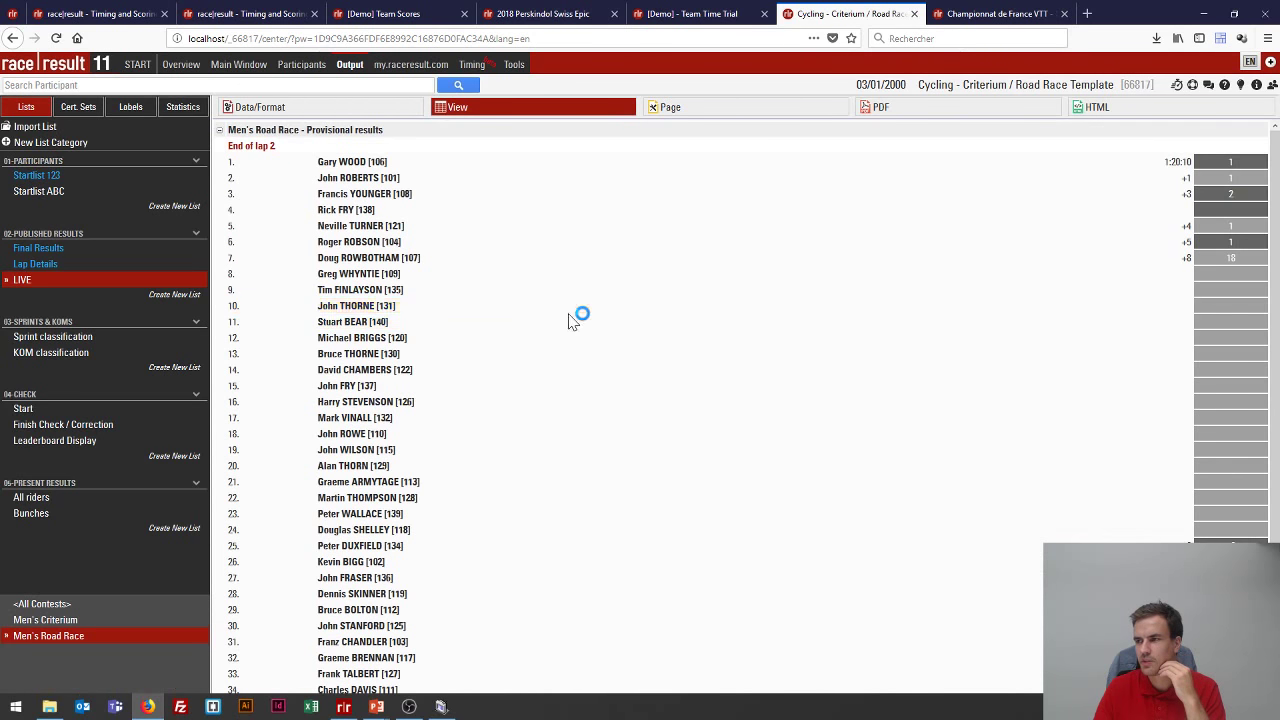
- Examine the calculations of the LastLapRawTime and LastLapBunchTime results in the cycling template
left_click(231, 68)
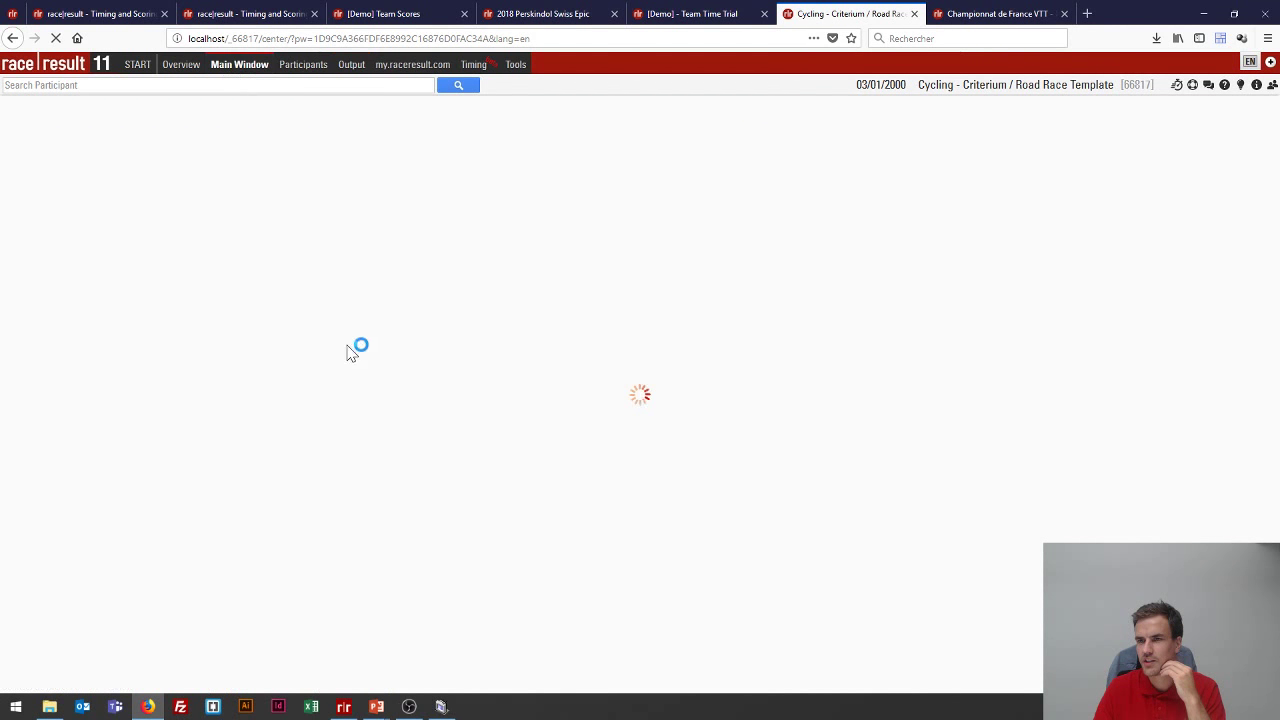
left_click(40, 367)
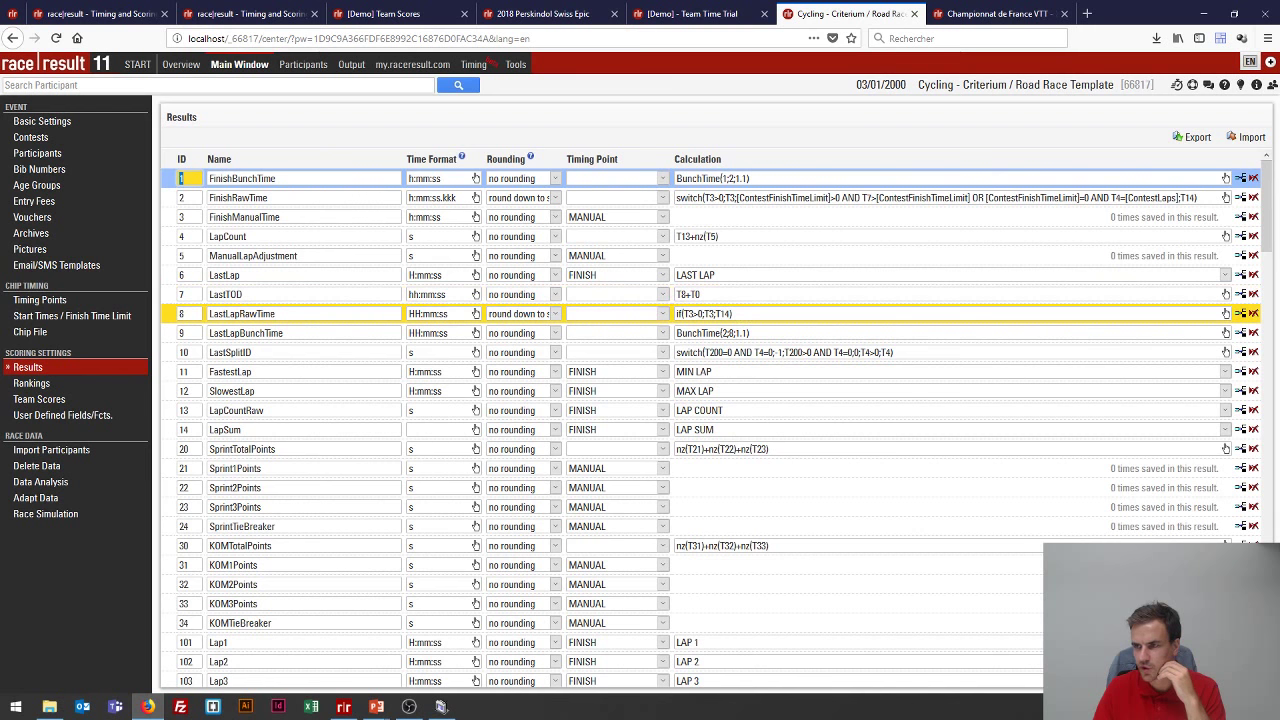
left_click(703, 313)
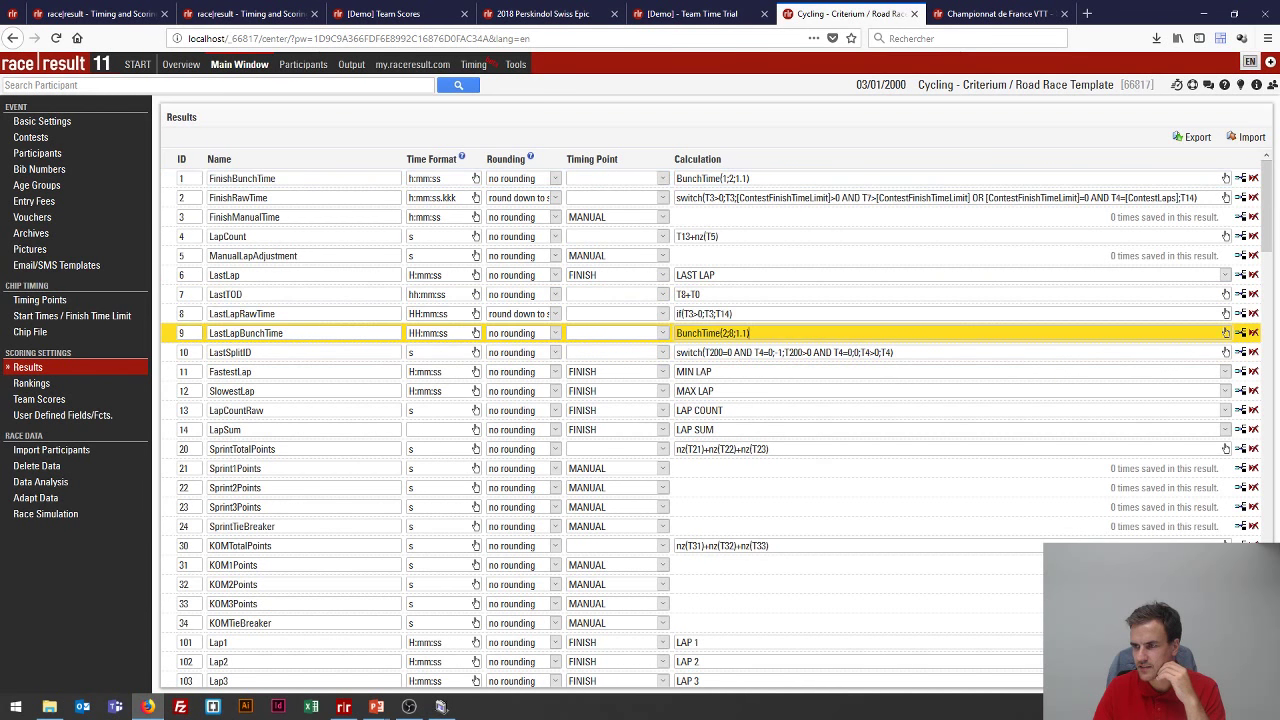
left_click(712, 333)
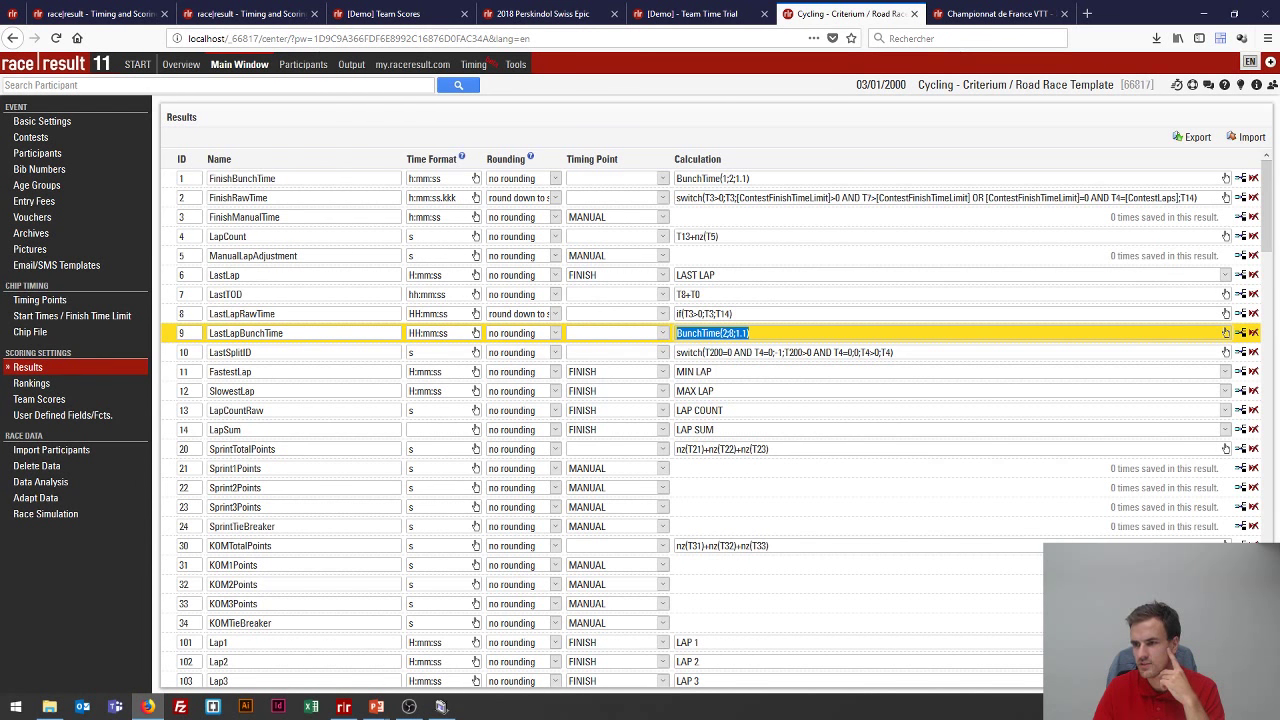
- Inspect the Bunch team score's filter and look up its T4 reference in the results and rankings settings
left_click(33, 404)
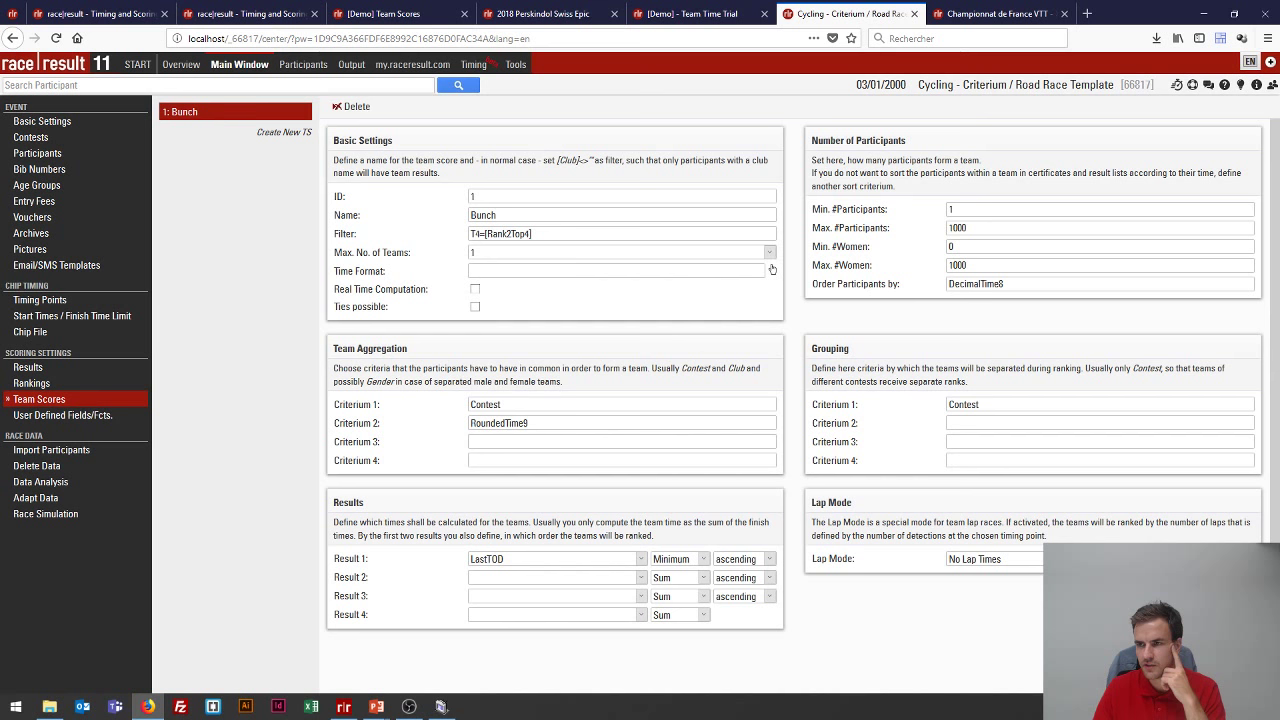
left_click(531, 233)
key("ctrl+a")
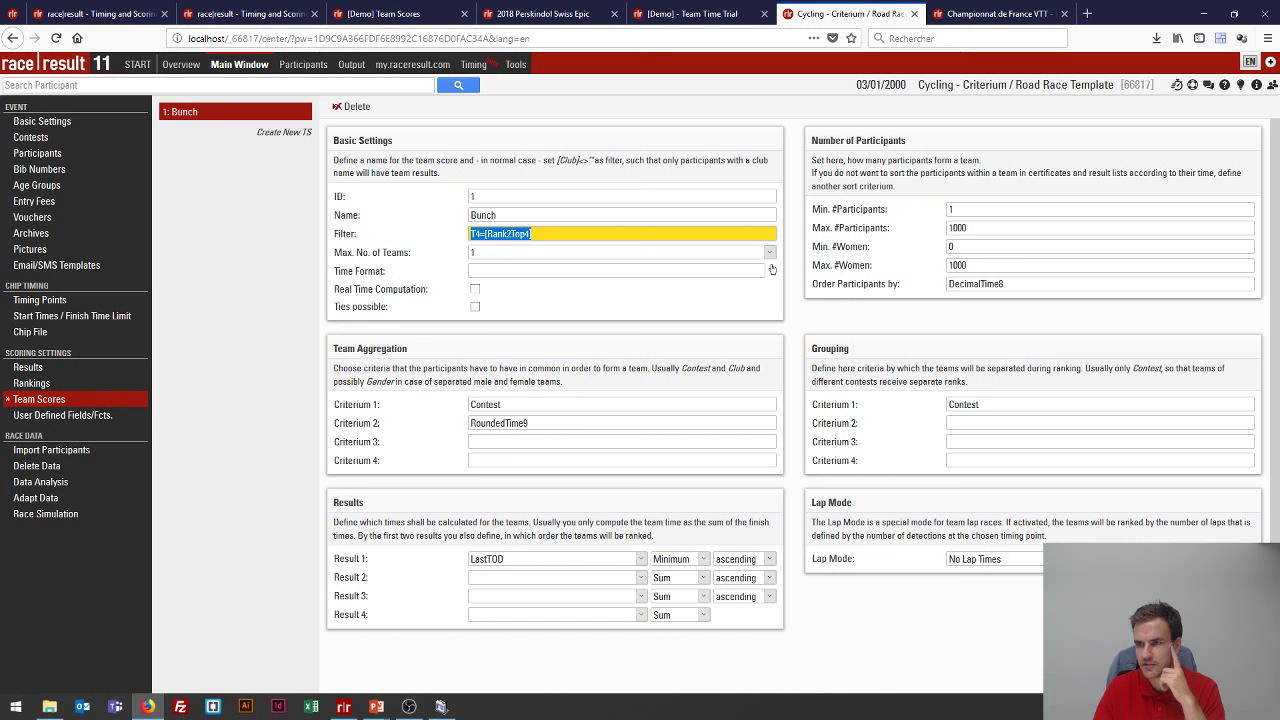
left_click(36, 382)
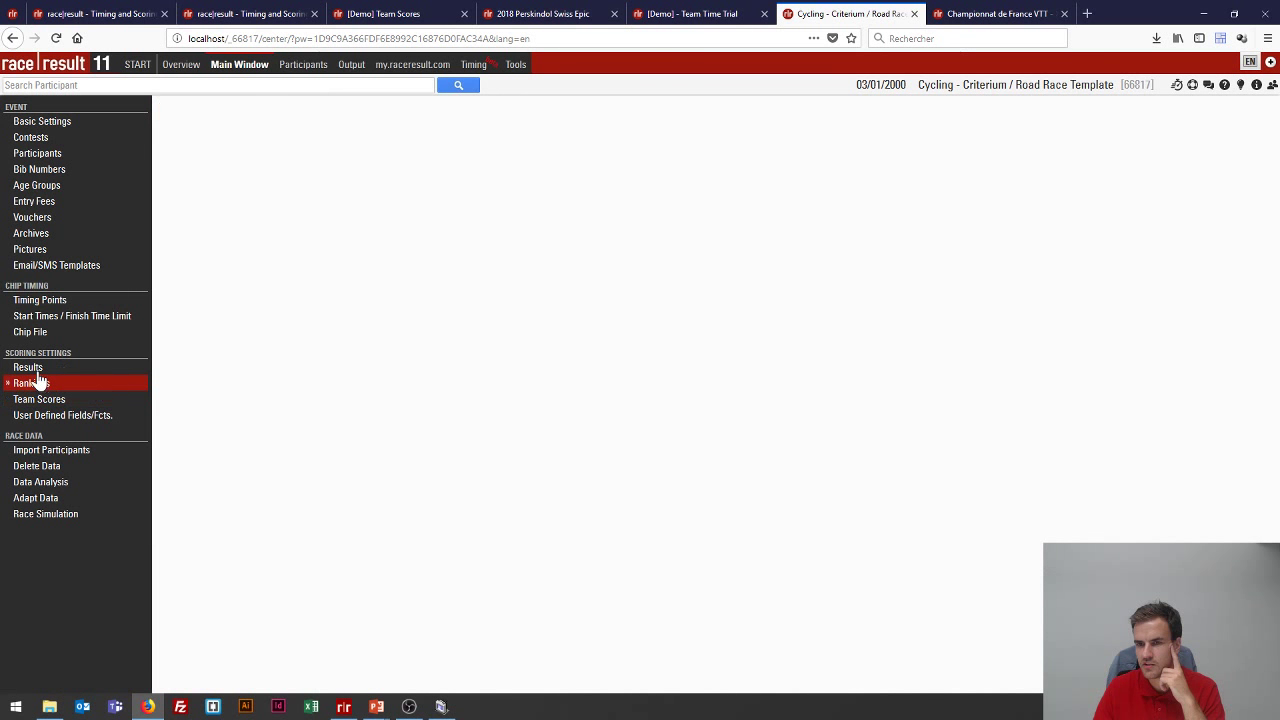
left_click(30, 368)
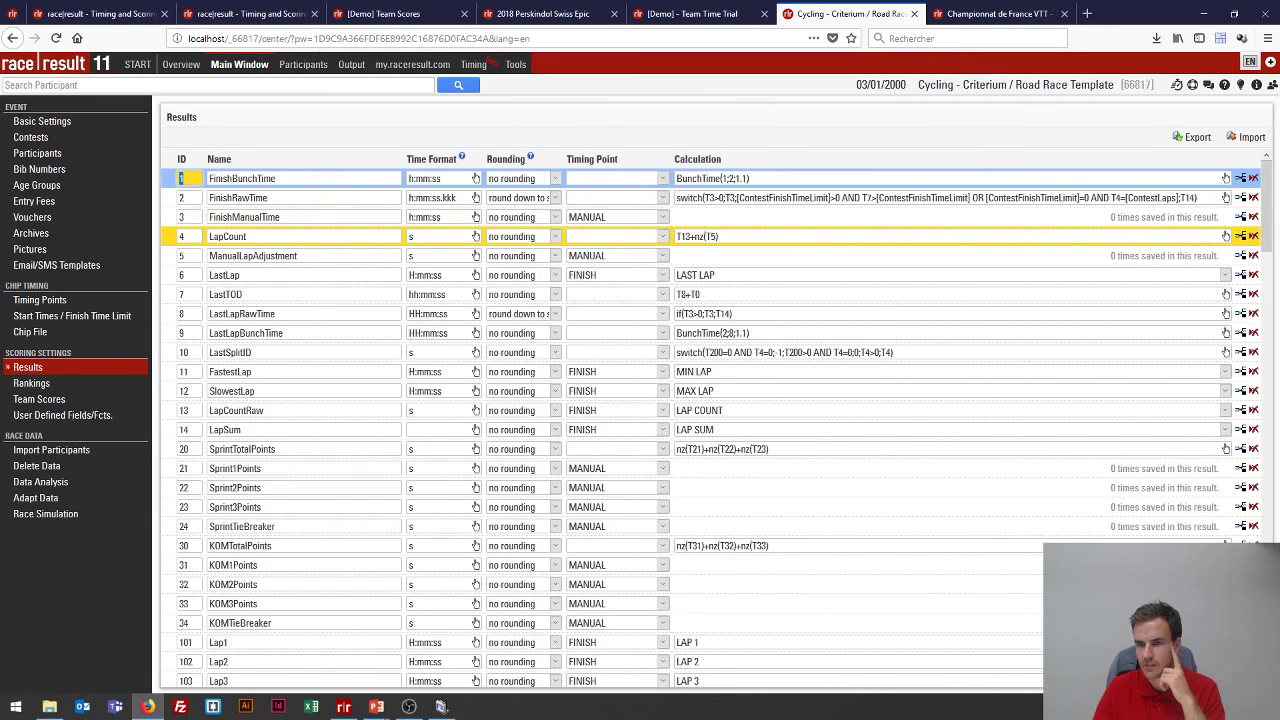
left_click(33, 385)
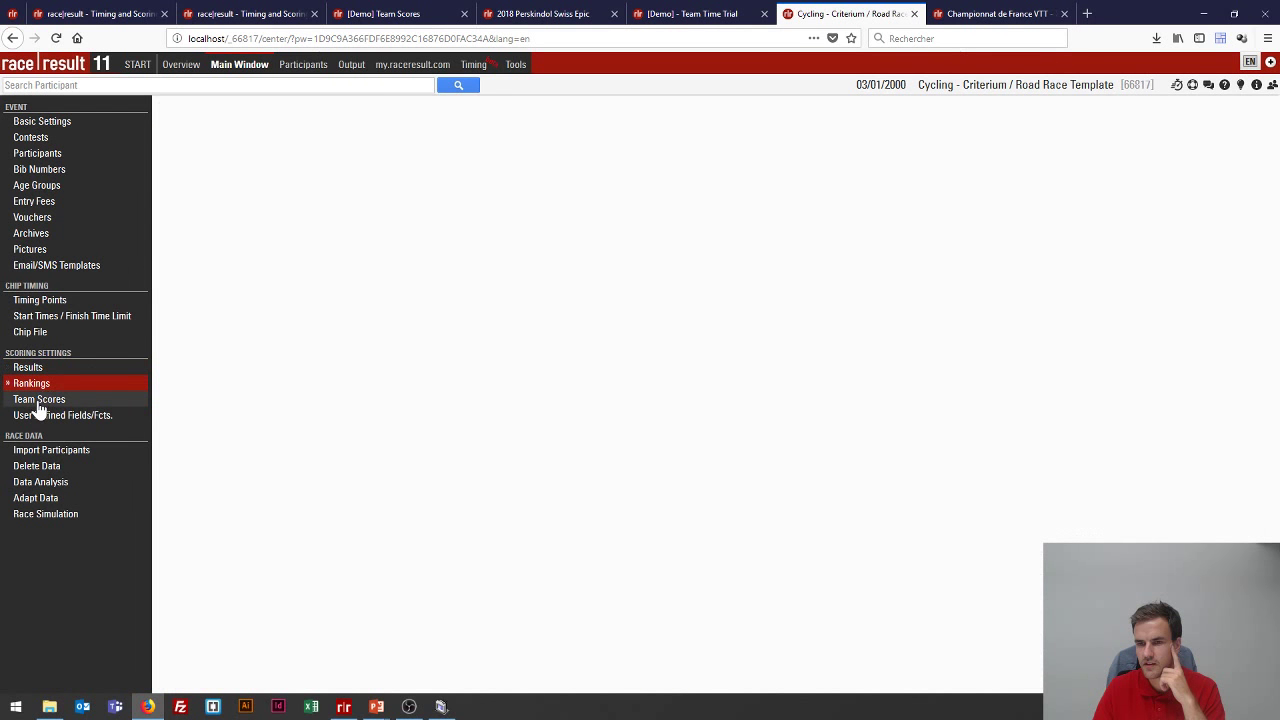
- Return to the Bunch team score and review its filter and the field its participants are ordered by
left_click(38, 403)
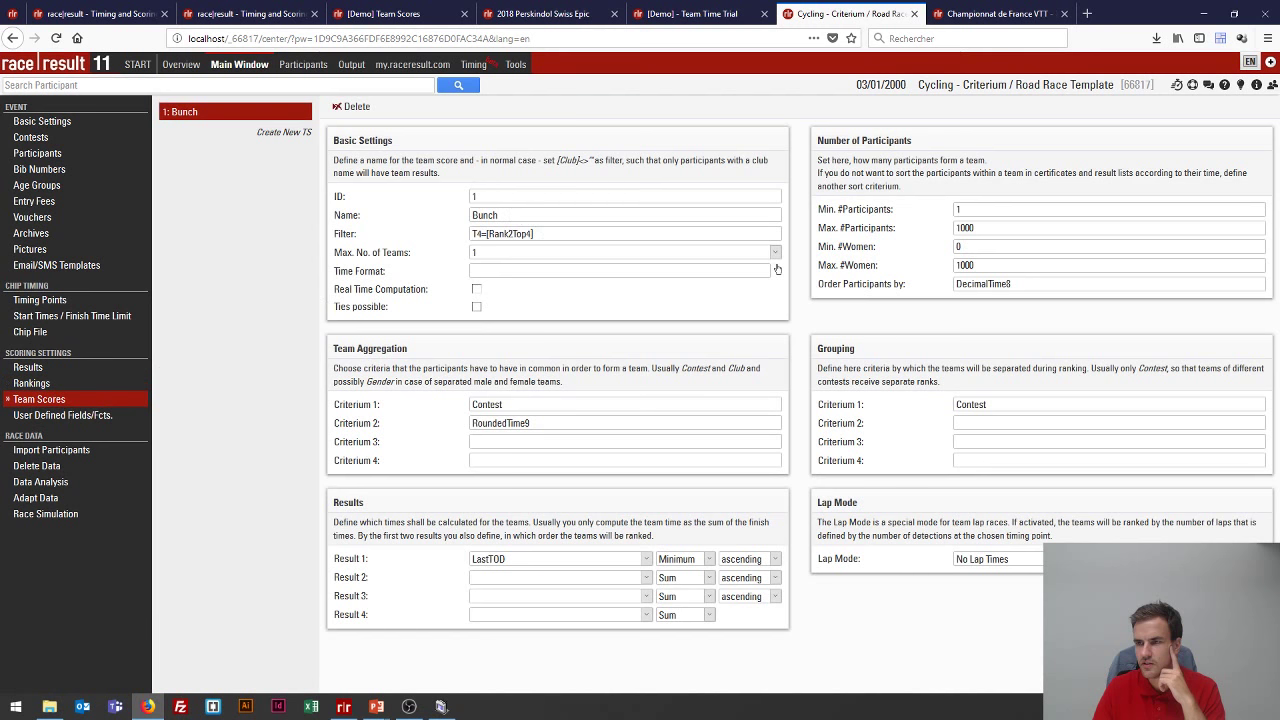
key("Tab")
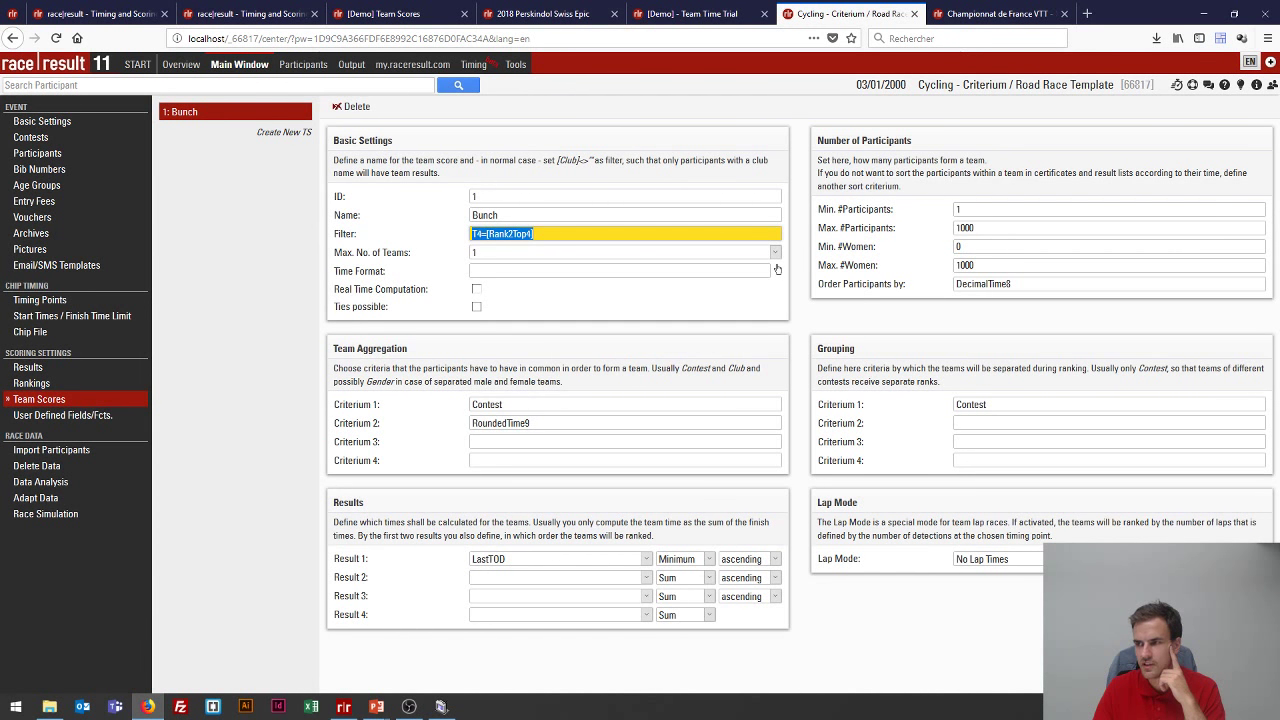
key("Tab")
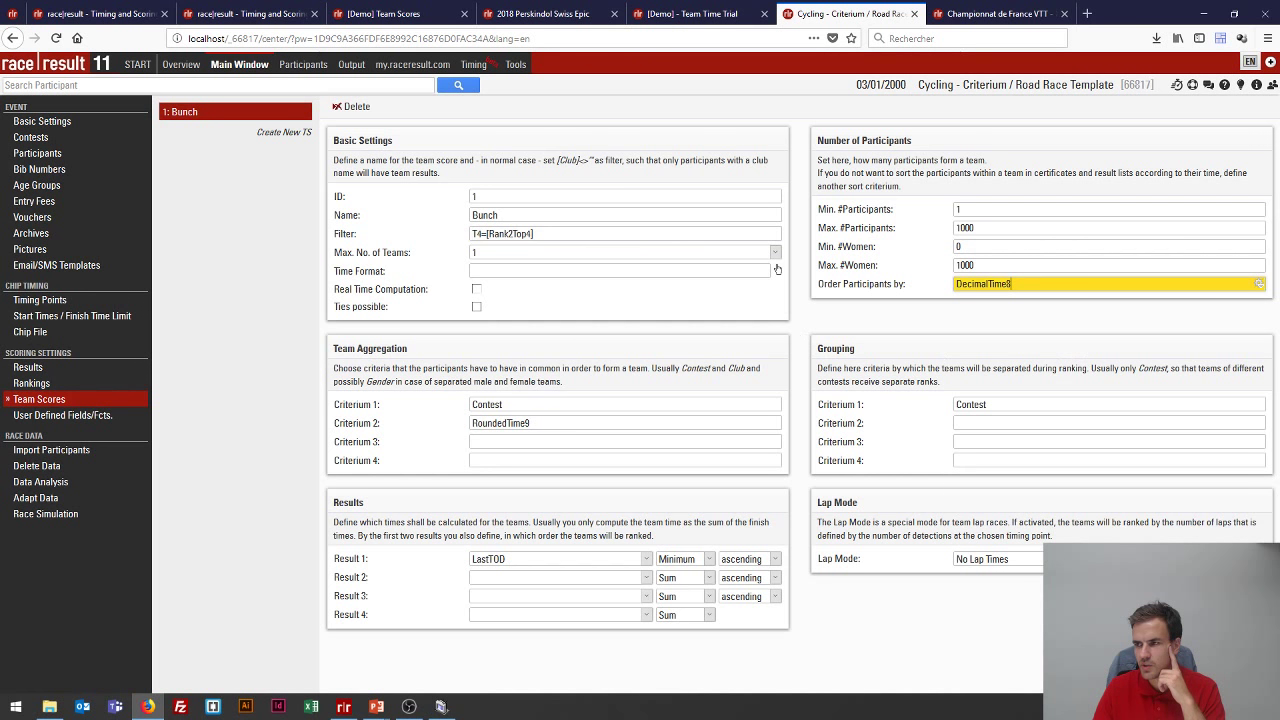
- Check the event's results overview to identify which result the RoundedTime9 aggregation criterion of the Bunch team score refers to
left_click(1256, 85)
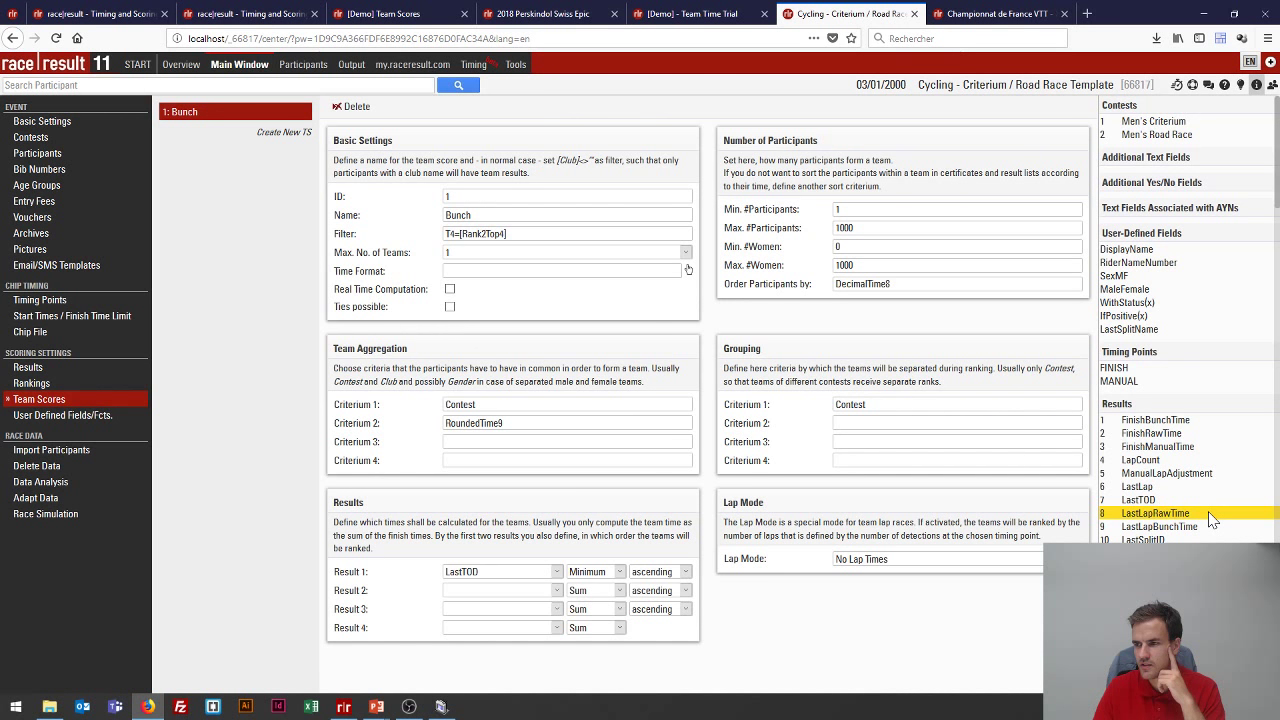
left_click(680, 423)
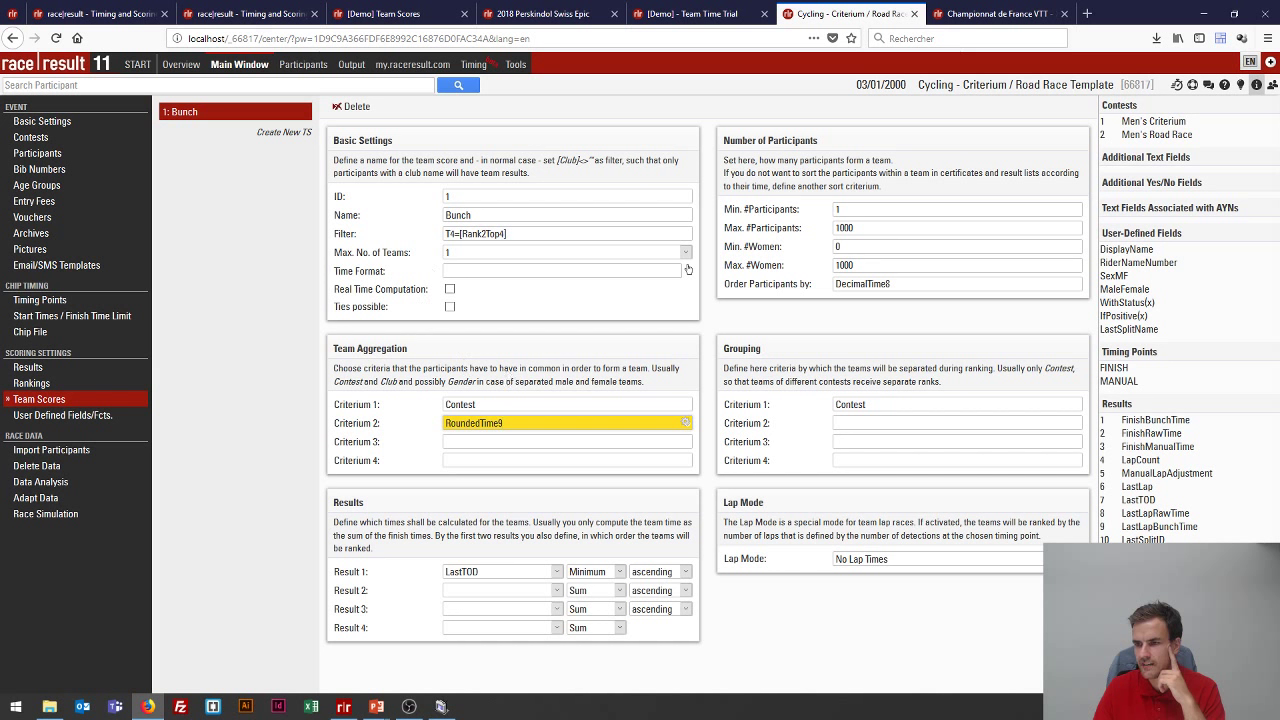
key("ctrl+a")
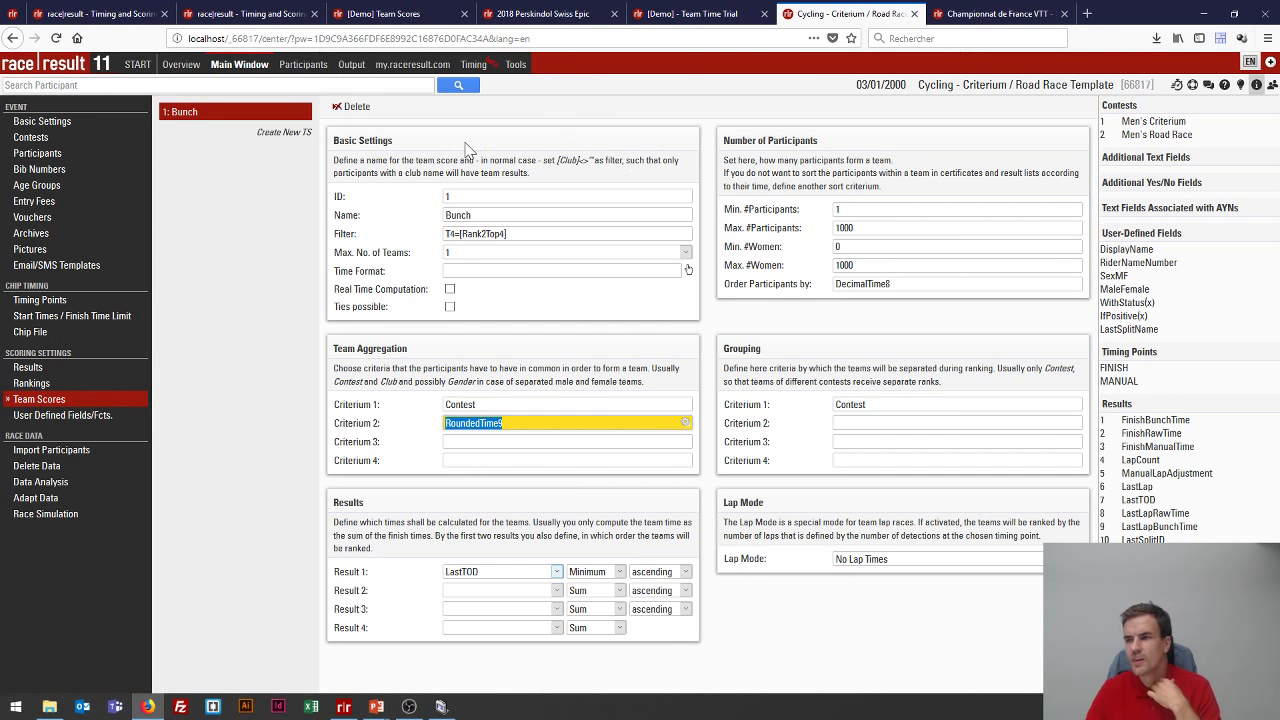
- Return to the LIVE output list without the fields overview and look through the Men's Road Race bunch groups
left_click(345, 66)
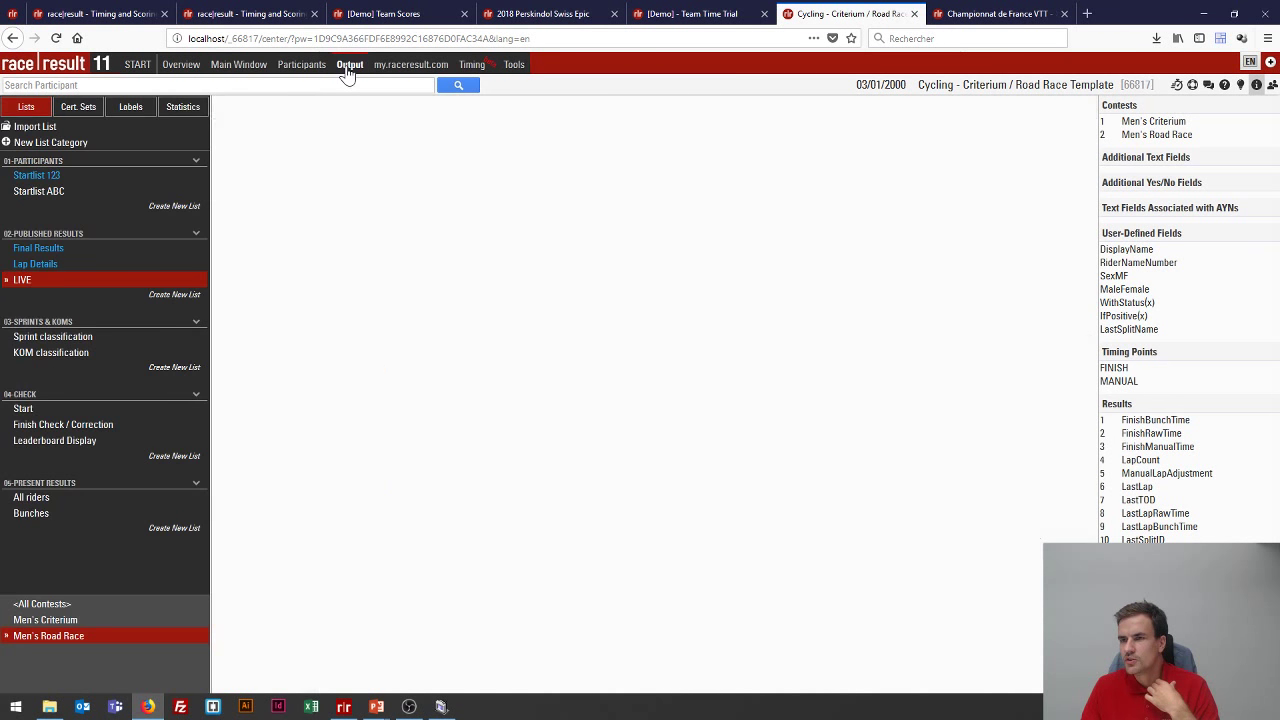
left_click(1256, 86)
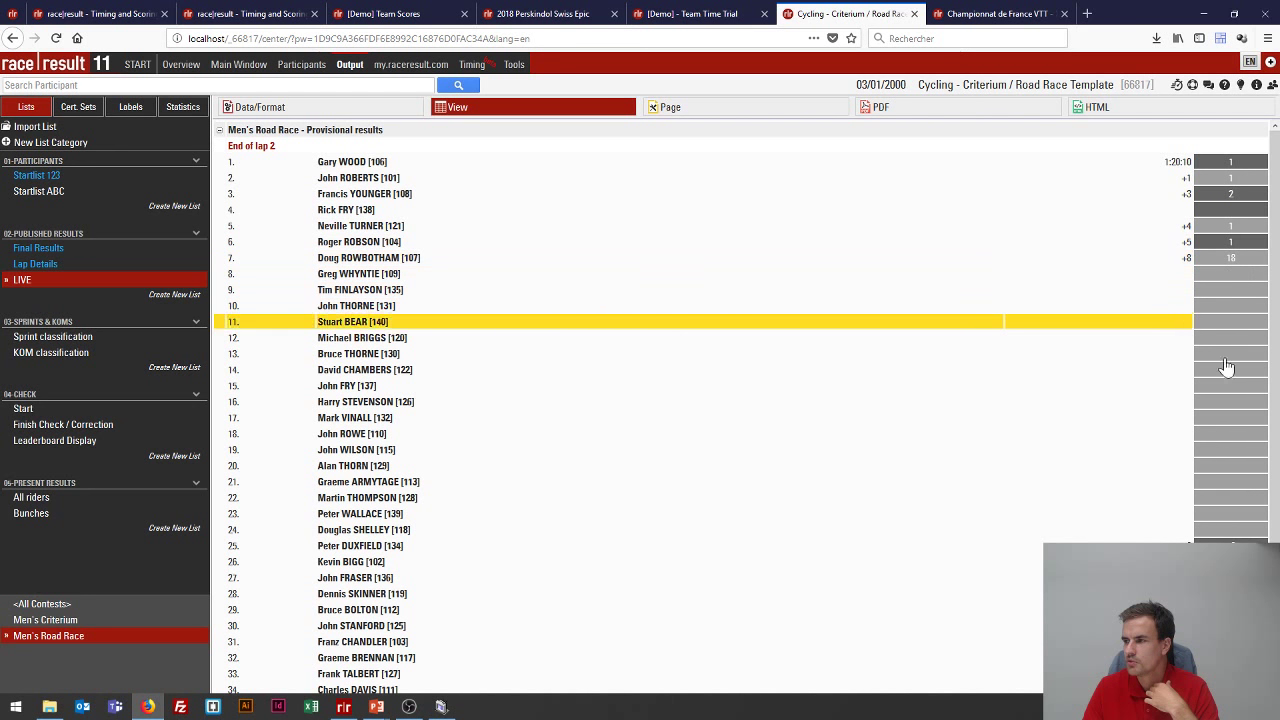
scroll(1230, 459, "down", 2)
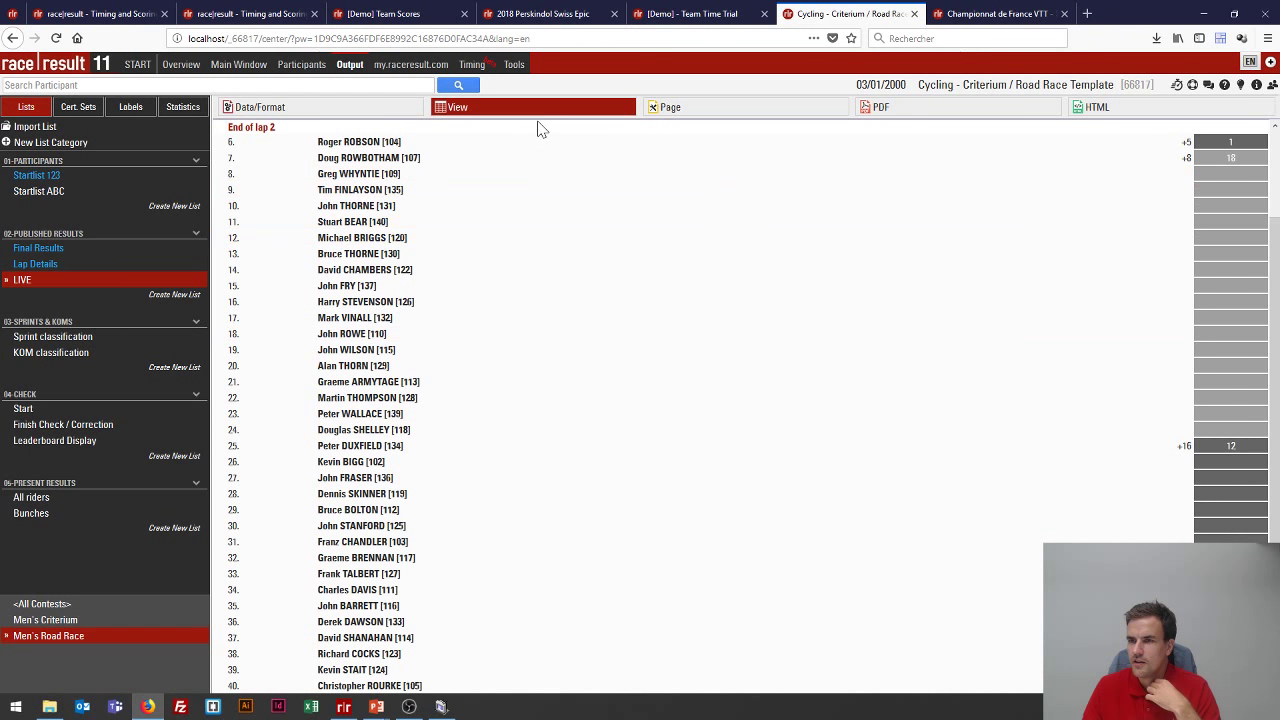
- Inspect the dynamic formatting expression of the LIVE list's TS1.Number column, close its details and return to the list preview
left_click(262, 107)
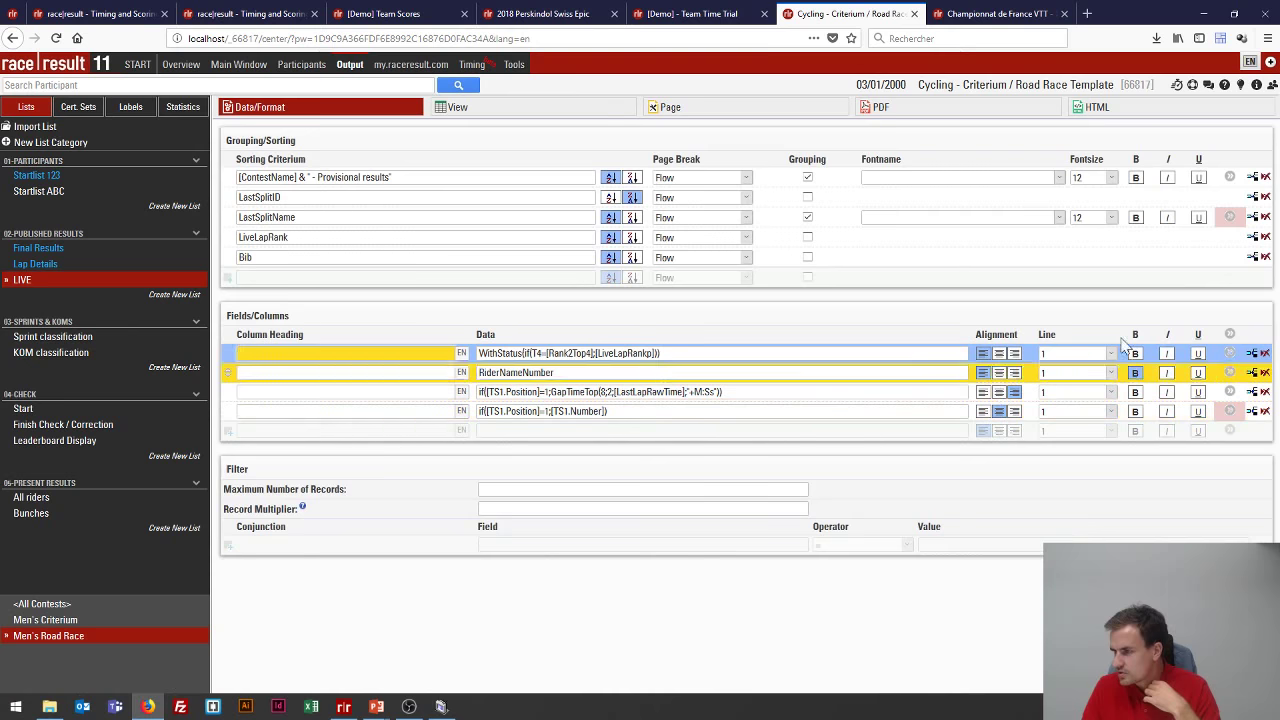
left_click(1230, 411)
left_click(727, 336)
left_click_drag(727, 336, 775, 336)
left_click(741, 336)
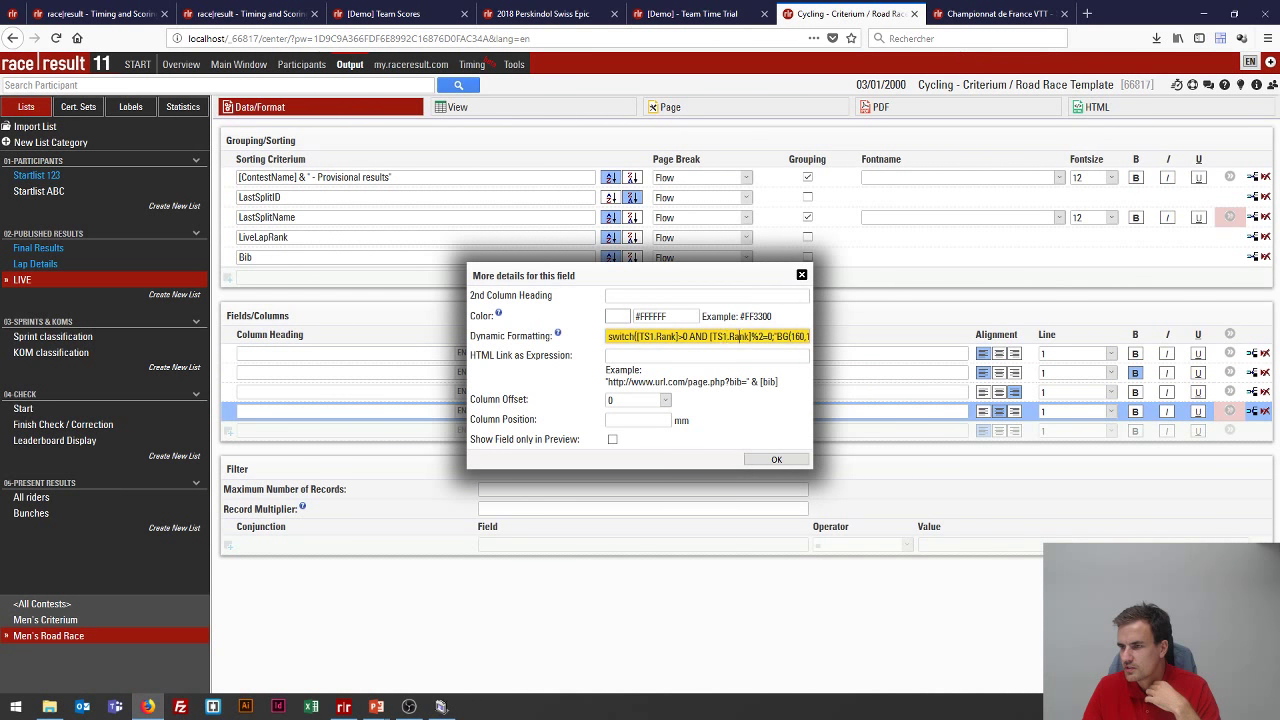
left_click_drag(636, 336, 815, 336)
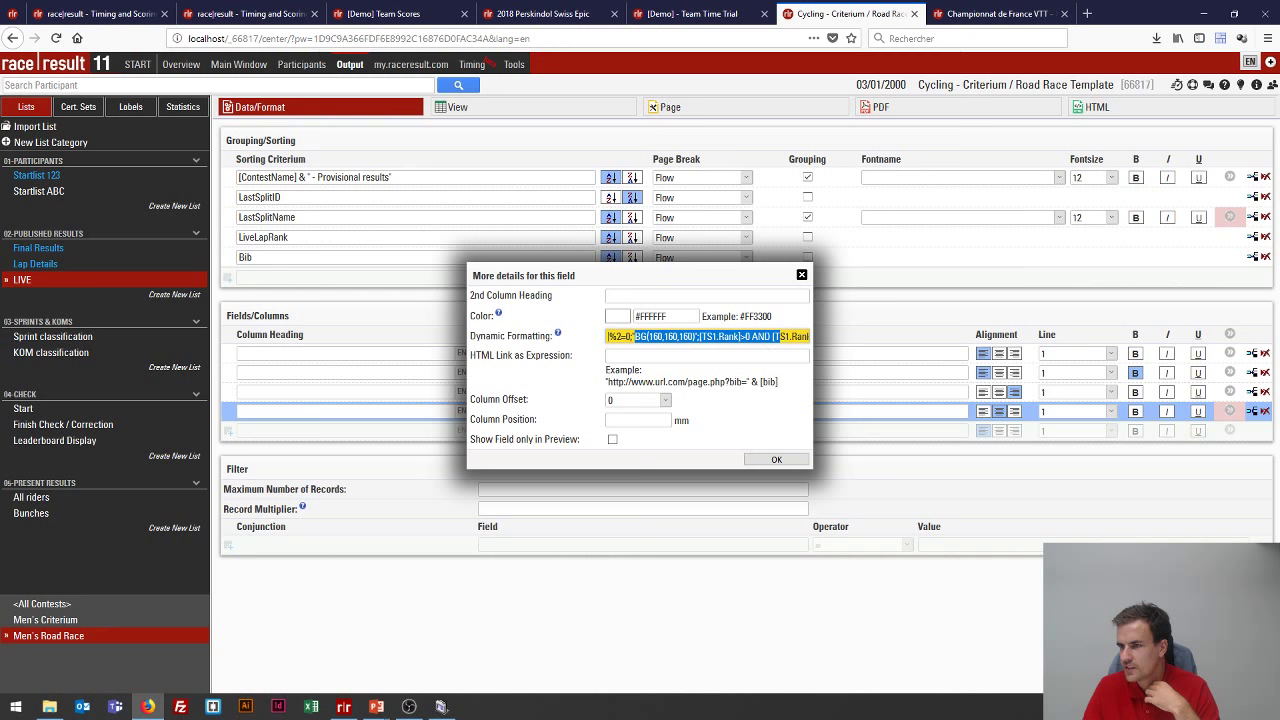
left_click(774, 462)
left_click(500, 112)
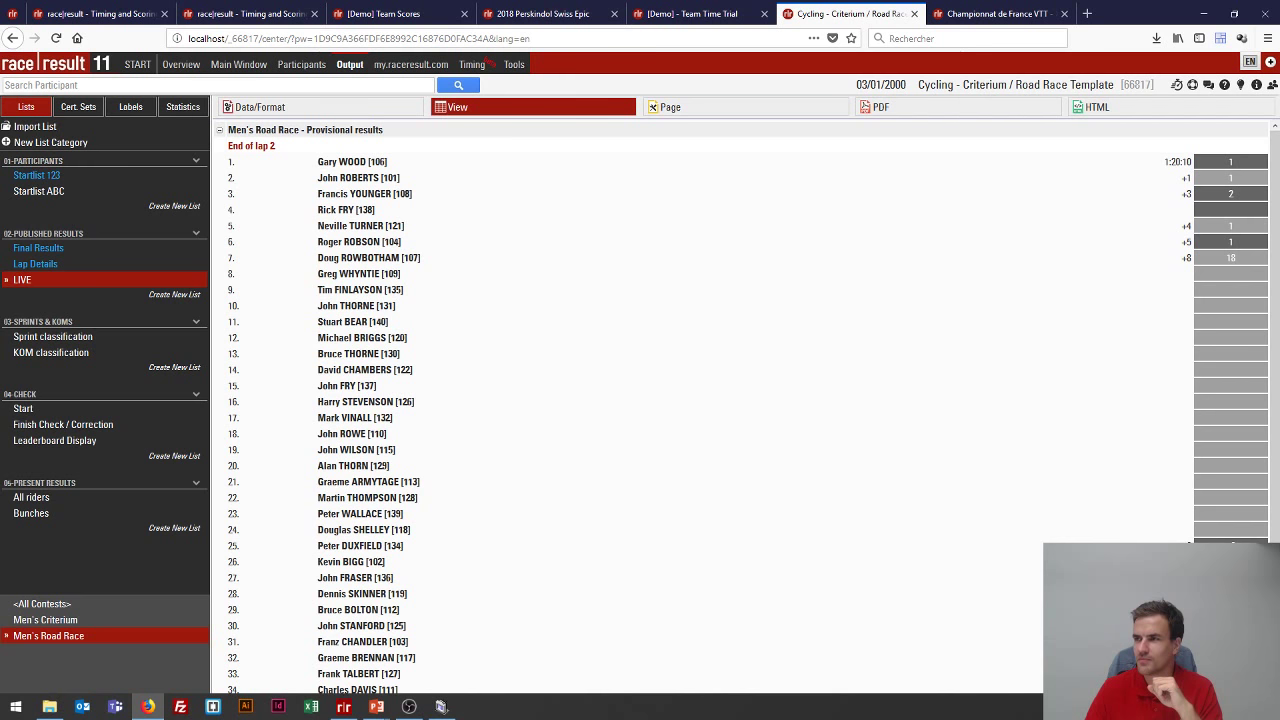
- Switch to the Championnat de France VTT - XCE event, browse its output lists and open Tableau sans Huitièmes
left_click(982, 16)
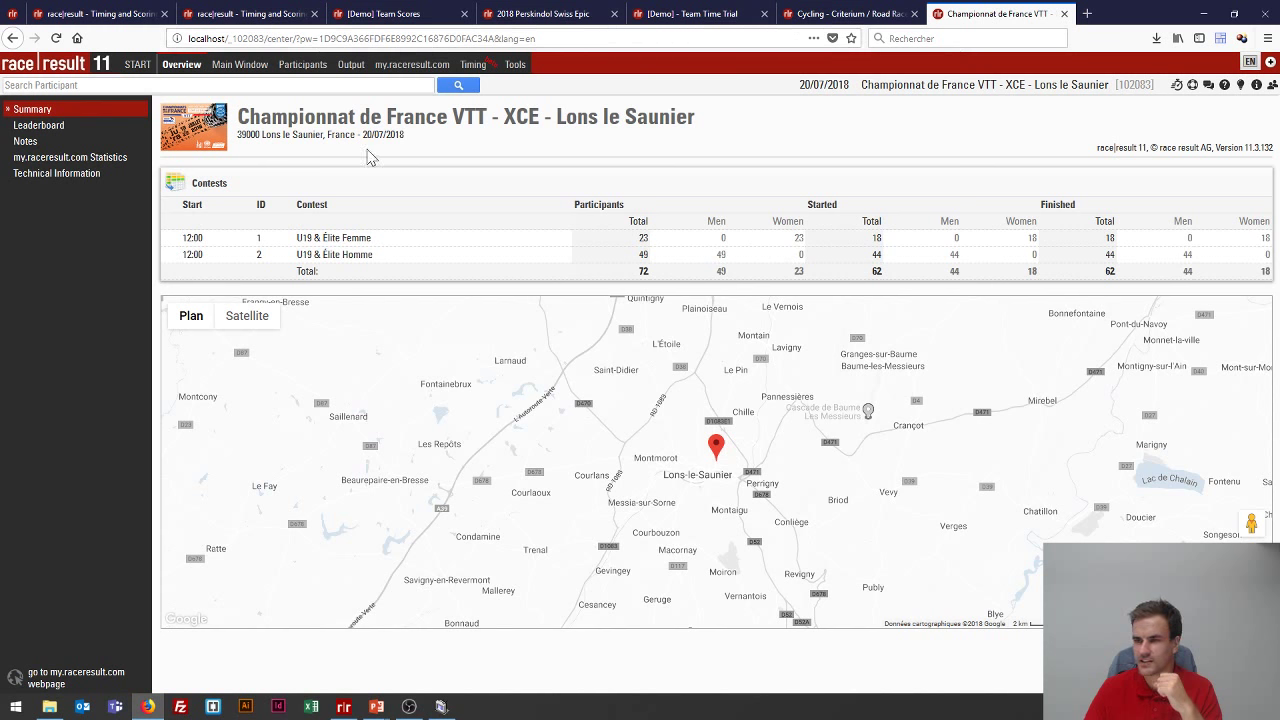
left_click(350, 66)
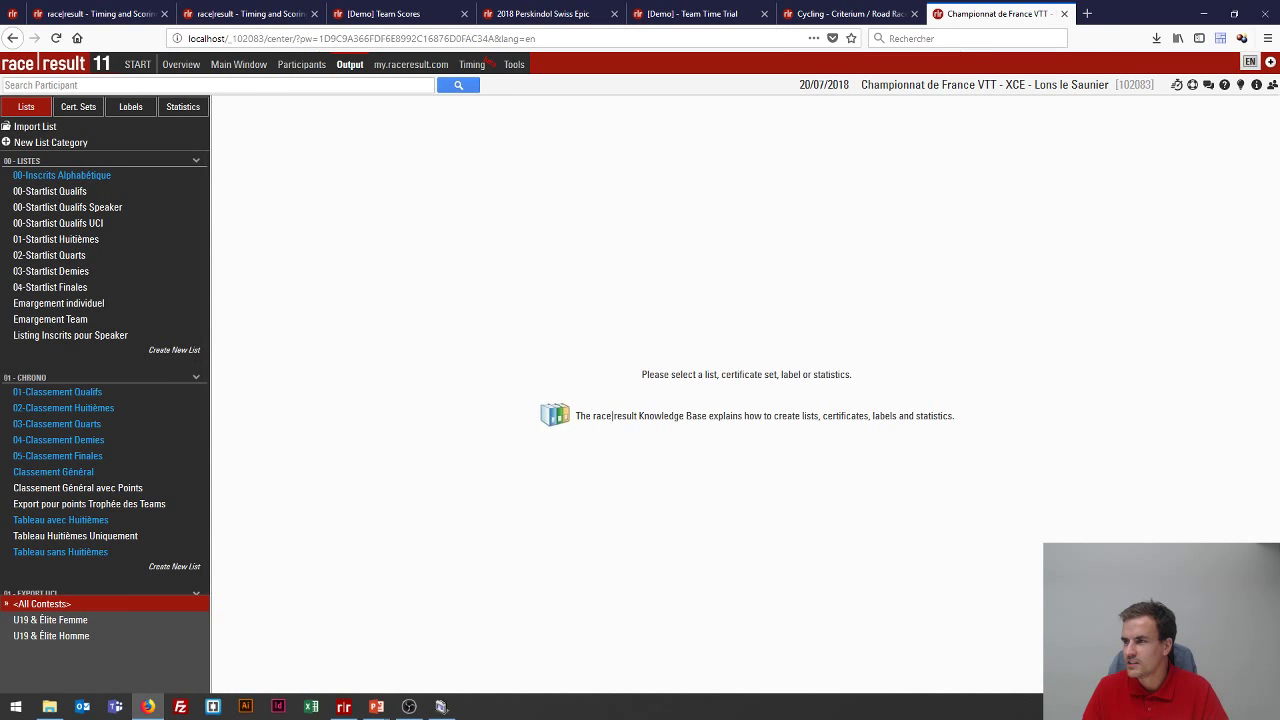
double_click(1015, 84)
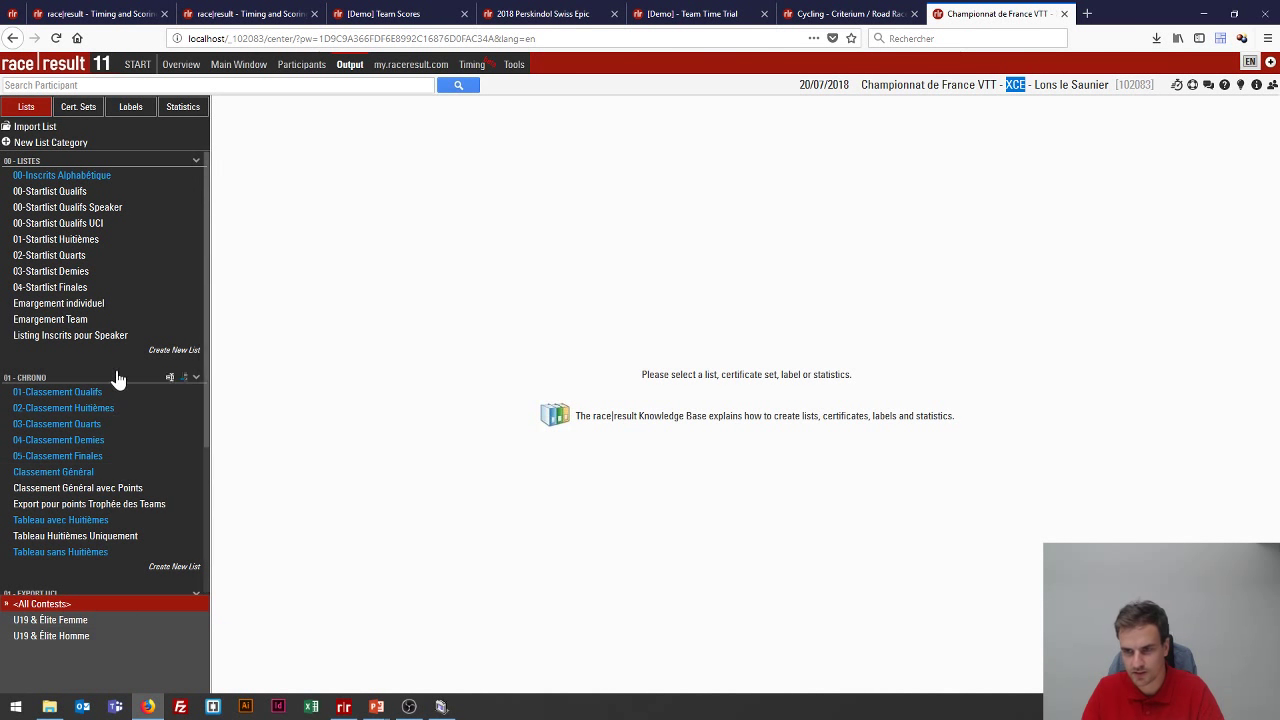
scroll(116, 395, "down", 4)
scroll(116, 395, "up", 3)
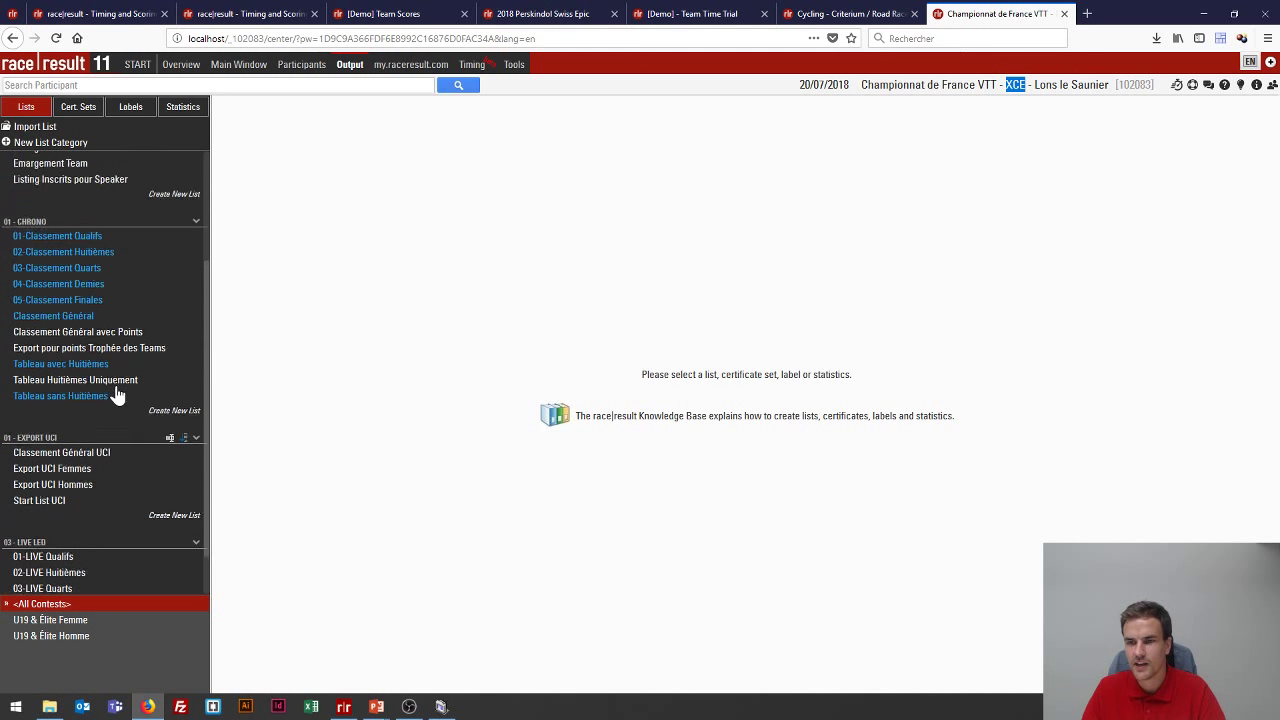
left_click(65, 495)
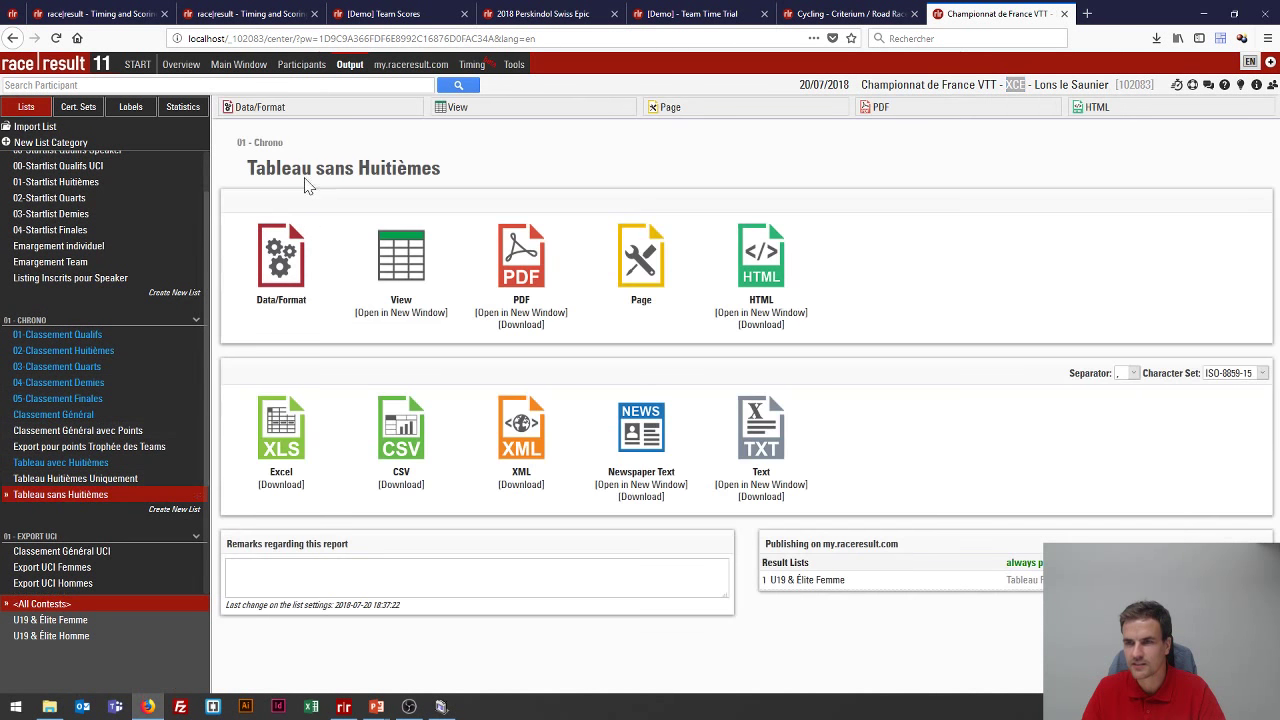
- Check the event's contest overview and preview the Tableau avec Huitièmes list for the U19 & Élite Homme contest
left_click(181, 64)
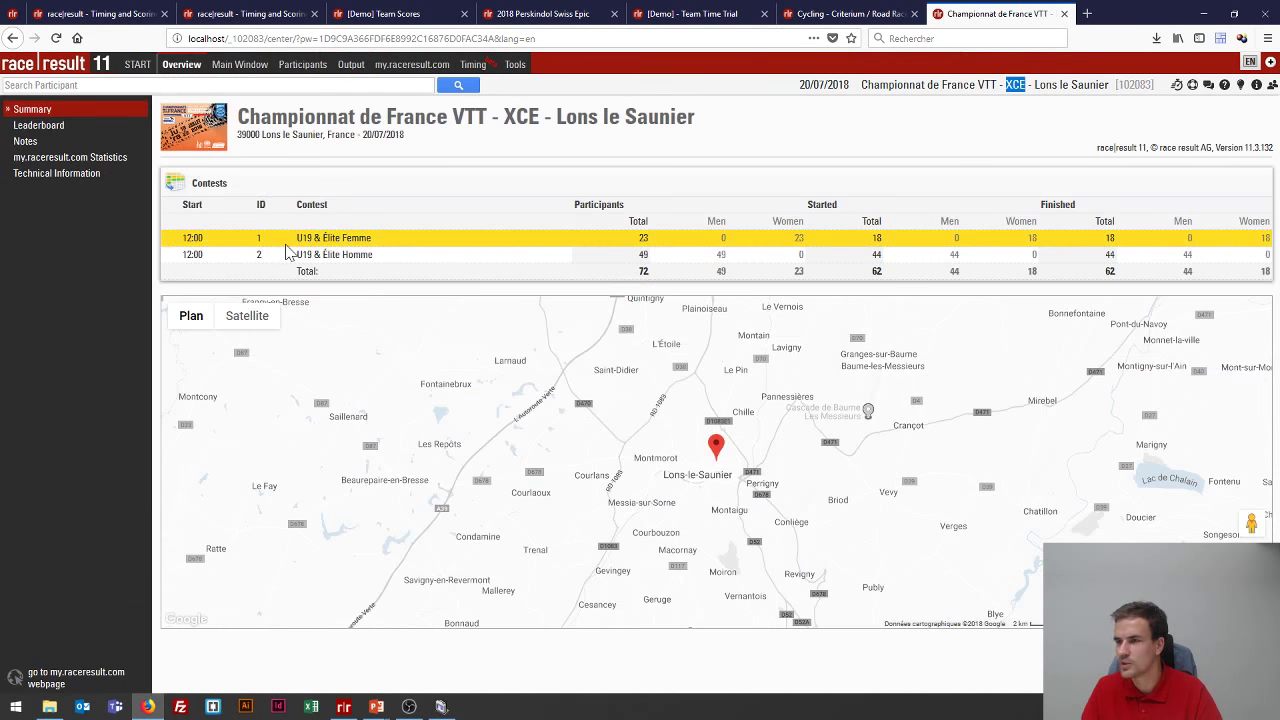
left_click(350, 64)
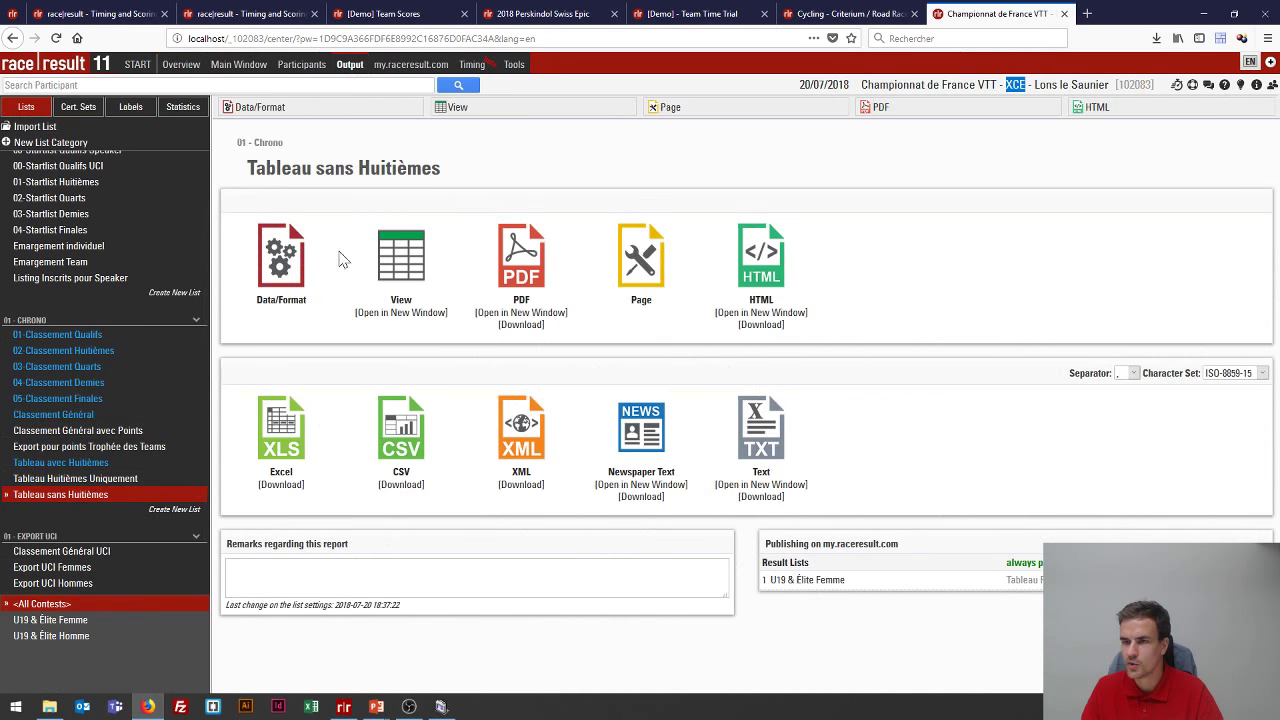
left_click(170, 461)
left_click(486, 110)
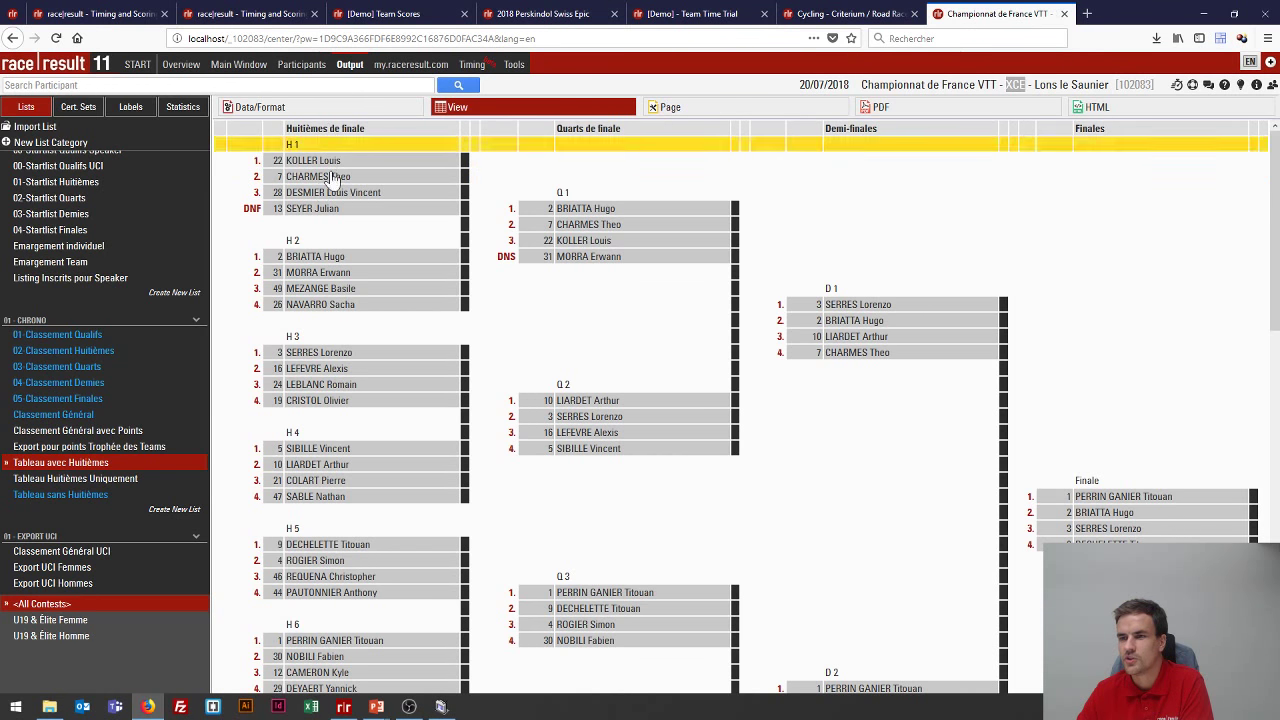
scroll(330, 205, "down", 3)
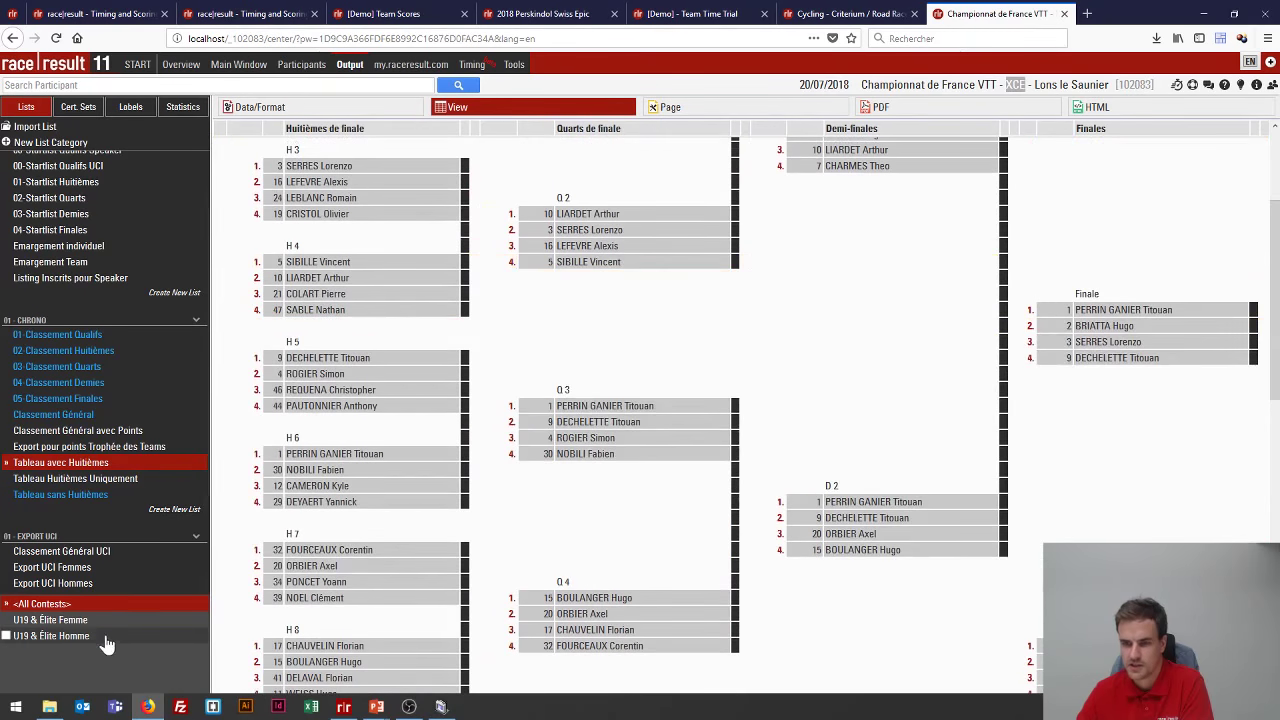
left_click(85, 637)
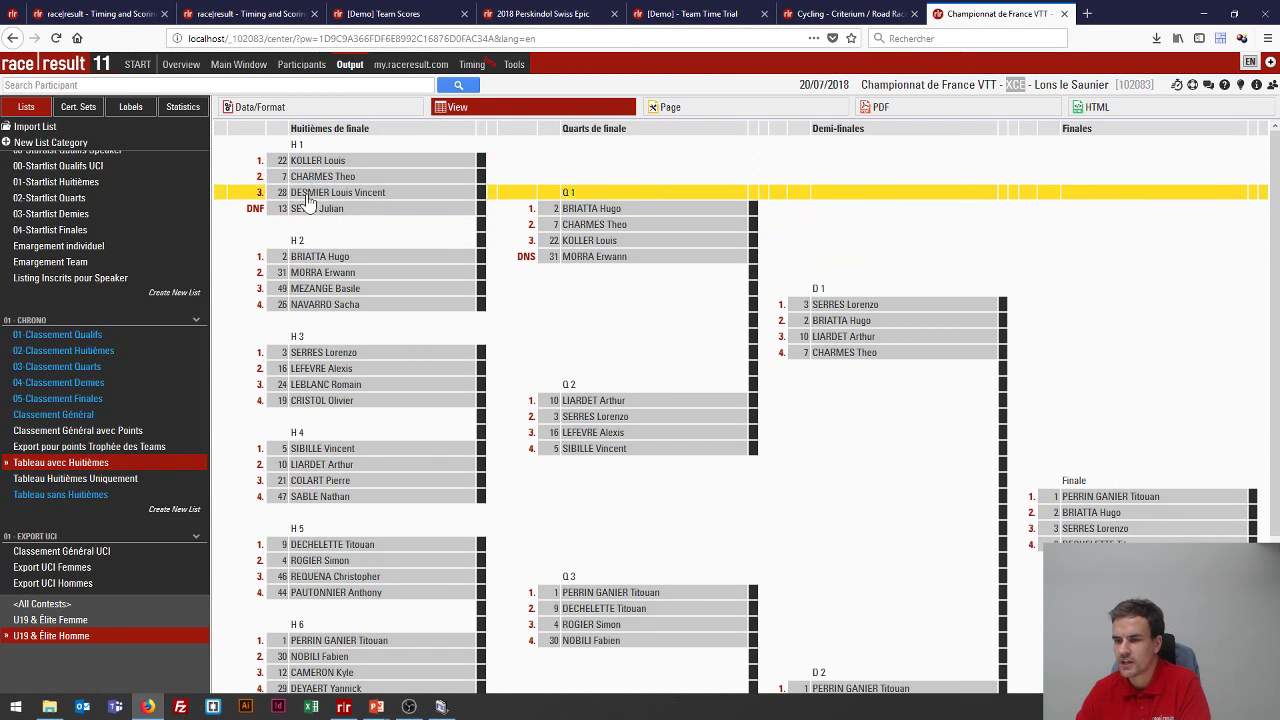
- Examine the knockout bracket from the Huitièmes de finale heats through Quarts and Demi-finales to the Finale
scroll(305, 231, "down", 4)
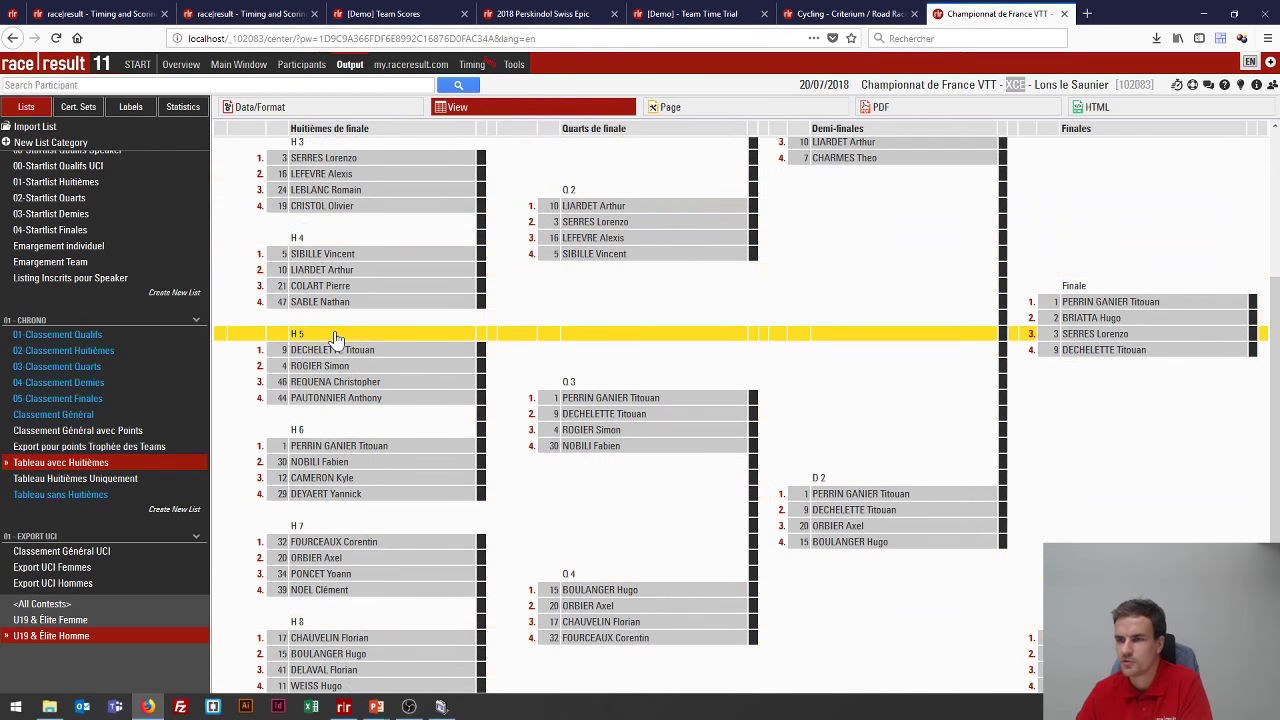
scroll(336, 337, "up", 4)
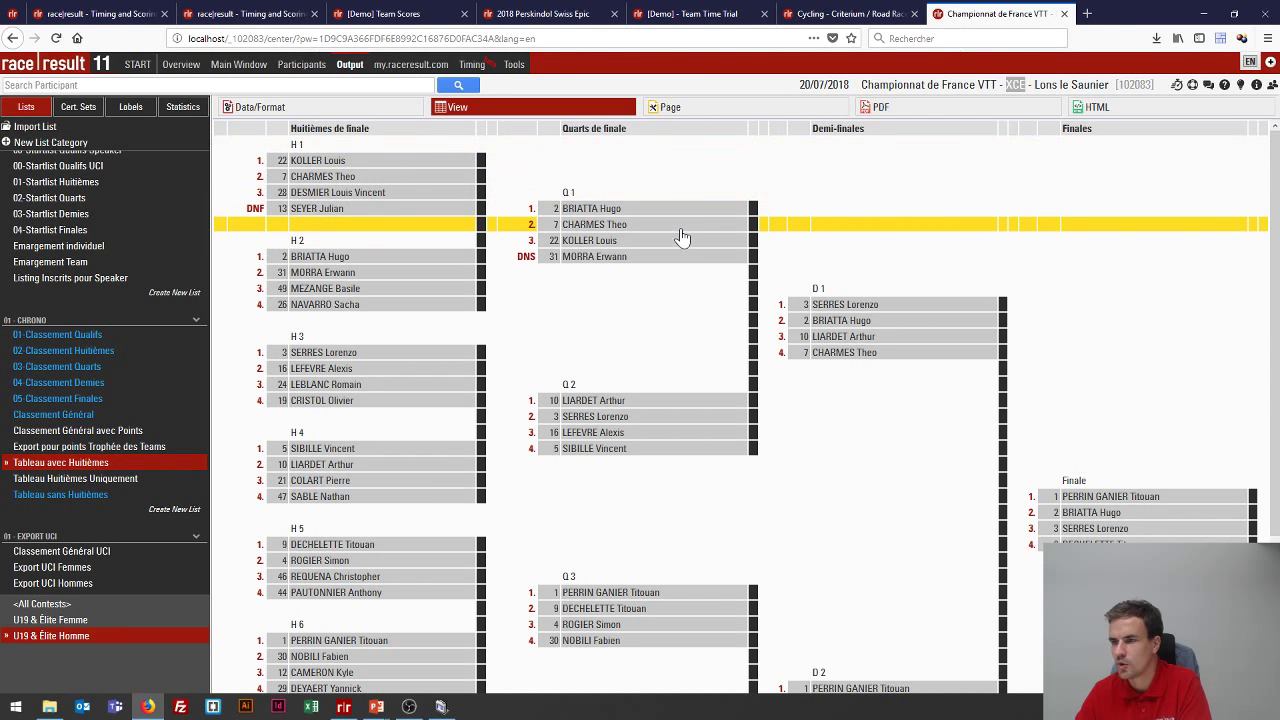
scroll(680, 237, "down", 4)
scroll(678, 240, "up", 4)
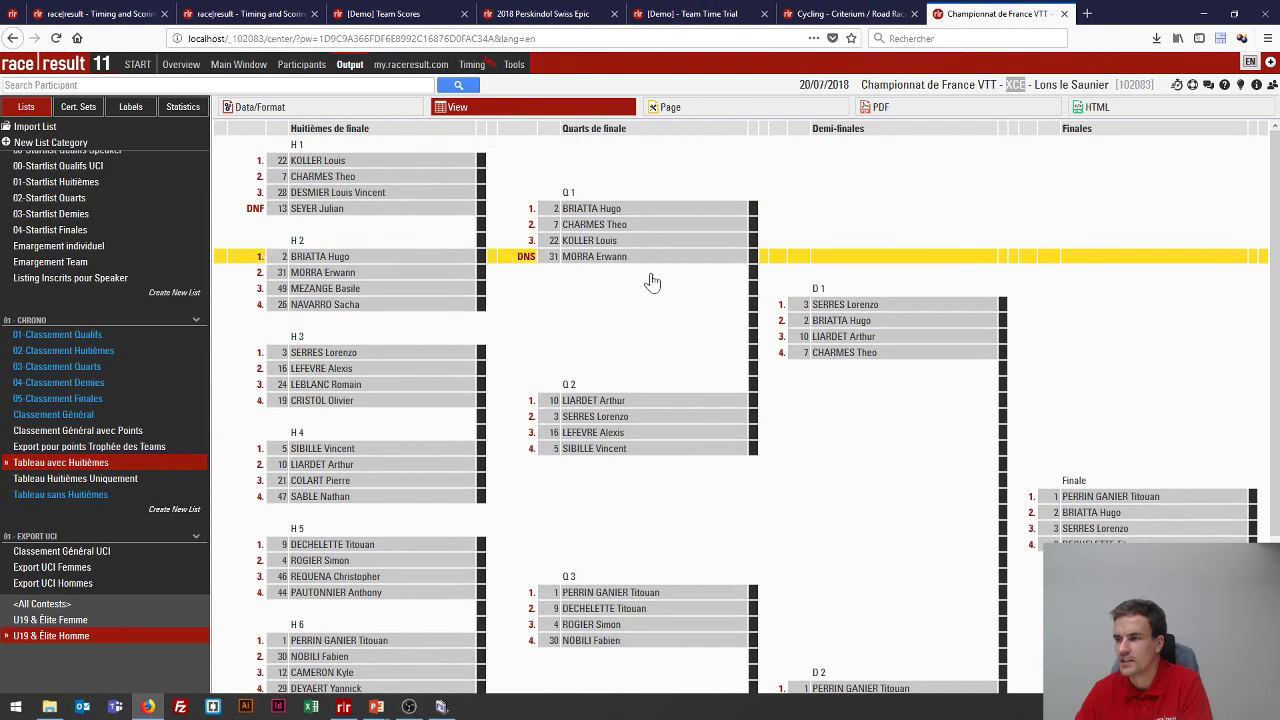
scroll(982, 368, "down", 4)
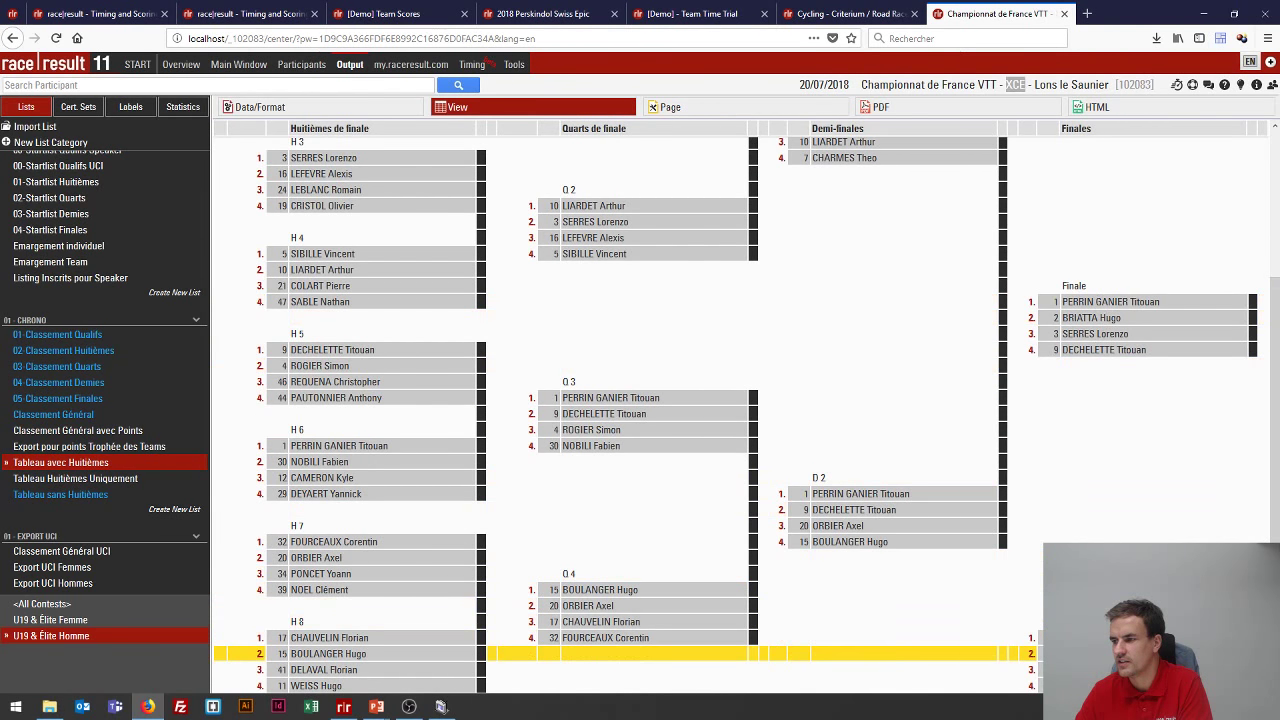
scroll(541, 336, "up", 4)
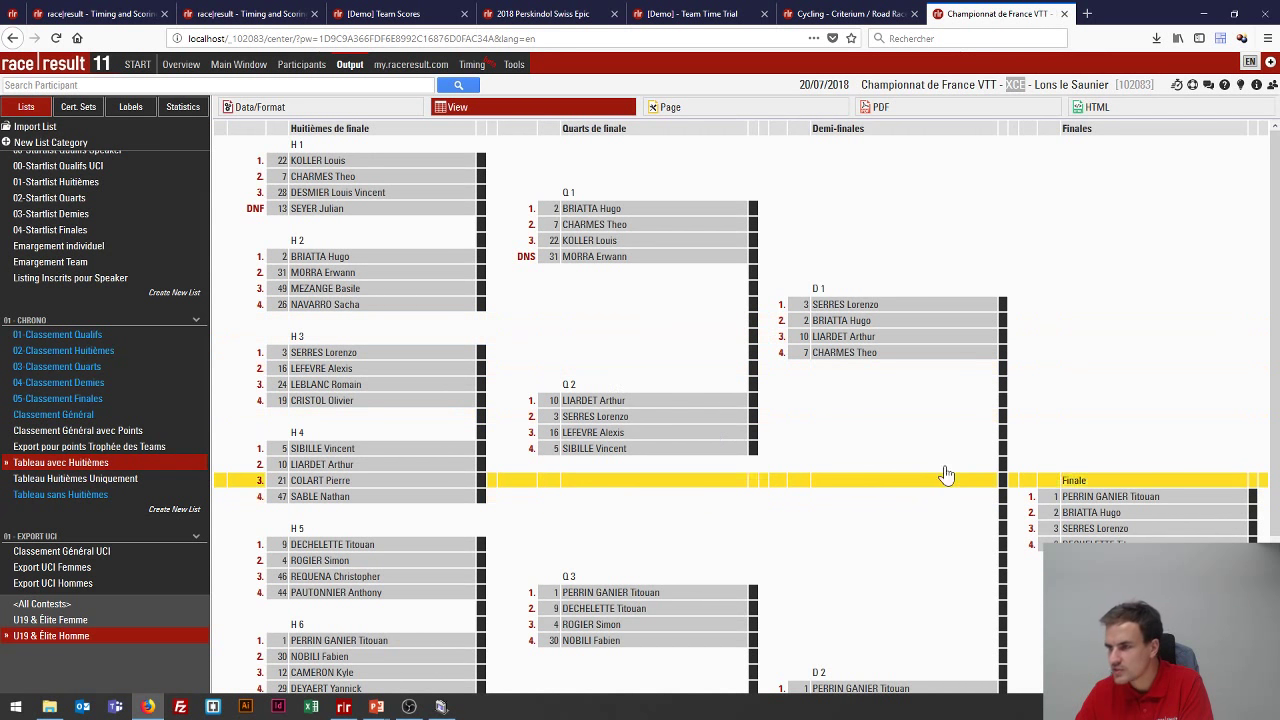
scroll(1115, 500, "down", 3)
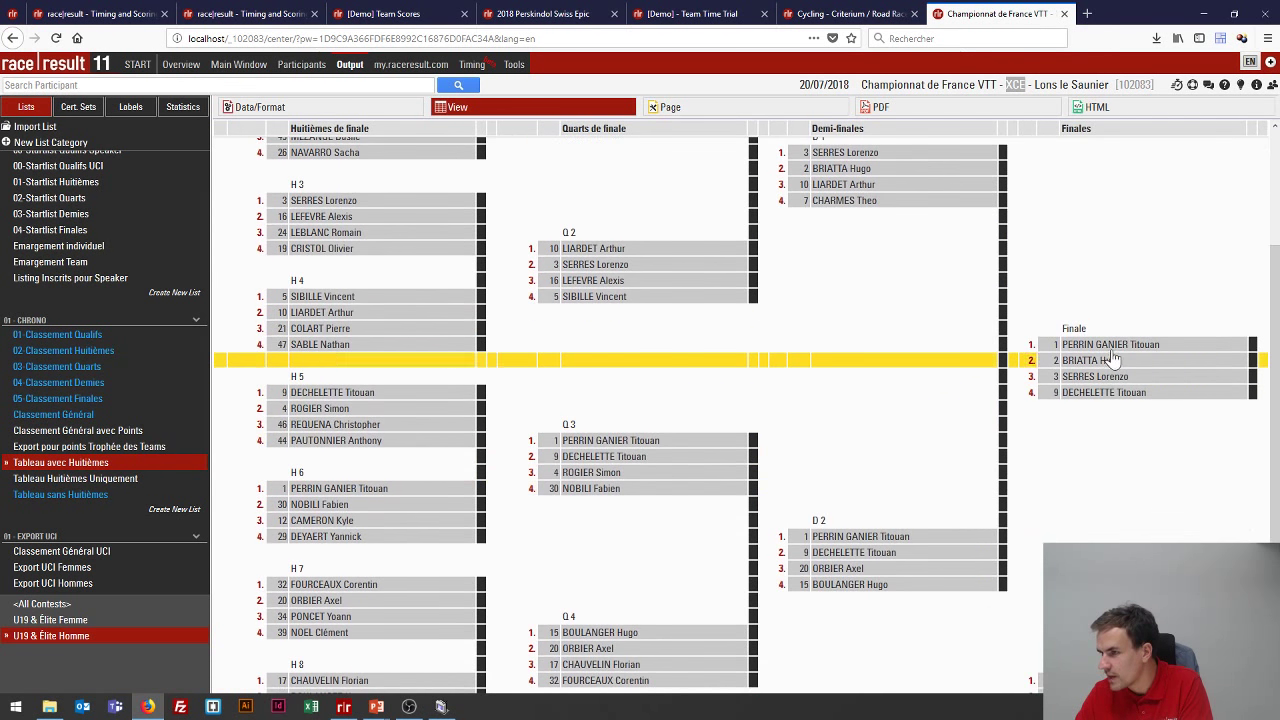
scroll(1115, 495, "up", 3)
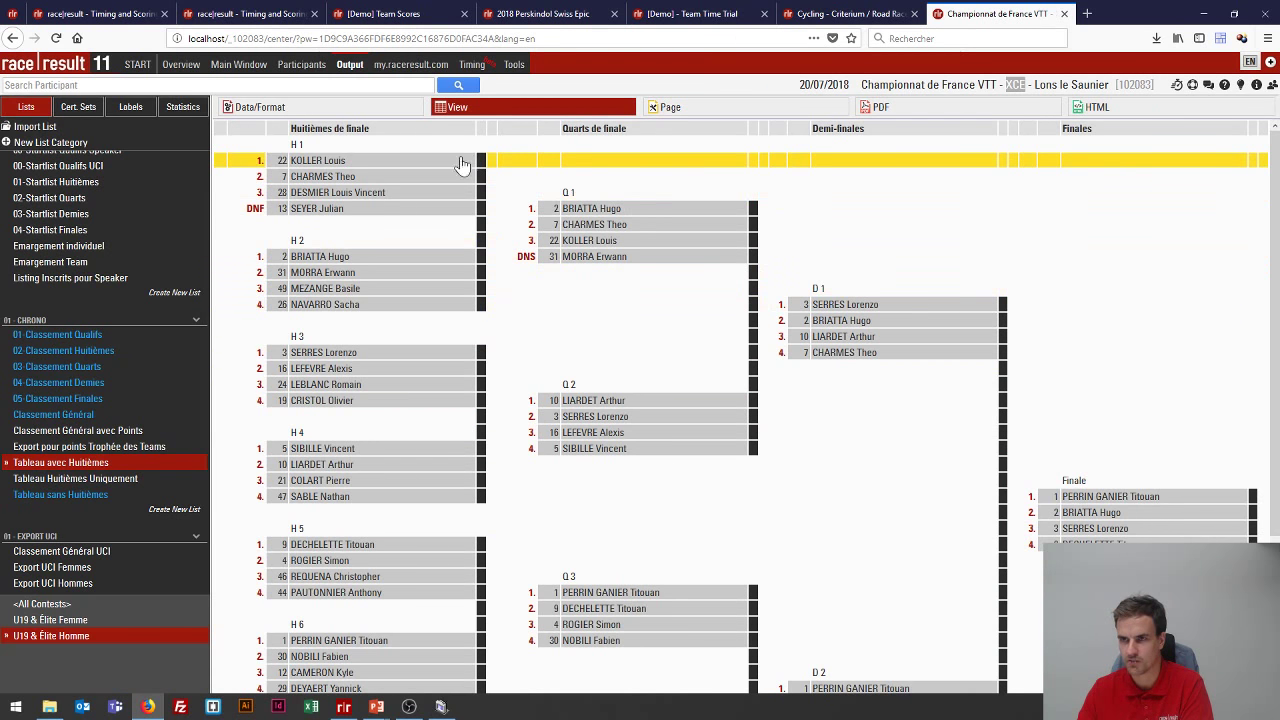
- Review the settings of the Finales, Demies, Quarts and Huitièmes team scores
left_click(236, 64)
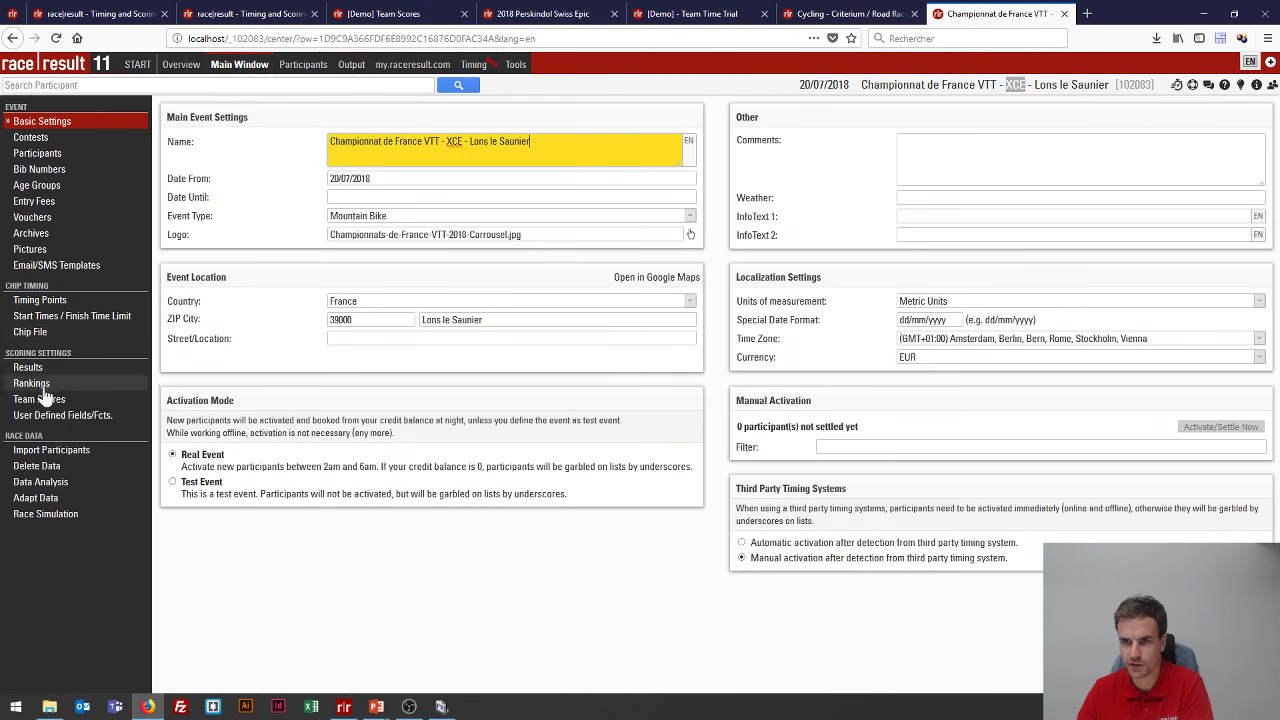
left_click(38, 399)
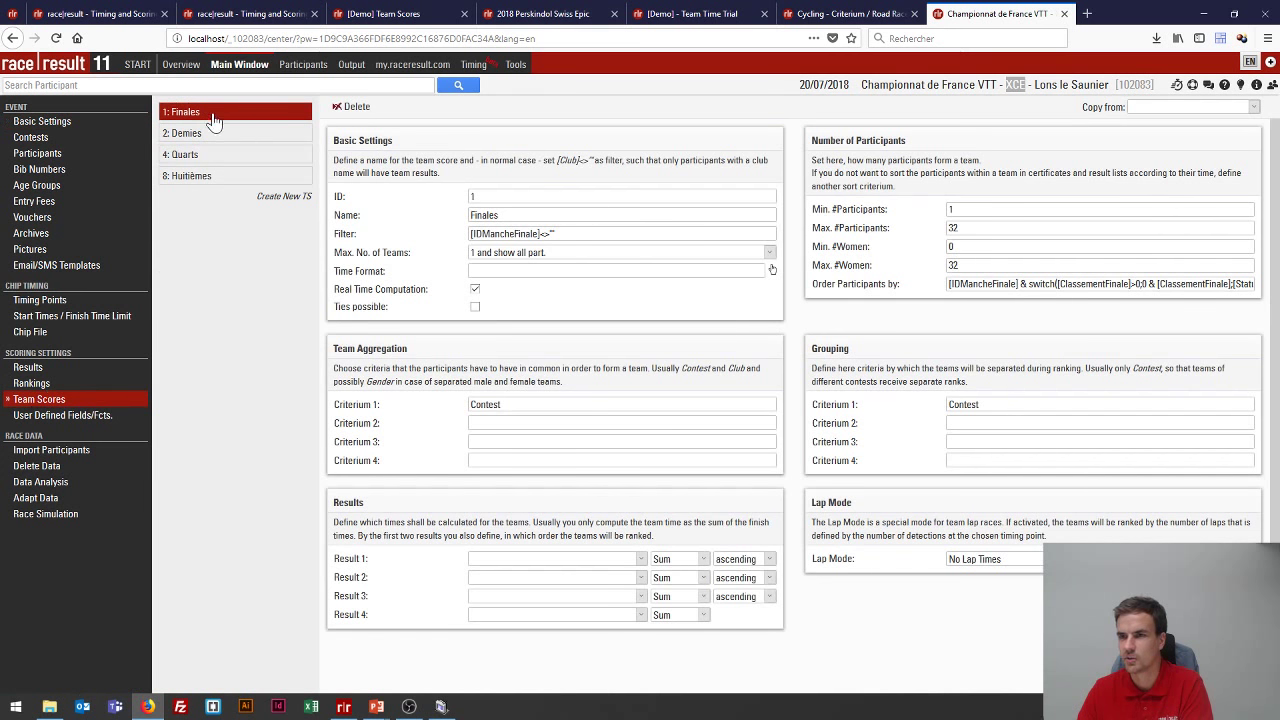
left_click(197, 133)
left_click(200, 154)
left_click(200, 175)
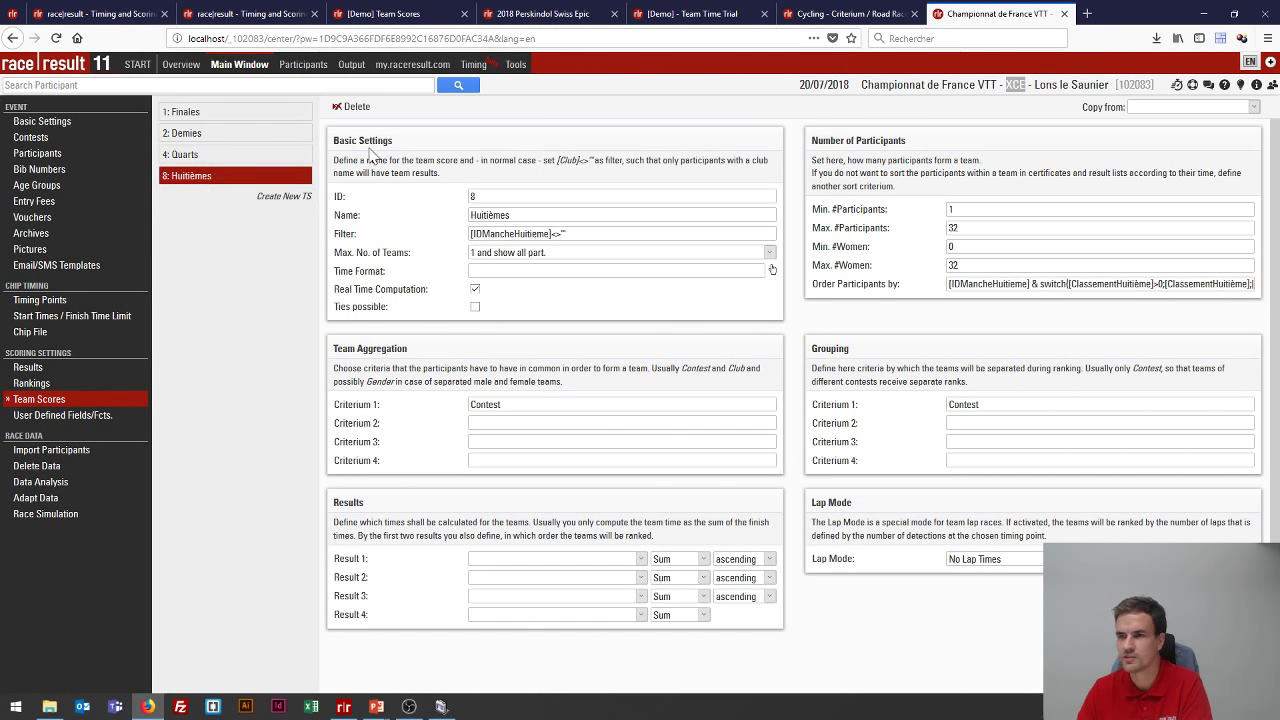
- Open the column definitions of the Tableau avec Huitièmes list and copy the first column's entire choose expression
left_click(349, 66)
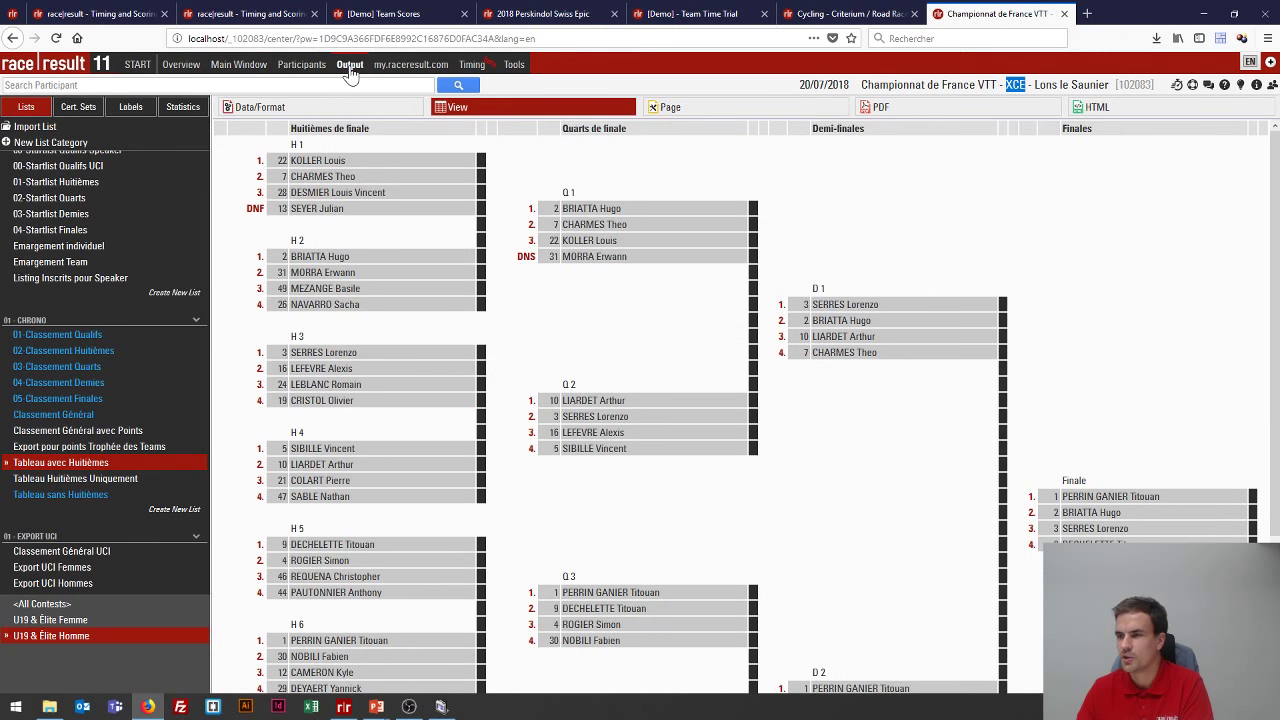
left_click(279, 113)
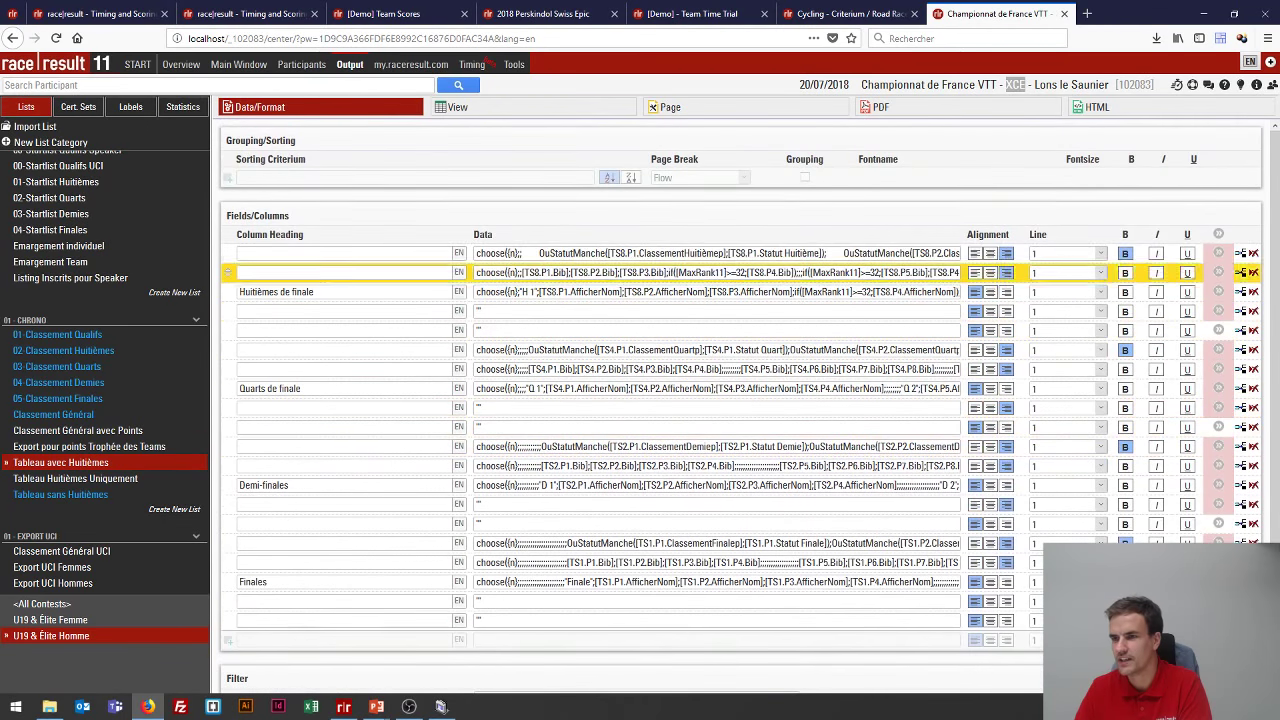
left_click(492, 253)
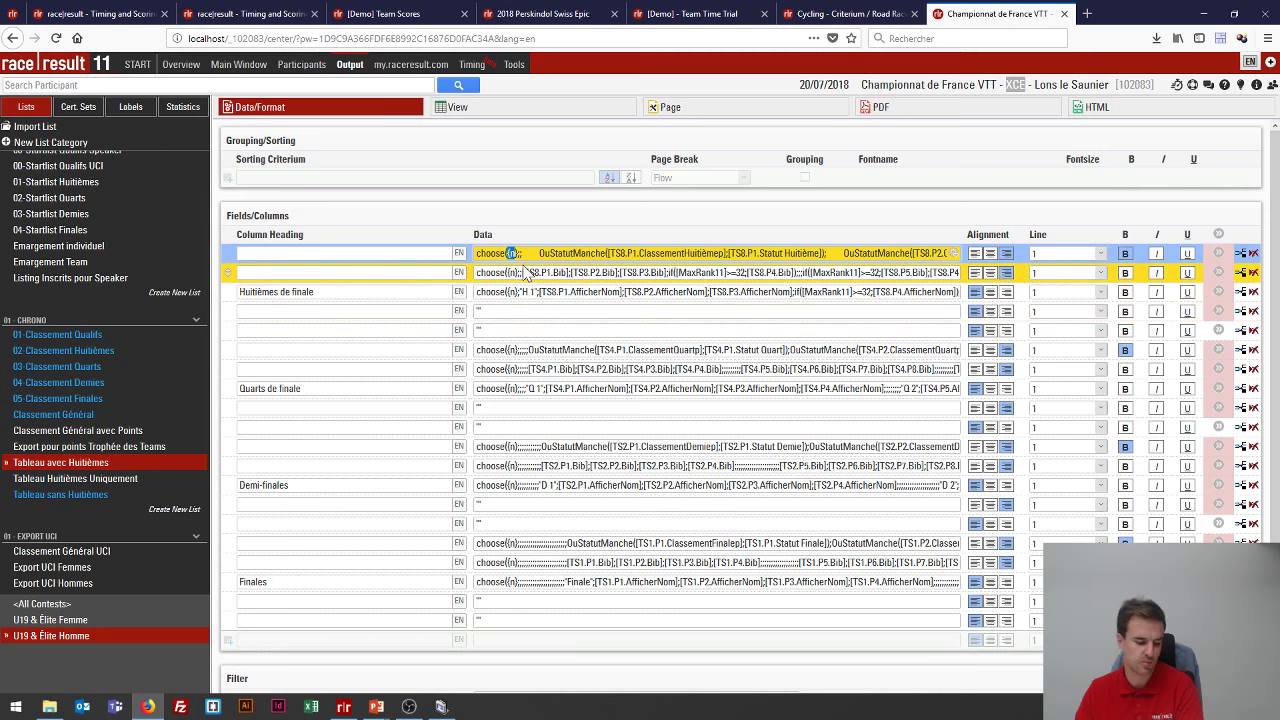
key("ctrl+a")
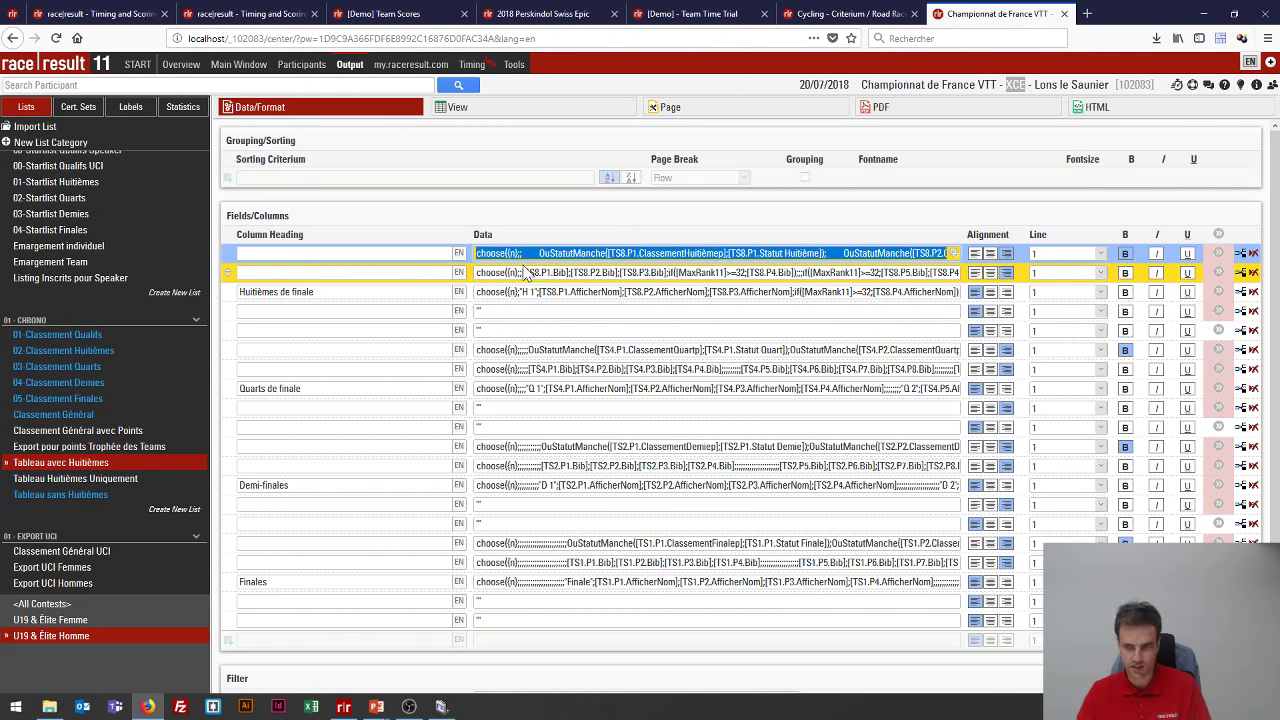
- Launch Notepad++ and paste the copied choose expression into the open Classeur3.prn file
left_click(20, 712)
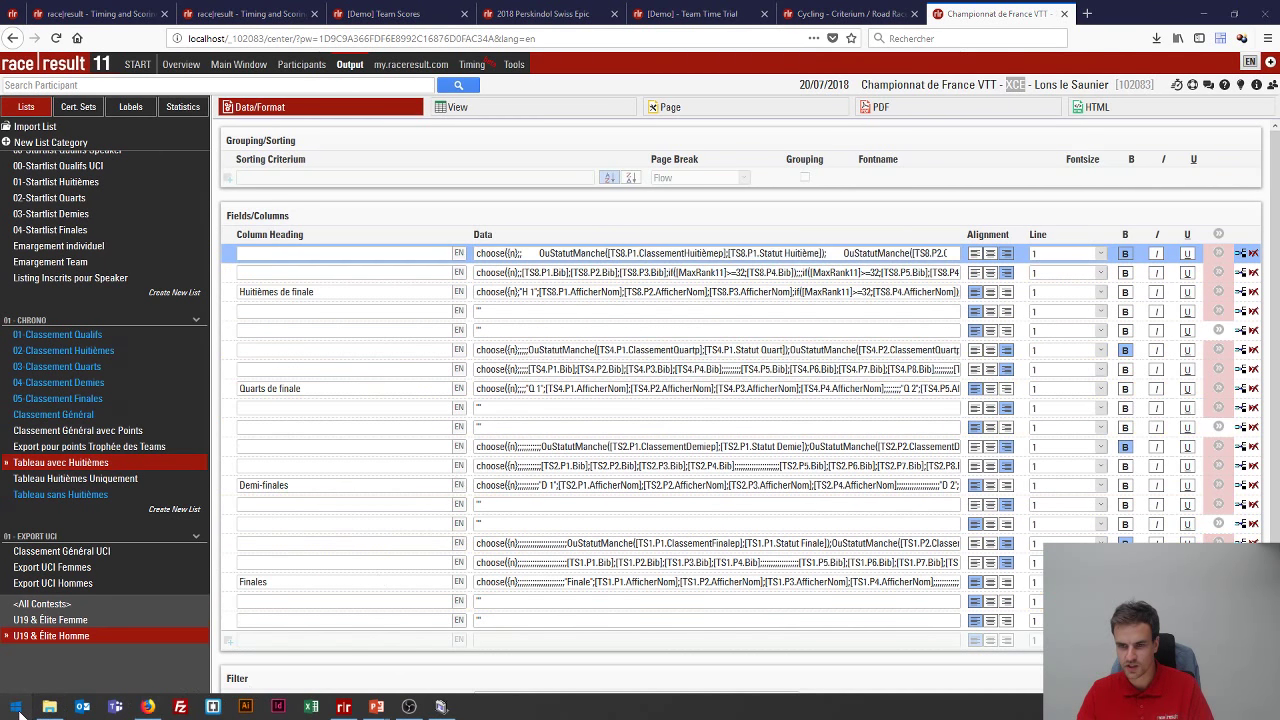
type(".p")
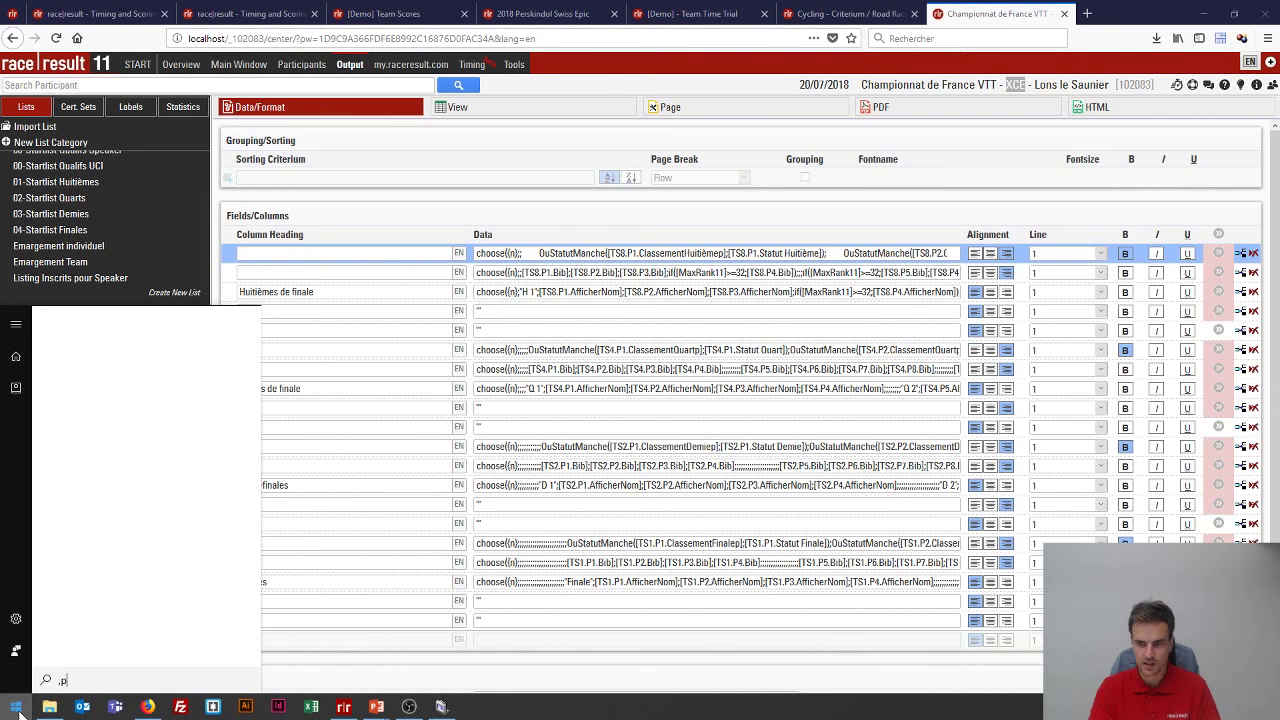
key("BackSpace")
key("BackSpace")
type("notepad")
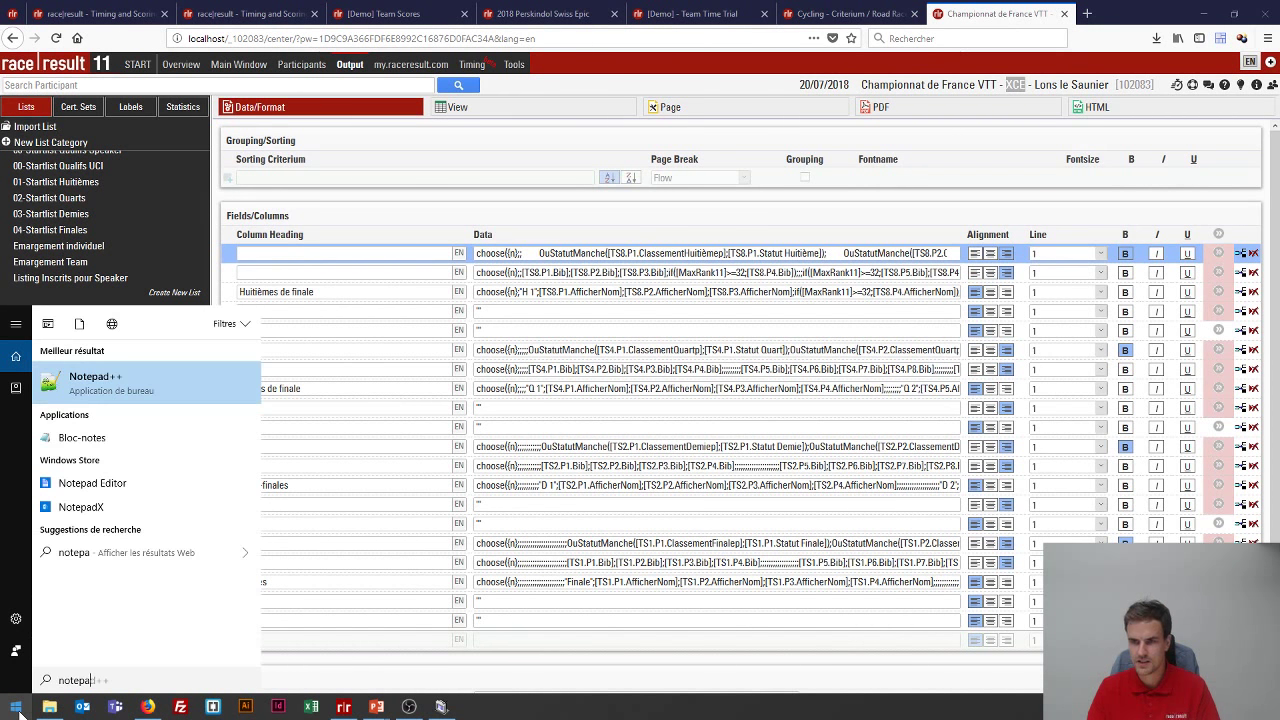
key("Escape")
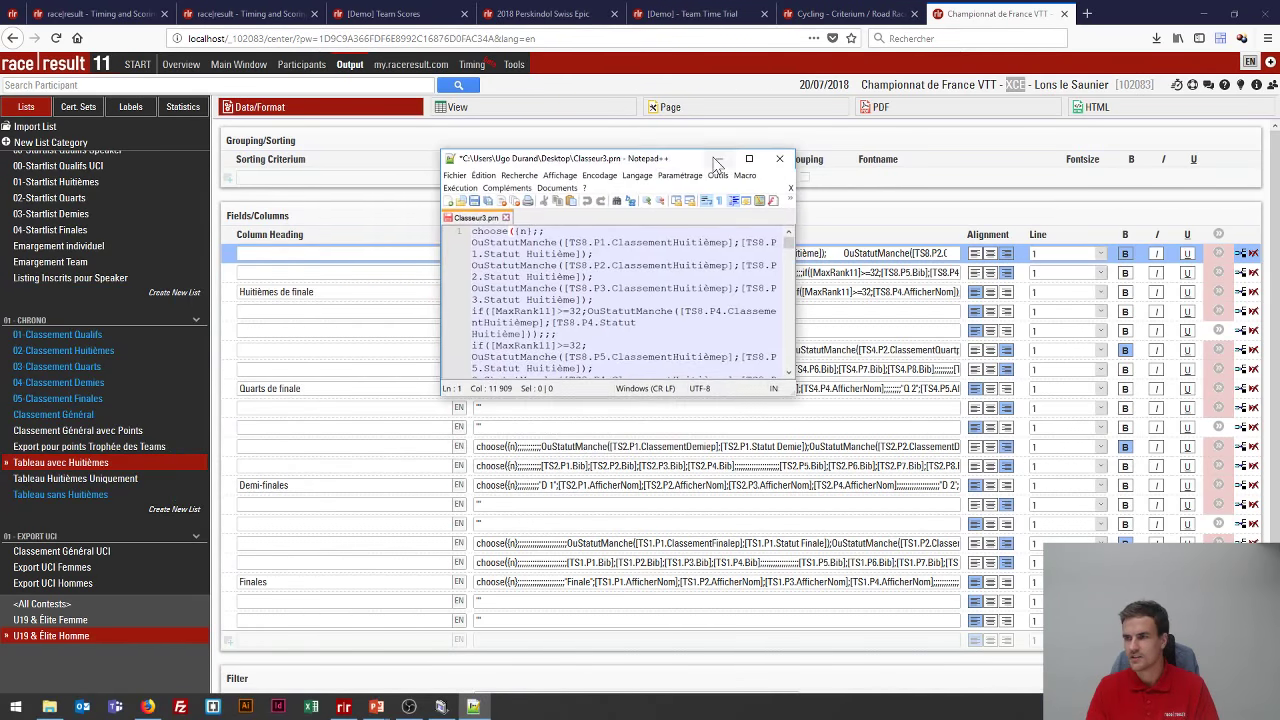
- Maximize Notepad++, read through the full choose expression, and close the editor
double_click(752, 168)
scroll(640, 360, "down", 5)
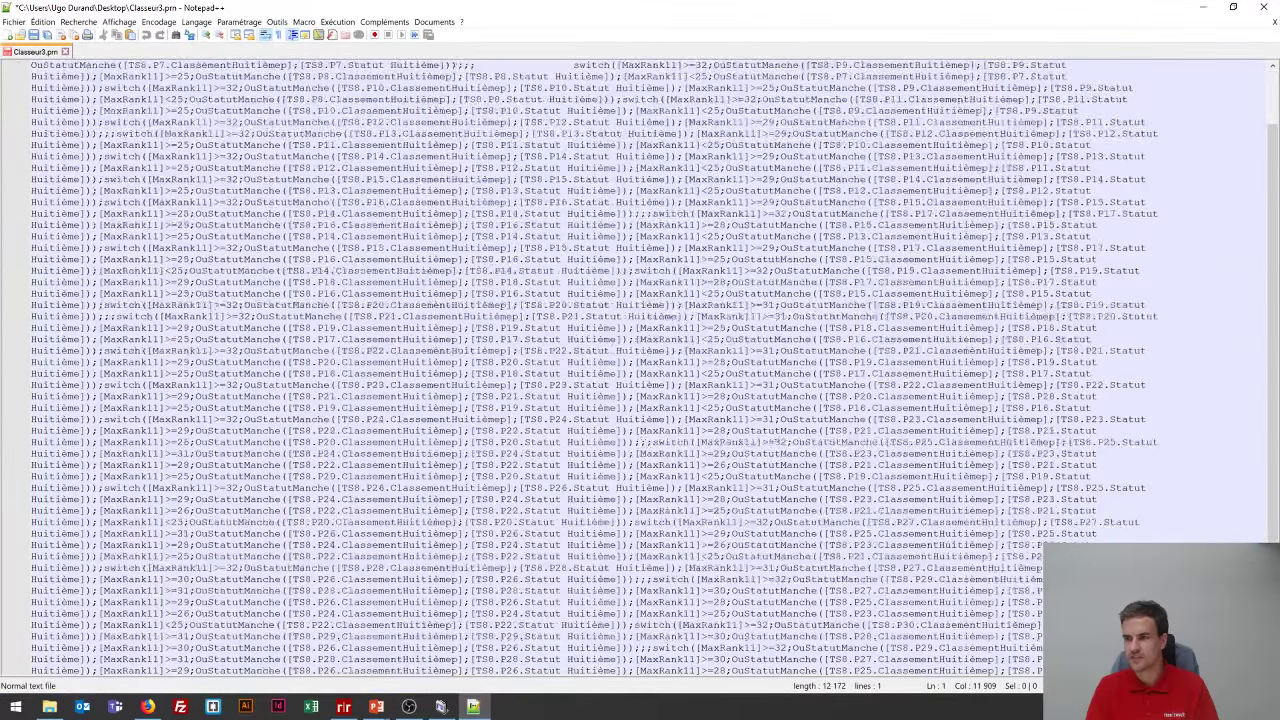
scroll(640, 360, "up", 5)
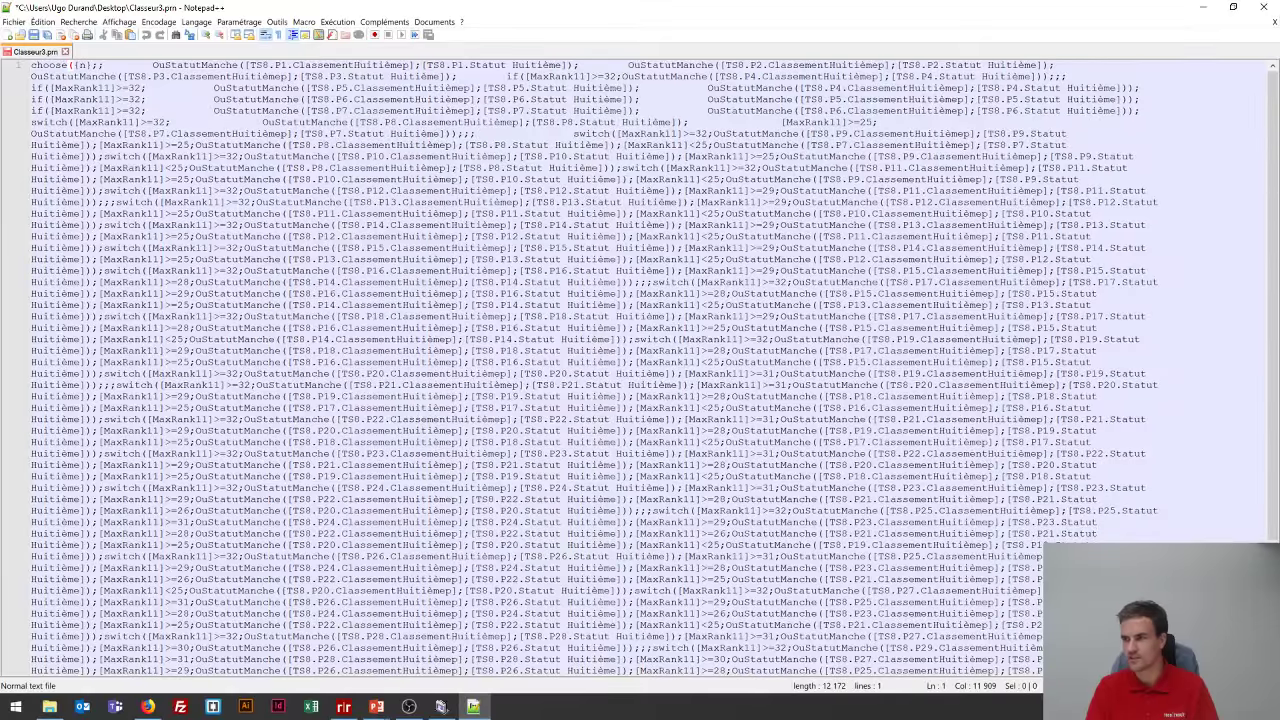
left_click(1270, 8)
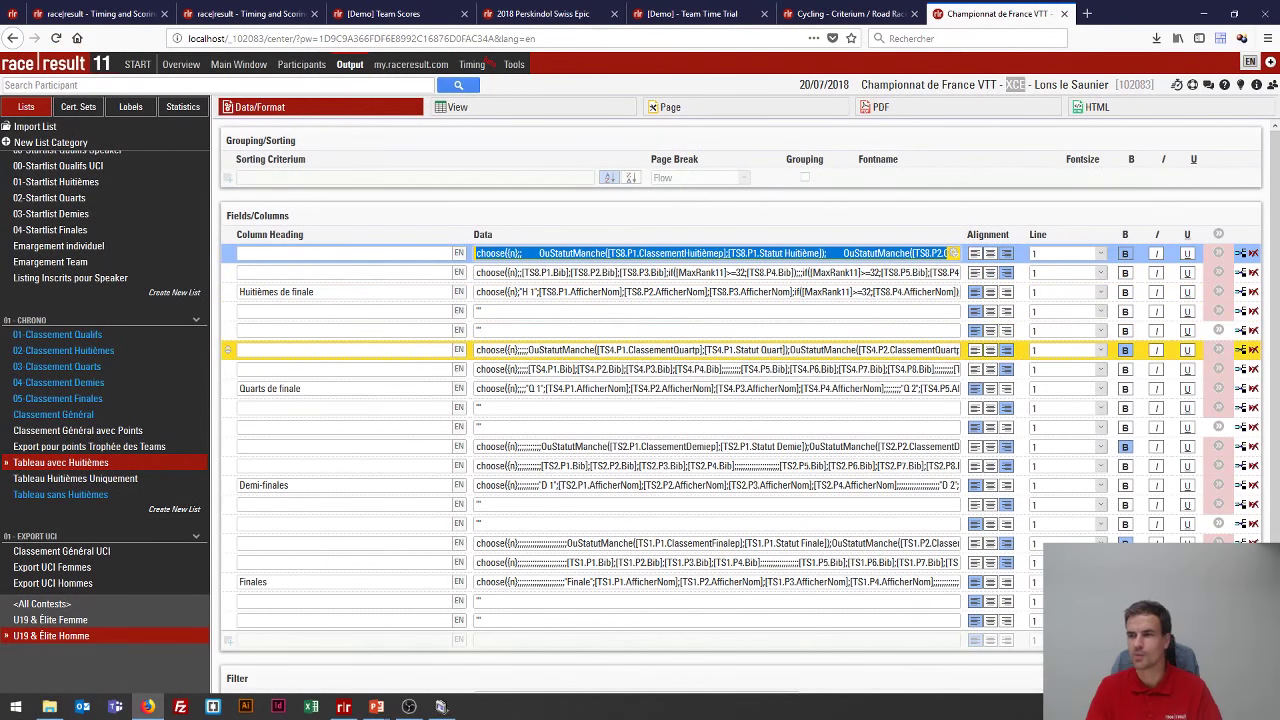
- Check the list's remaining columns, record multiplier and filter, and preview the knockout bracket from Huitièmes to Finale
scroll(537, 341, "down", 1)
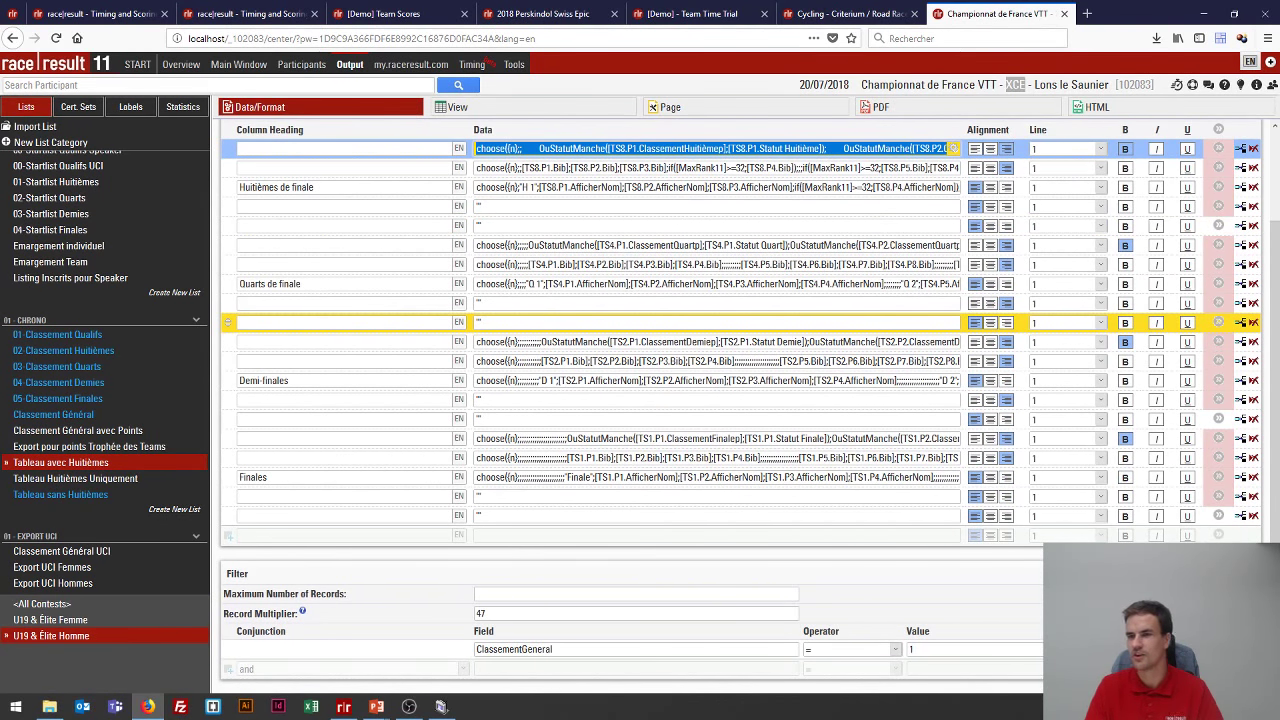
left_click(460, 108)
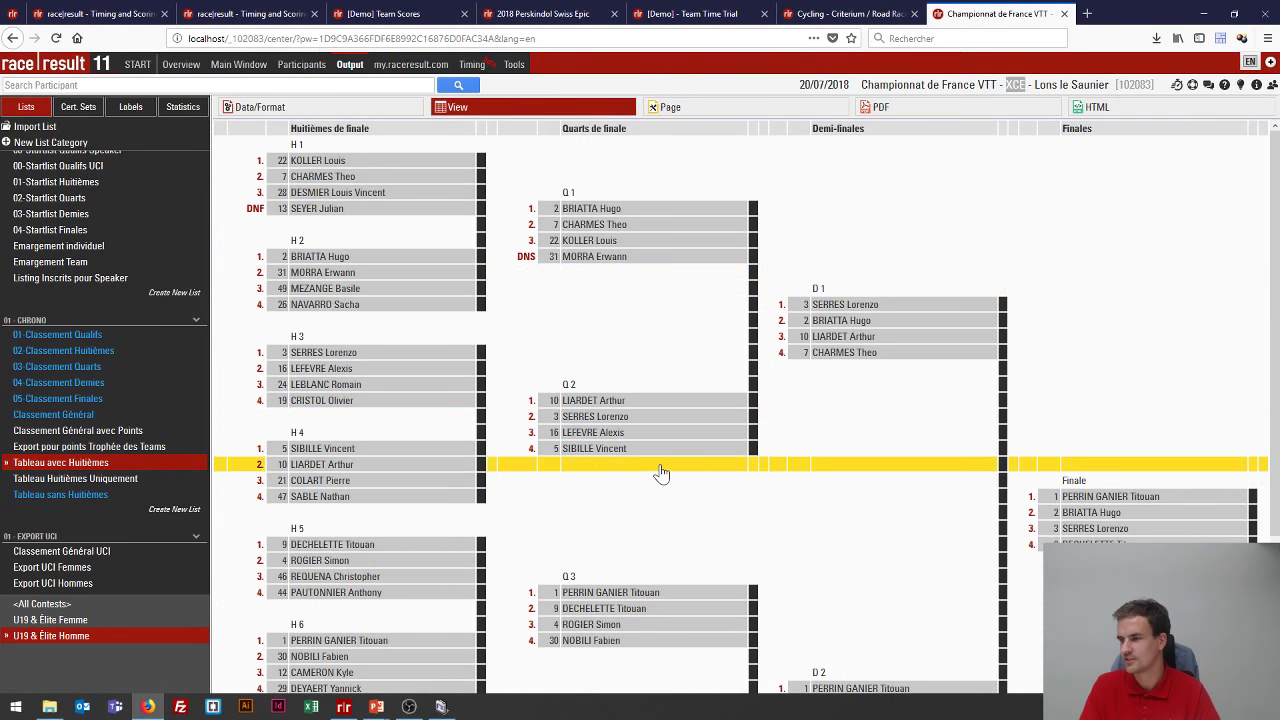
scroll(660, 473, "down", 3)
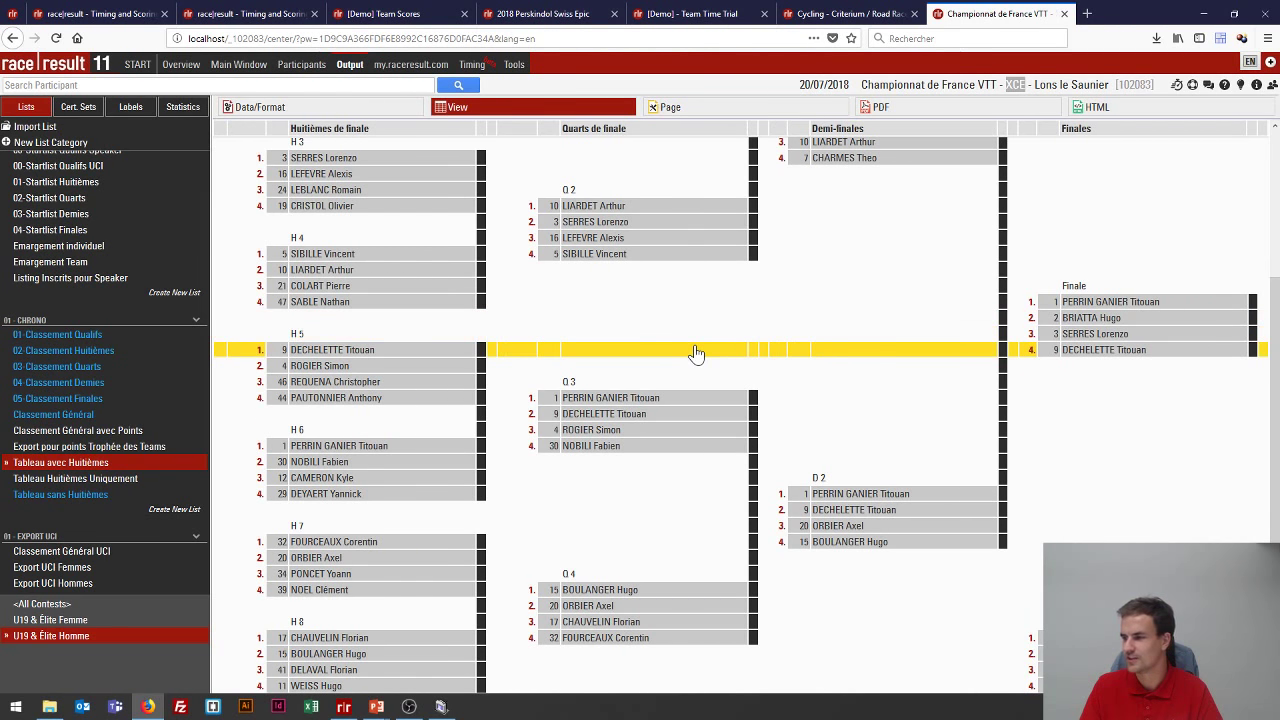
scroll(697, 346, "up", 3)
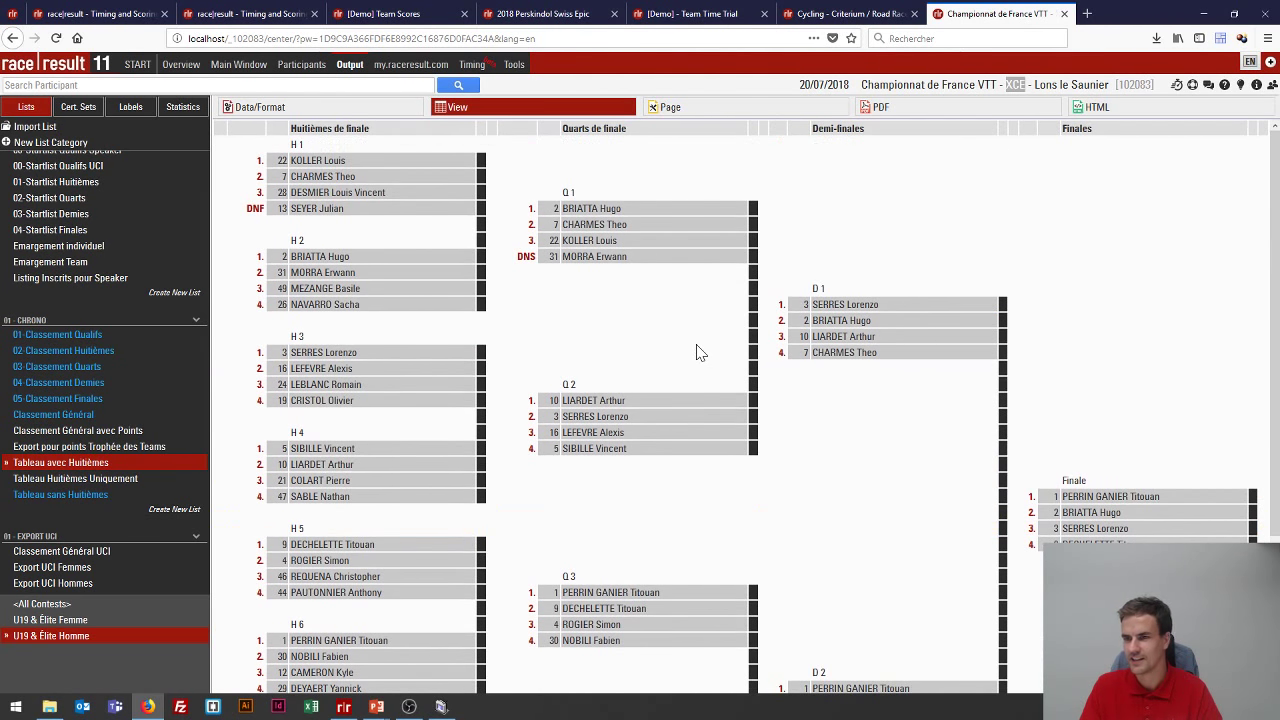